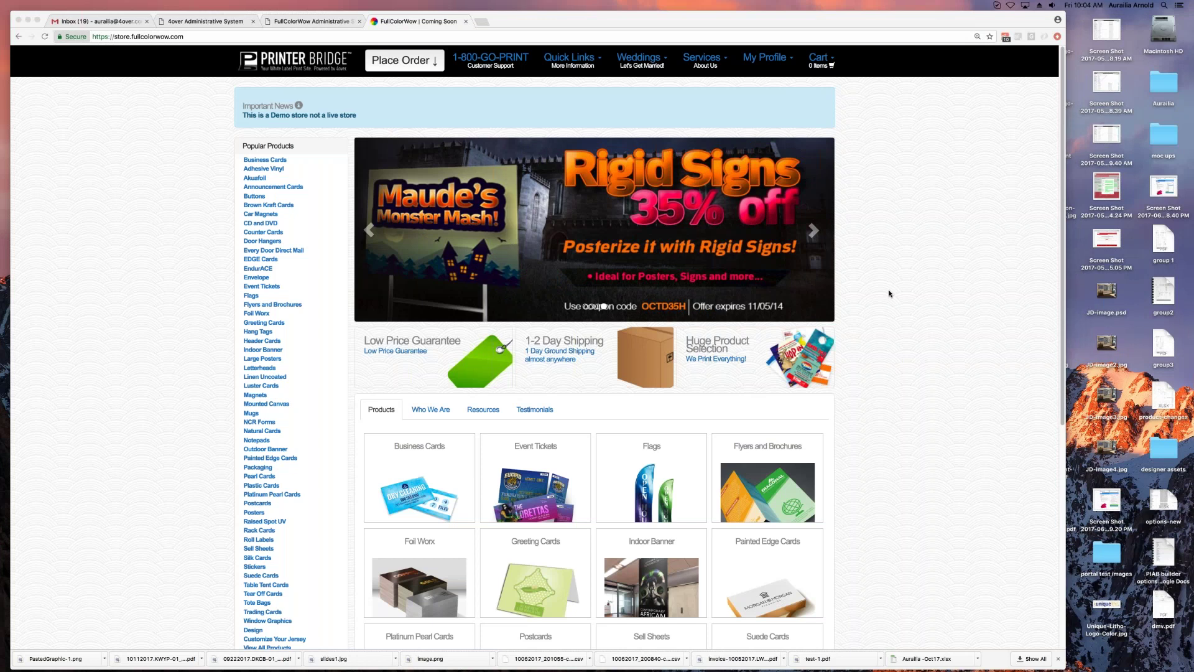
Step: Browse the store's About Us and printing Resources pages, then return to the product grid
{"action": "scroll", "coordinate": [587, 420], "scroll_direction": "down", "scroll_amount": 3}
{"action": "scroll", "coordinate": [587, 420], "scroll_direction": "down", "scroll_amount": 2}
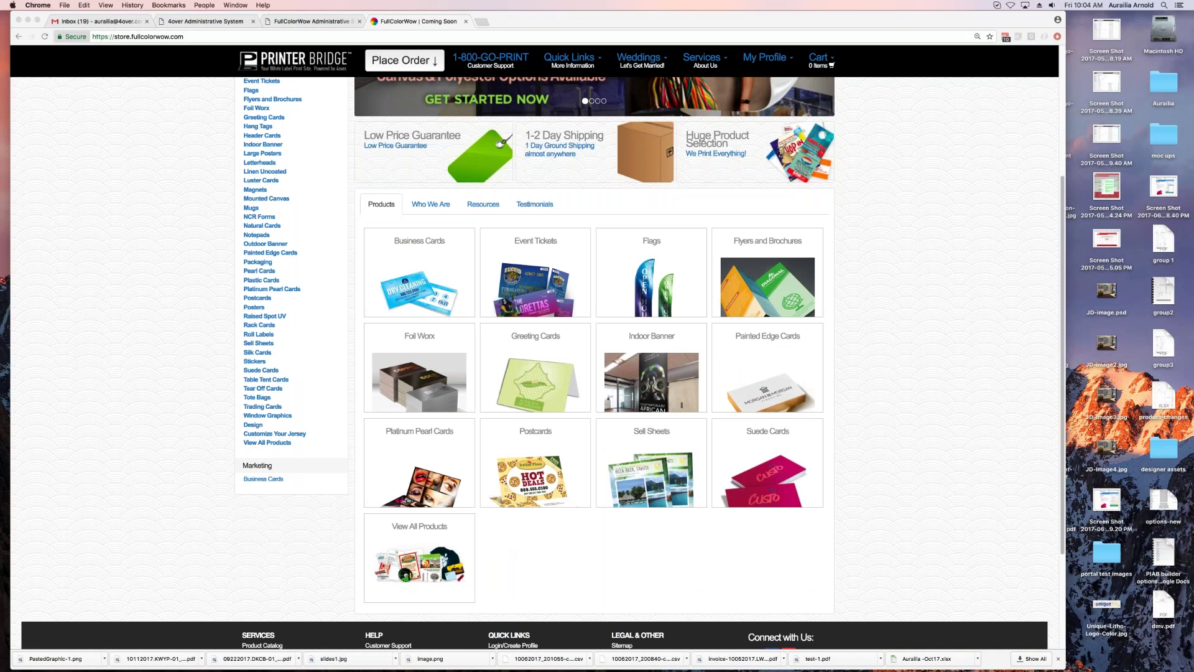
{"action": "left_click", "coordinate": [431, 208]}
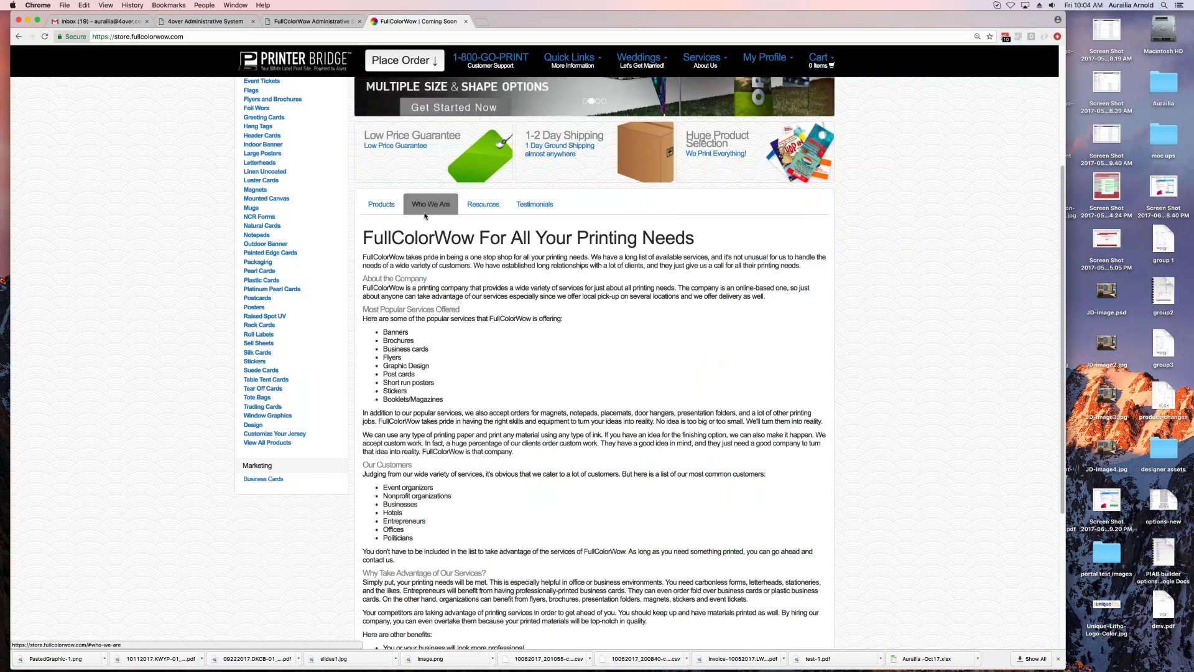
{"action": "left_click", "coordinate": [483, 204]}
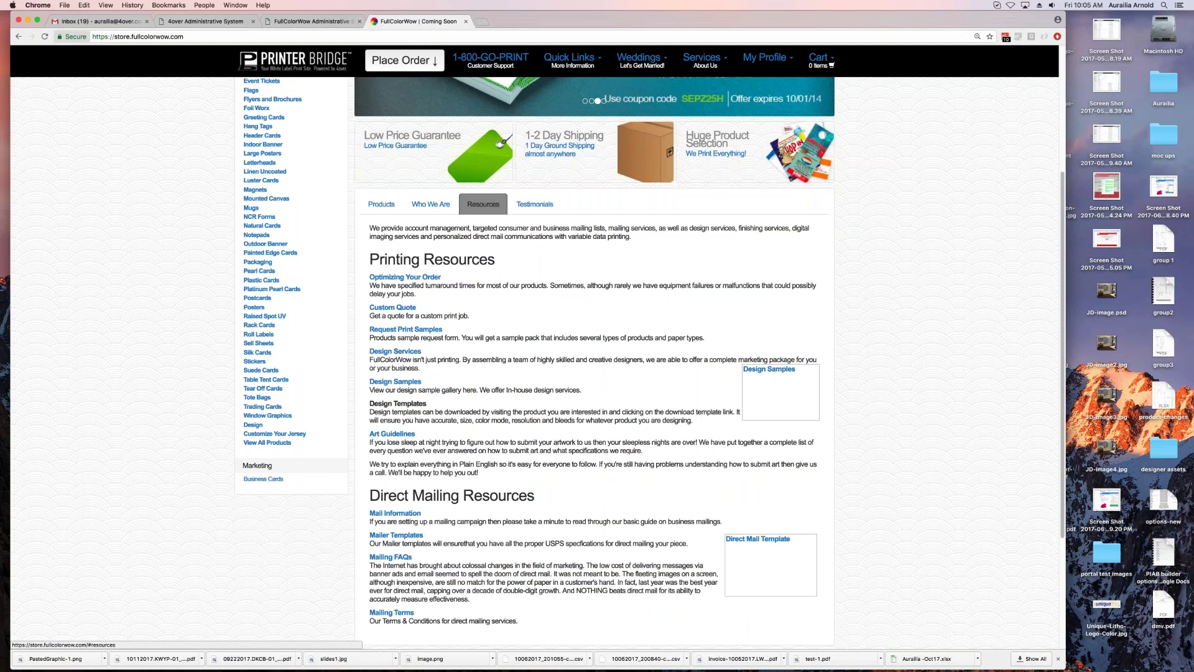
{"action": "left_click", "coordinate": [381, 204]}
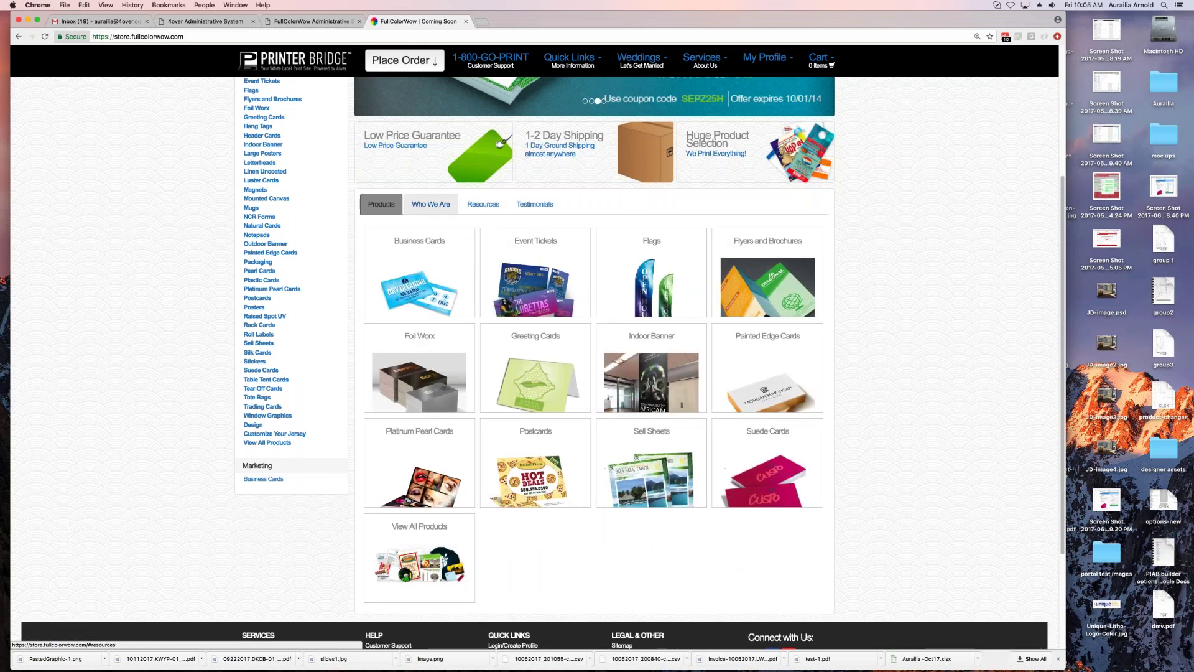
{"action": "scroll", "coordinate": [560, 280], "scroll_direction": "up", "scroll_amount": 3}
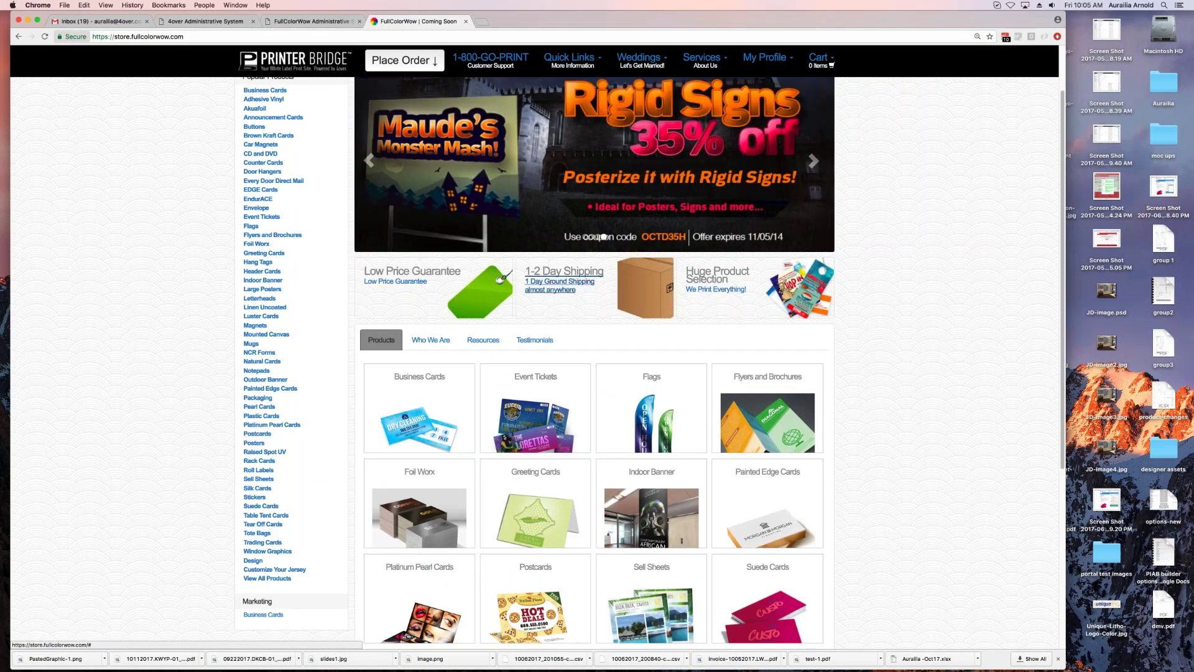
{"action": "scroll", "coordinate": [452, 271], "scroll_direction": "up", "scroll_amount": 2}
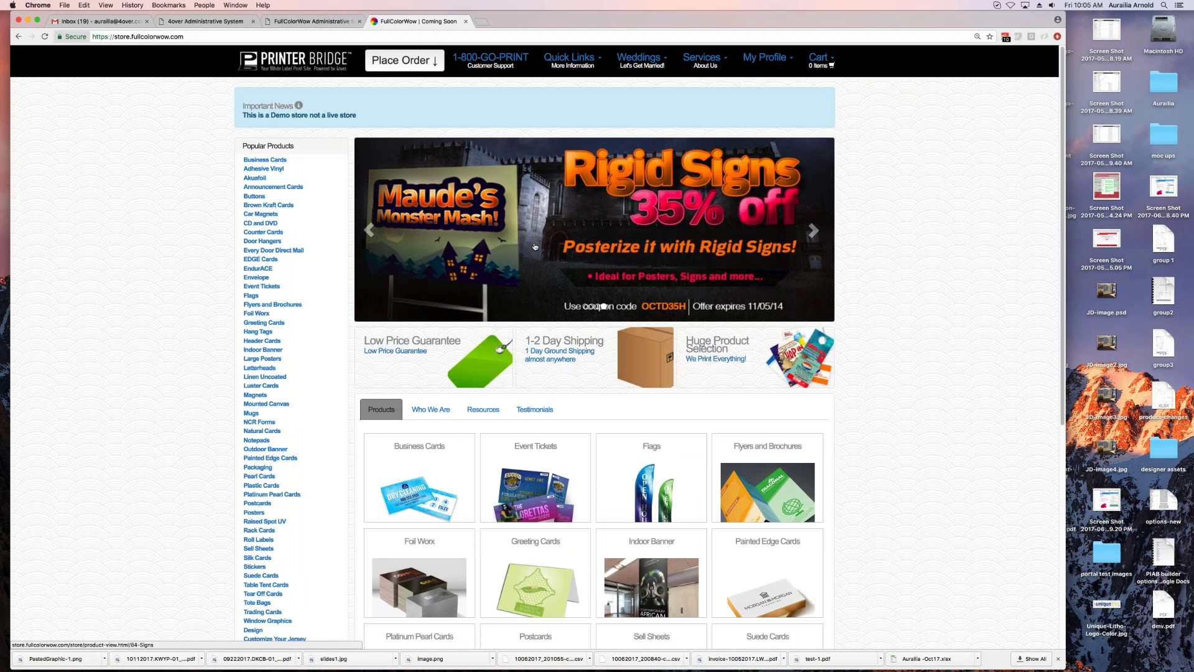
Step: Open the Business Cards product page from the Popular Products sidebar
{"action": "scroll", "coordinate": [535, 247], "scroll_direction": "down", "scroll_amount": 6}
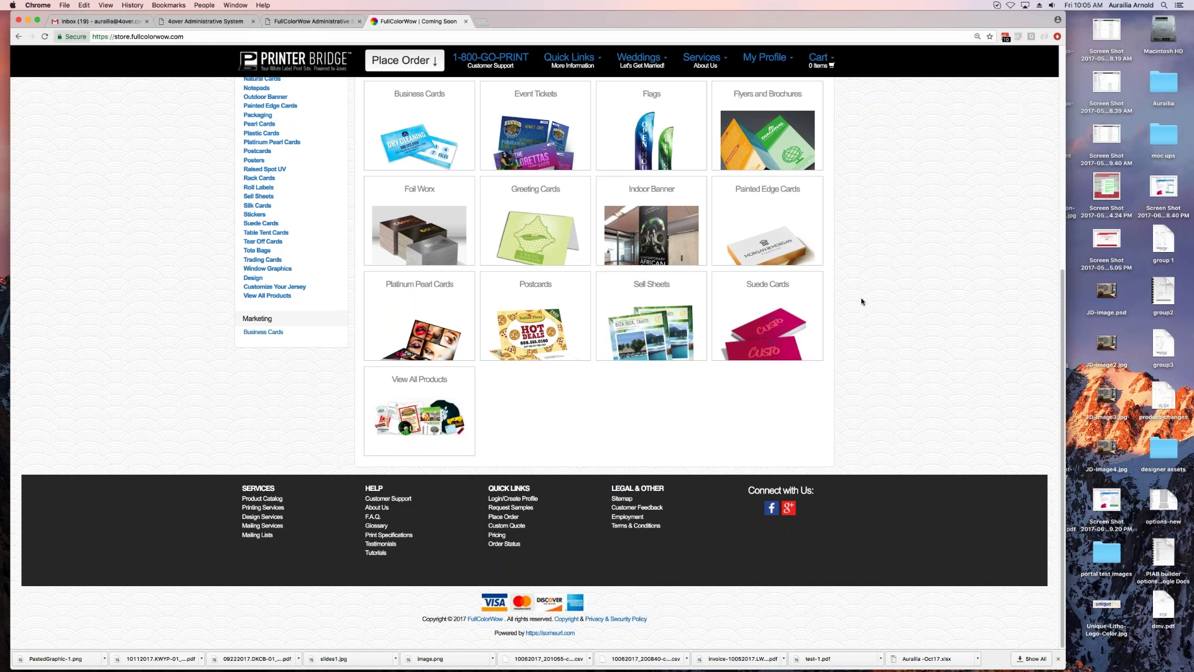
{"action": "scroll", "coordinate": [535, 311], "scroll_direction": "up", "scroll_amount": 15}
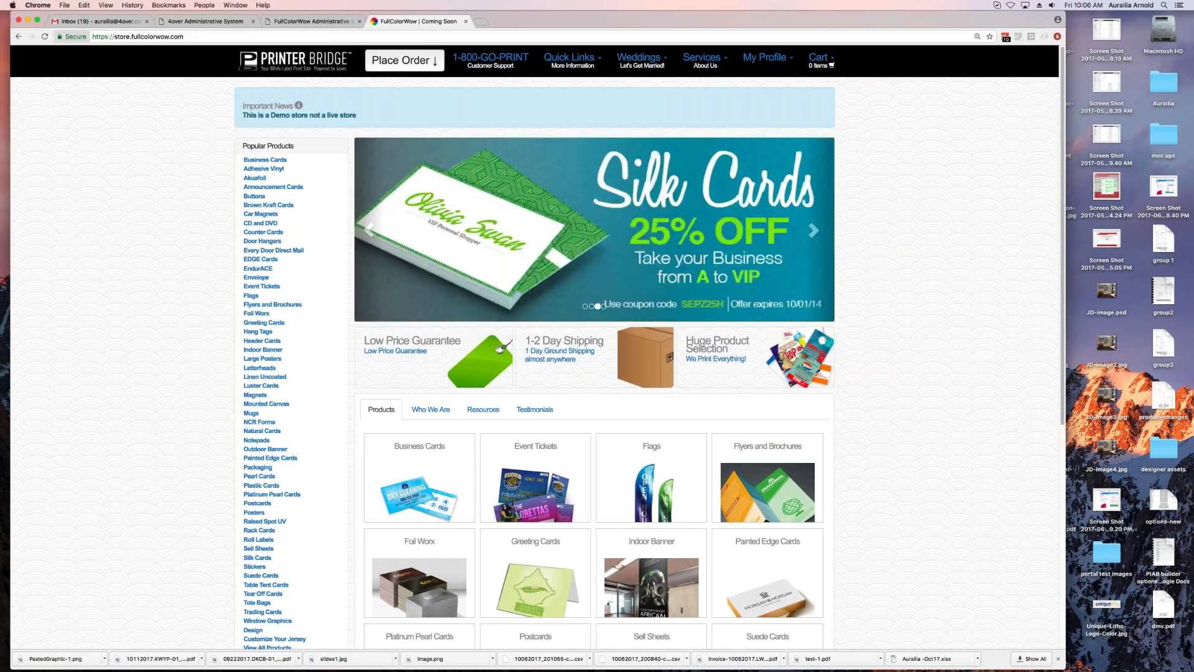
{"action": "left_click", "coordinate": [271, 161]}
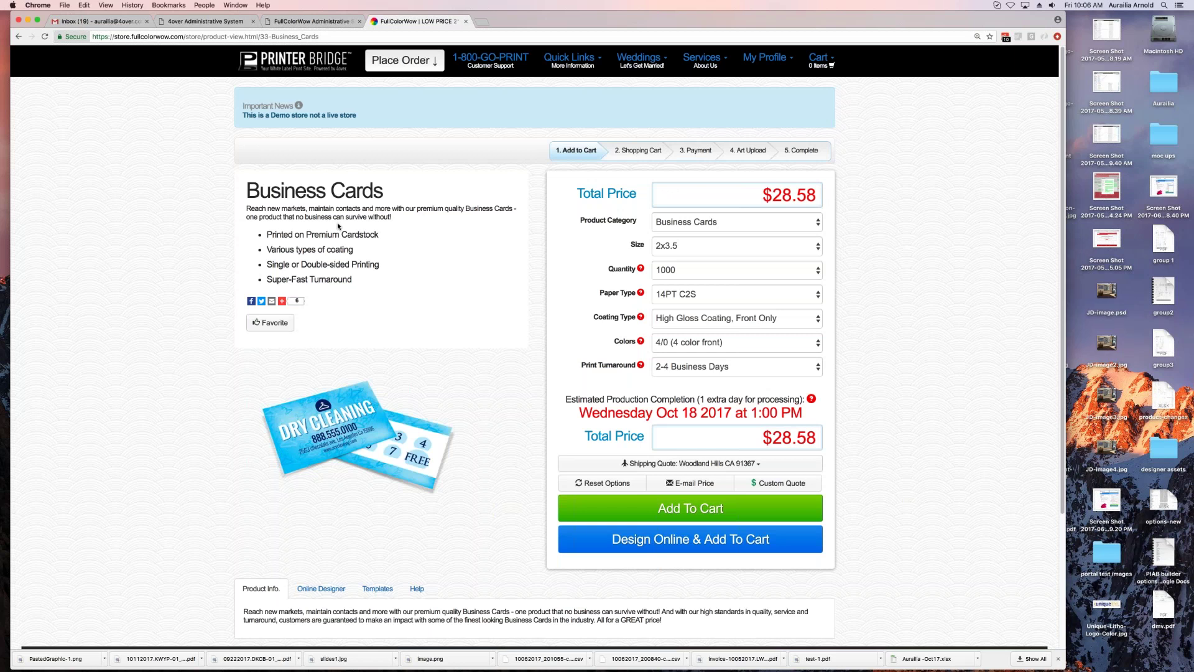
Step: Show the Business Cards Design Templates section with its downloadable business card template
{"action": "scroll", "coordinate": [453, 495], "scroll_direction": "down", "scroll_amount": 2}
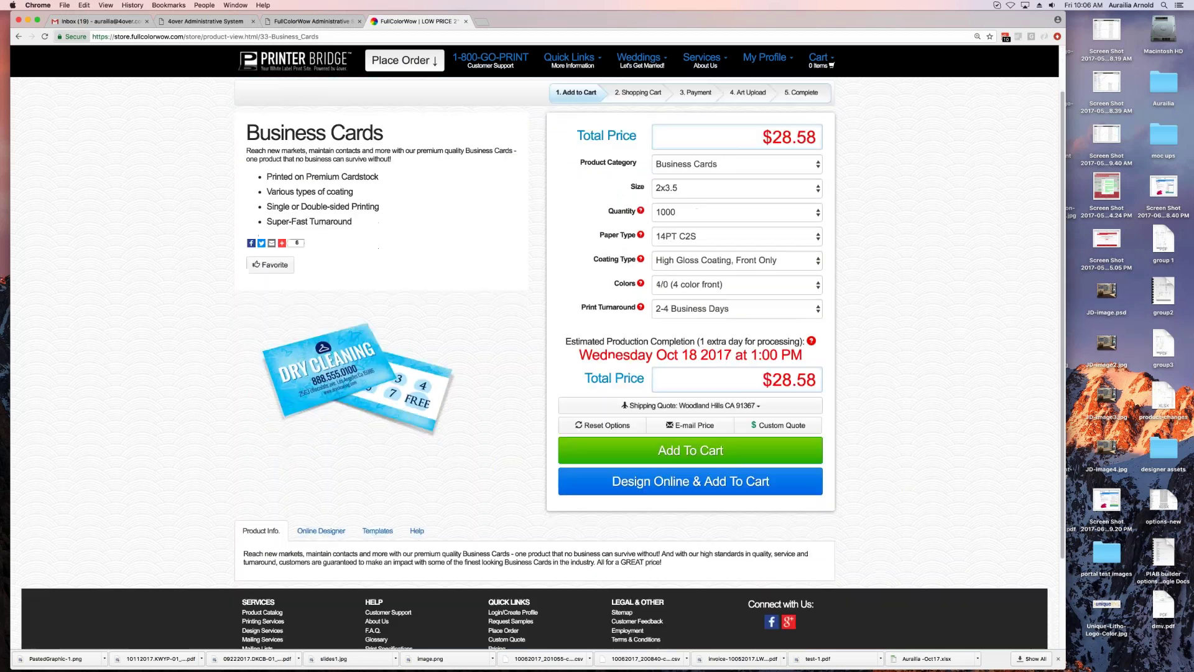
{"action": "scroll", "coordinate": [443, 319], "scroll_direction": "up", "scroll_amount": 2}
{"action": "mouse_move", "coordinate": [282, 301]}
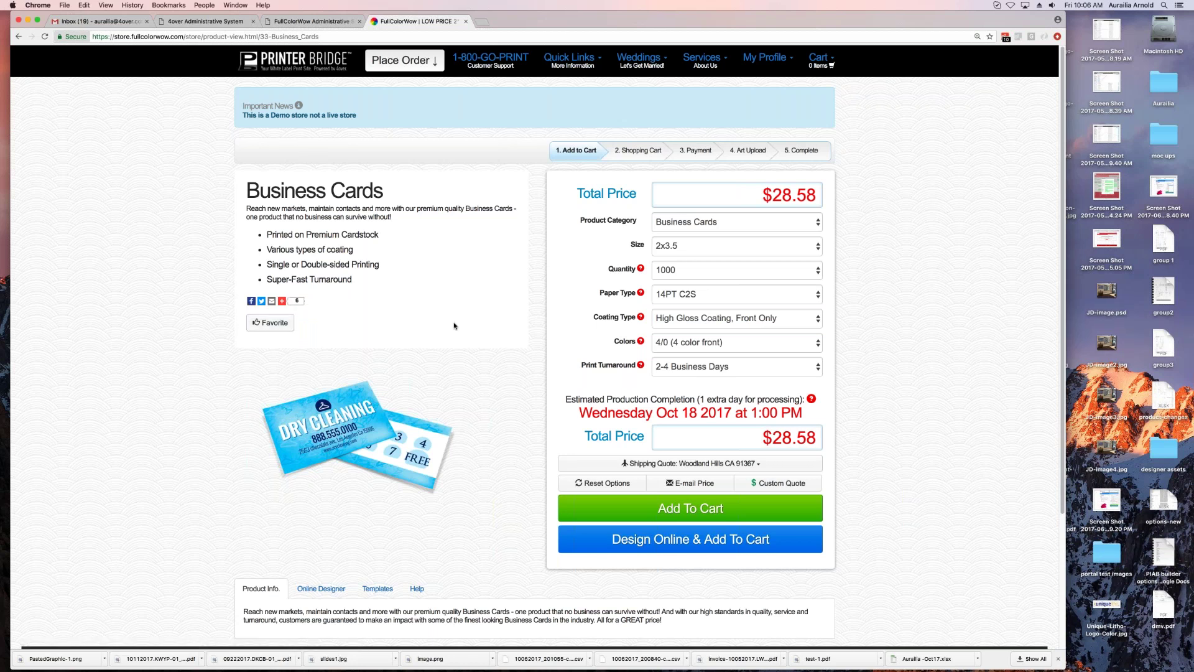
{"action": "scroll", "coordinate": [454, 311], "scroll_direction": "down", "scroll_amount": 3}
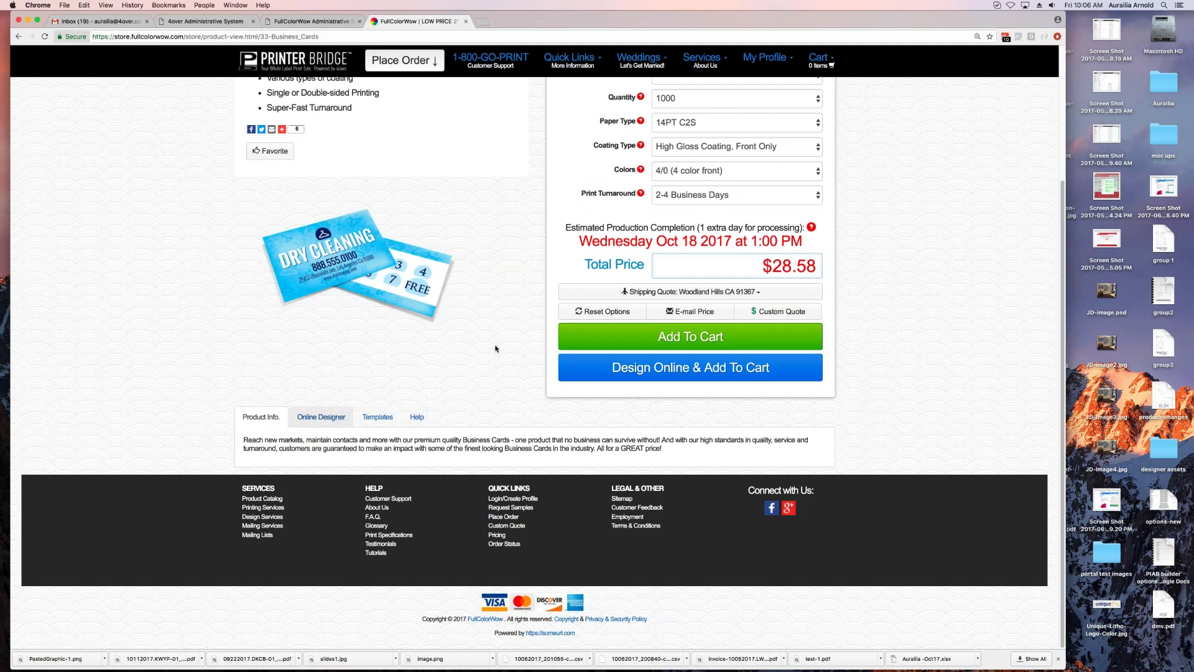
{"action": "left_click", "coordinate": [377, 416]}
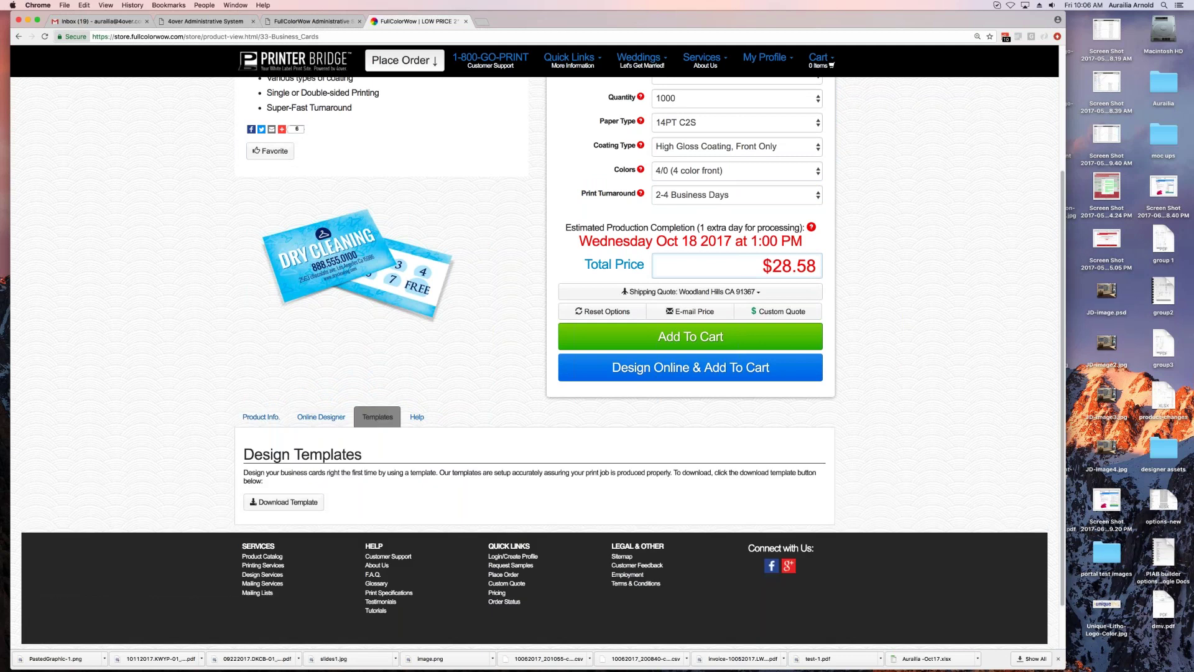
{"action": "scroll", "coordinate": [538, 362], "scroll_direction": "up", "scroll_amount": 5}
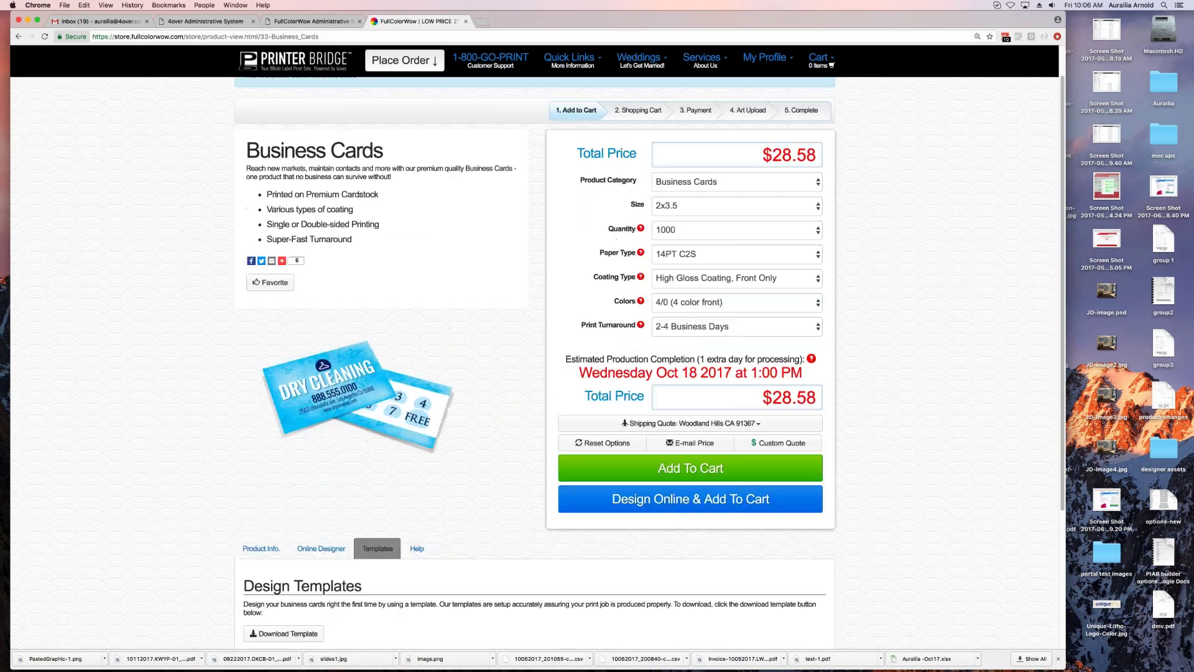
{"action": "scroll", "coordinate": [538, 362], "scroll_direction": "down", "scroll_amount": 4}
{"action": "scroll", "coordinate": [538, 362], "scroll_direction": "up", "scroll_amount": 3}
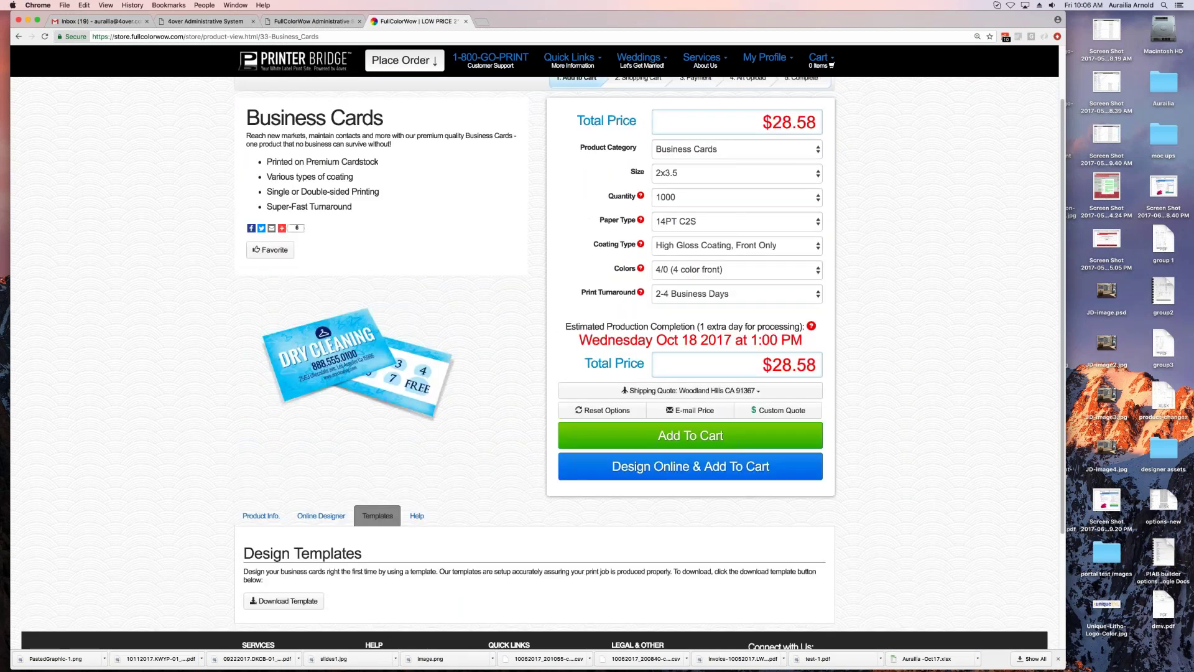
{"action": "scroll", "coordinate": [538, 362], "scroll_direction": "down", "scroll_amount": 2}
{"action": "left_click", "coordinate": [284, 559]}
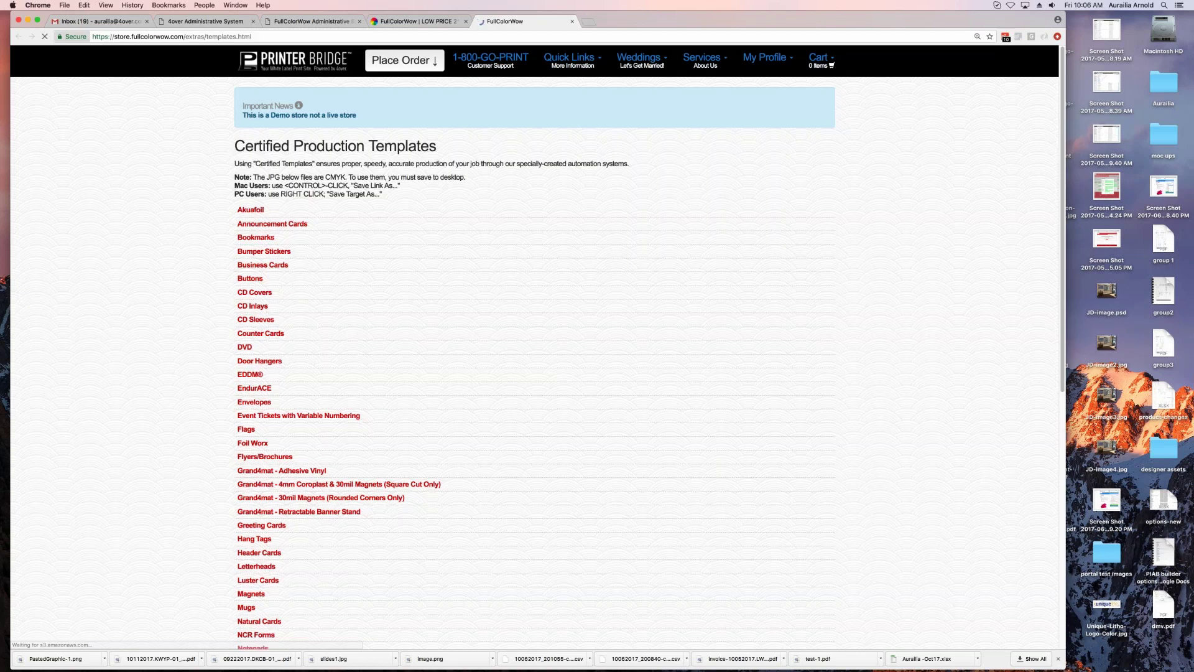
{"action": "left_click", "coordinate": [255, 266]}
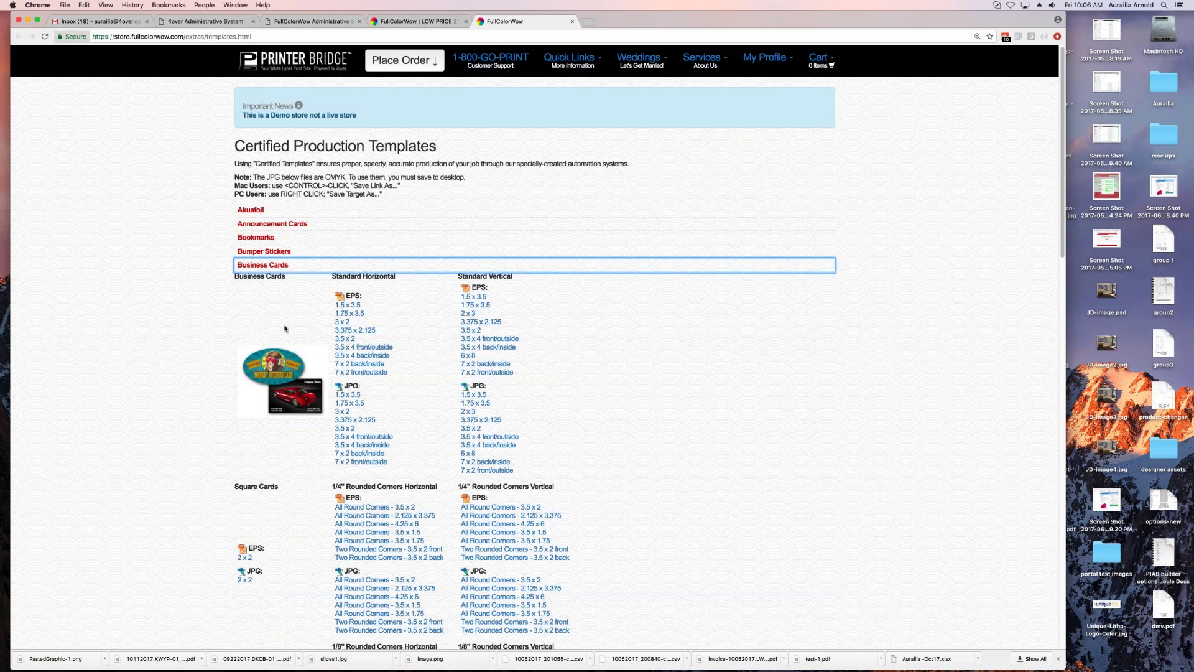
{"action": "left_click", "coordinate": [281, 265]}
{"action": "left_click", "coordinate": [572, 21]}
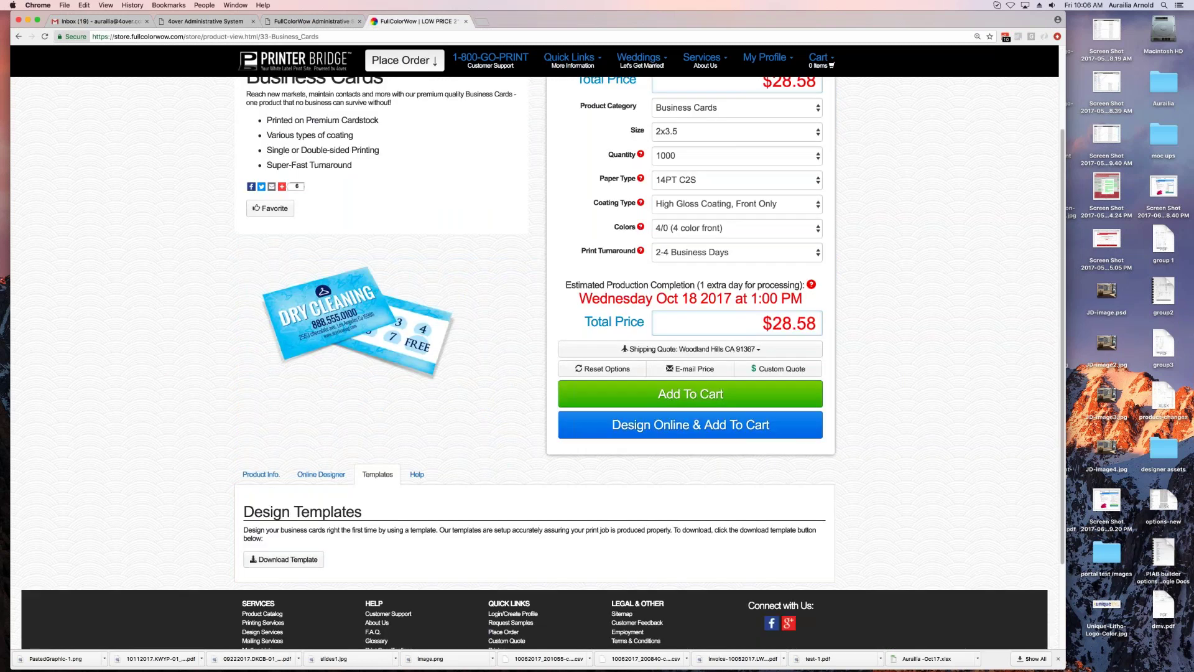
{"action": "scroll", "coordinate": [691, 217], "scroll_direction": "up", "scroll_amount": 3}
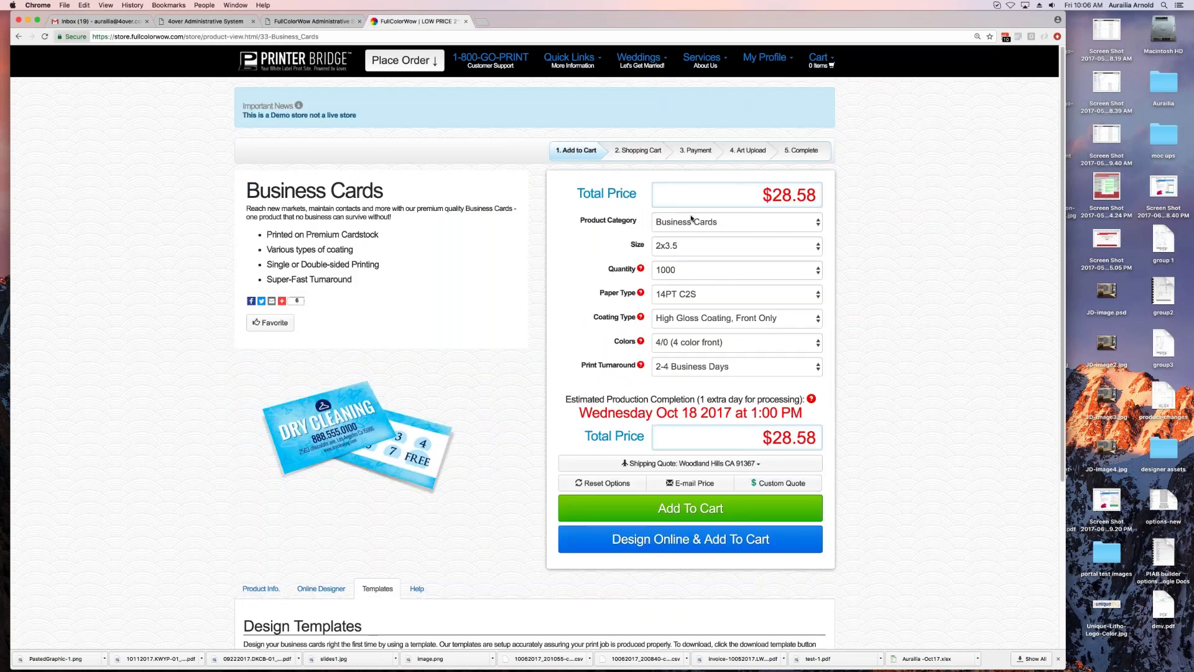
{"action": "left_click", "coordinate": [693, 250]}
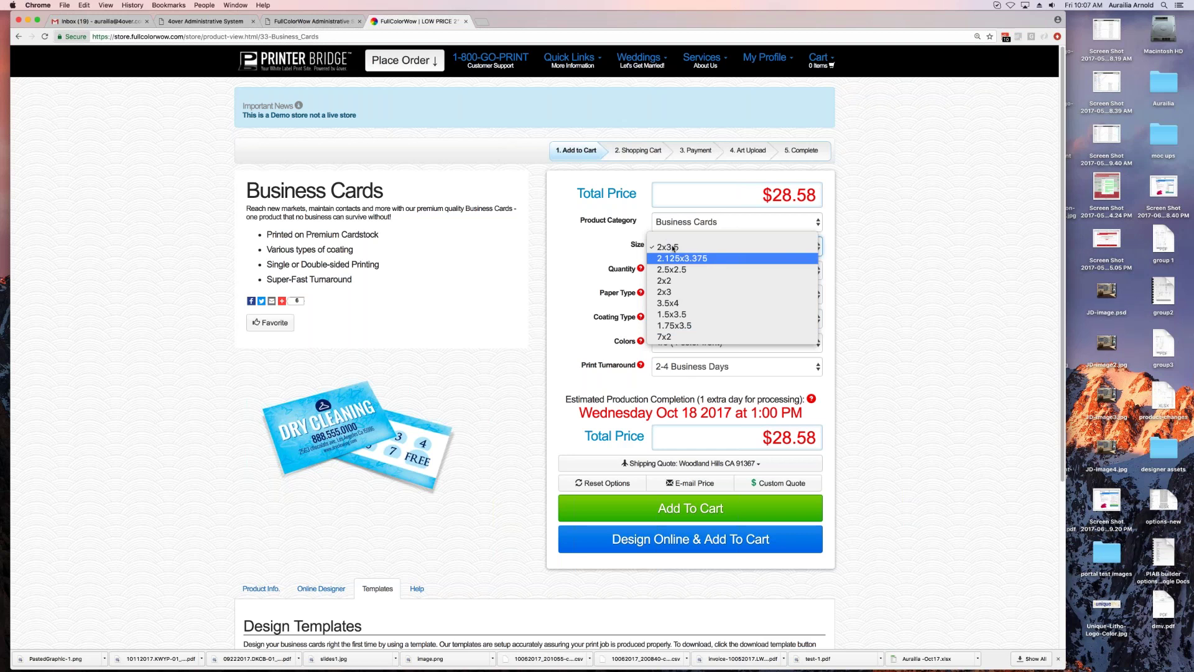
{"action": "left_click", "coordinate": [579, 245]}
{"action": "left_click", "coordinate": [700, 248]}
{"action": "left_click", "coordinate": [615, 268]}
{"action": "left_click", "coordinate": [714, 274]}
{"action": "left_click", "coordinate": [884, 278]}
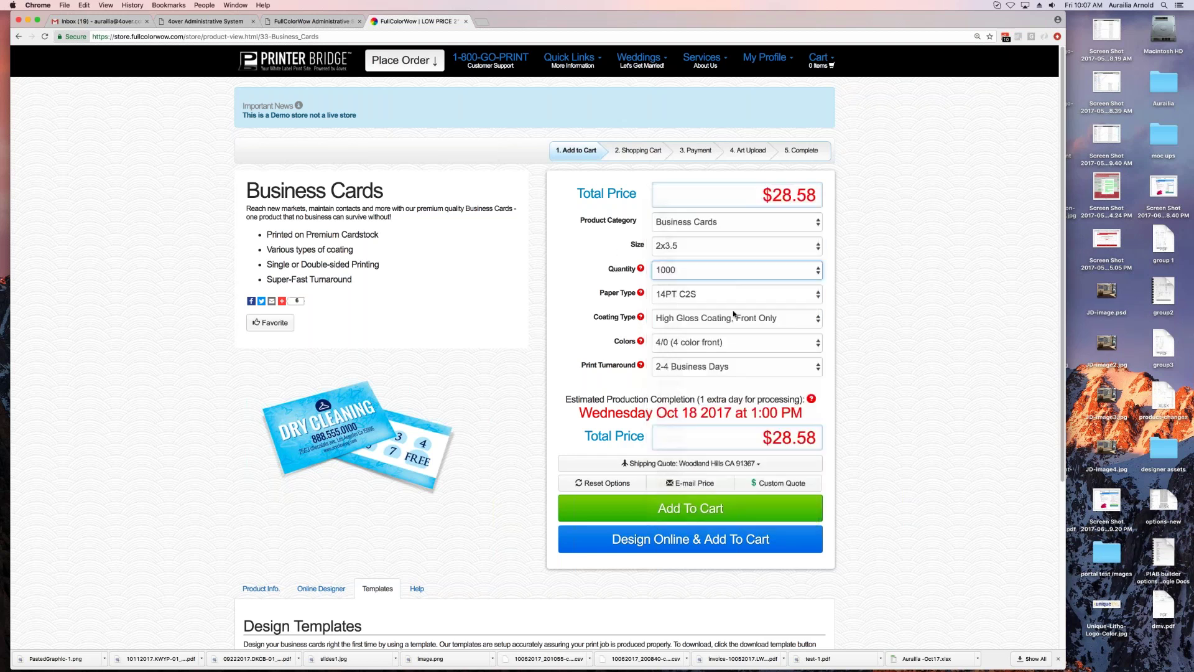
{"action": "left_click", "coordinate": [696, 296]}
{"action": "left_click", "coordinate": [652, 327]}
{"action": "left_click", "coordinate": [665, 317]}
{"action": "left_click", "coordinate": [591, 318]}
{"action": "left_click", "coordinate": [674, 345]}
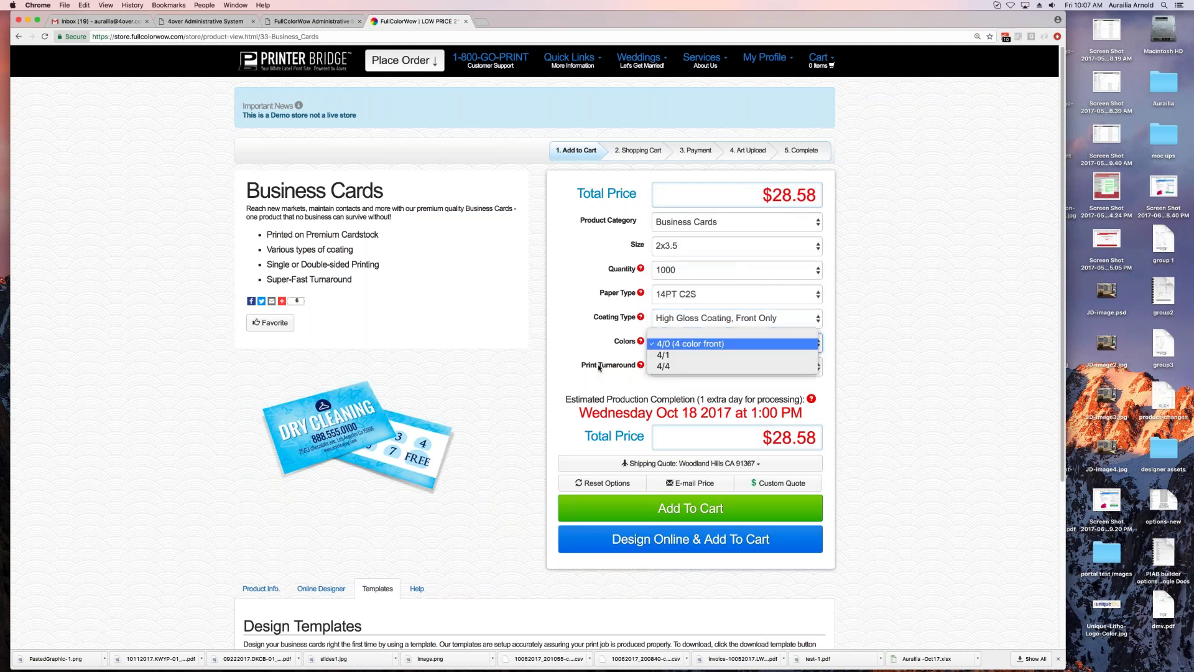
{"action": "left_click", "coordinate": [616, 379]}
{"action": "left_click", "coordinate": [733, 367]}
{"action": "left_click", "coordinate": [881, 368]}
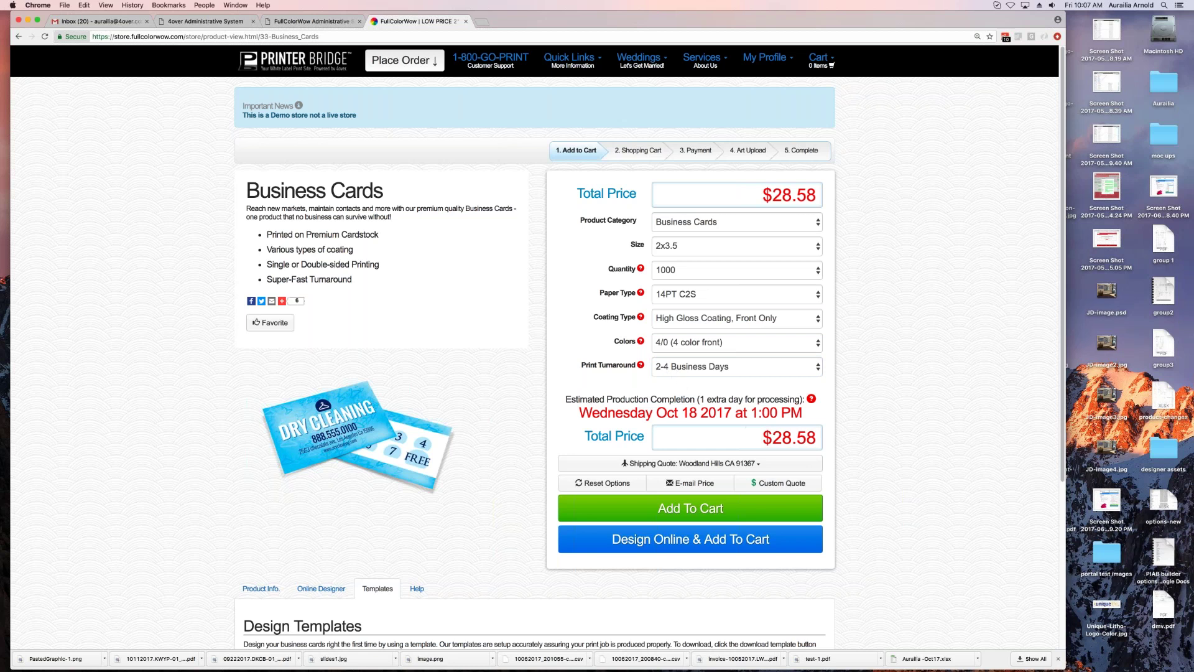
Step: Start a custom quote request for LOW PRICE 2" X 3.5" 14PT business cards
{"action": "left_click_drag", "start_coordinate": [803, 413], "coordinate": [552, 404]}
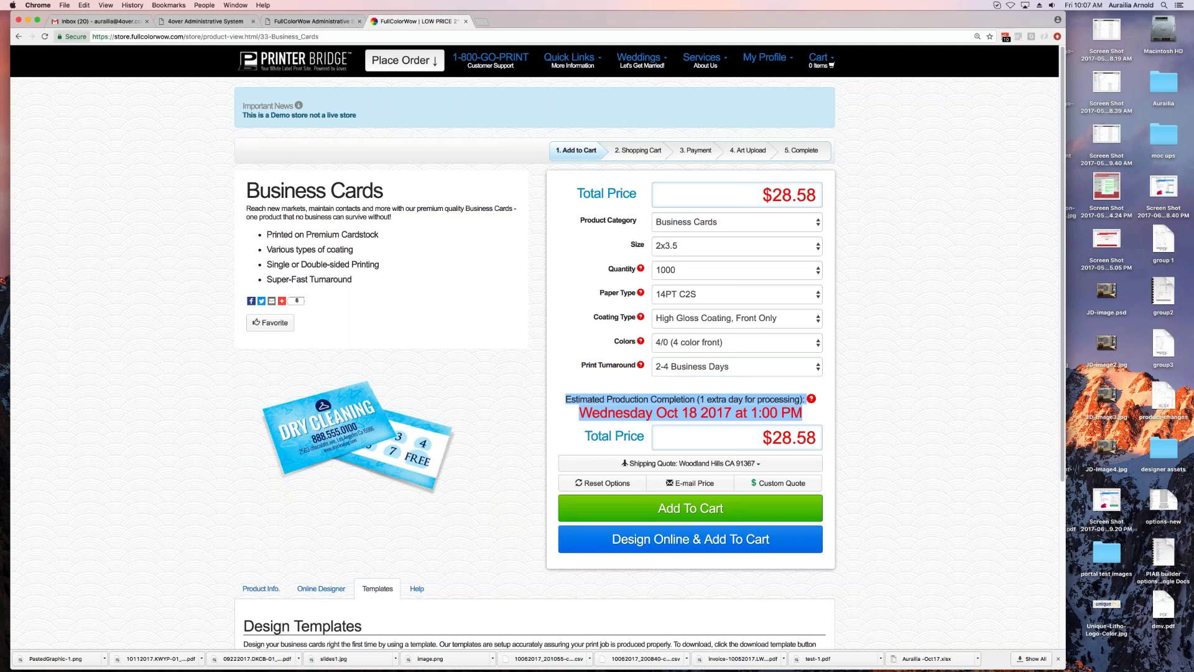
{"action": "left_click", "coordinate": [552, 404]}
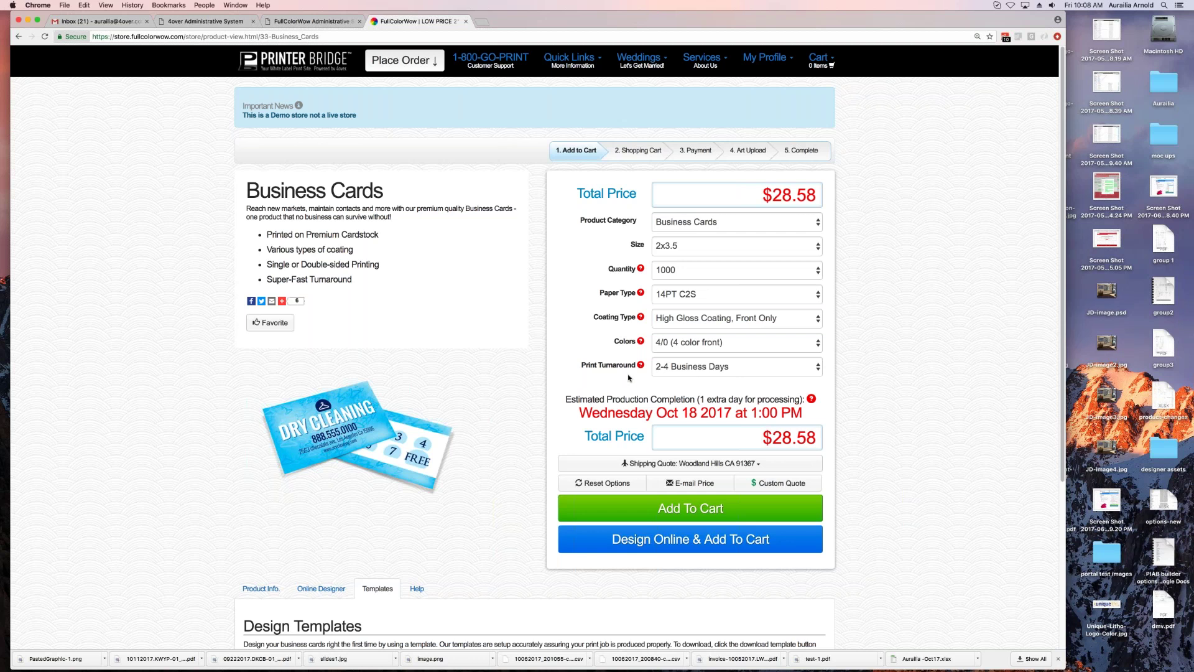
{"action": "scroll", "coordinate": [628, 378], "scroll_direction": "down", "scroll_amount": 2}
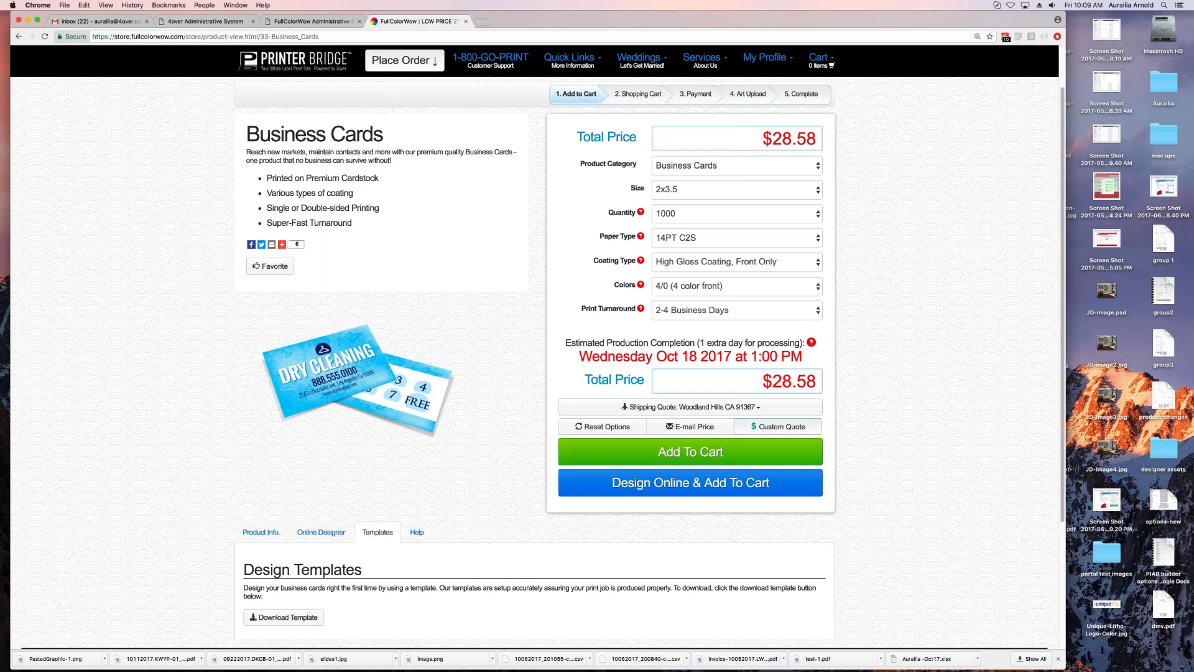
{"action": "left_click", "coordinate": [777, 426]}
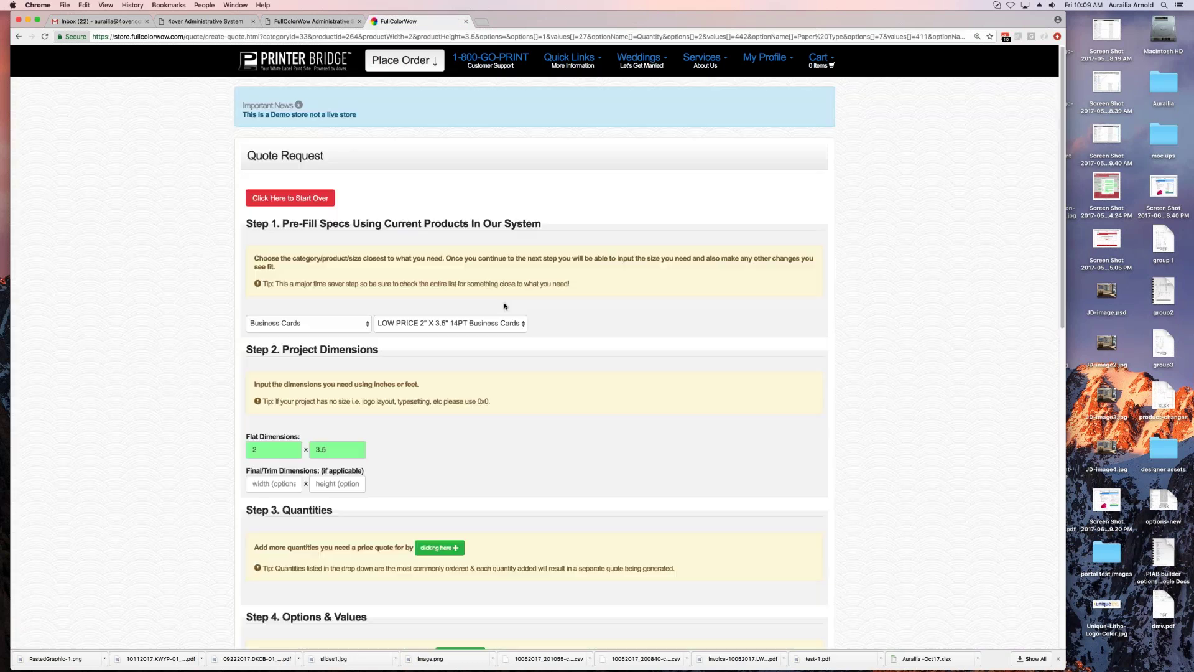
Step: Look over the quote form's budget and notes fields, then go back to the Business Cards page
{"action": "scroll", "coordinate": [504, 306], "scroll_direction": "down", "scroll_amount": 5}
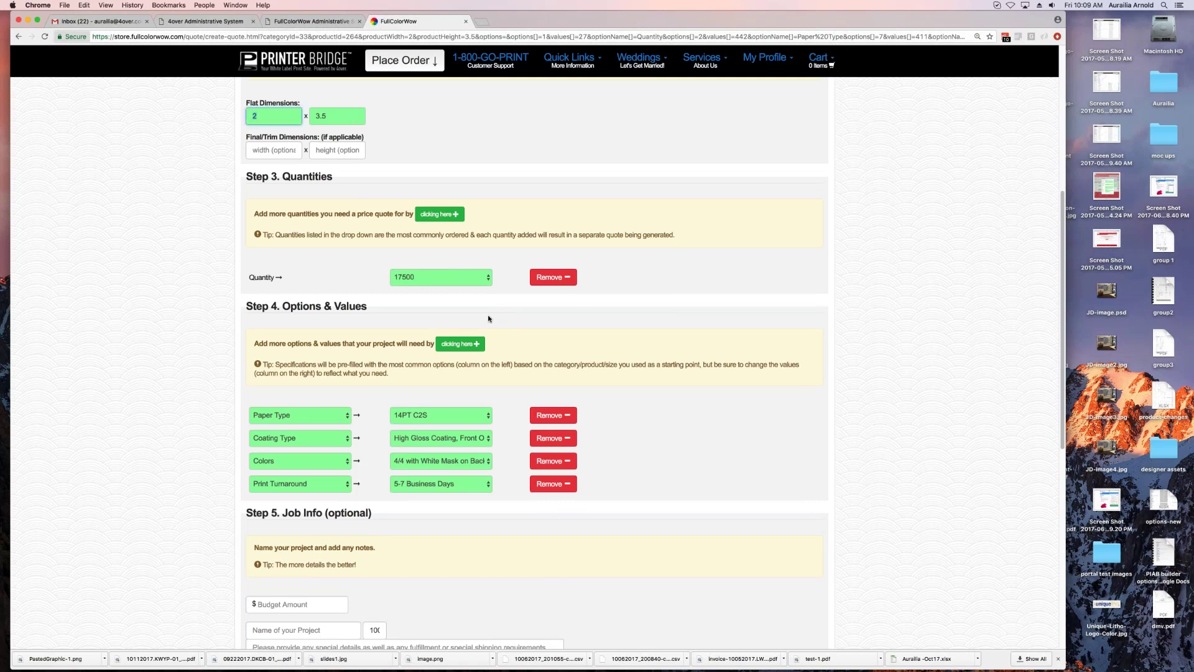
{"action": "scroll", "coordinate": [535, 367], "scroll_direction": "down", "scroll_amount": 5}
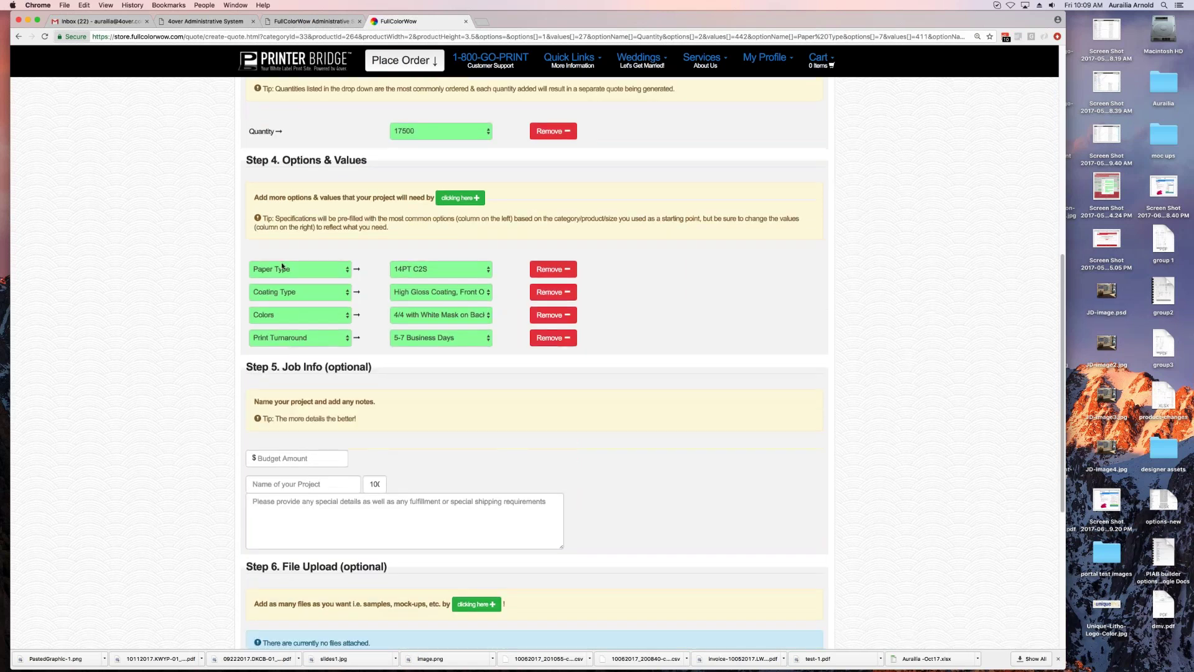
{"action": "scroll", "coordinate": [535, 367], "scroll_direction": "down", "scroll_amount": 2}
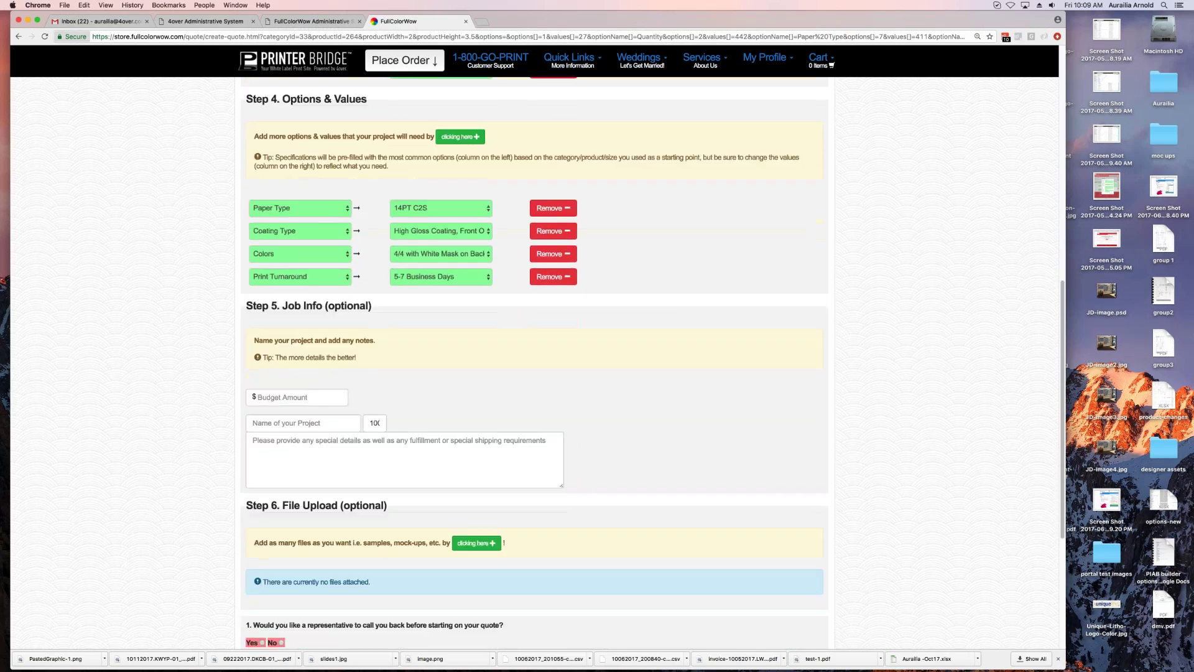
{"action": "left_click", "coordinate": [296, 398]}
{"action": "key", "text": "Tab"}
{"action": "left_click", "coordinate": [314, 442]}
{"action": "scroll", "coordinate": [440, 458], "scroll_direction": "down", "scroll_amount": 8}
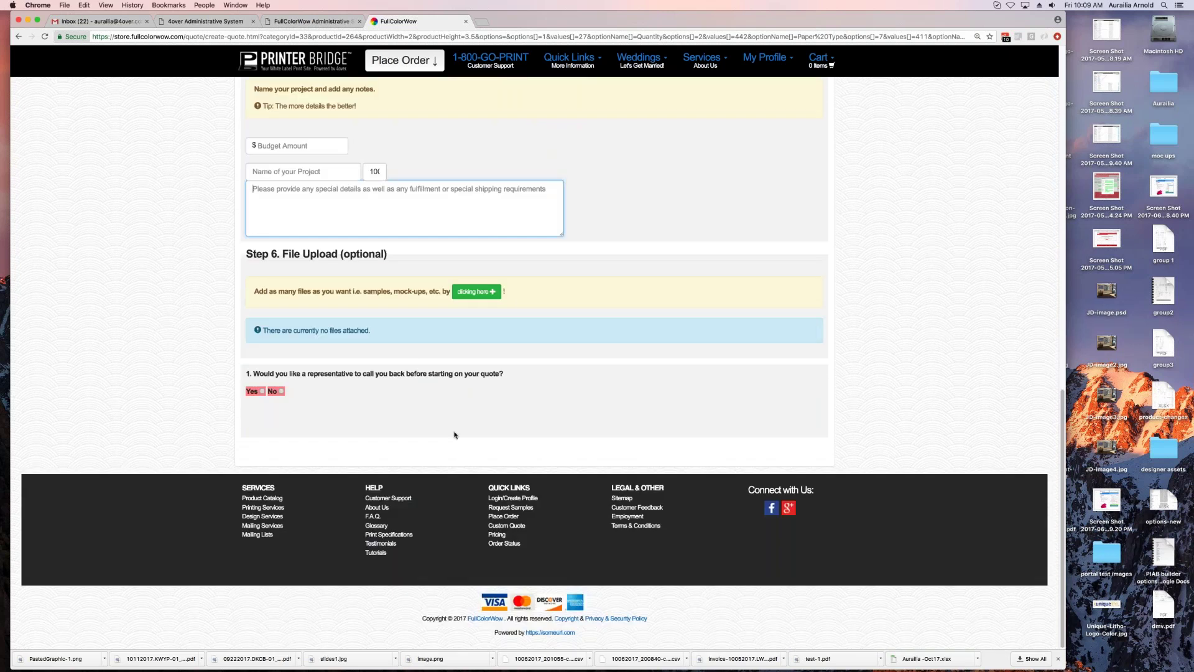
{"action": "scroll", "coordinate": [456, 410], "scroll_direction": "up", "scroll_amount": 20}
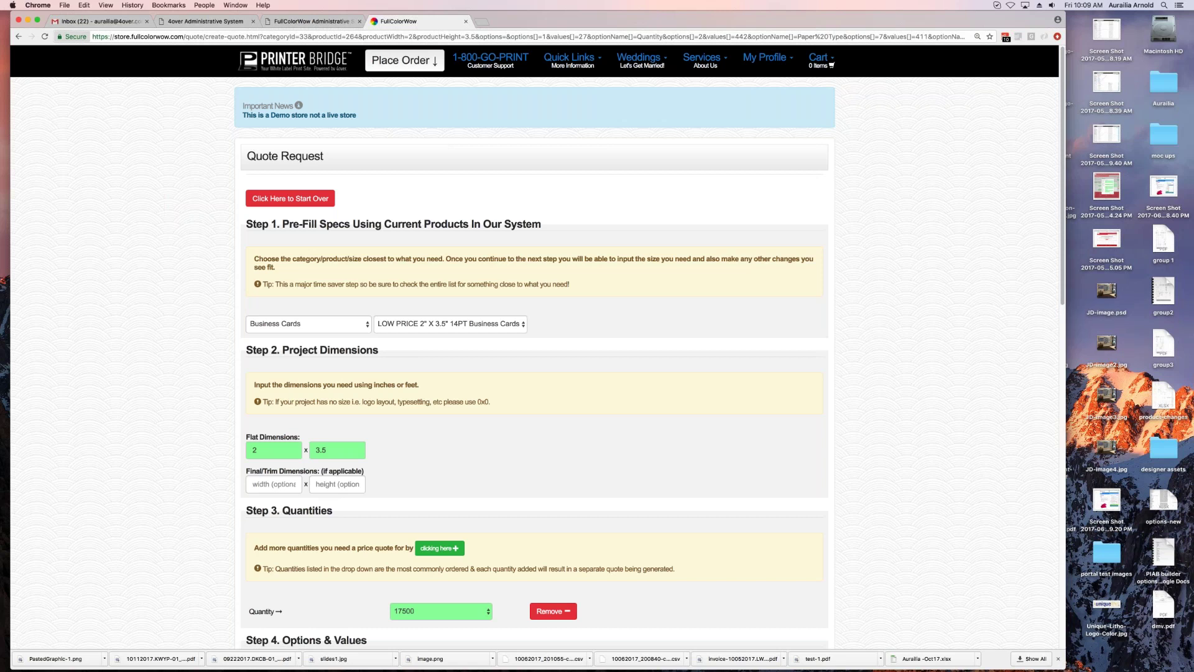
{"action": "left_click", "coordinate": [18, 36]}
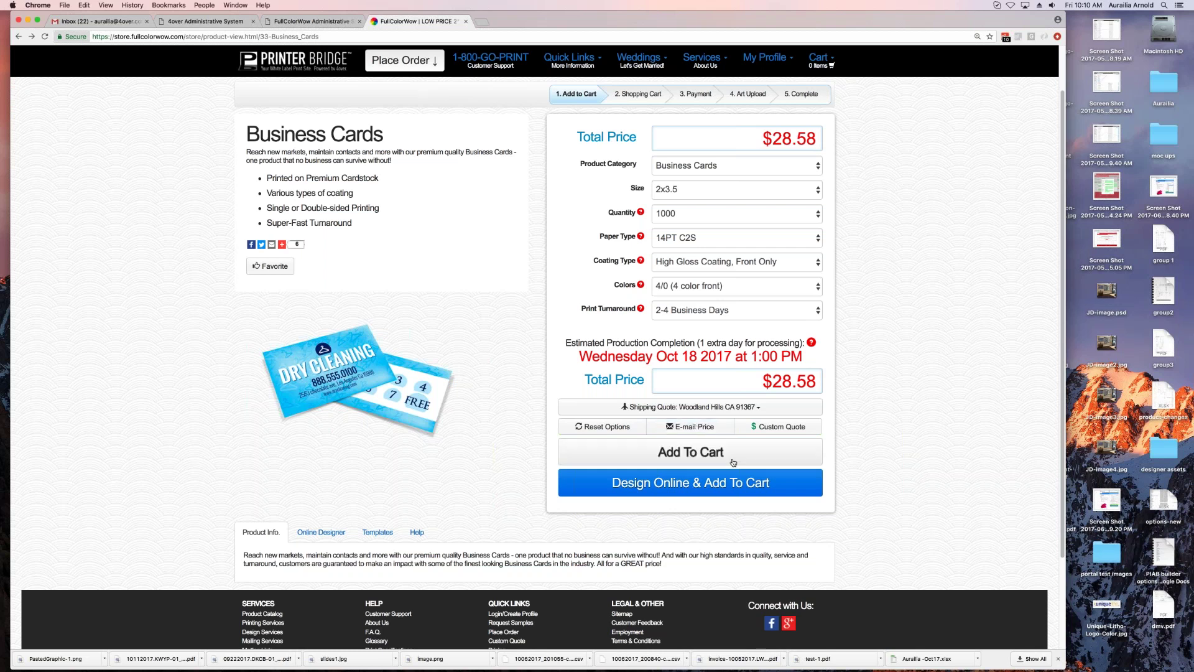
{"action": "left_click", "coordinate": [697, 426]}
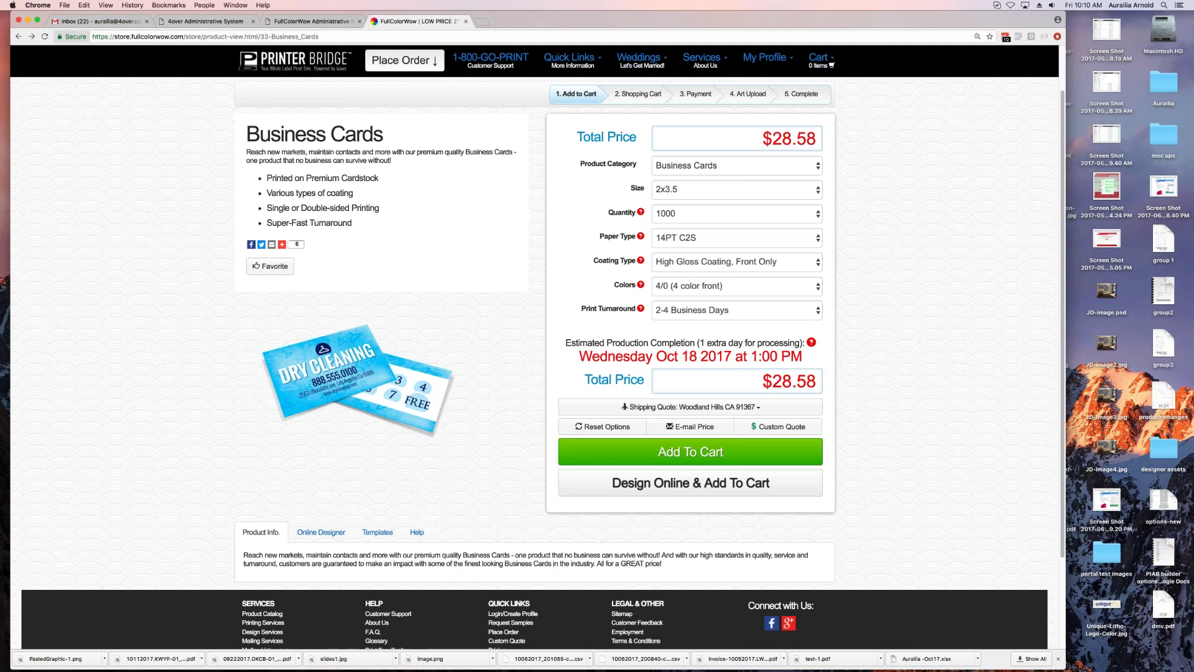
Step: Design the card online with the centred layout and blue background, and open the background image gallery
{"action": "left_click", "coordinate": [693, 487]}
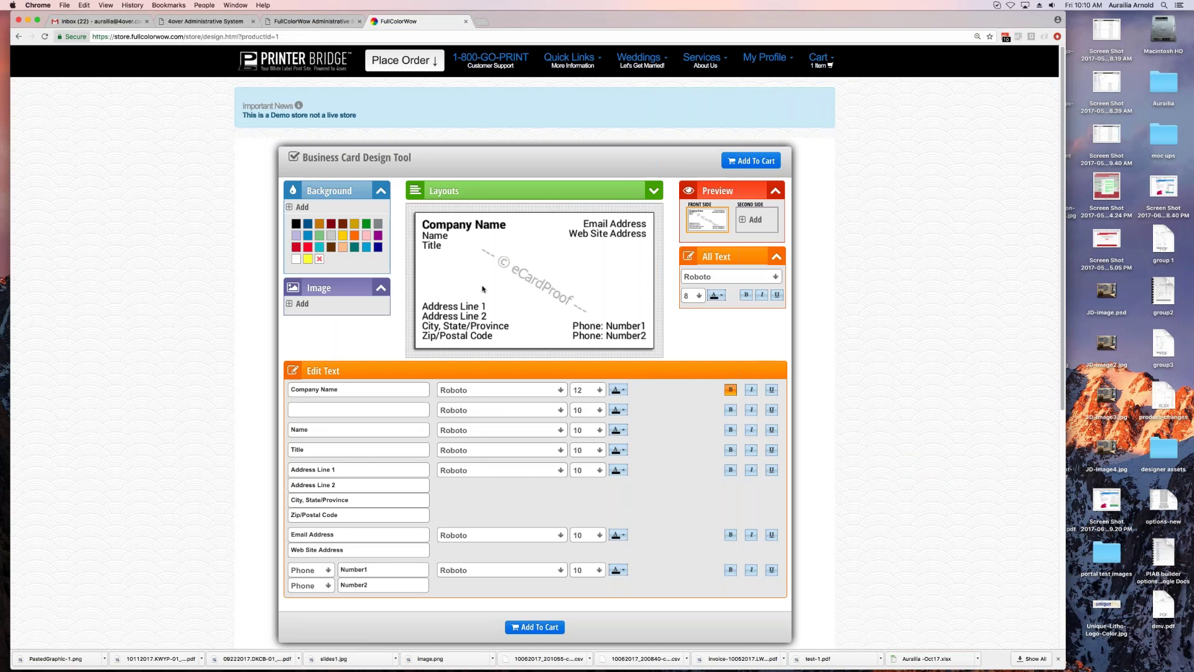
{"action": "left_click", "coordinate": [609, 190]}
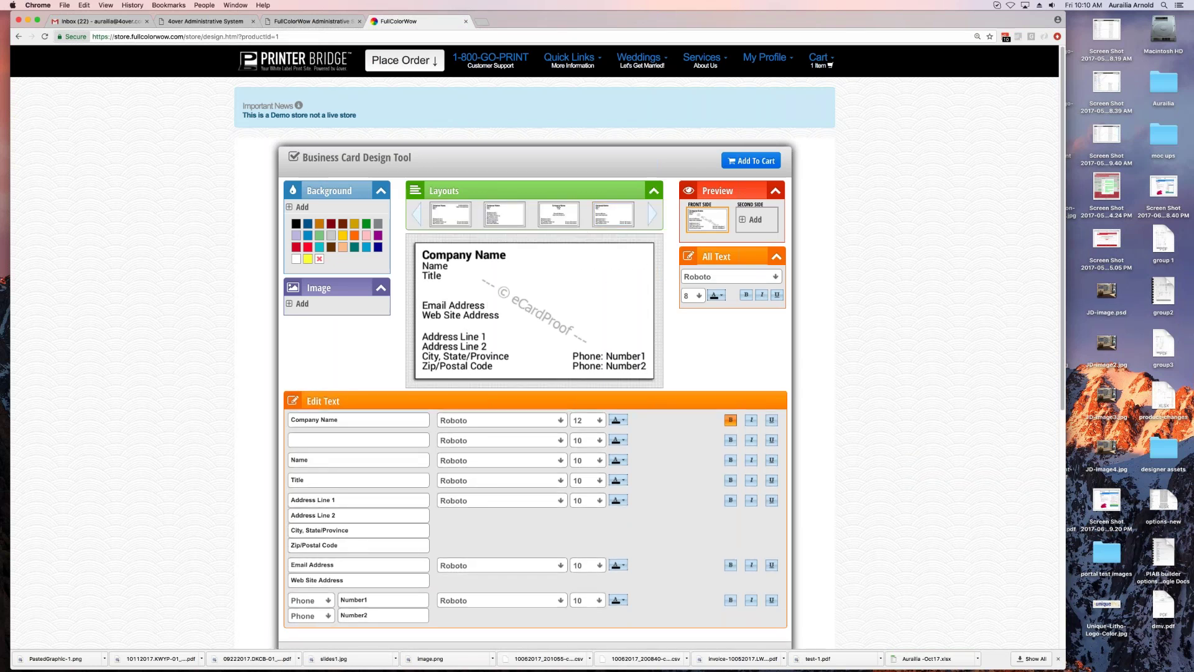
{"action": "left_click", "coordinate": [574, 220]}
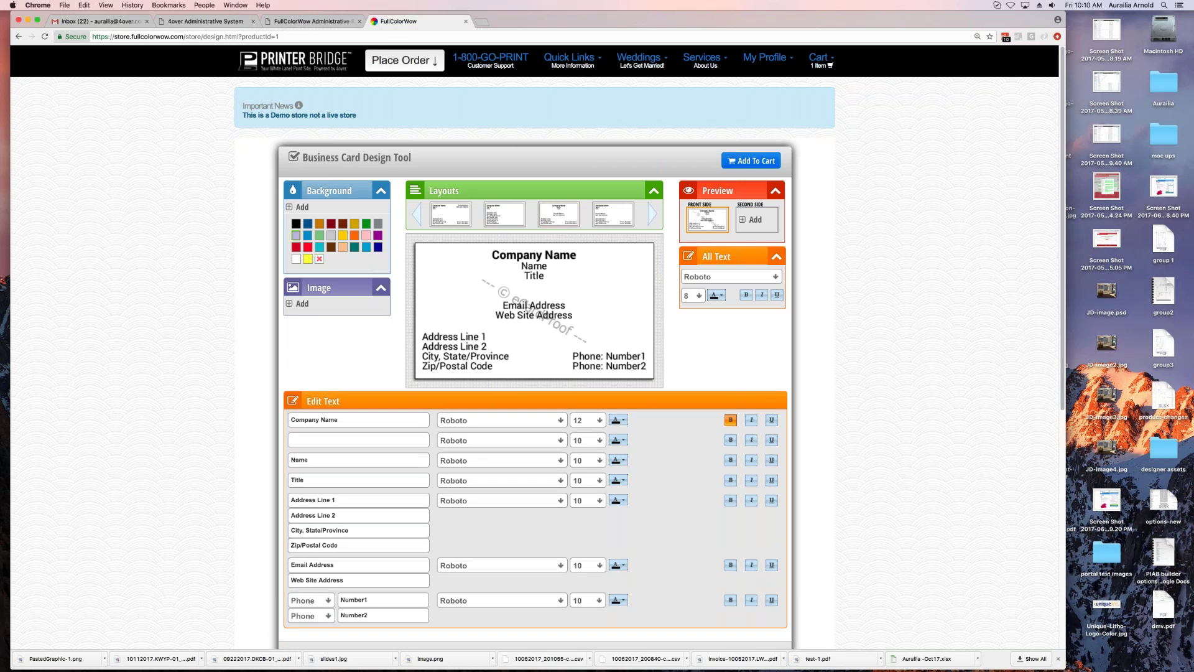
{"action": "left_click", "coordinate": [307, 238]}
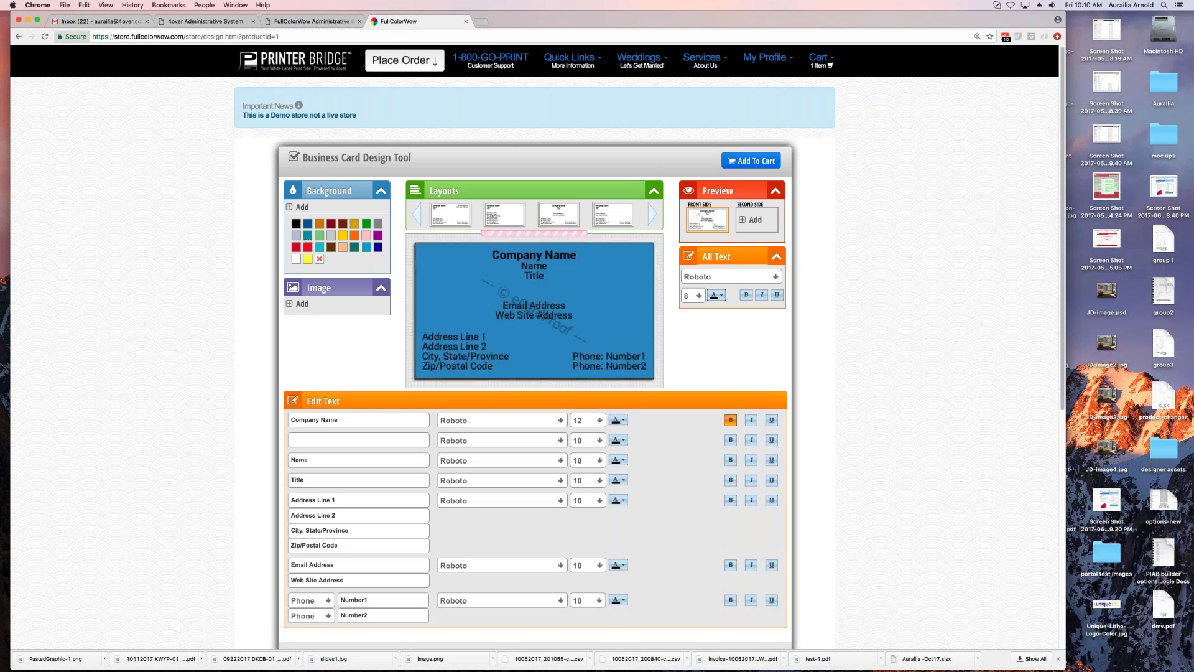
{"action": "left_click", "coordinate": [296, 236]}
{"action": "left_click", "coordinate": [302, 206]}
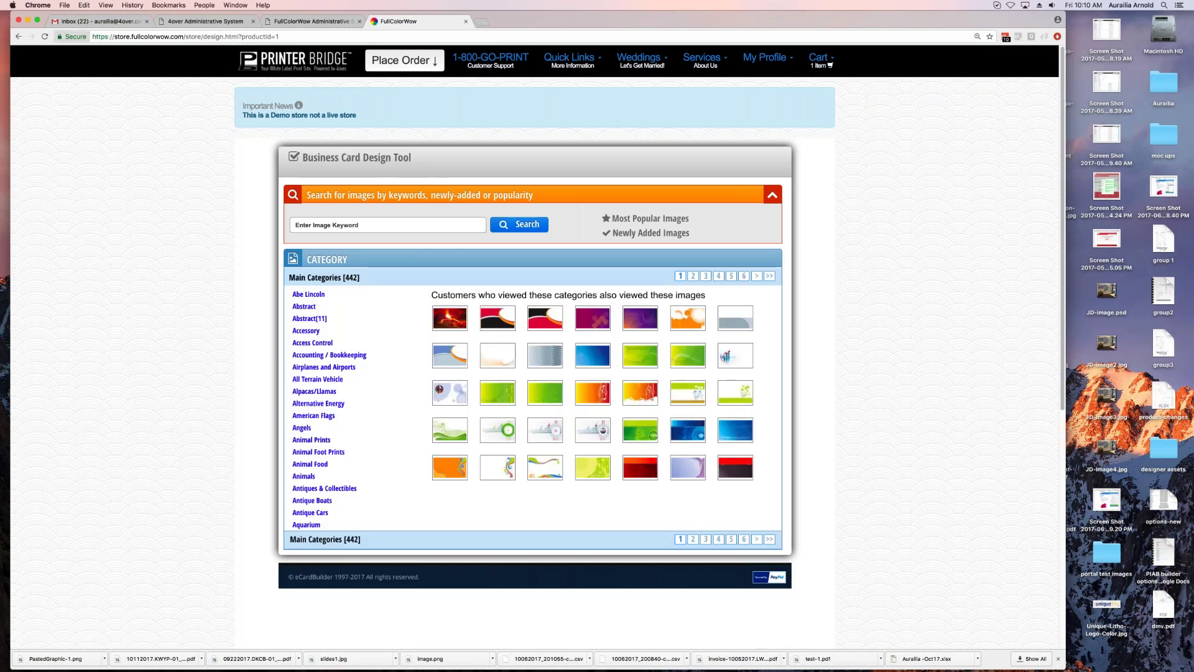
Step: Use the lavender floral image as the card background and make all text dark blue
{"action": "left_click", "coordinate": [688, 393]}
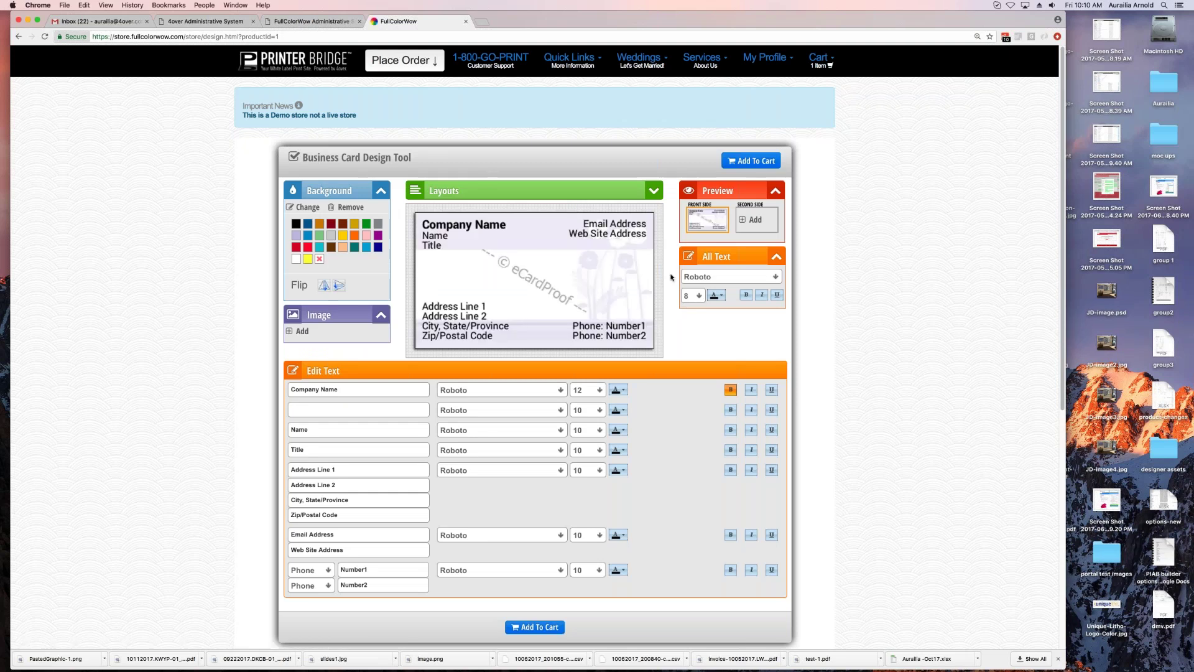
{"action": "left_click", "coordinate": [720, 298]}
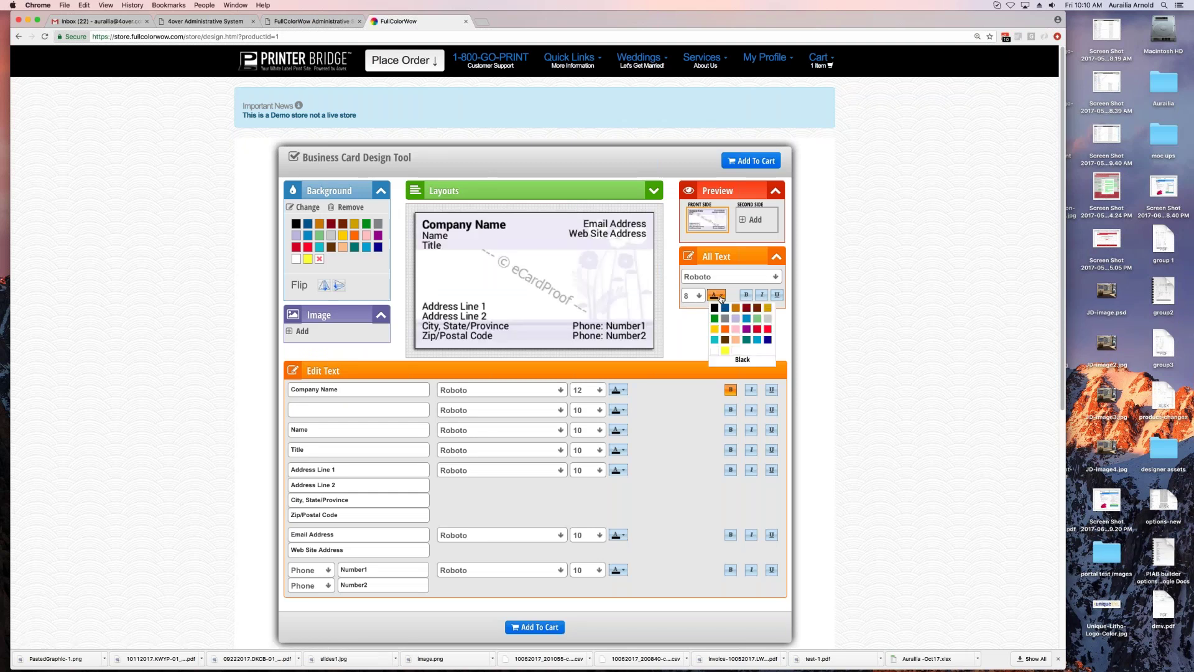
{"action": "left_click", "coordinate": [729, 353]}
{"action": "left_click", "coordinate": [717, 294]}
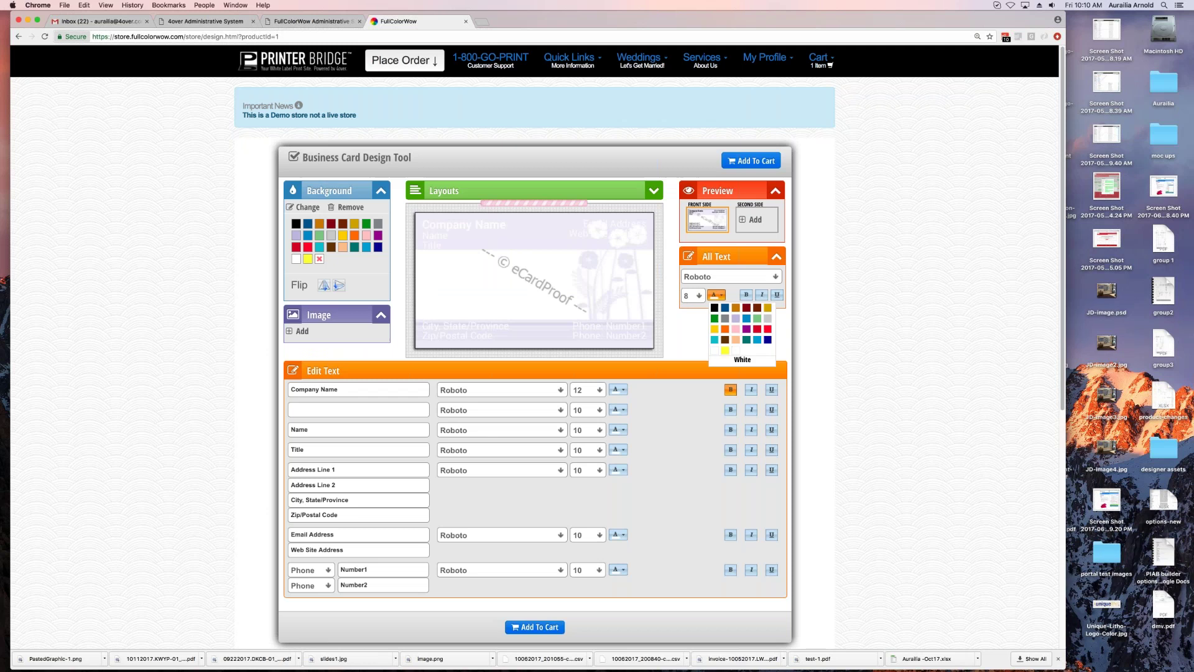
{"action": "left_click", "coordinate": [728, 308]}
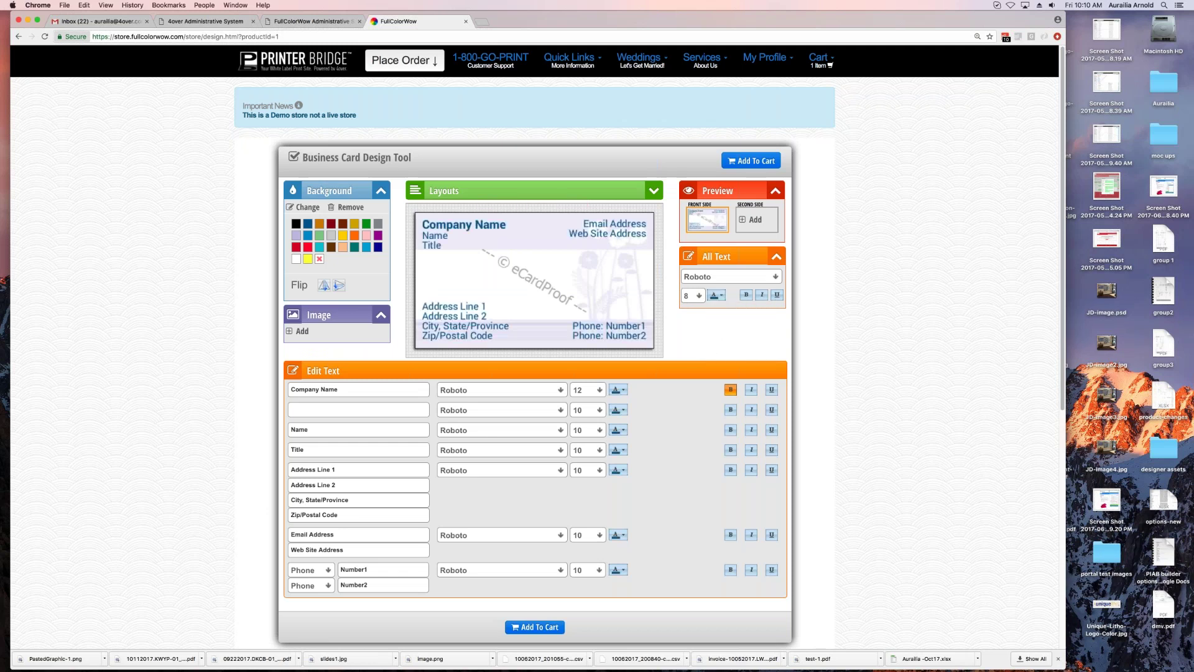
Step: Enter 'Hypsee' as the company name and return to the store home page
{"action": "left_click", "coordinate": [304, 389]}
{"action": "type", "text": "Hypsee"}
{"action": "left_click", "coordinate": [329, 409]}
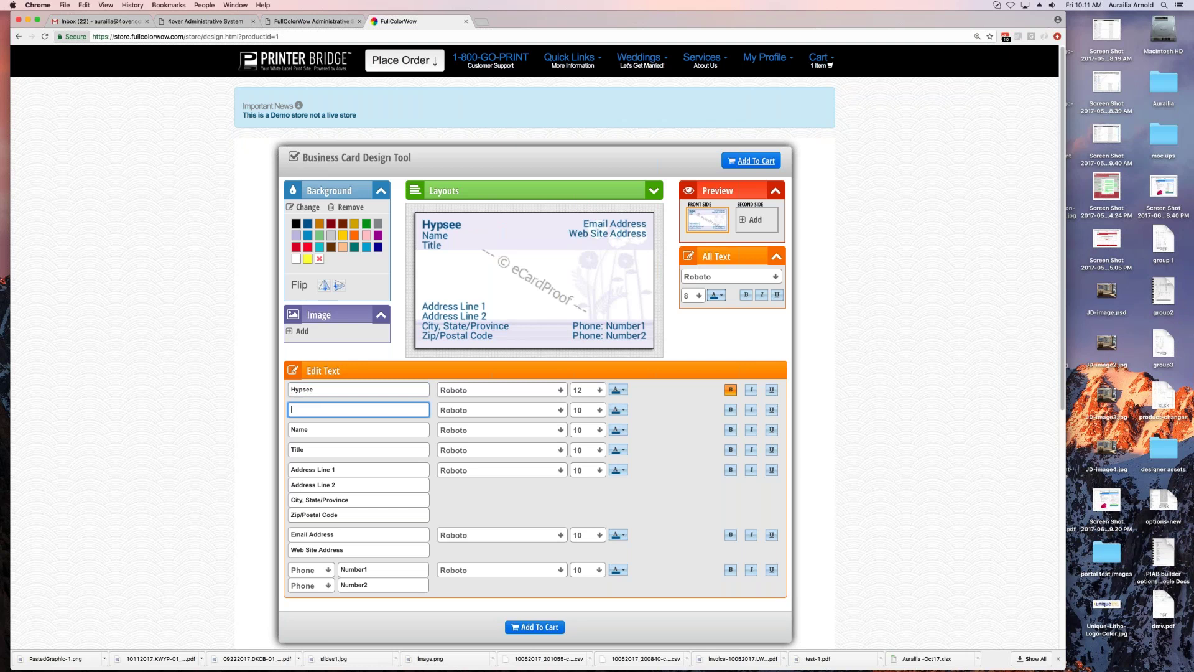
{"action": "key", "text": "Return"}
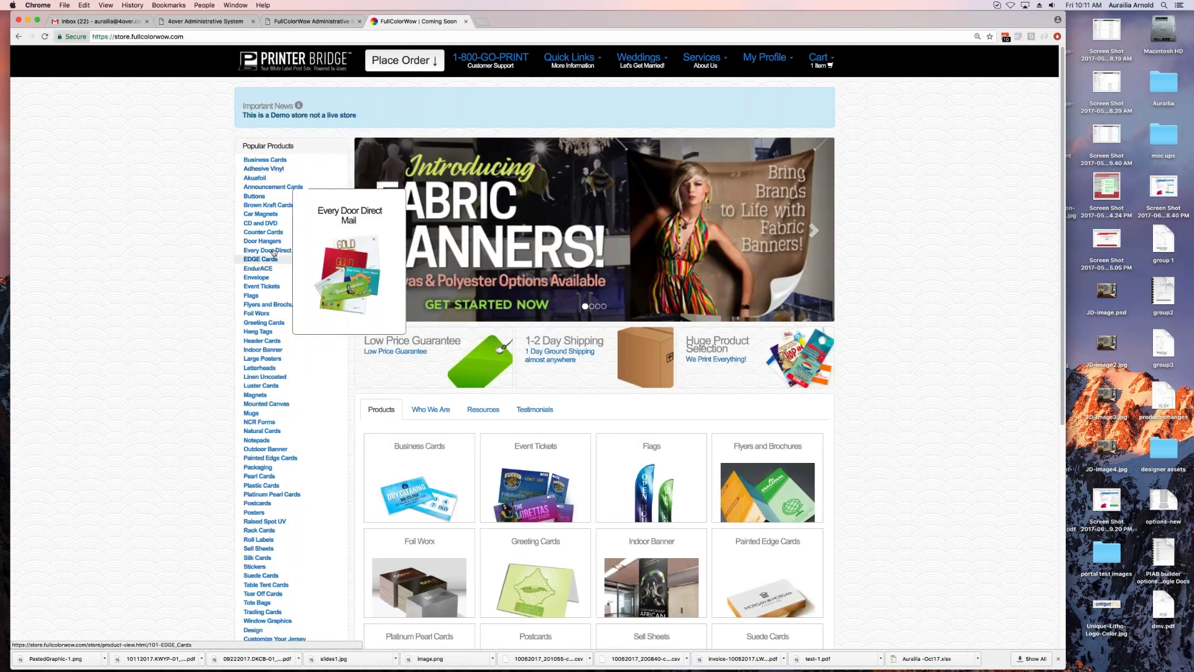
Step: Configure 4.5x12 EDDM postcards: Full Service, 10/25/2017 mailbox date, High Gloss Front Only coating
{"action": "left_click", "coordinate": [273, 250]}
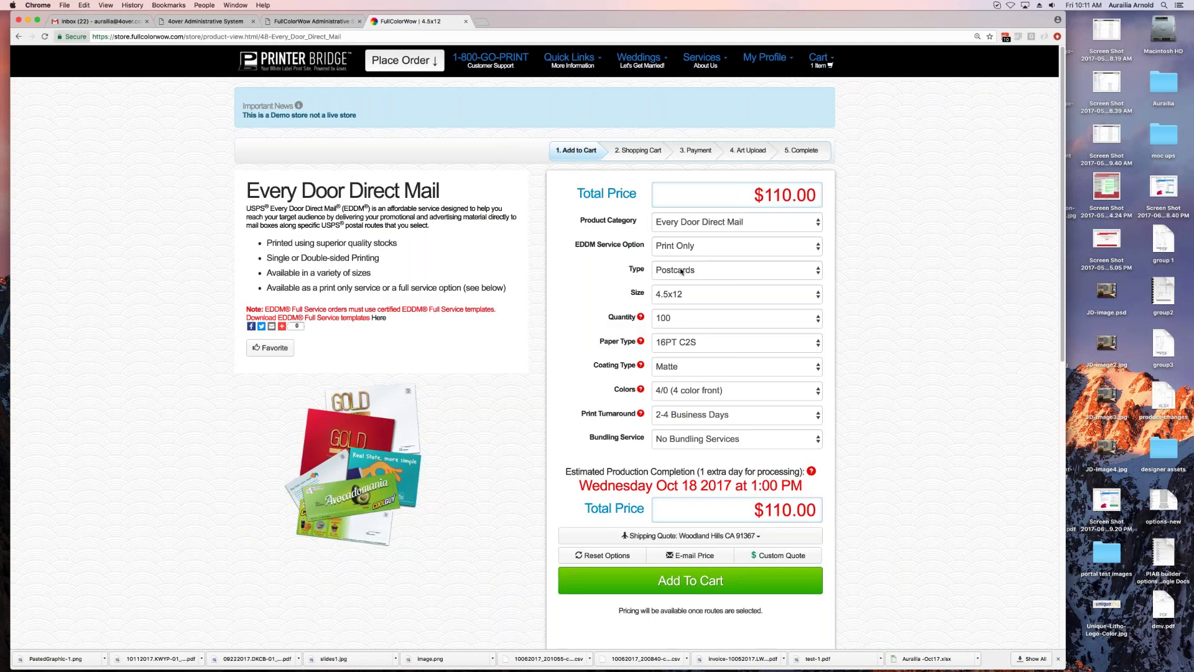
{"action": "left_click_drag", "start_coordinate": [698, 21], "coordinate": [712, 20]}
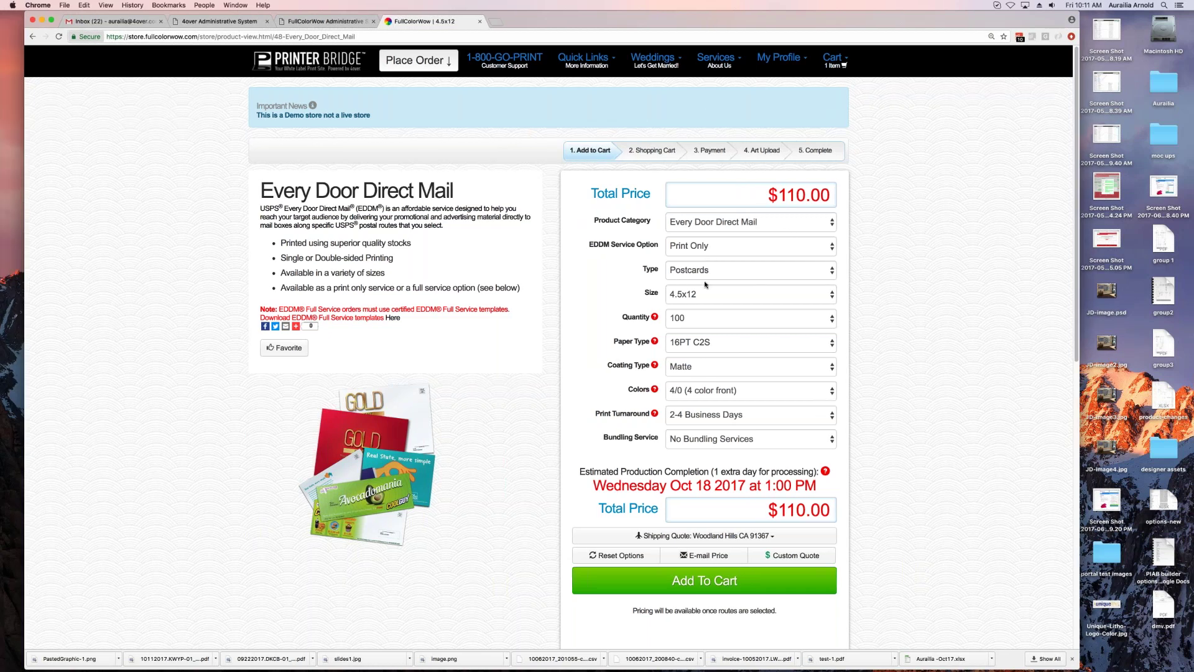
{"action": "left_click", "coordinate": [698, 252]}
{"action": "left_click", "coordinate": [695, 235]}
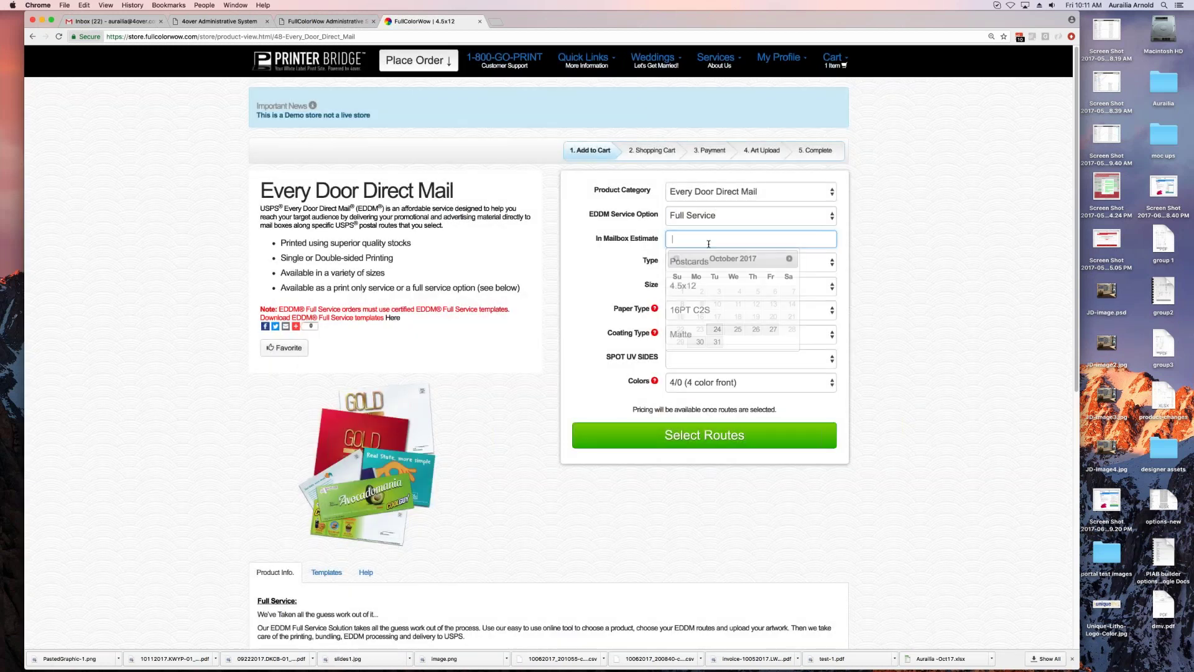
{"action": "left_click", "coordinate": [738, 328]}
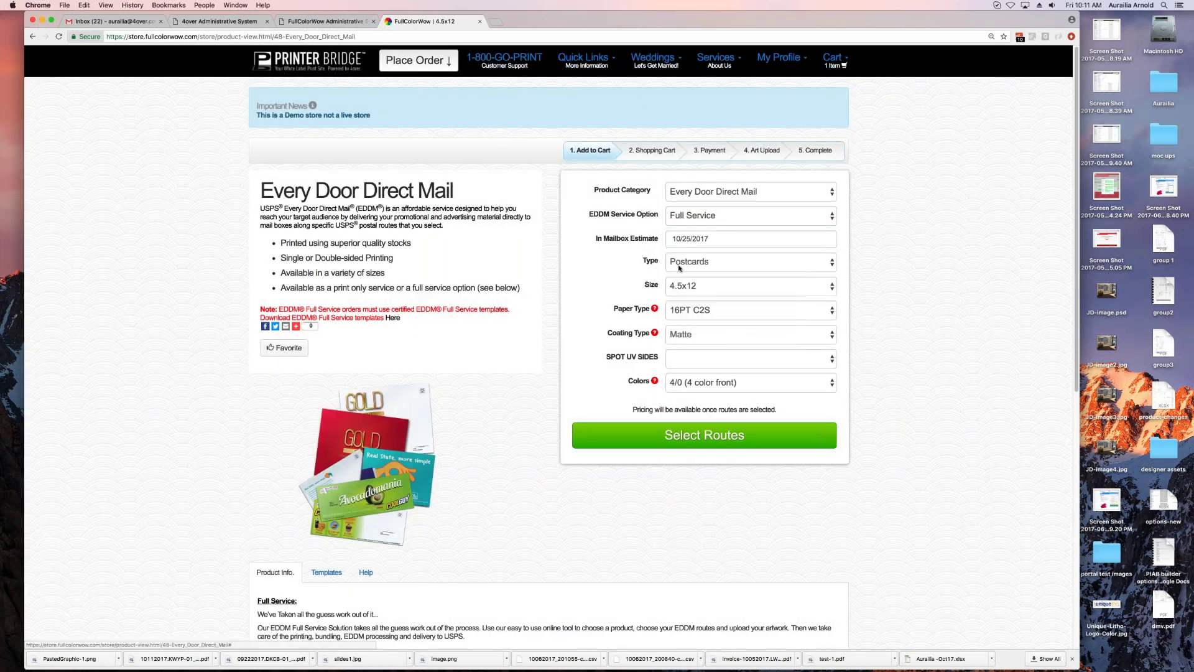
{"action": "left_click", "coordinate": [683, 334]}
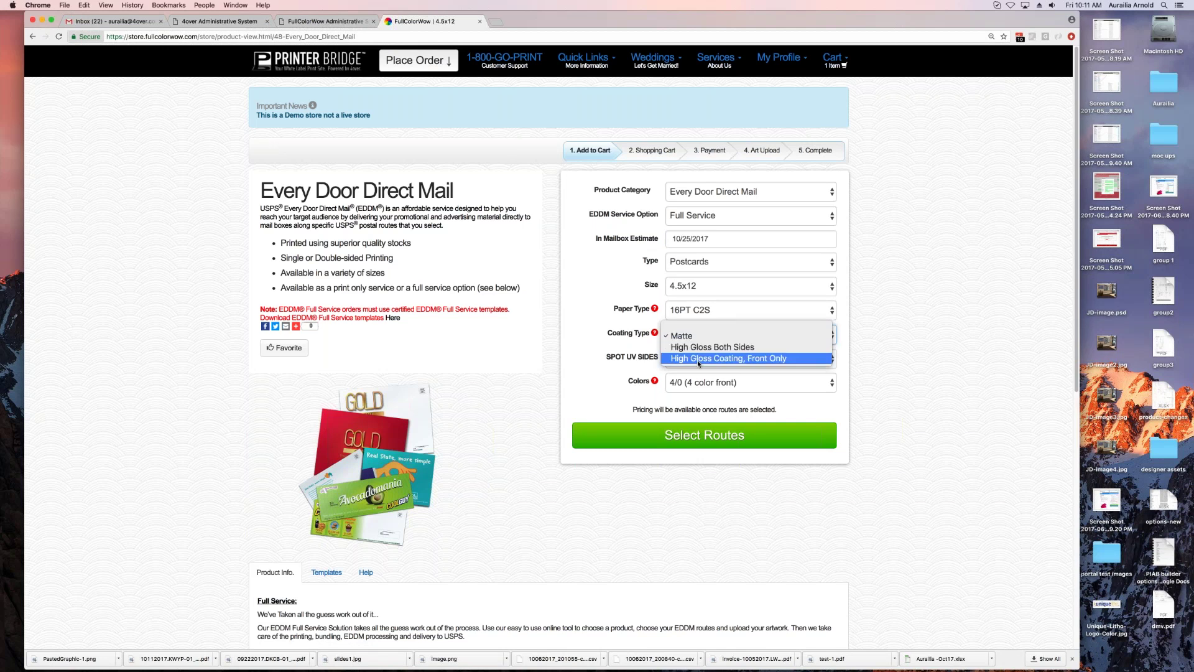
{"action": "left_click", "coordinate": [708, 360]}
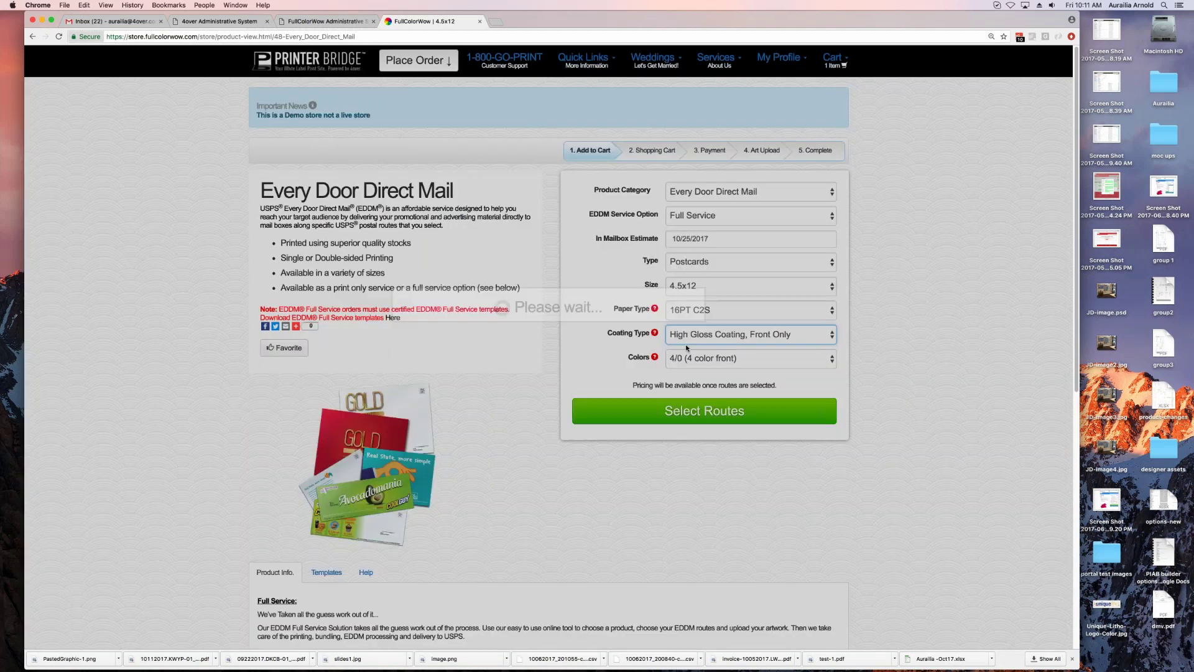
{"action": "left_click", "coordinate": [654, 285]}
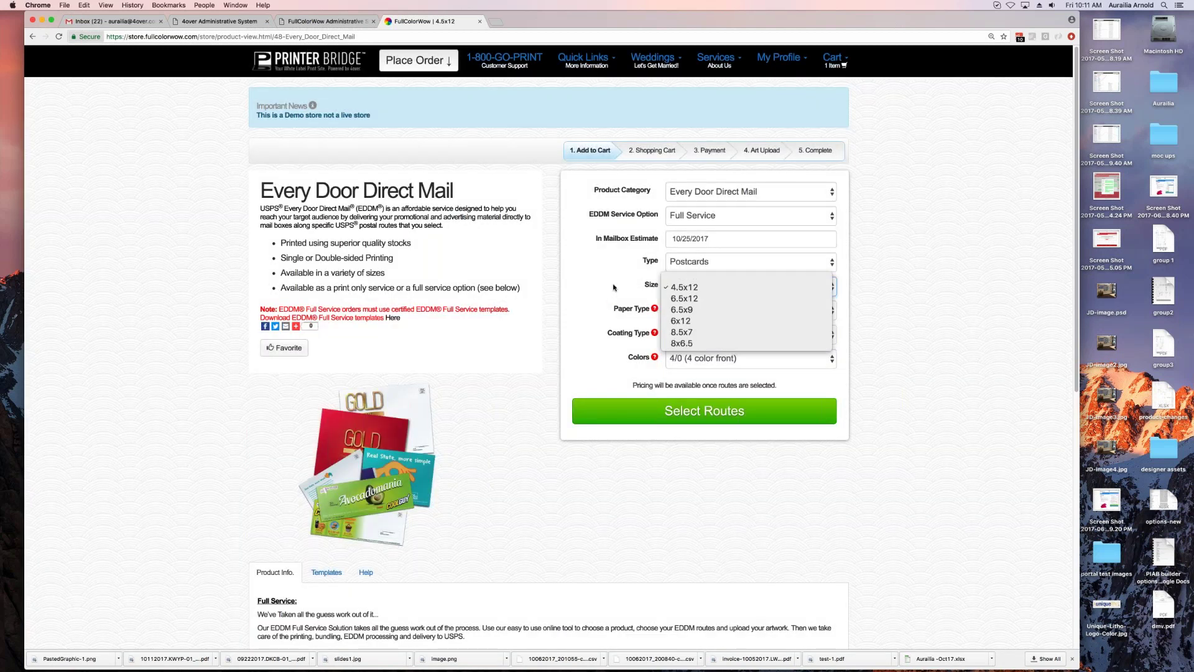
{"action": "left_click", "coordinate": [715, 381]}
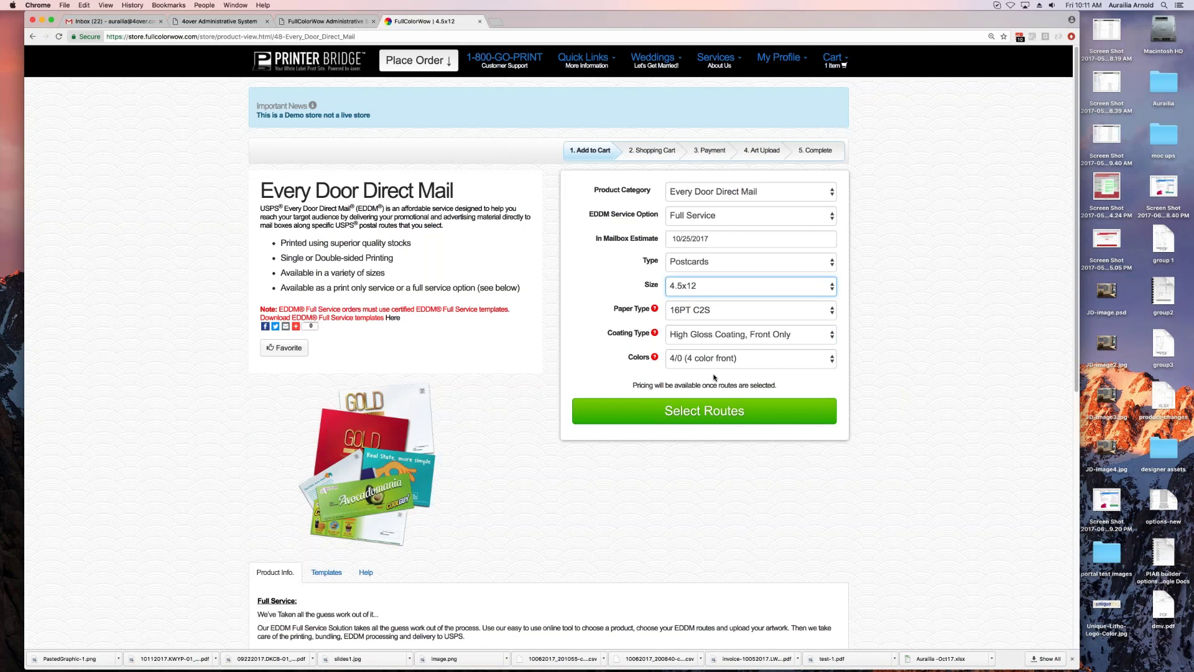
{"action": "left_click", "coordinate": [704, 410]}
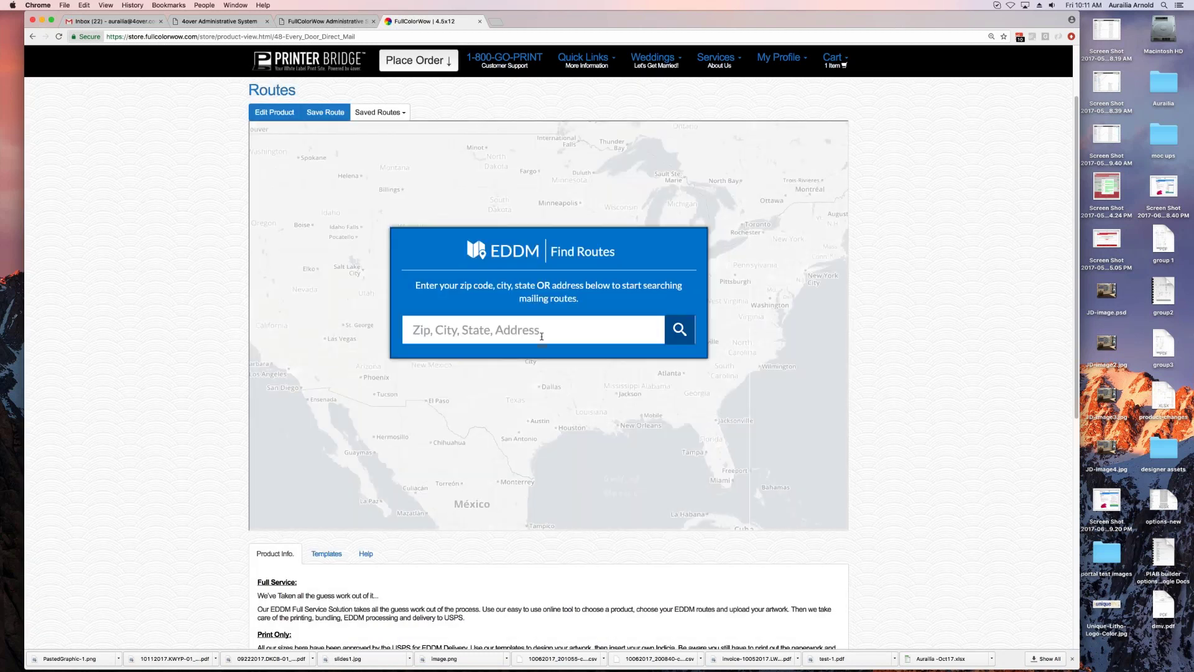
Step: Search routes for zip 91367 and add a Burbank Blvd route and 91364-C013 from the map
{"action": "left_click", "coordinate": [542, 336]}
{"action": "type", "text": "91367"}
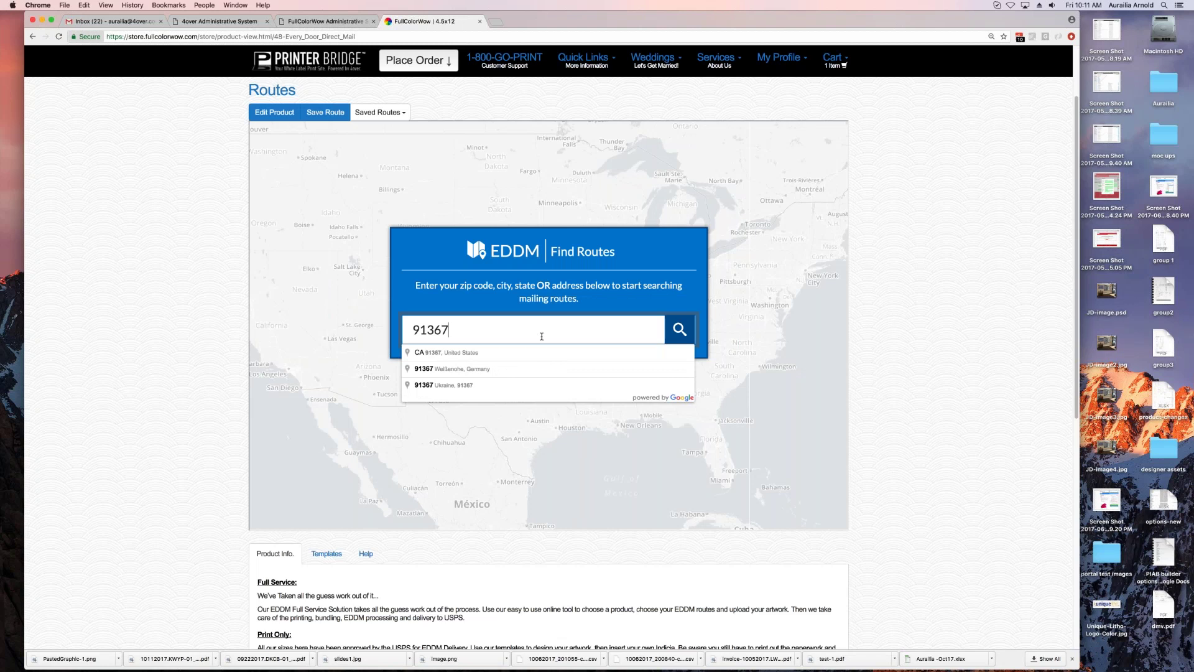
{"action": "left_click", "coordinate": [463, 352]}
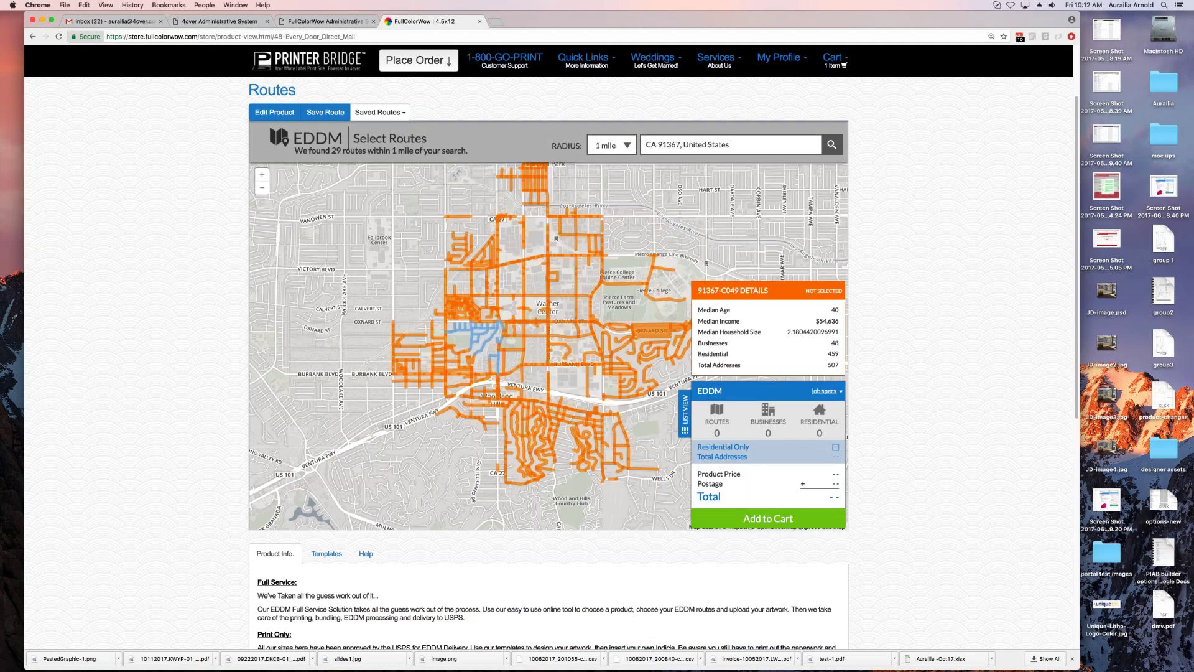
{"action": "left_click", "coordinate": [591, 364]}
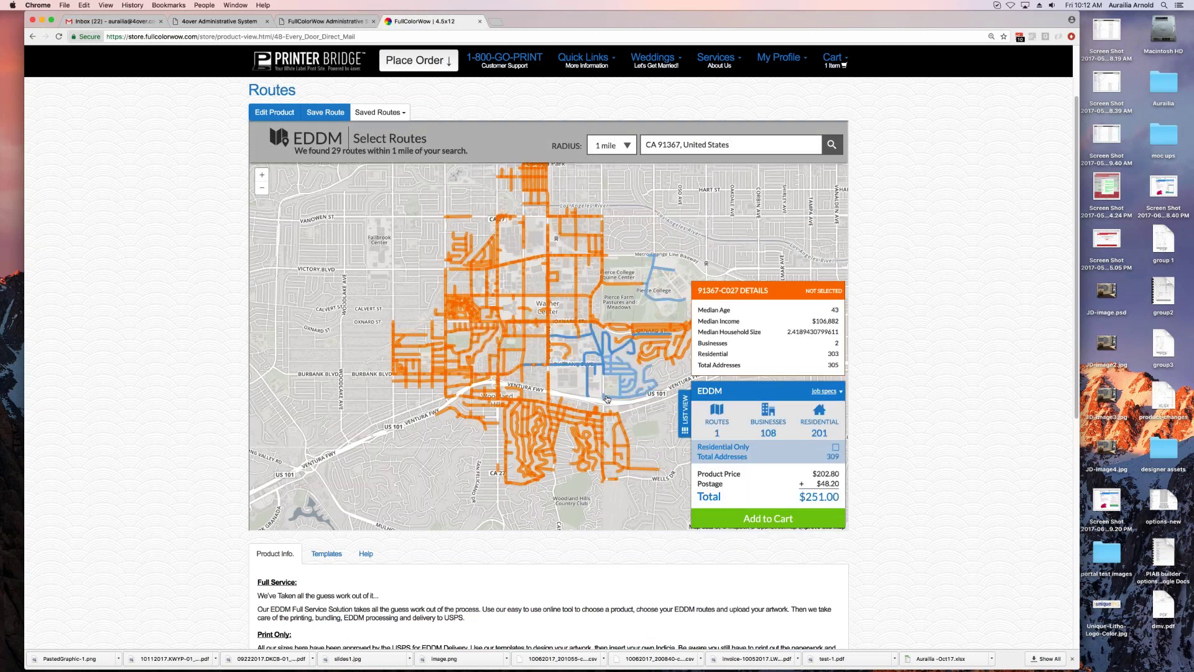
{"action": "left_click", "coordinate": [587, 423]}
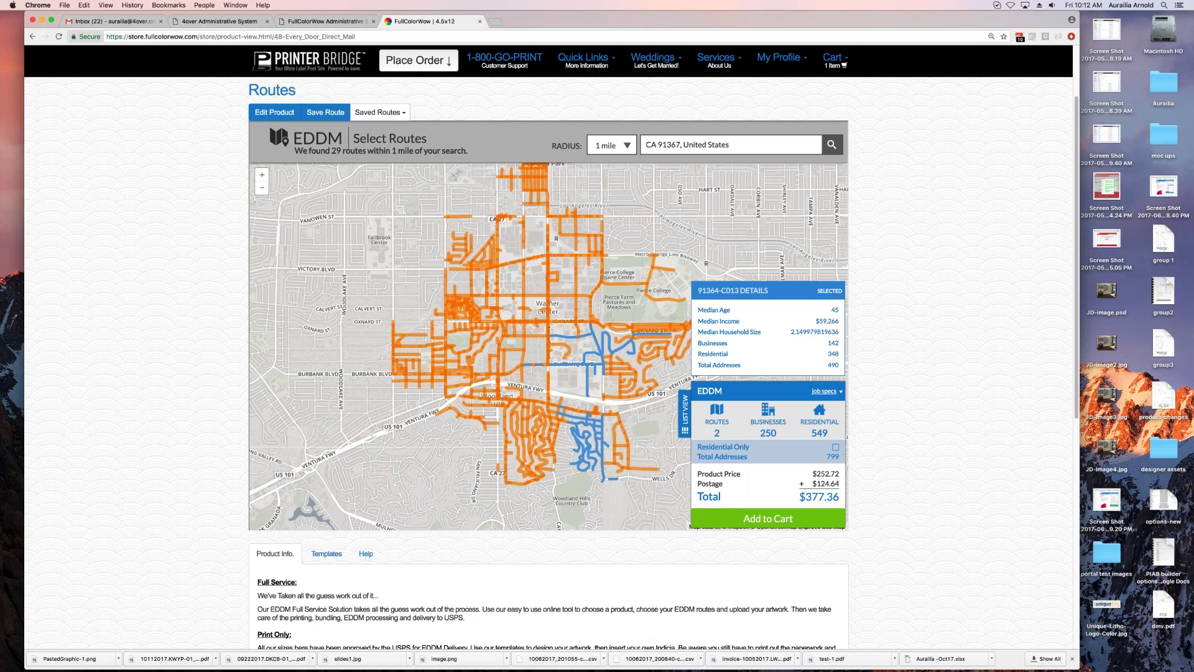
Step: Add routes 91367-C046, 91303-C006 and 91303-C013 from the list, limited to Residential Only
{"action": "left_click", "coordinate": [684, 414]}
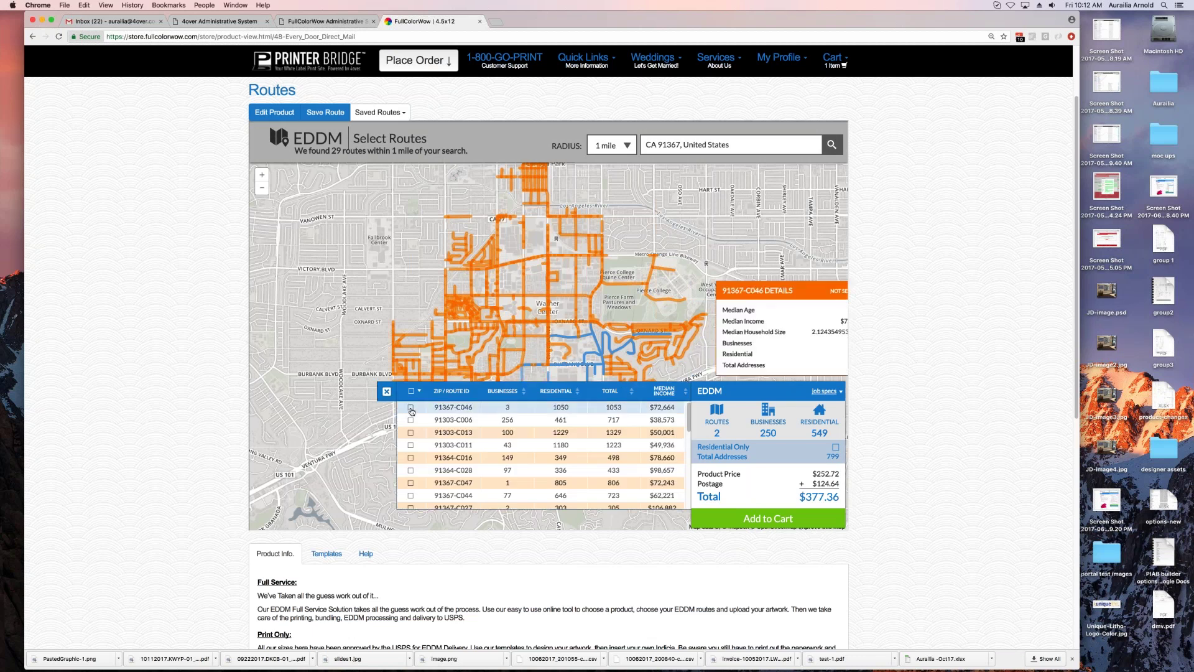
{"action": "left_click", "coordinate": [410, 407]}
{"action": "left_click", "coordinate": [411, 419]}
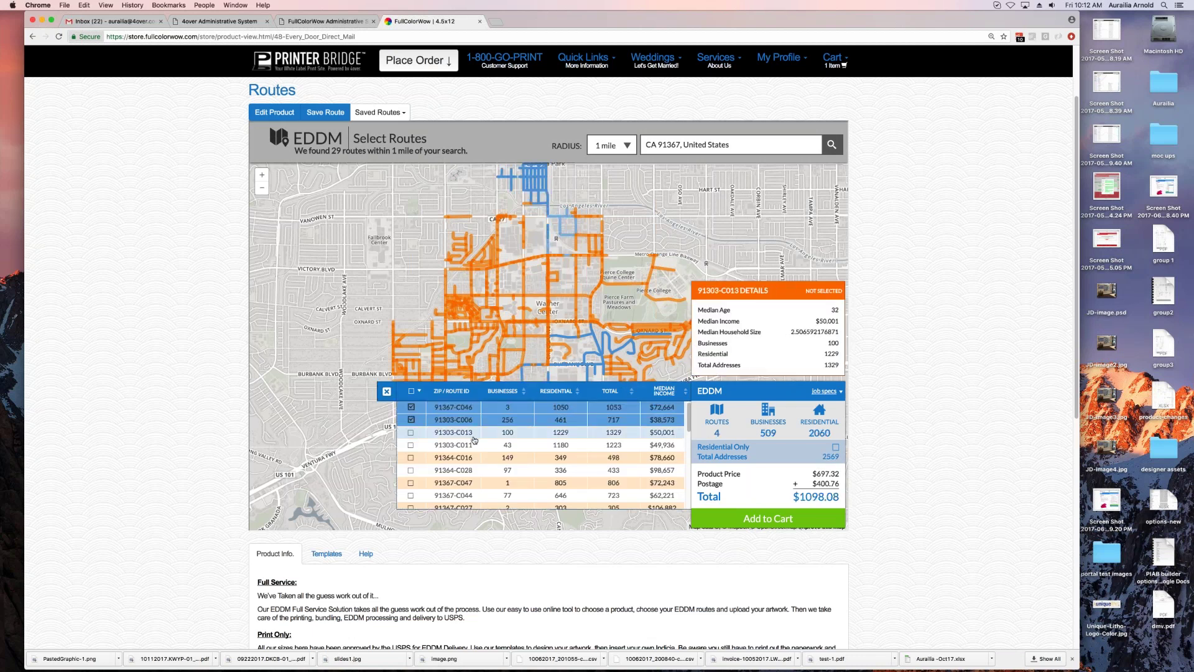
{"action": "left_click", "coordinate": [573, 432]}
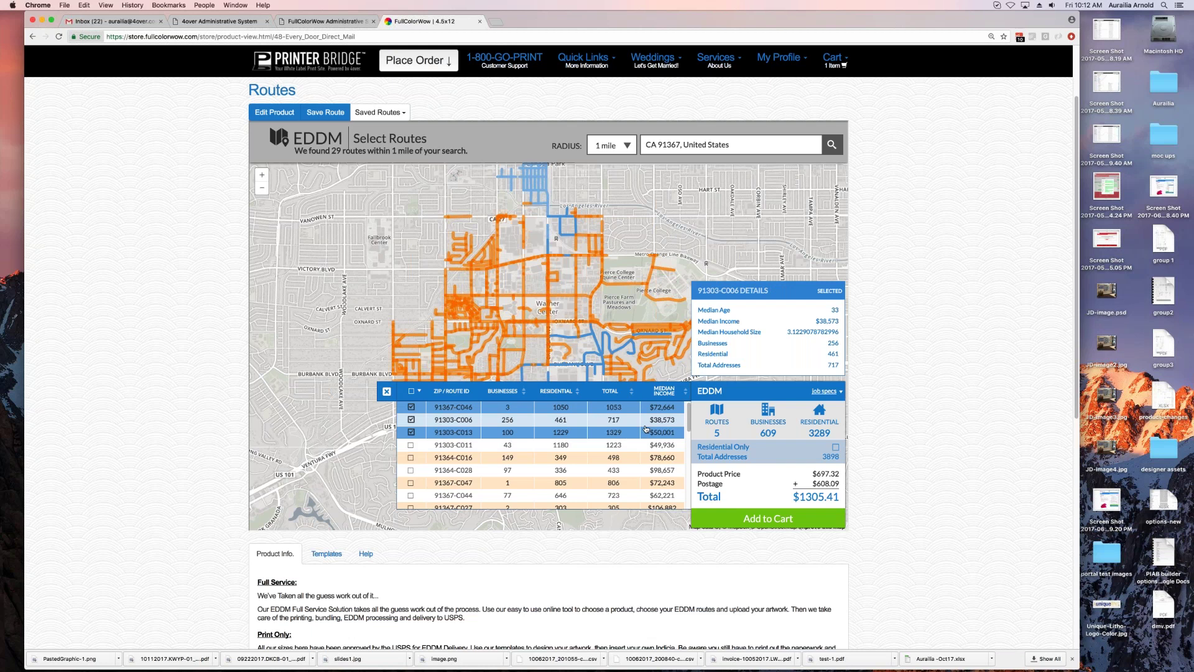
{"action": "left_click", "coordinate": [835, 448]}
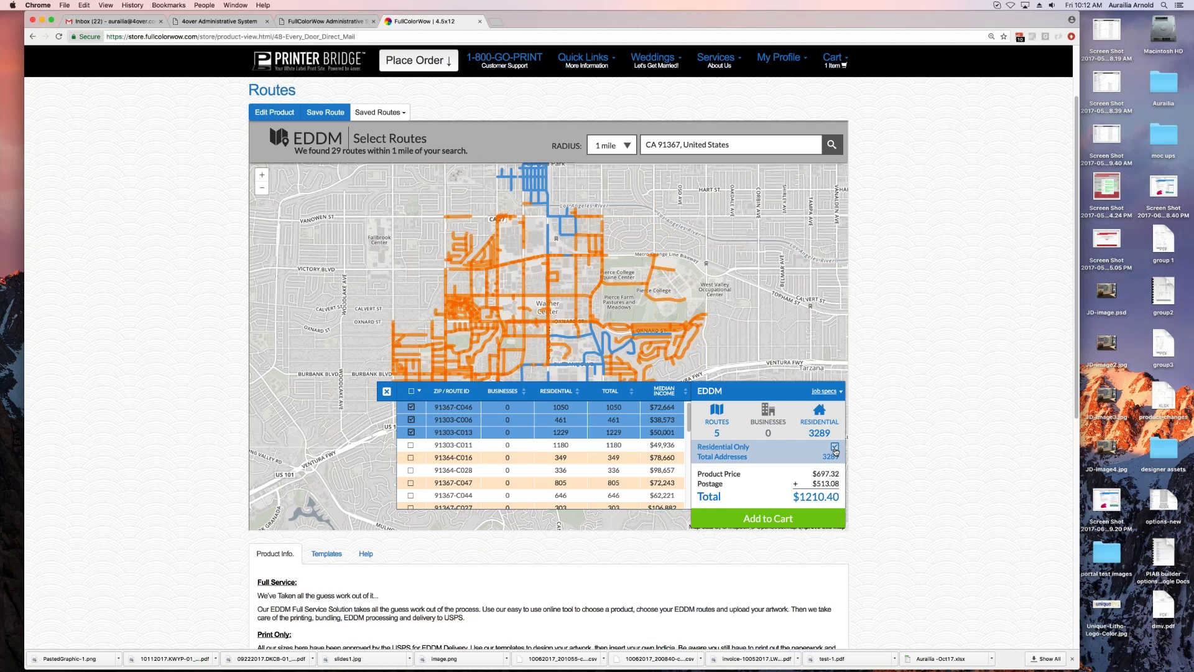
{"action": "left_click", "coordinate": [386, 391]}
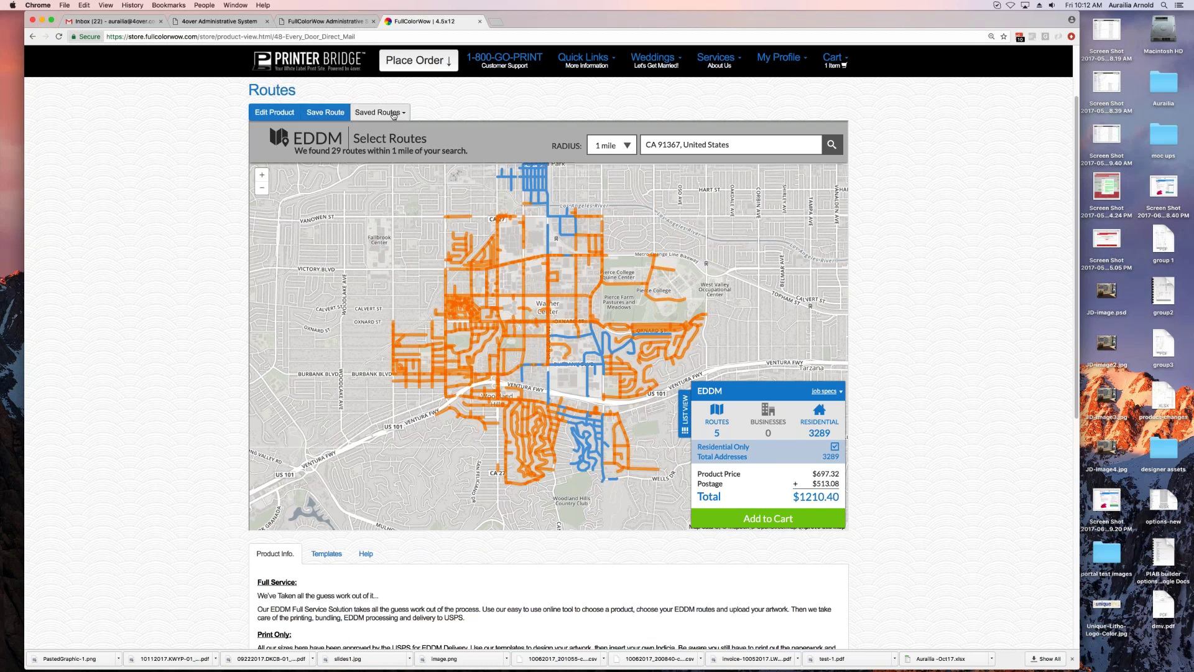
{"action": "left_click", "coordinate": [393, 114]}
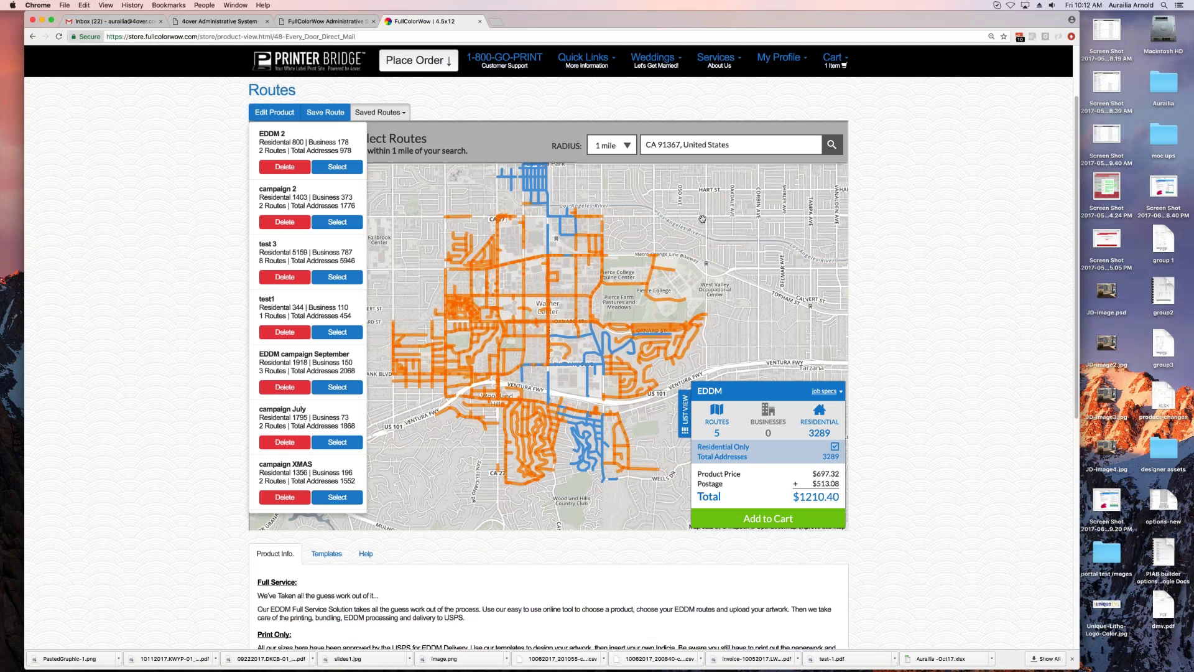
Step: Add the EDDM postcards to the cart, then add route 91364-C028 for a $1277.24 total
{"action": "left_click", "coordinate": [768, 518]}
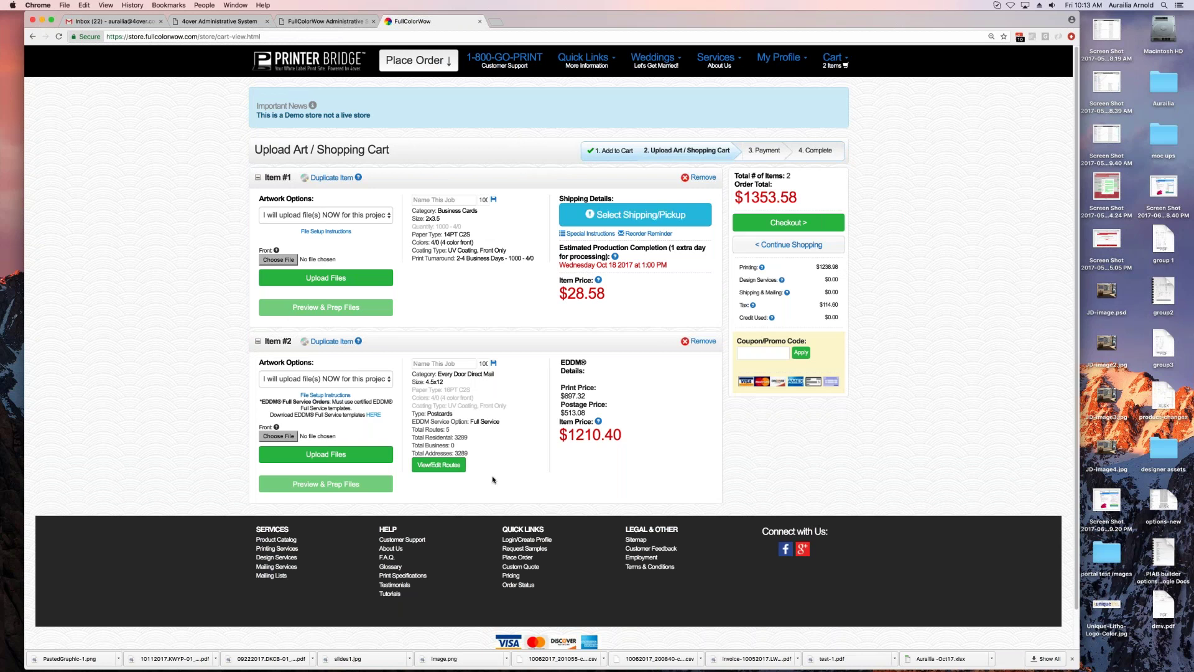
{"action": "left_click", "coordinate": [439, 464]}
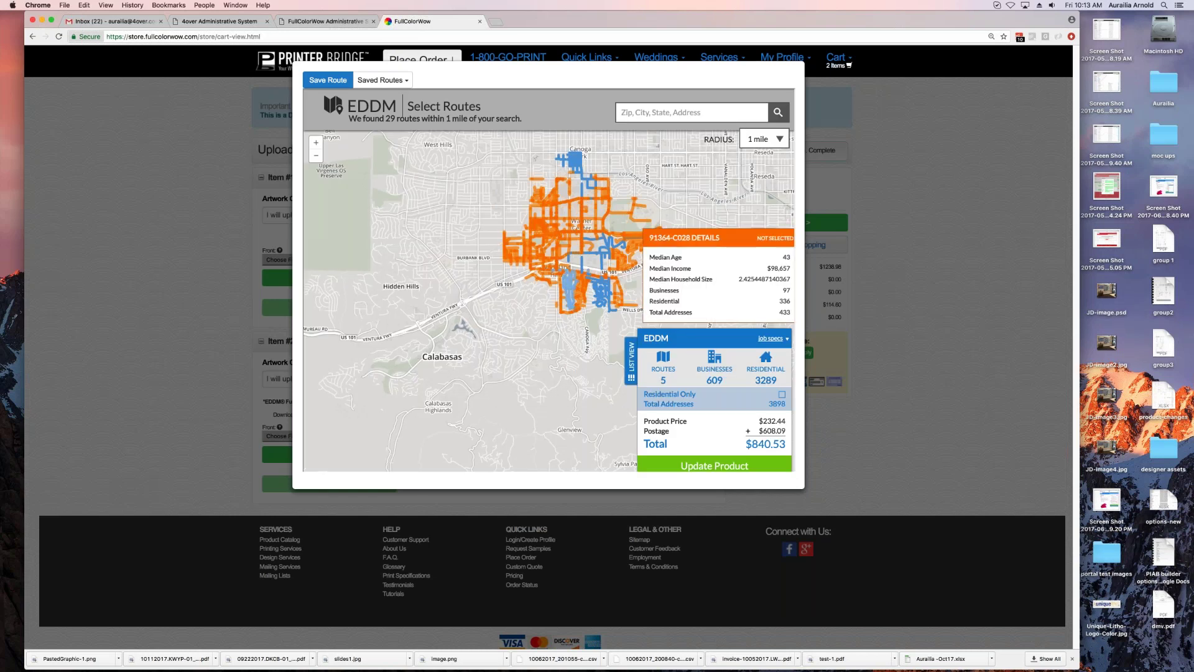
{"action": "left_click", "coordinate": [572, 289]}
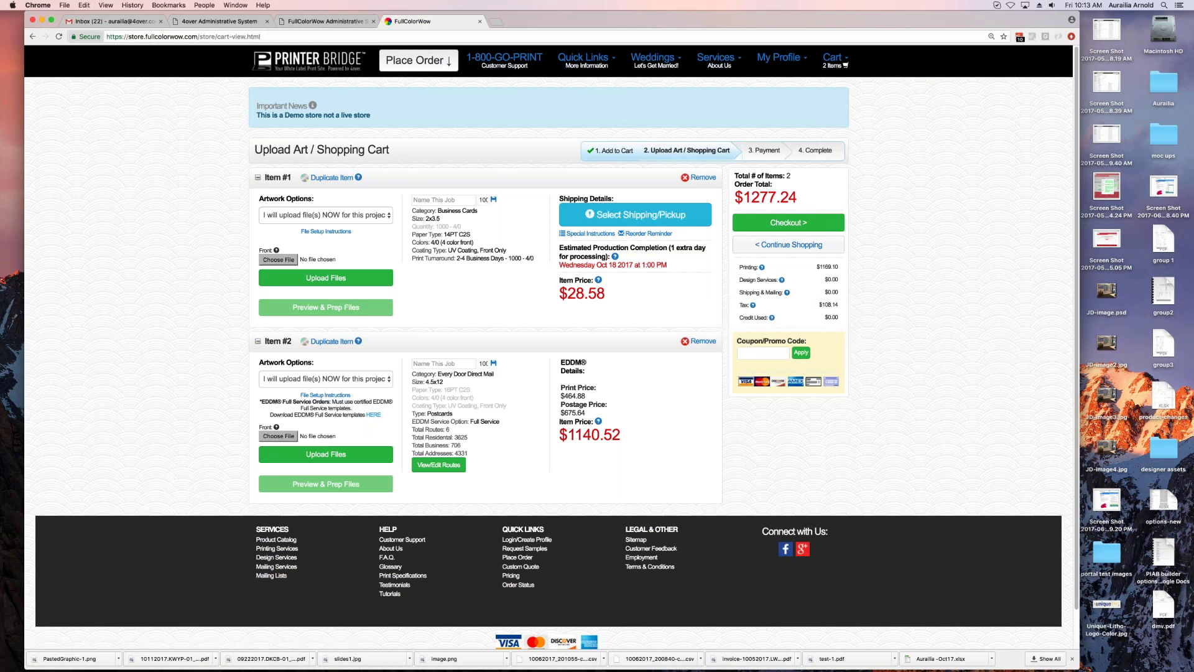
{"action": "left_click_drag", "start_coordinate": [839, 268], "coordinate": [816, 268]}
Step: Ship the Item #1 business cards by UPS Ground ($12.39) to the saved address
{"action": "left_click", "coordinate": [634, 214]}
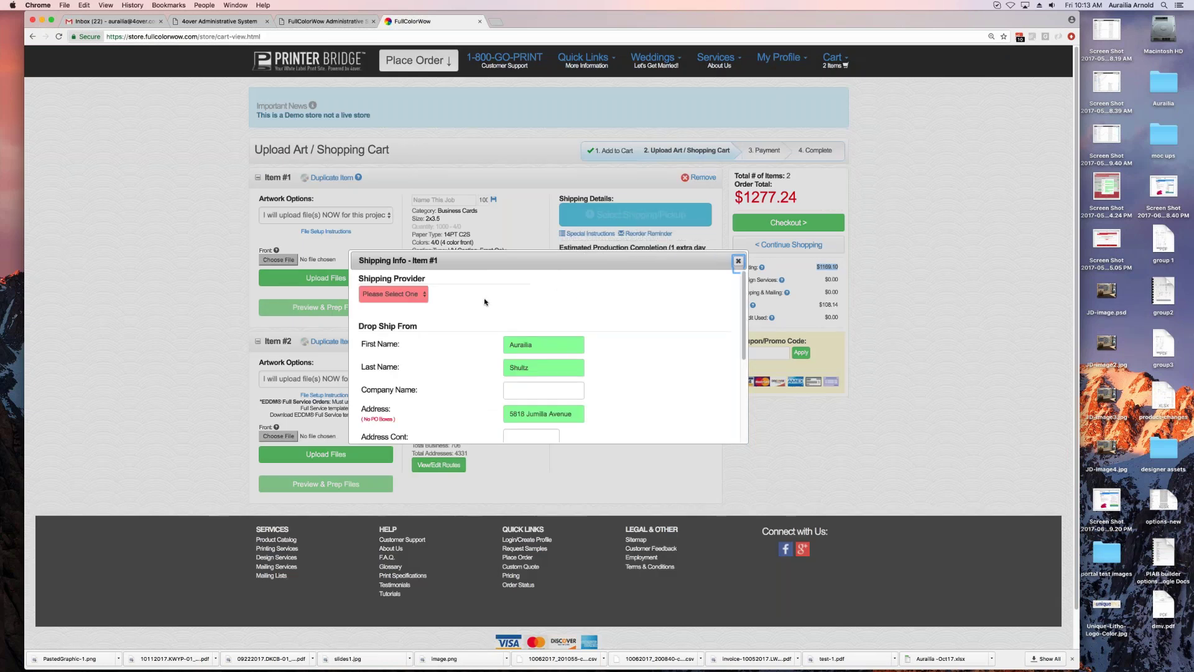
{"action": "left_click", "coordinate": [399, 296]}
{"action": "key", "text": "Return"}
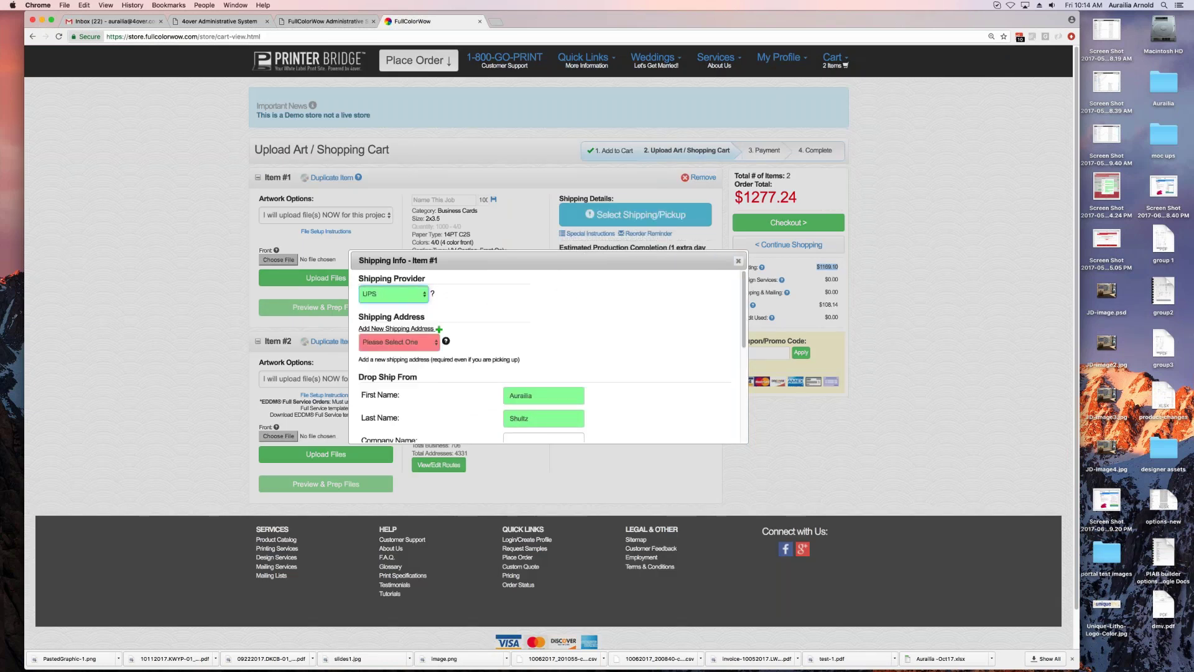
{"action": "left_click", "coordinate": [391, 342]}
{"action": "left_click", "coordinate": [392, 369]}
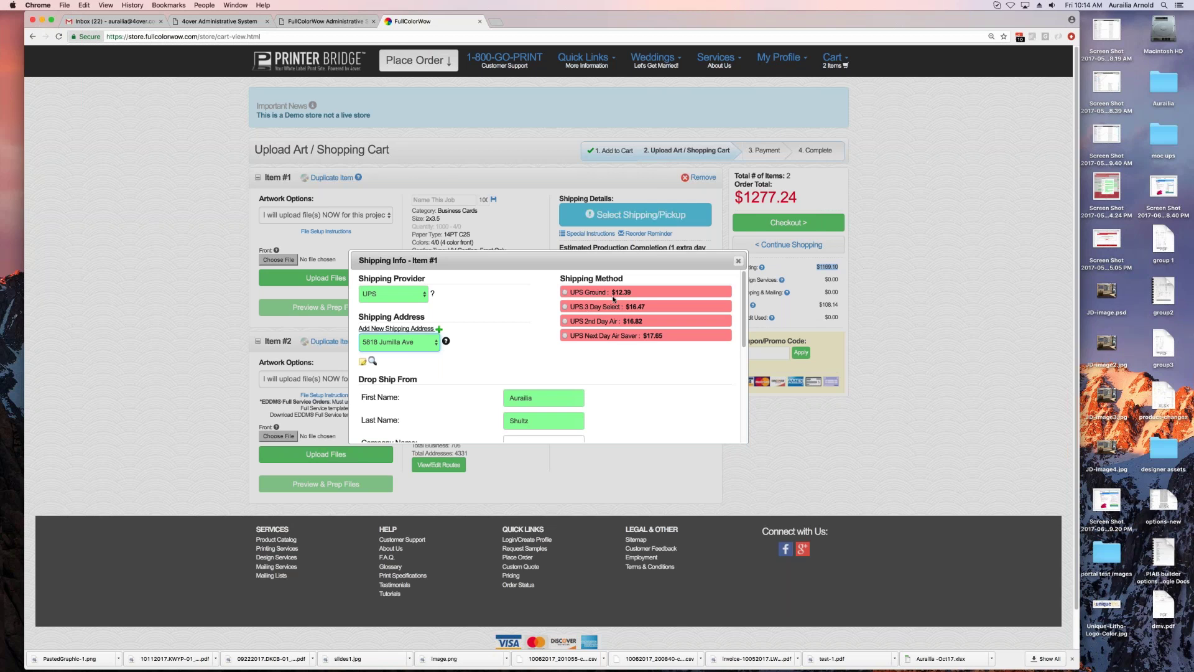
{"action": "left_click_drag", "start_coordinate": [633, 292], "coordinate": [609, 295]}
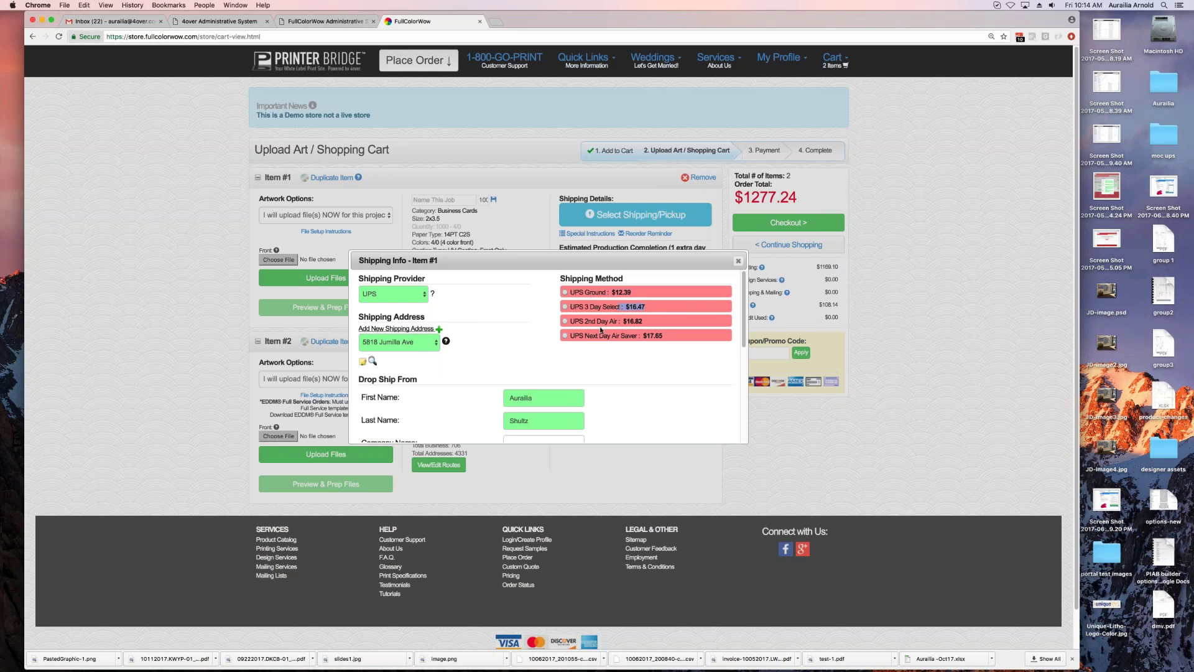
{"action": "left_click", "coordinate": [491, 338]}
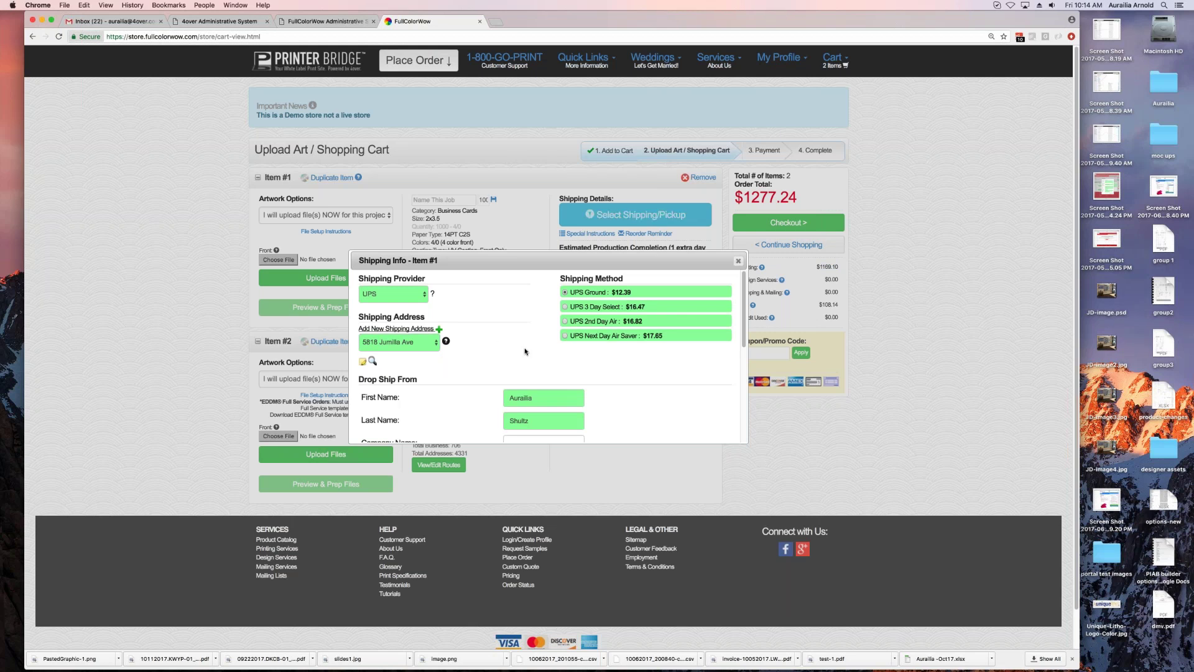
{"action": "scroll", "coordinate": [510, 395], "scroll_direction": "down", "scroll_amount": 5}
{"action": "left_click", "coordinate": [394, 371]}
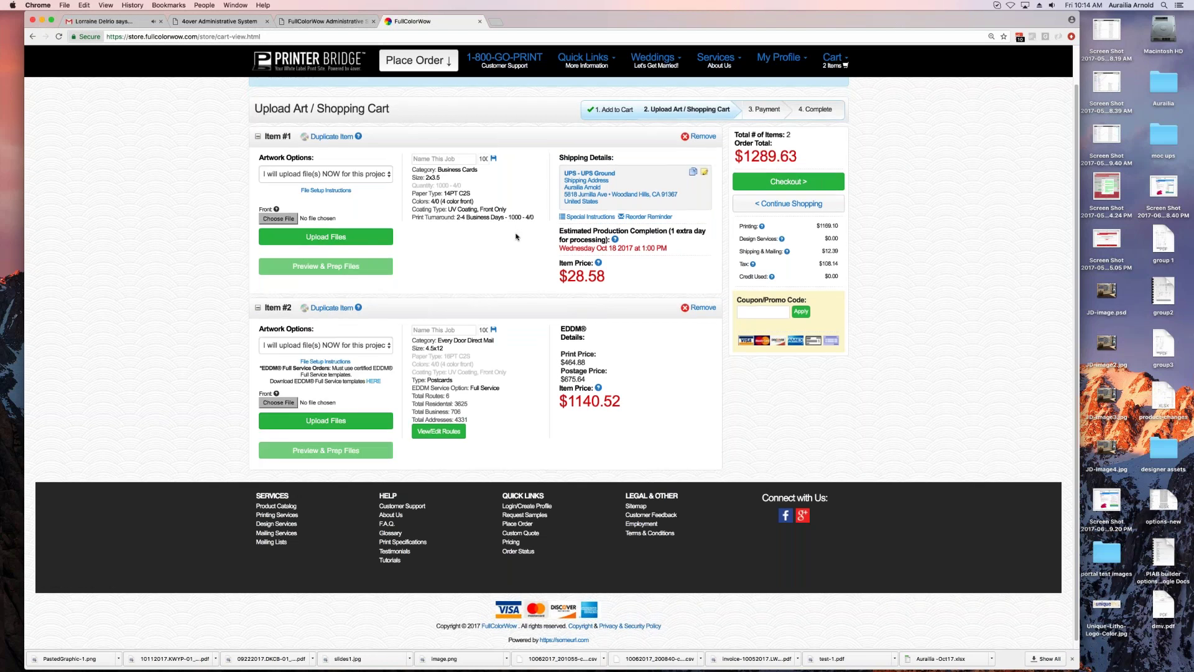
Step: Try the 3rd-party download source option for Item #1, then switch back to 'I will upload file(s) NOW'
{"action": "left_click", "coordinate": [343, 174]}
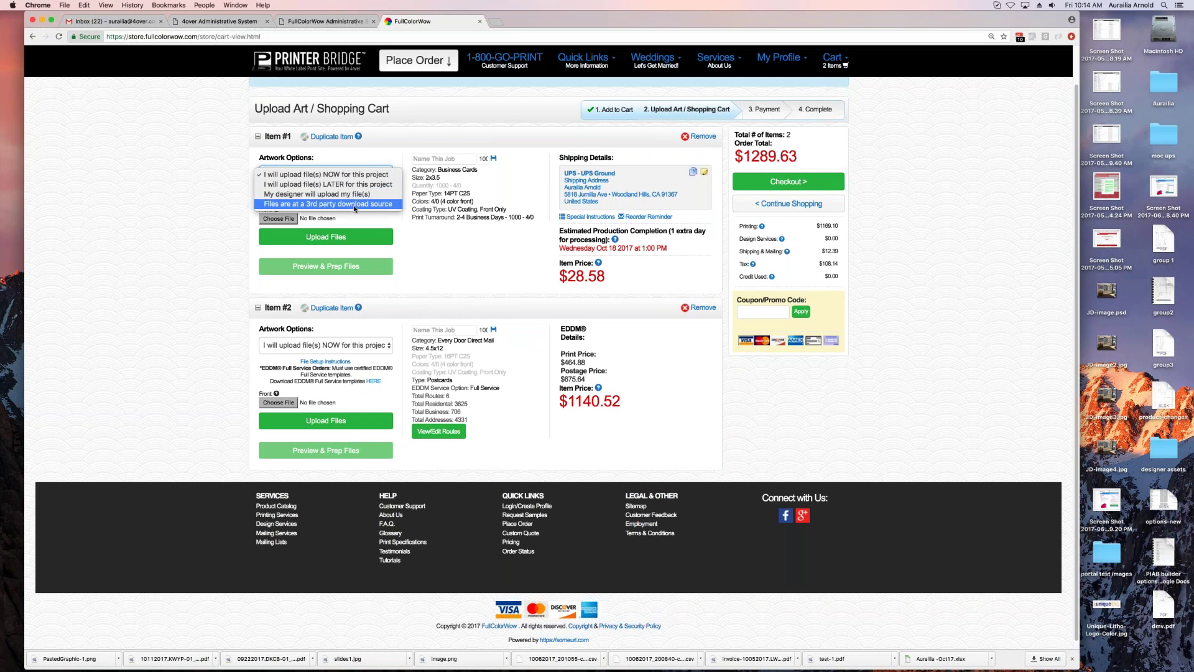
{"action": "left_click", "coordinate": [349, 204]}
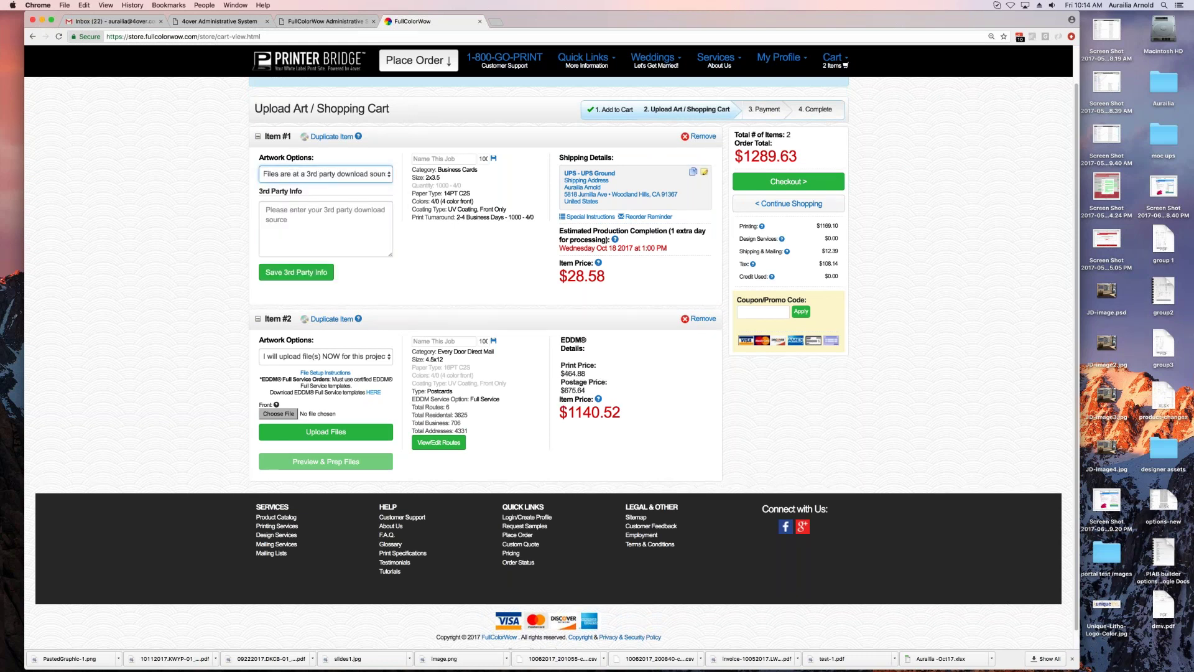
{"action": "left_click", "coordinate": [310, 217]}
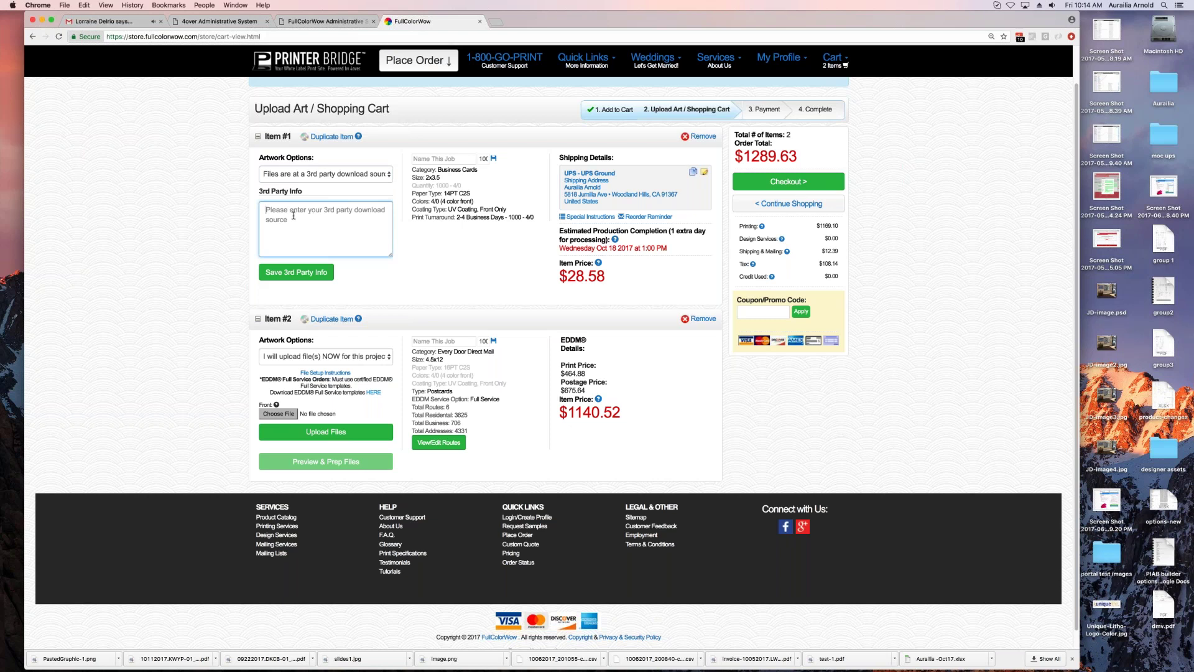
{"action": "left_click", "coordinate": [359, 176]}
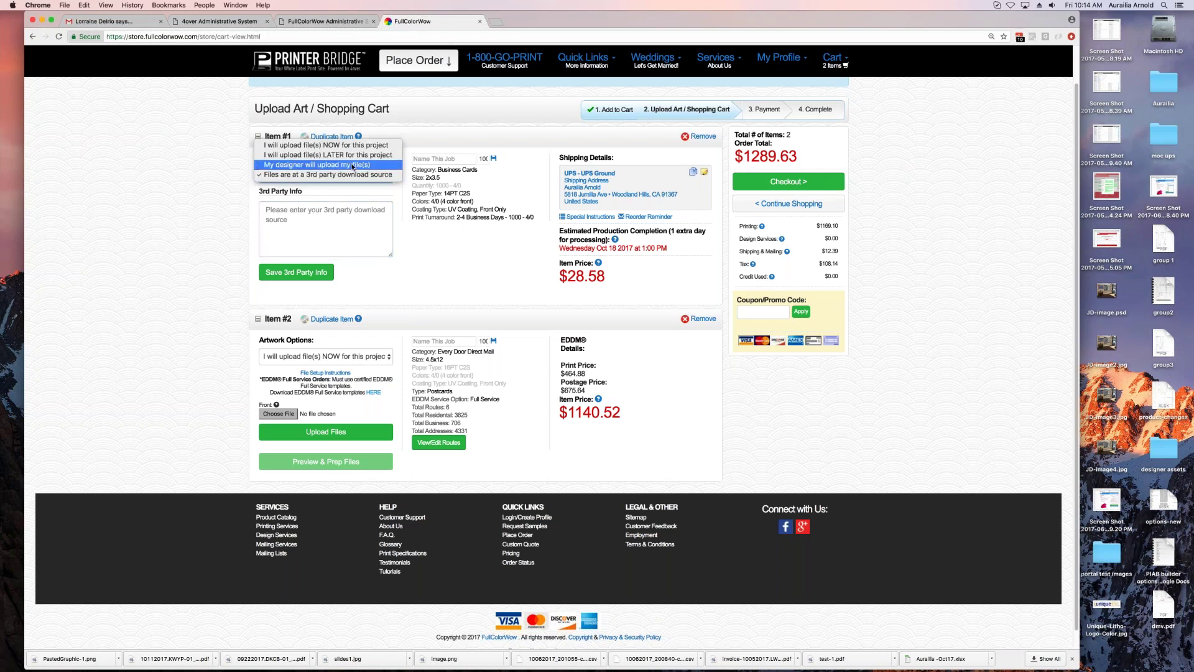
{"action": "left_click", "coordinate": [356, 145]}
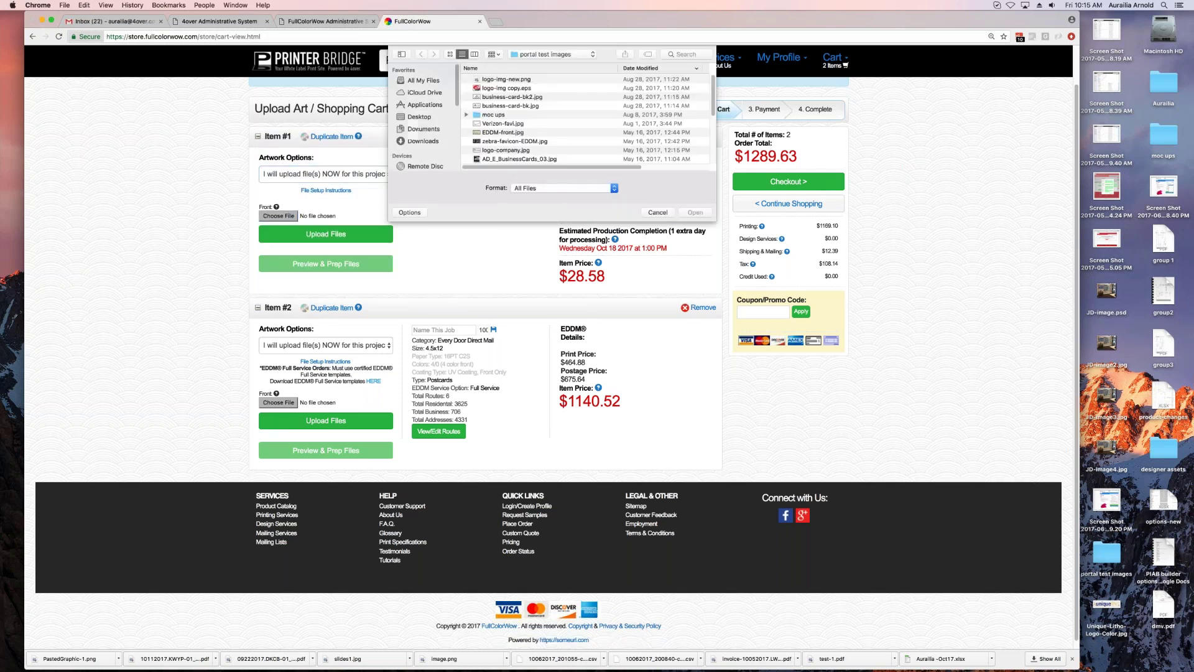
Step: Choose BC-2.jpg from the portal test images and upload it for Item #1
{"action": "scroll", "coordinate": [522, 132], "scroll_direction": "down", "scroll_amount": 2}
{"action": "scroll", "coordinate": [522, 132], "scroll_direction": "down", "scroll_amount": 3}
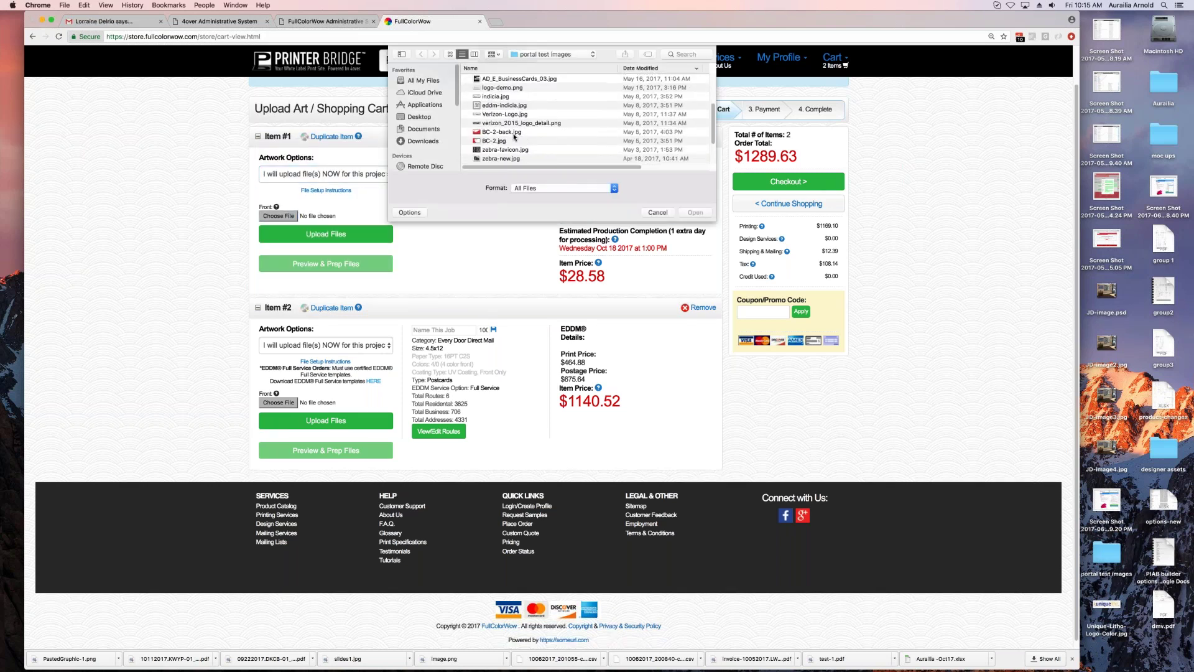
{"action": "left_click", "coordinate": [509, 141]}
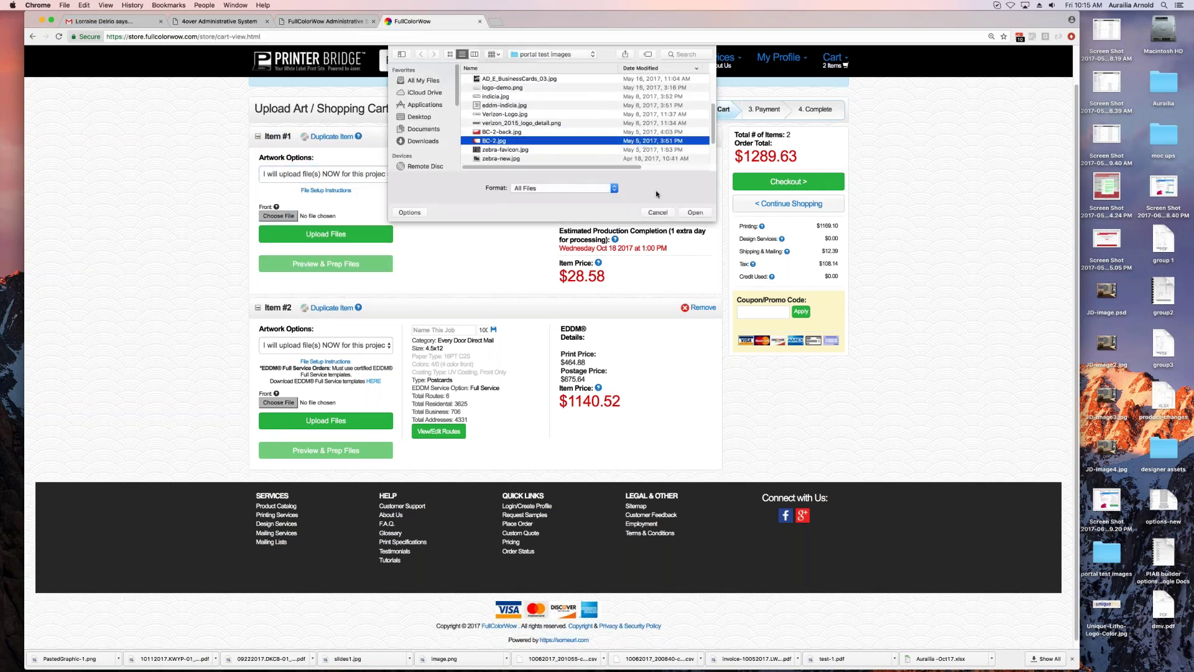
{"action": "left_click", "coordinate": [699, 214]}
{"action": "left_click", "coordinate": [348, 238]}
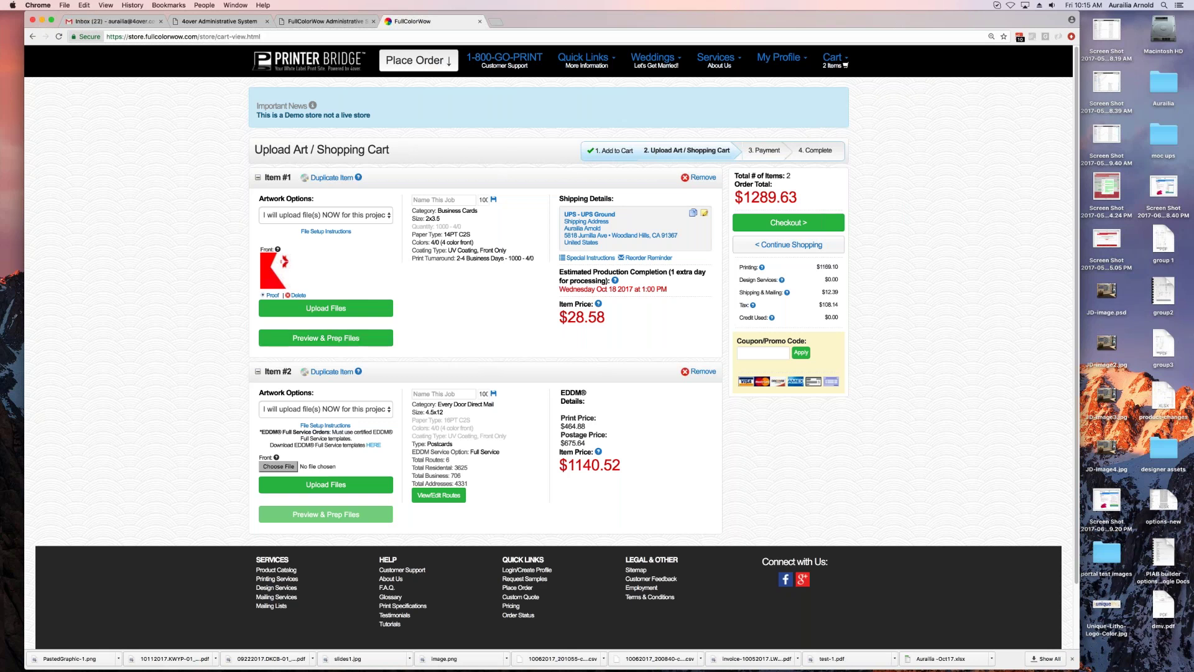
Step: Fit the business card artwork to the trim area, nudge it slightly, and approve the proof
{"action": "left_click", "coordinate": [325, 338]}
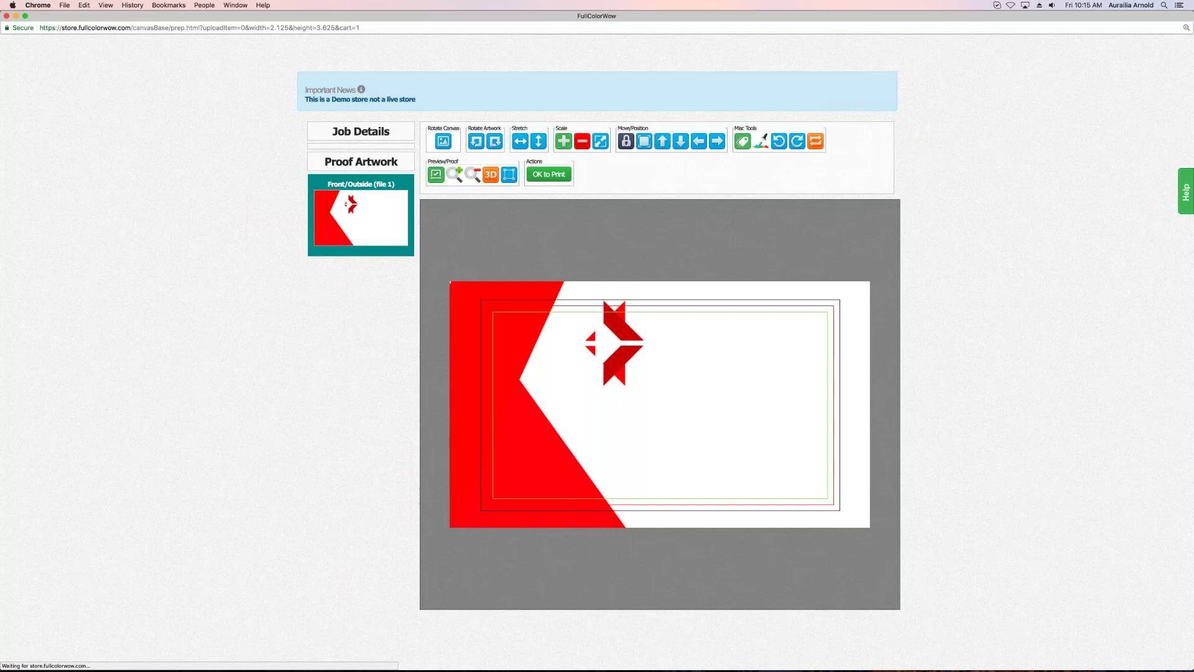
{"action": "left_click", "coordinate": [601, 144]}
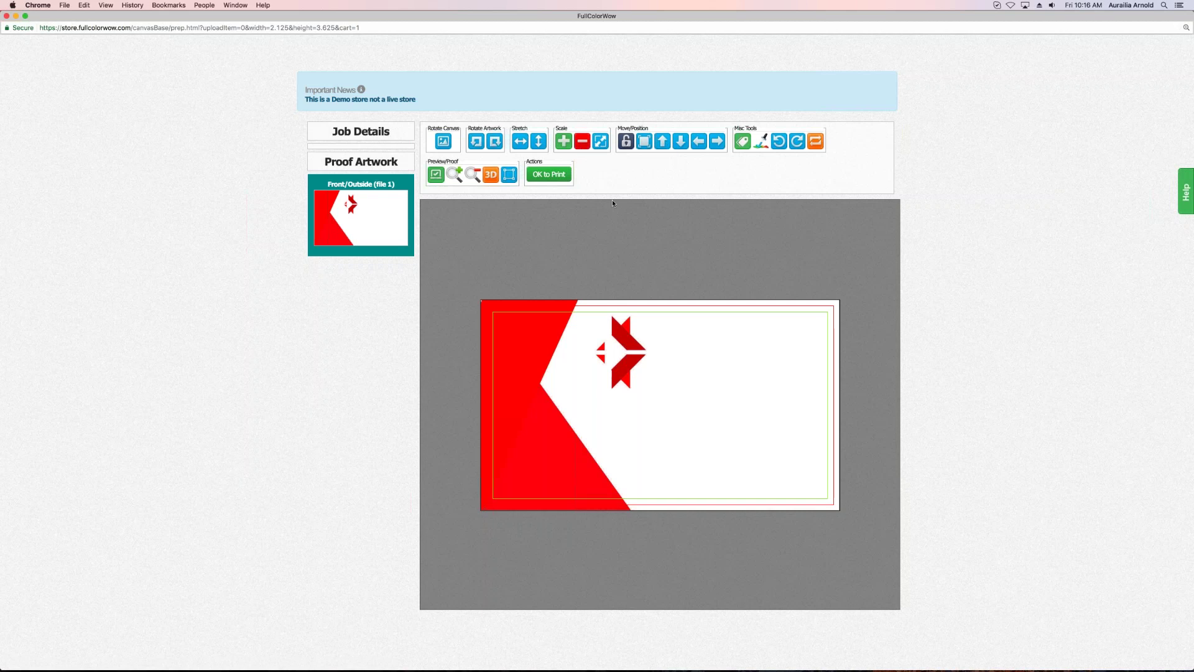
{"action": "left_click_drag", "start_coordinate": [629, 353], "coordinate": [639, 359]}
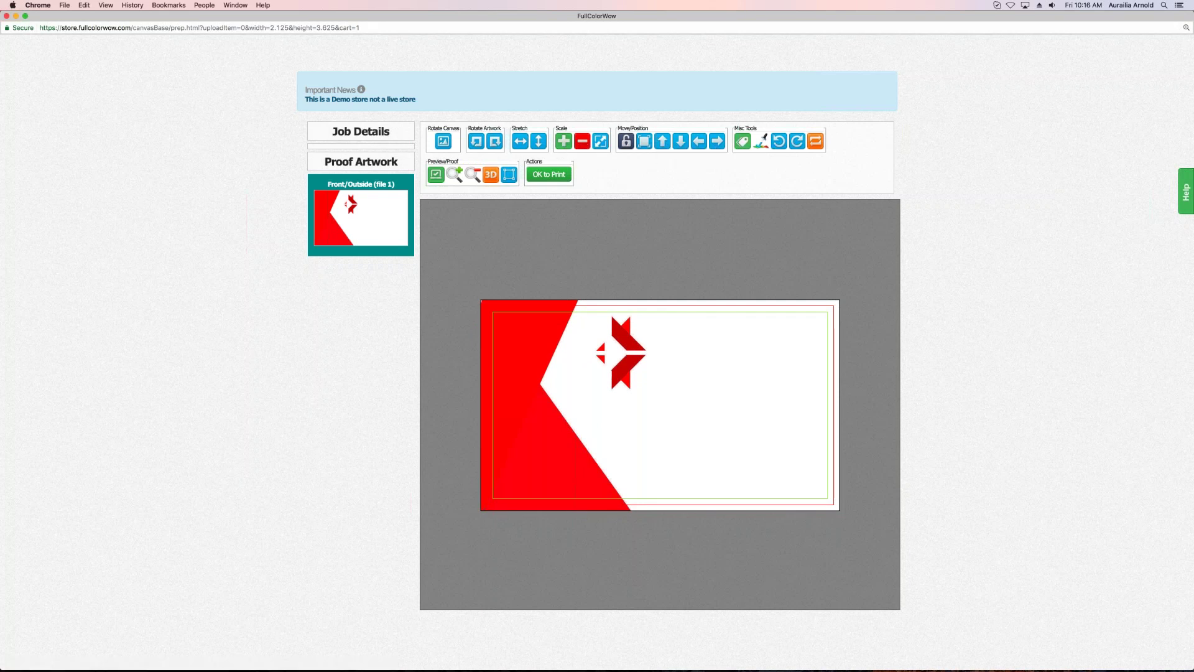
{"action": "left_click", "coordinate": [549, 174]}
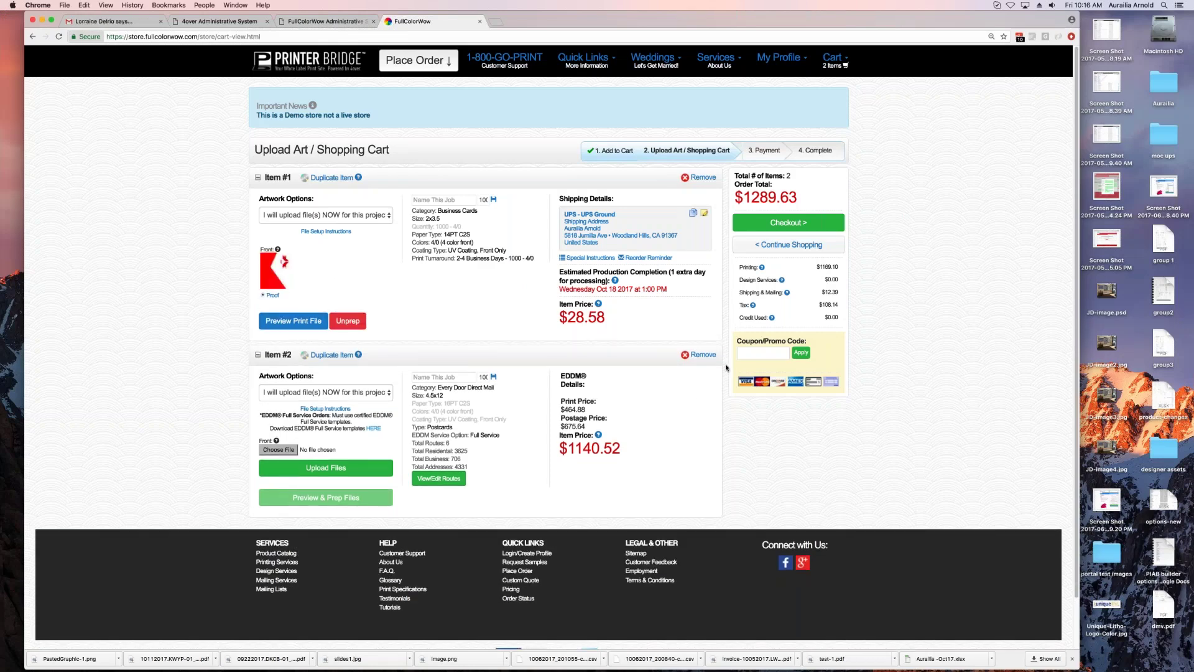
Step: Remove the EDDM postcards item, dropping the total to $43.61, then dismiss the coupon field's autofill
{"action": "left_click", "coordinate": [701, 178]}
{"action": "left_click", "coordinate": [662, 216]}
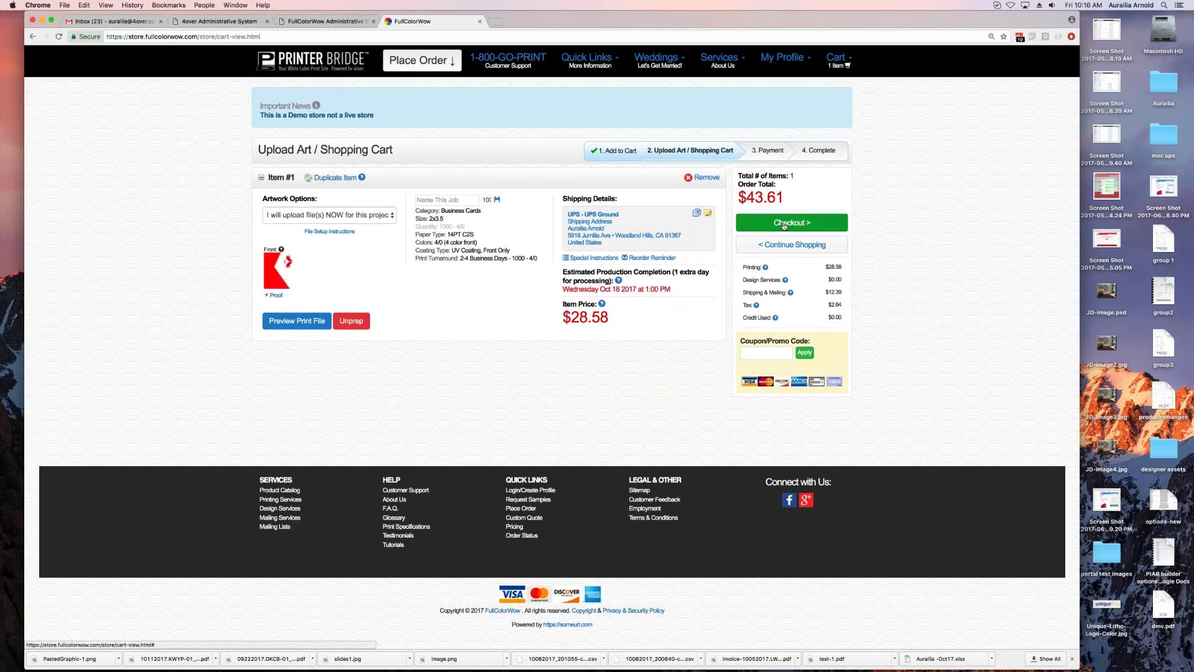
{"action": "left_click", "coordinate": [760, 355]}
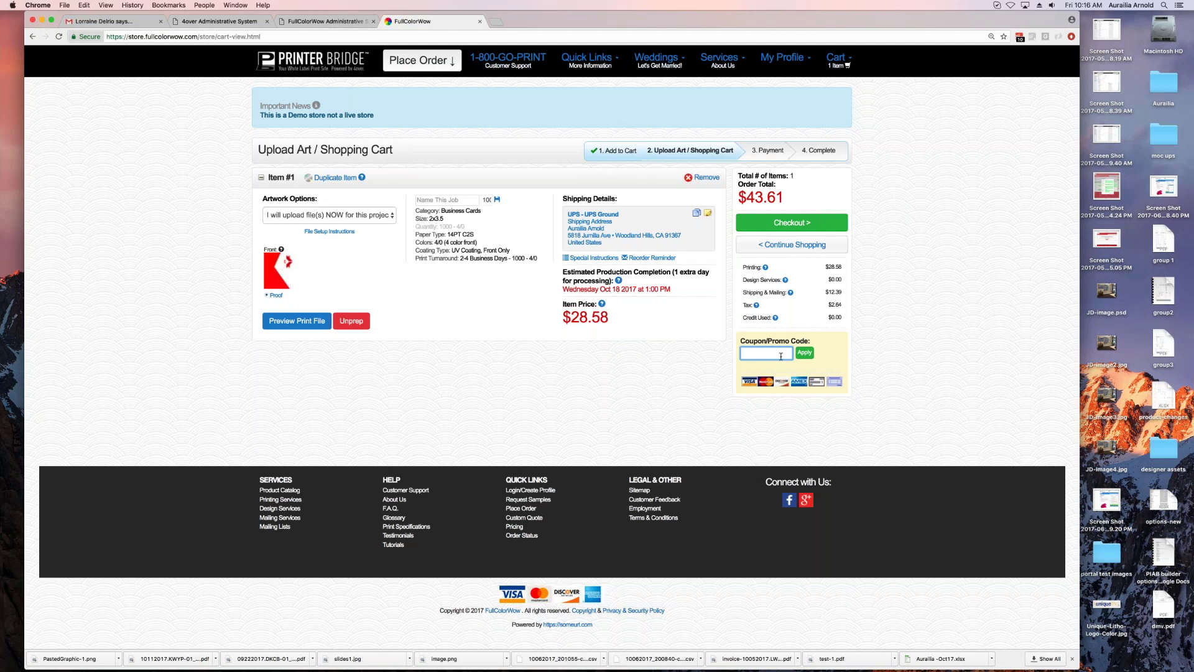
{"action": "left_click", "coordinate": [767, 354]}
{"action": "left_click", "coordinate": [802, 420]}
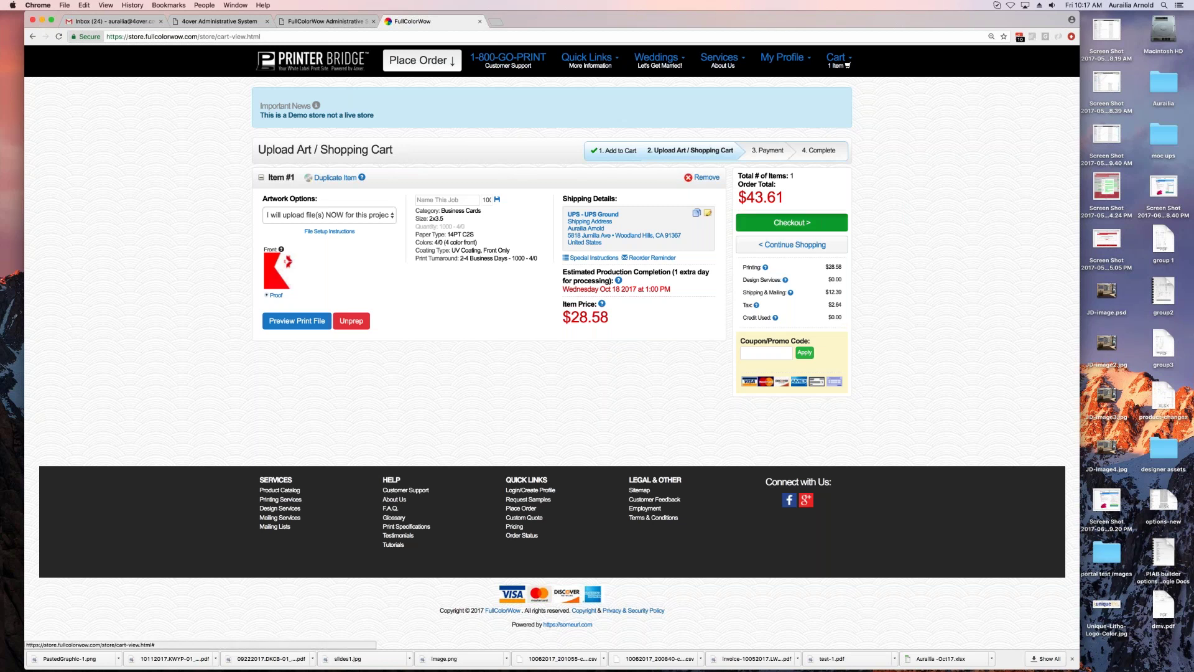
Step: Proceed to checkout past the missed-cutoff notice and select Check as the payment method
{"action": "left_click", "coordinate": [788, 225]}
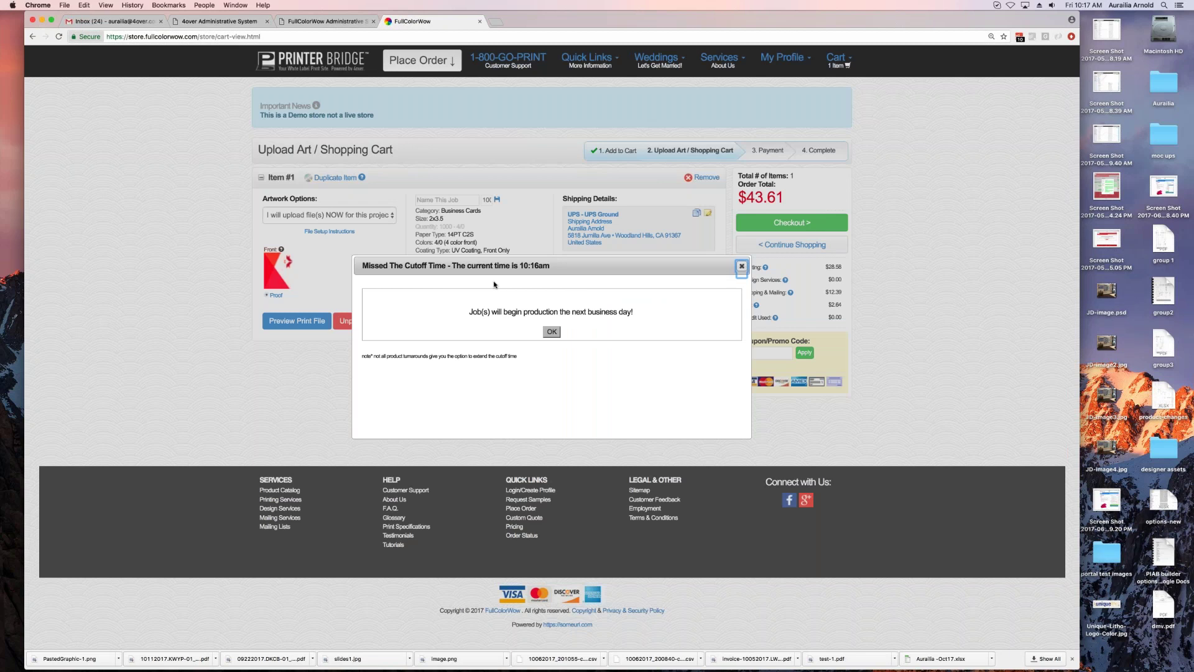
{"action": "left_click", "coordinate": [551, 331]}
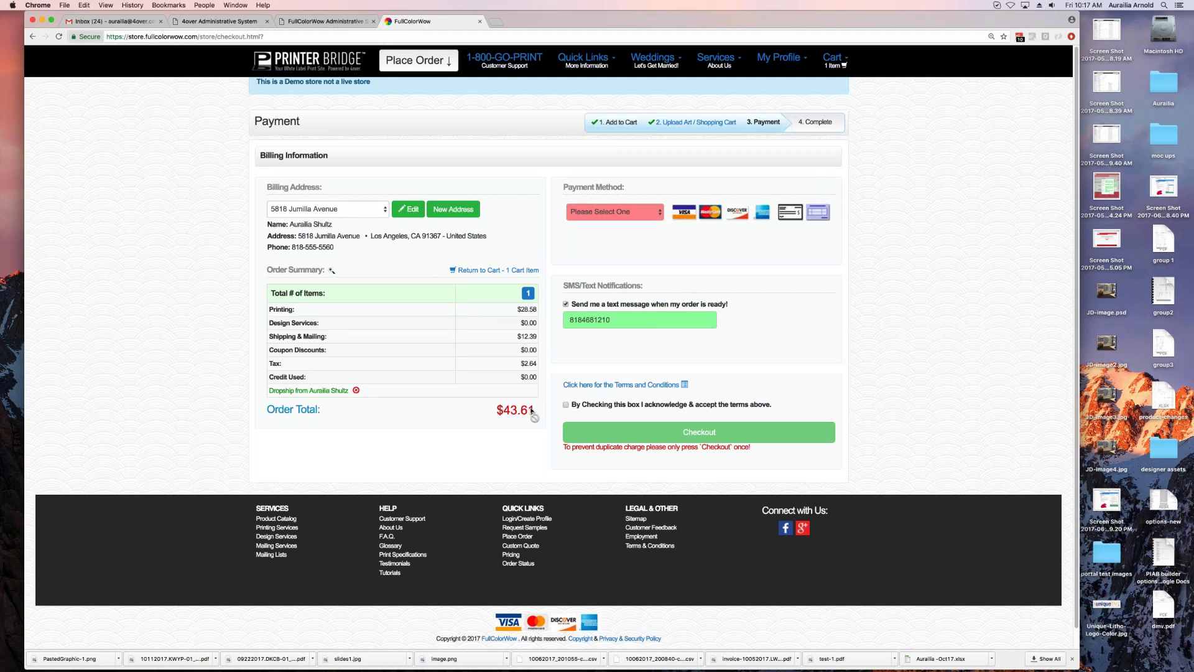
{"action": "left_click", "coordinate": [623, 214]}
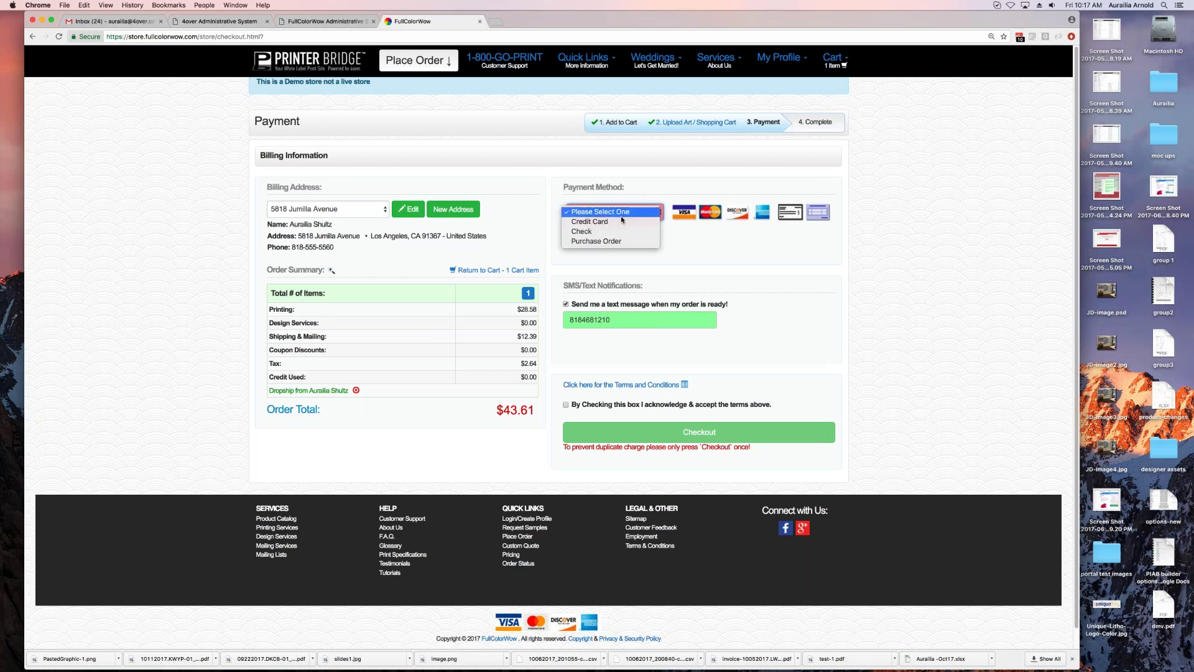
{"action": "left_click", "coordinate": [618, 231]}
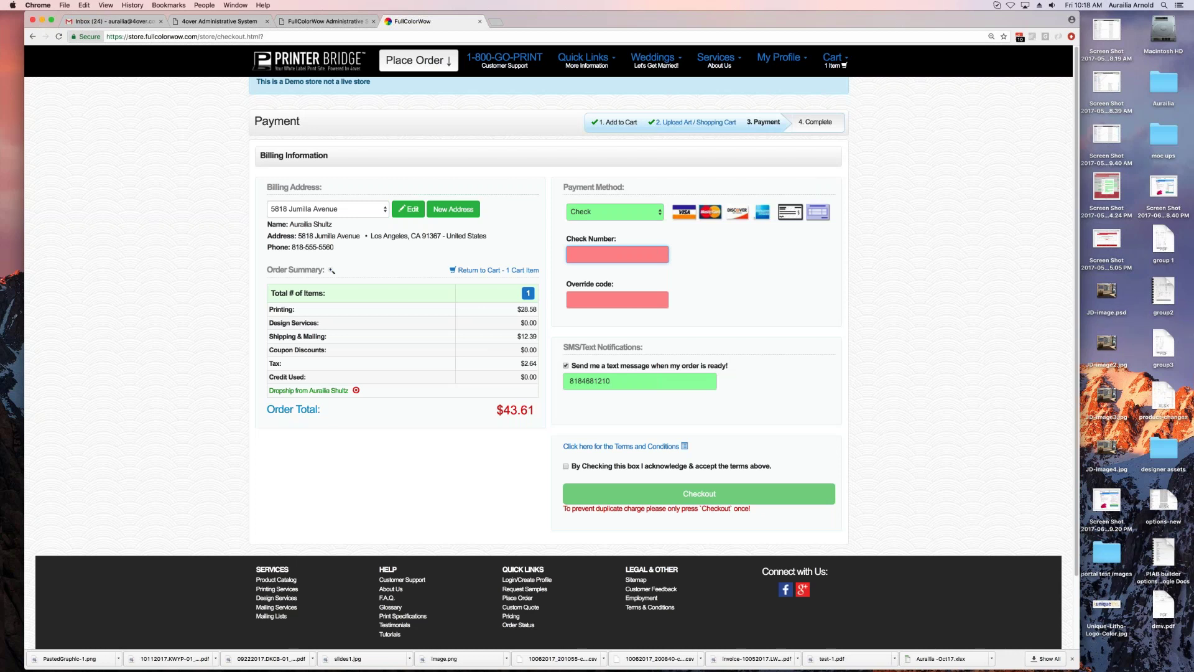
Step: Fill in the check number and override code, accept the terms, and place the order
{"action": "type", "text": "555"}
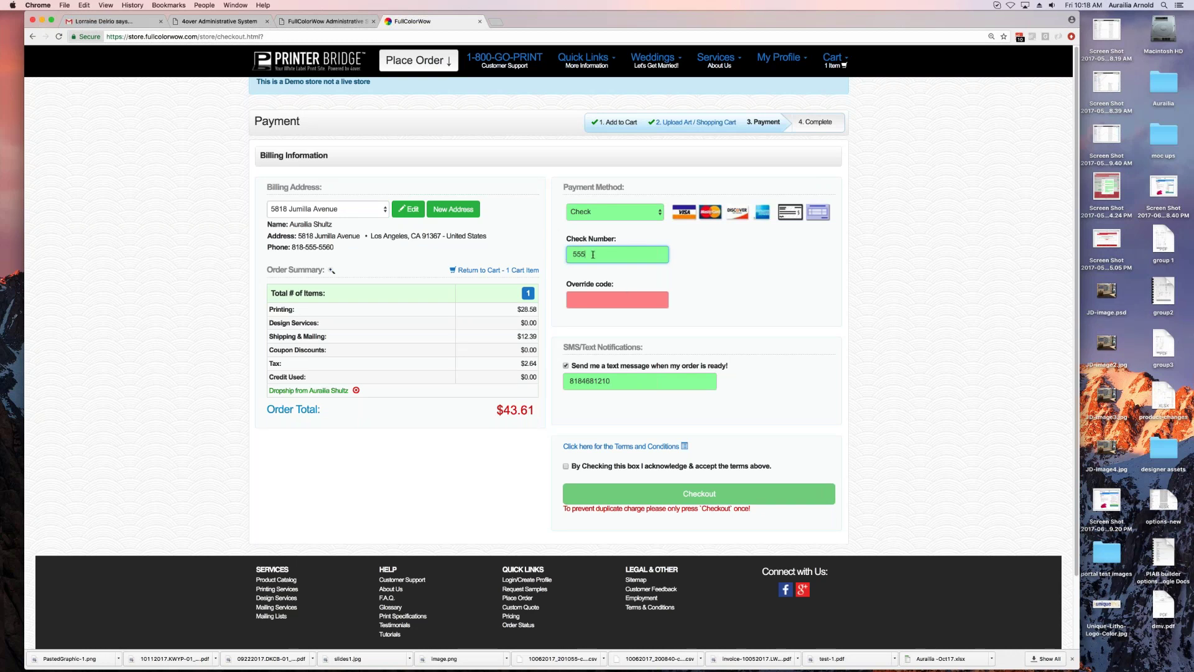
{"action": "key", "text": "Tab"}
{"action": "type", "text": "4321"}
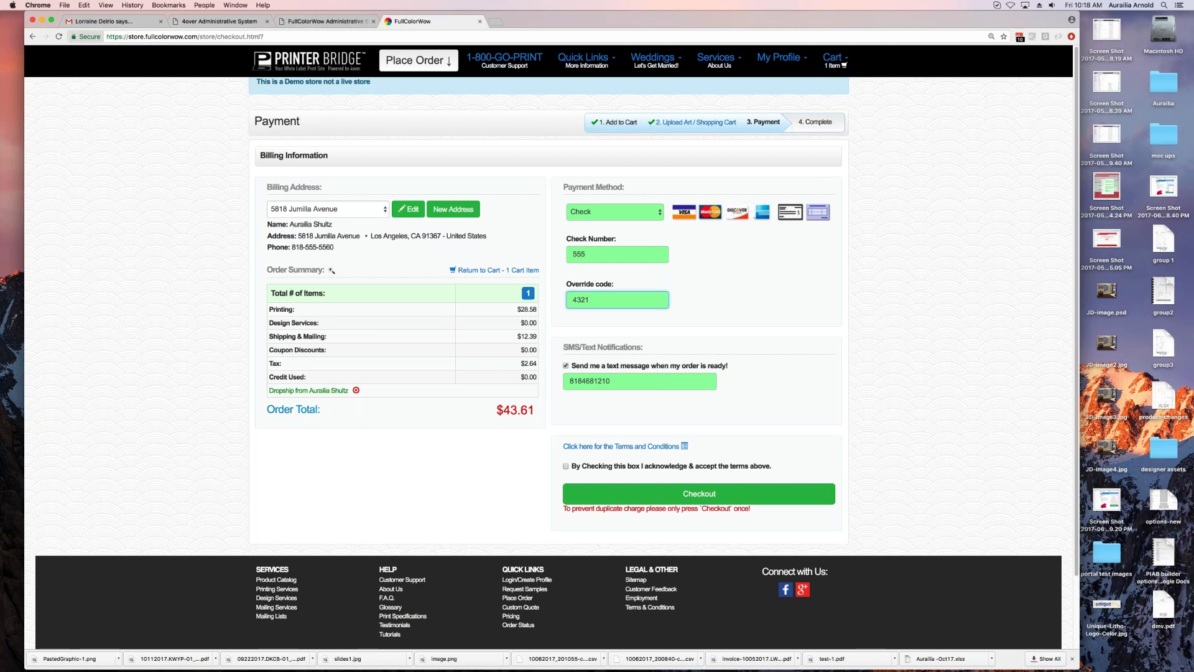
{"action": "left_click_drag", "start_coordinate": [591, 300], "coordinate": [556, 299]}
{"action": "left_click", "coordinate": [566, 366]}
{"action": "key", "text": "Tab"}
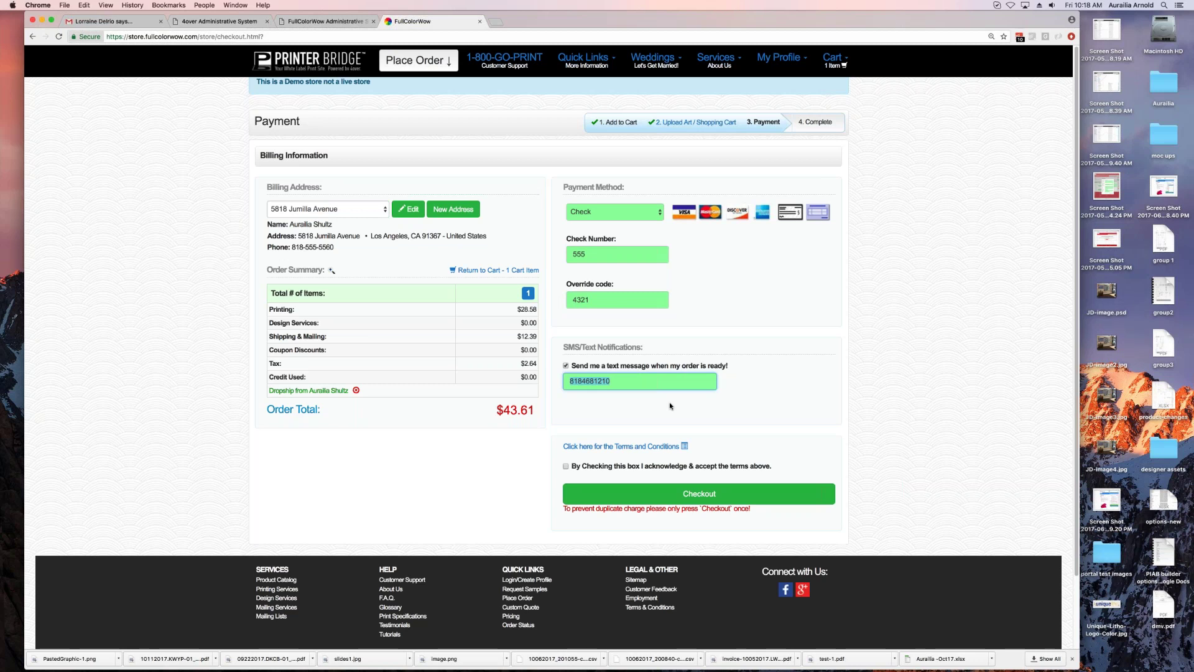
{"action": "left_click", "coordinate": [582, 467]}
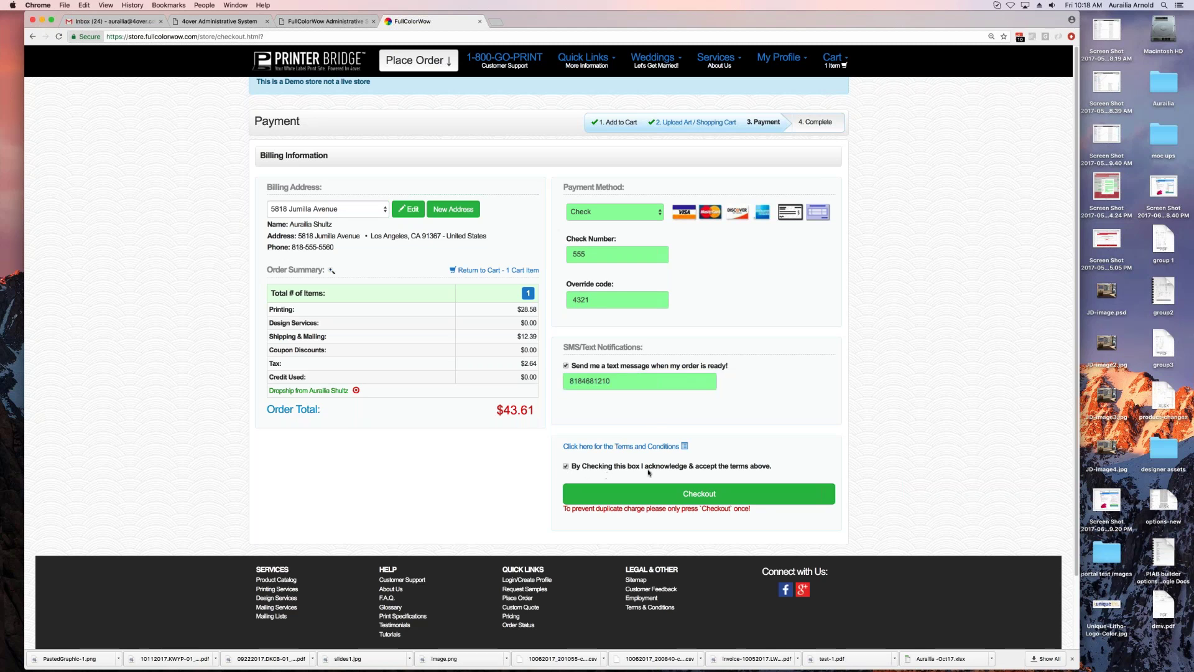
{"action": "left_click", "coordinate": [693, 496]}
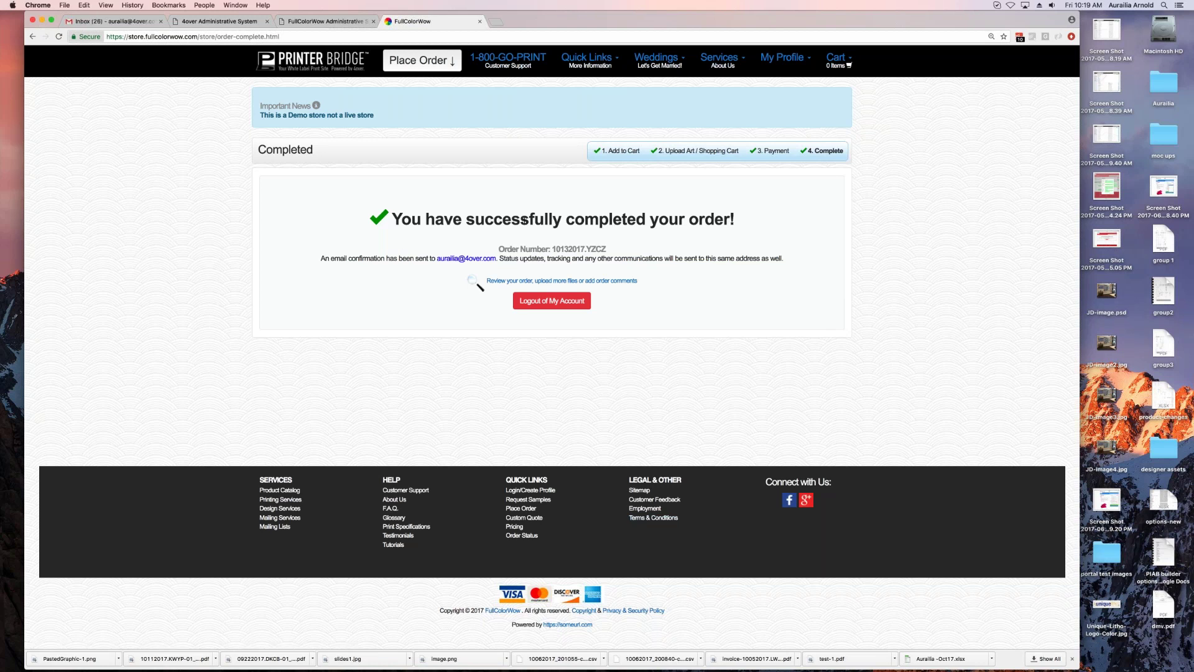
Step: Review the new order and scroll the My Orders/Jobs list, with the $43.61 order Pending at the top
{"action": "left_click", "coordinate": [601, 282]}
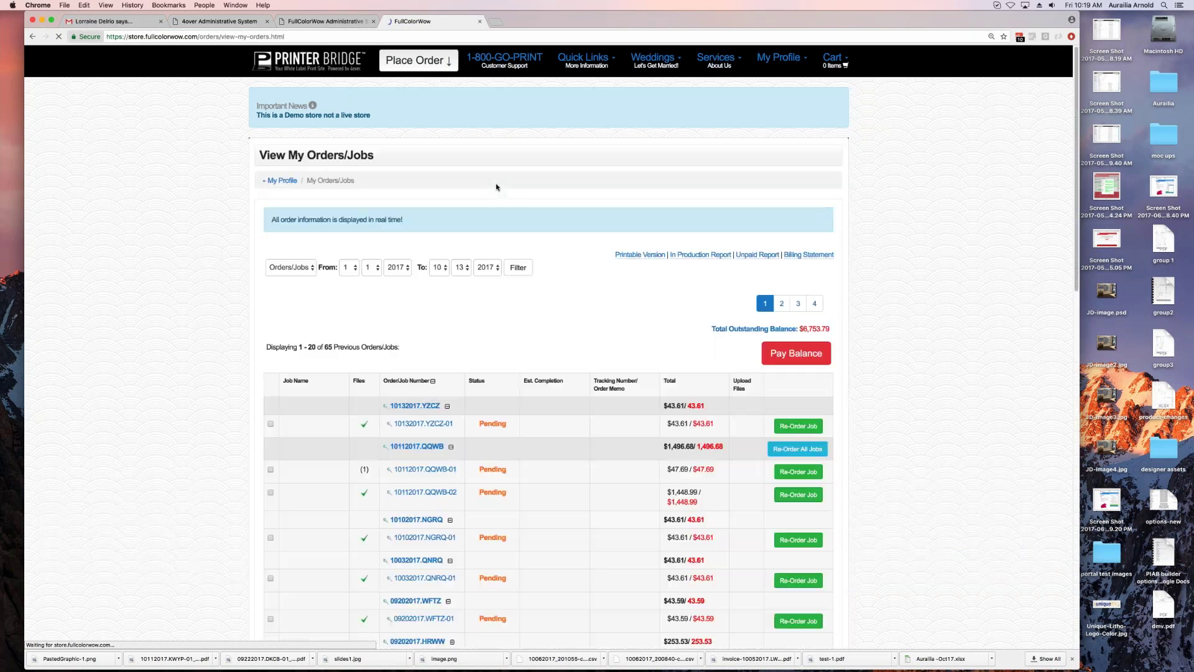
{"action": "scroll", "coordinate": [629, 278], "scroll_direction": "down", "scroll_amount": 5}
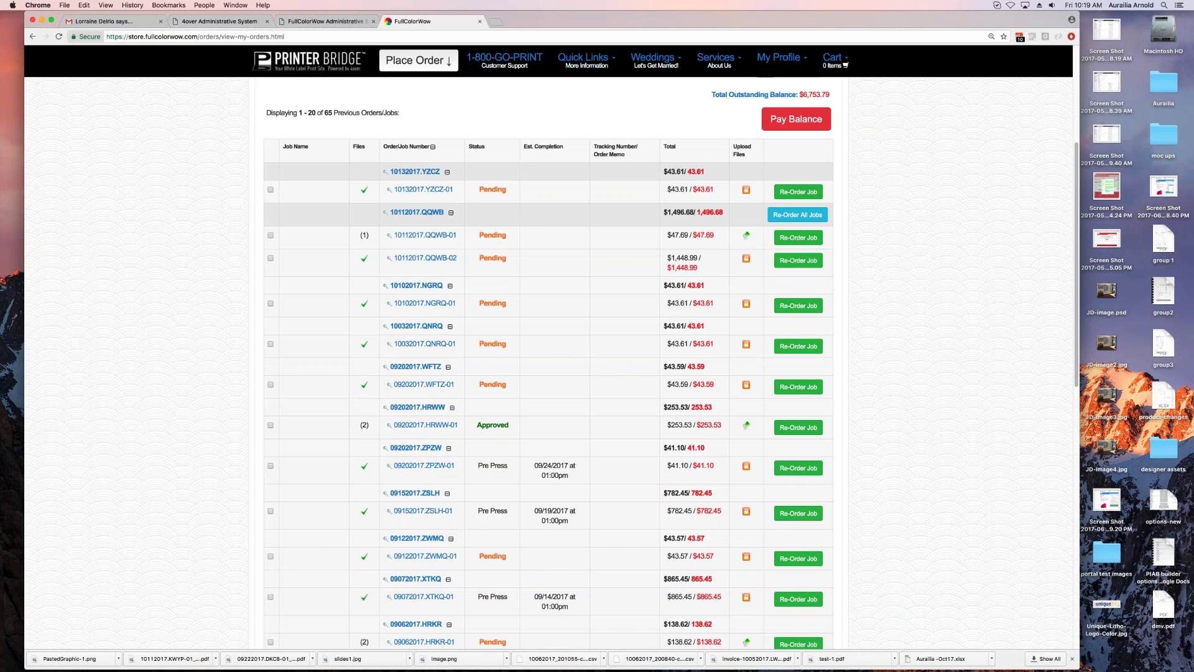
{"action": "scroll", "coordinate": [560, 364], "scroll_direction": "up", "scroll_amount": 5}
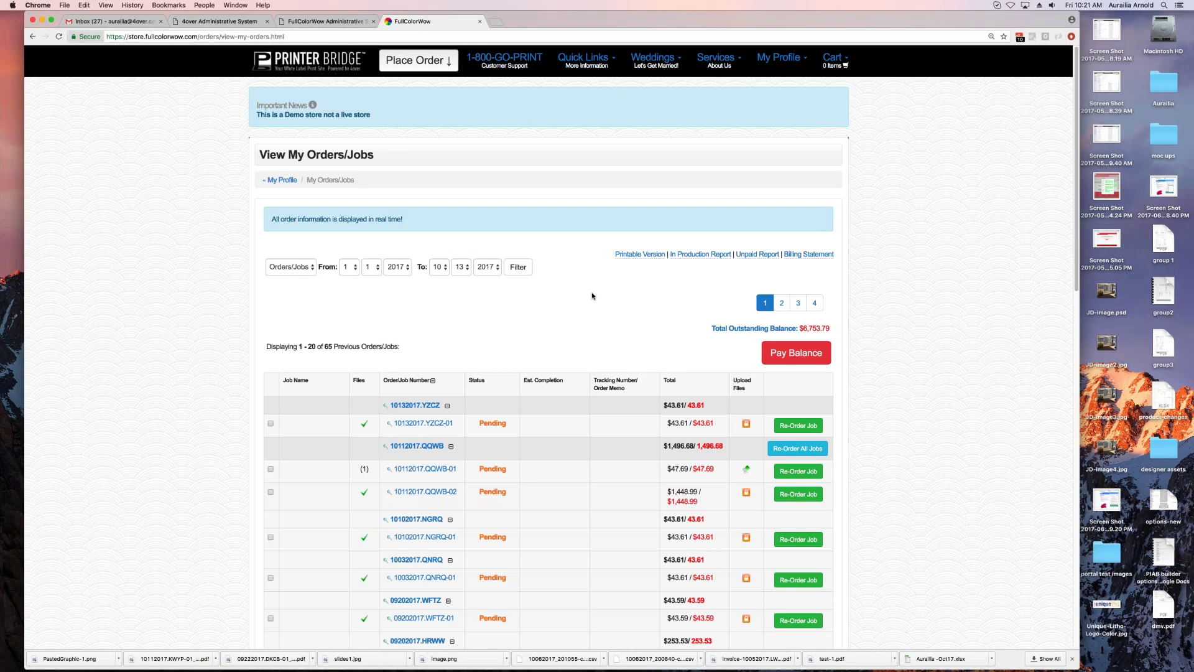
{"action": "scroll", "coordinate": [551, 326], "scroll_direction": "down", "scroll_amount": 1}
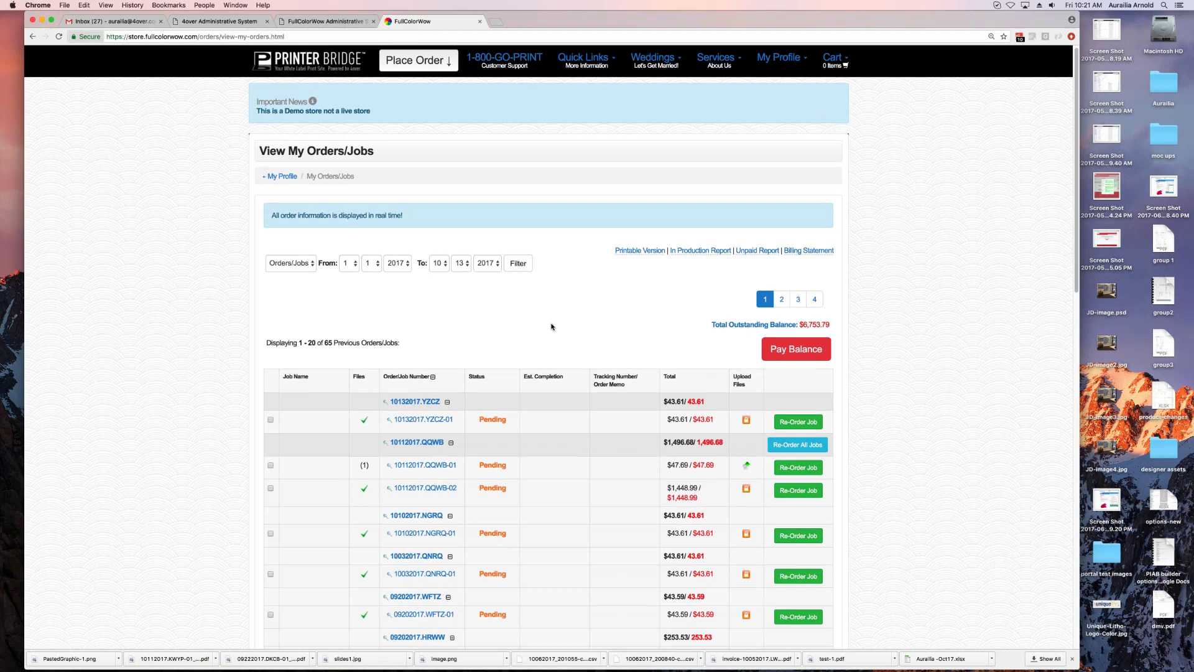
{"action": "scroll", "coordinate": [551, 326], "scroll_direction": "down", "scroll_amount": 3}
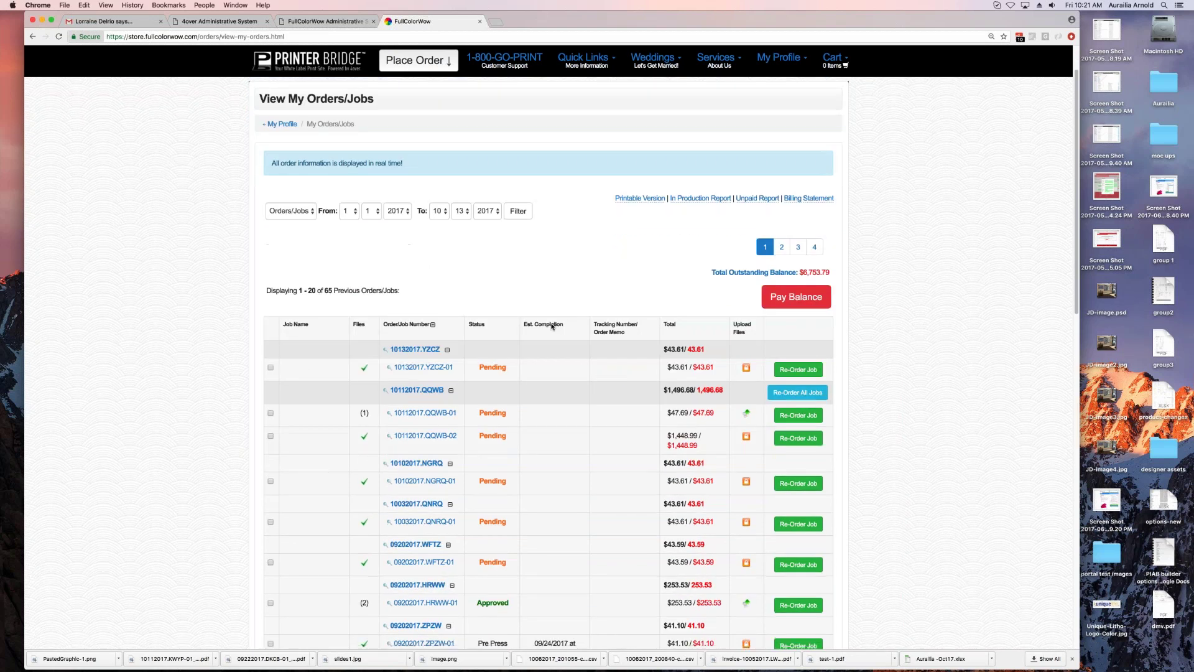
{"action": "scroll", "coordinate": [551, 326], "scroll_direction": "down", "scroll_amount": 1}
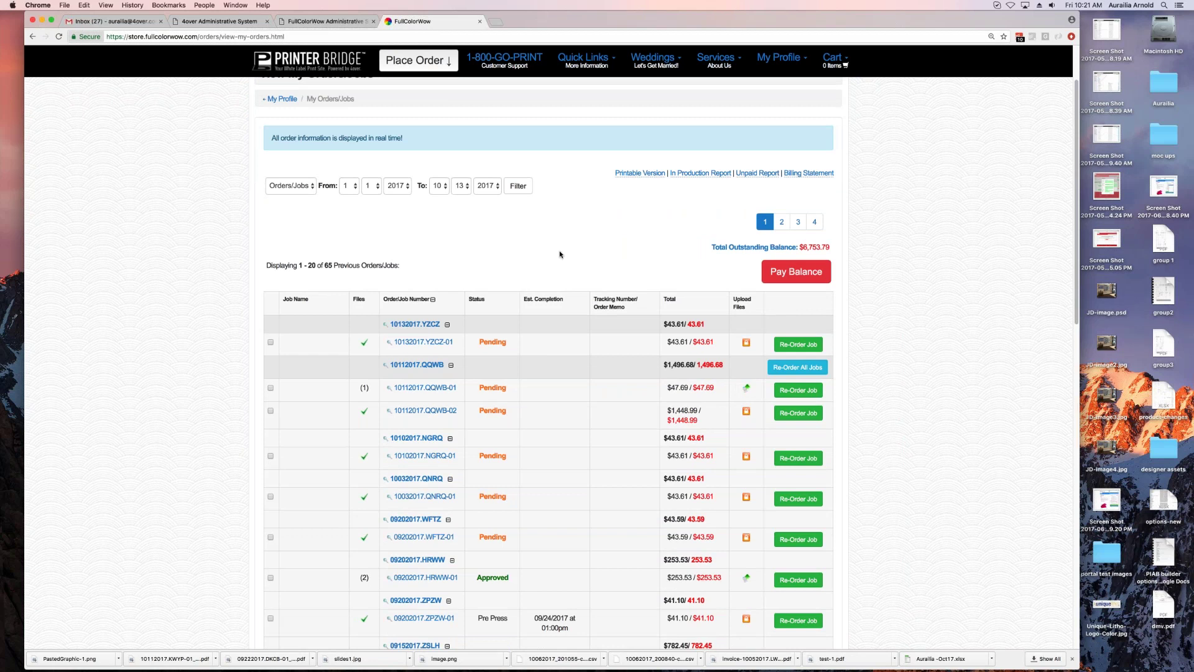
{"action": "scroll", "coordinate": [563, 252], "scroll_direction": "down", "scroll_amount": 1}
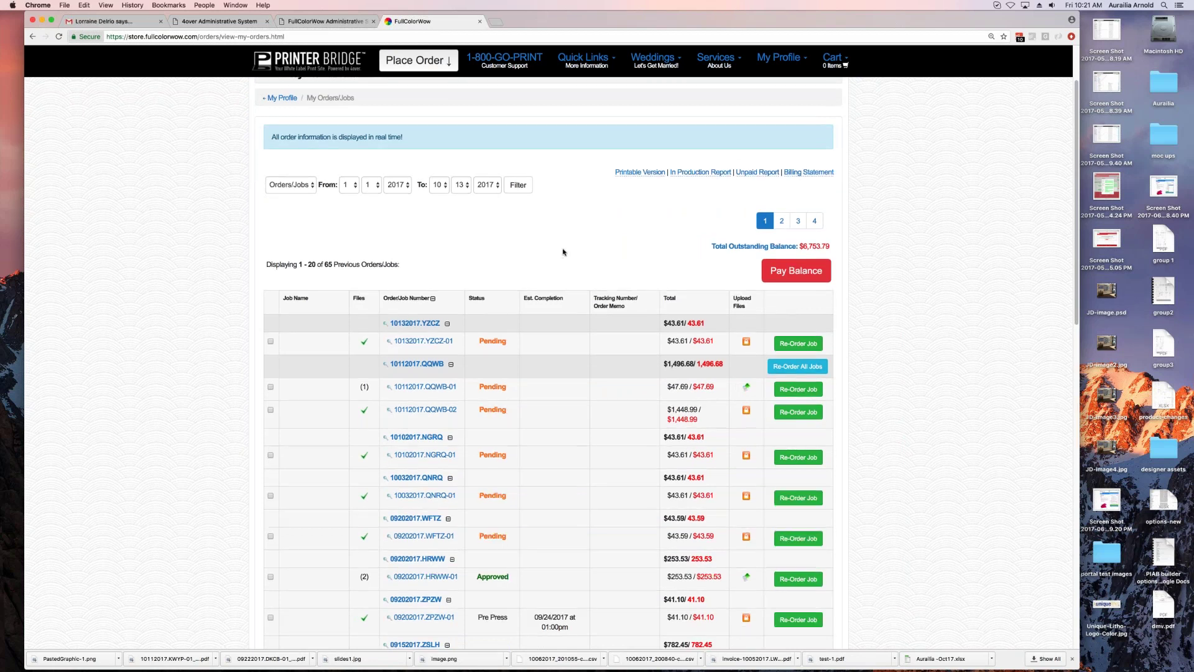
{"action": "scroll", "coordinate": [564, 253], "scroll_direction": "down", "scroll_amount": 1}
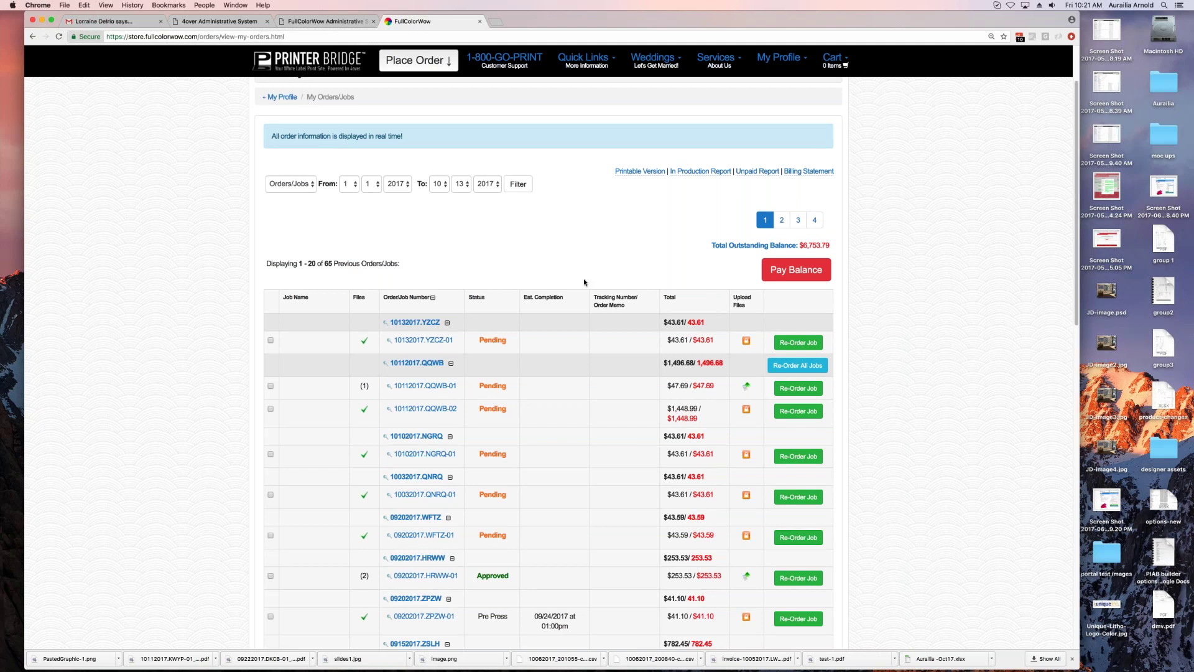
{"action": "scroll", "coordinate": [560, 261], "scroll_direction": "down", "scroll_amount": 3}
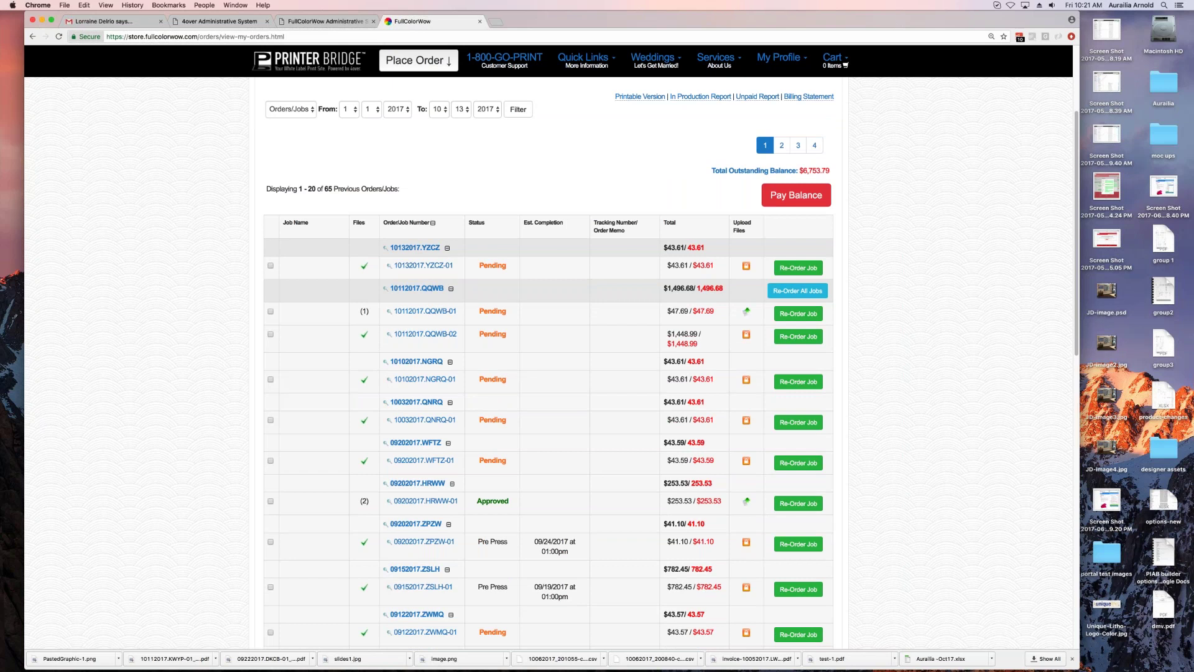
{"action": "scroll", "coordinate": [679, 390], "scroll_direction": "down", "scroll_amount": 5}
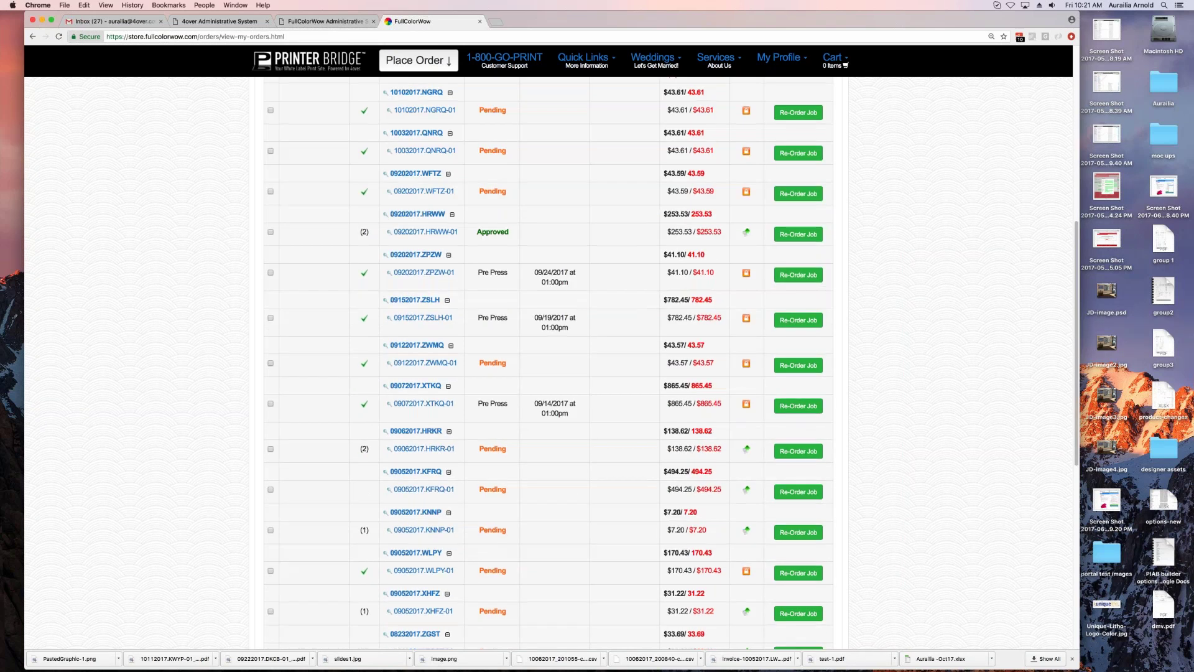
{"action": "scroll", "coordinate": [679, 391], "scroll_direction": "down", "scroll_amount": 8}
{"action": "scroll", "coordinate": [679, 391], "scroll_direction": "up", "scroll_amount": 10}
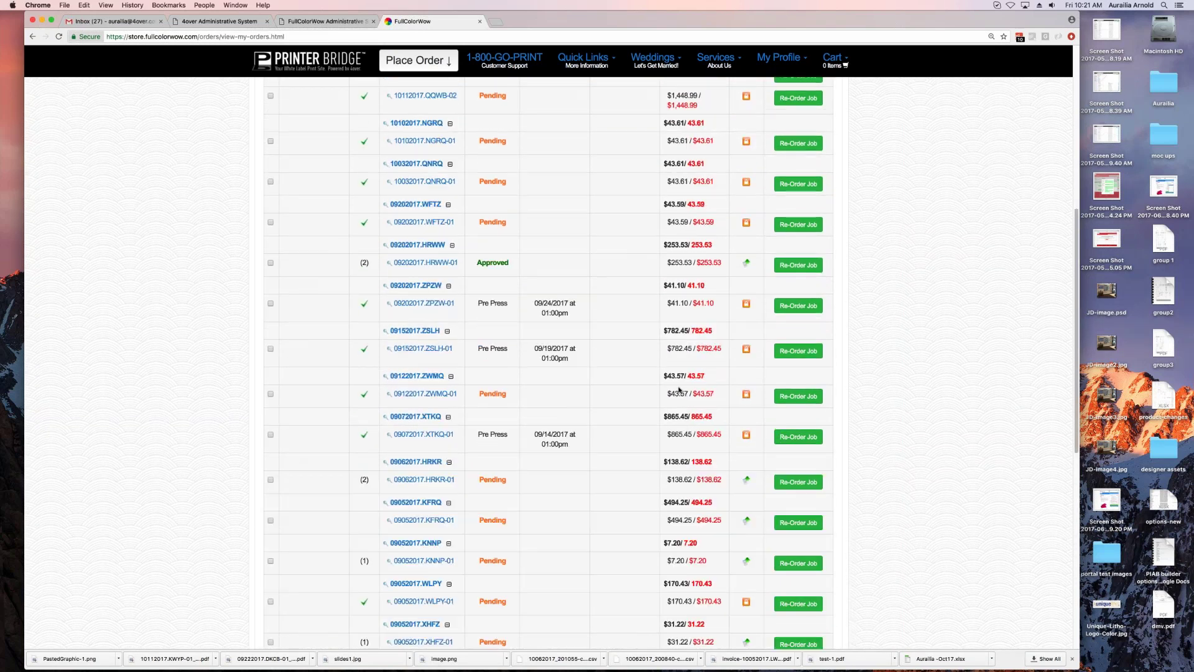
Step: Re-order an earlier pending job with its original name and artwork, then return to the store home page
{"action": "left_click", "coordinate": [798, 316]}
{"action": "left_click", "coordinate": [667, 246]}
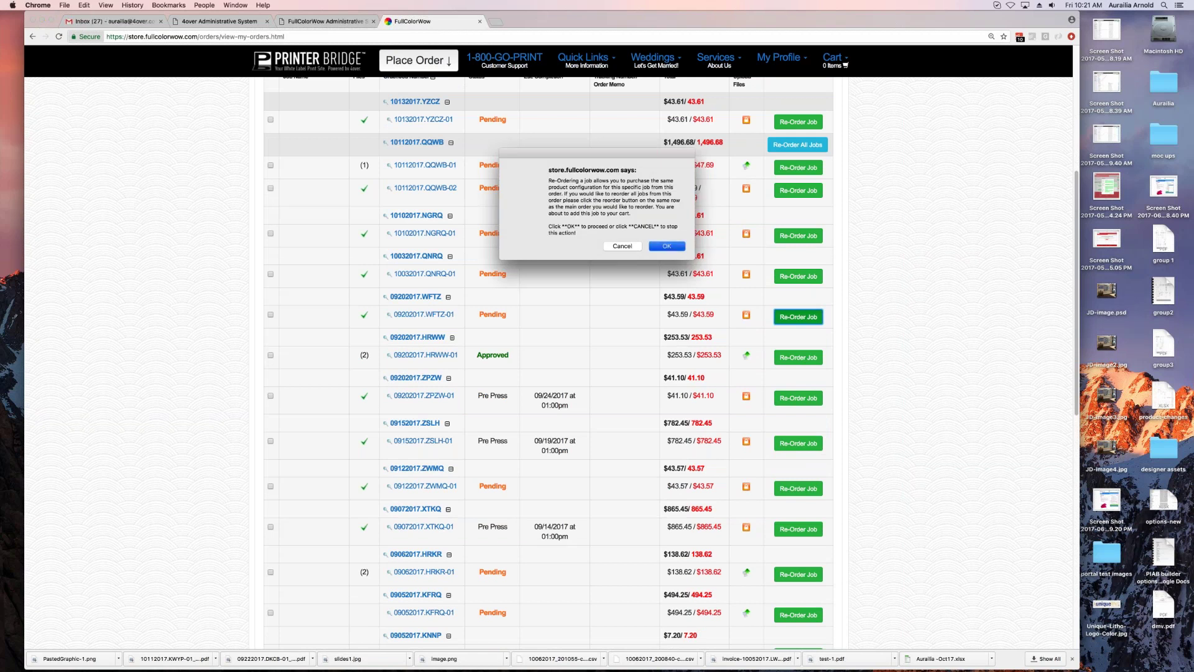
{"action": "left_click", "coordinate": [672, 249]}
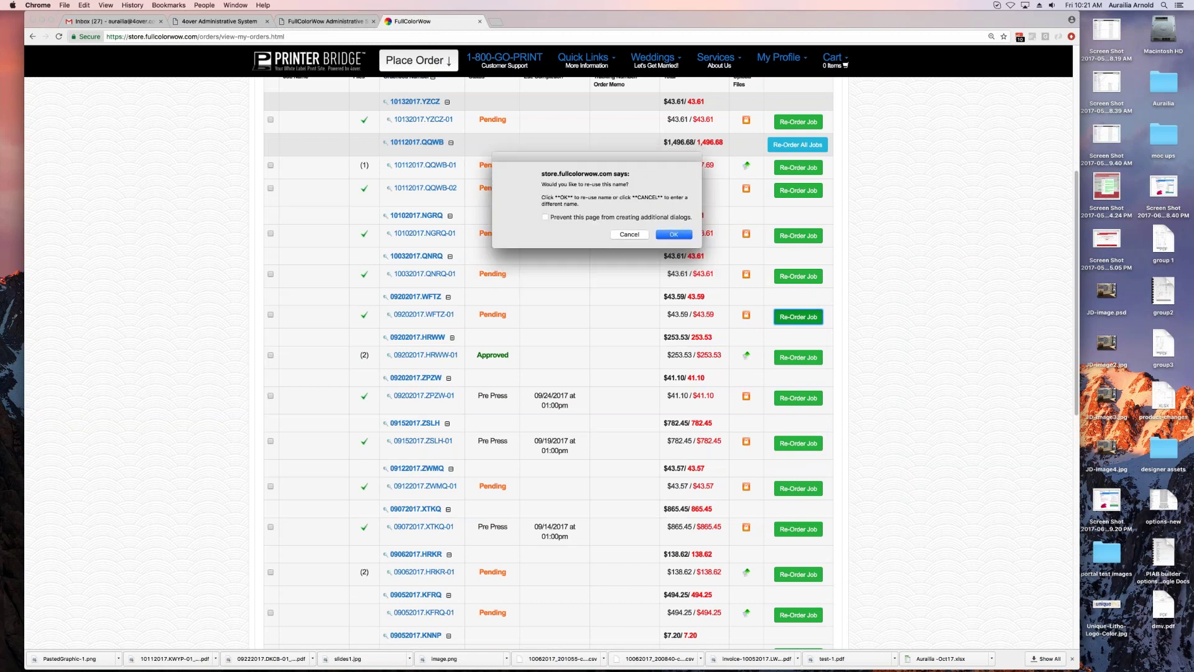
{"action": "left_click", "coordinate": [673, 235]}
{"action": "key", "text": "Return"}
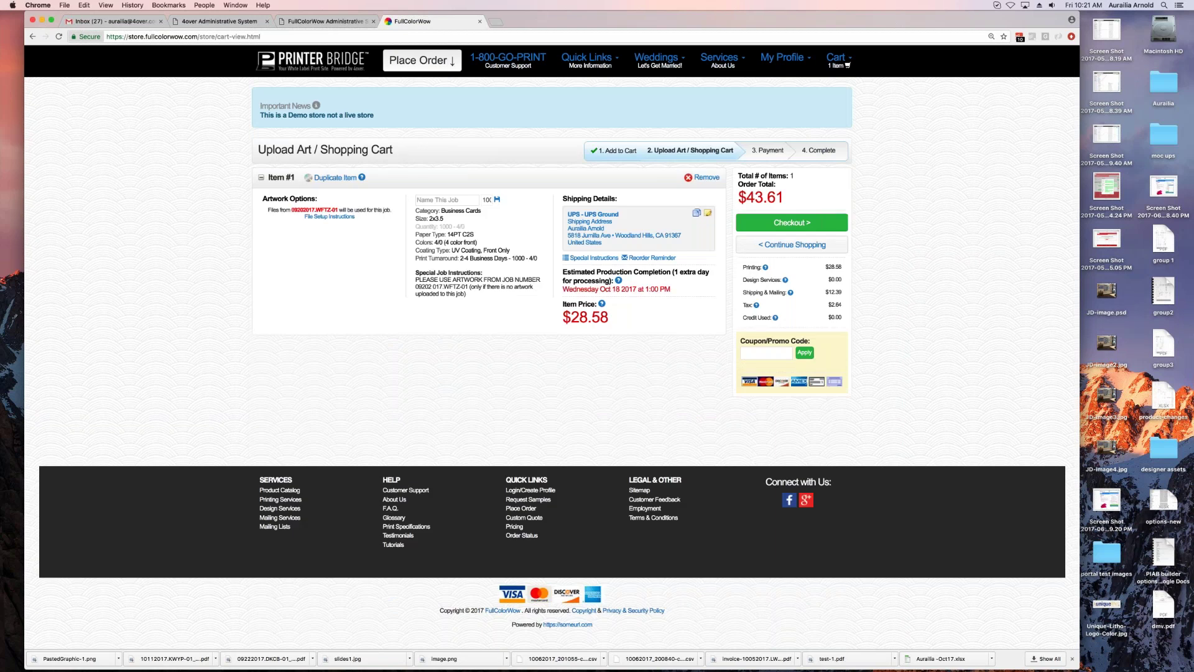
{"action": "left_click_drag", "start_coordinate": [337, 211], "coordinate": [279, 210]}
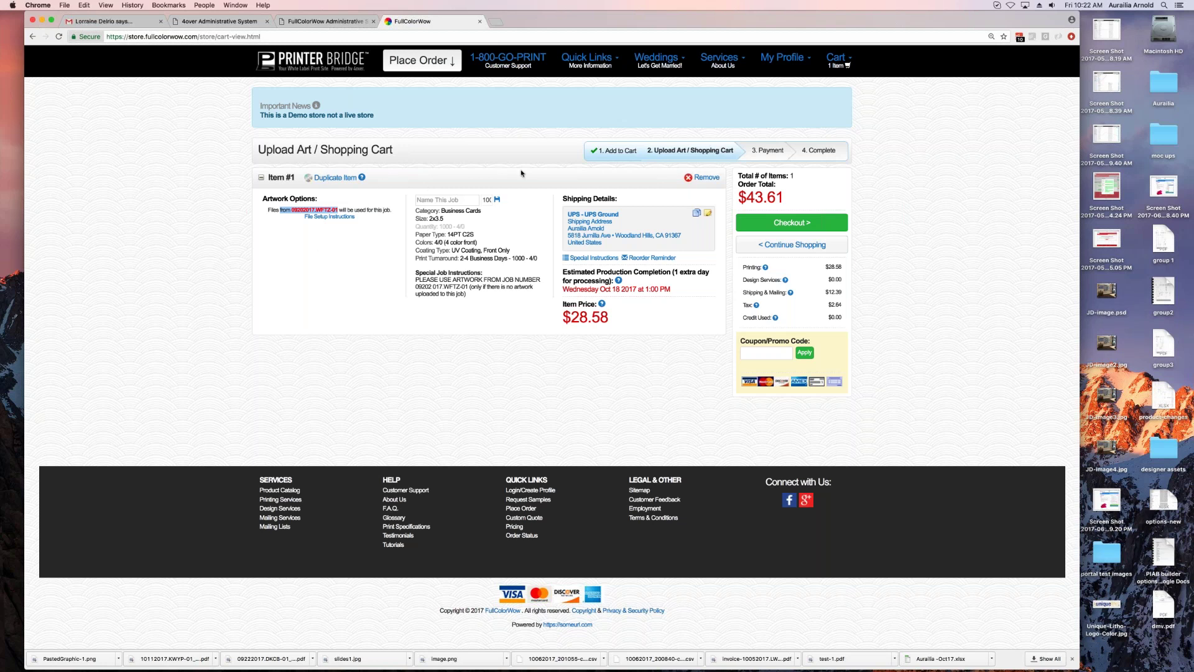
{"action": "left_click", "coordinate": [811, 84]}
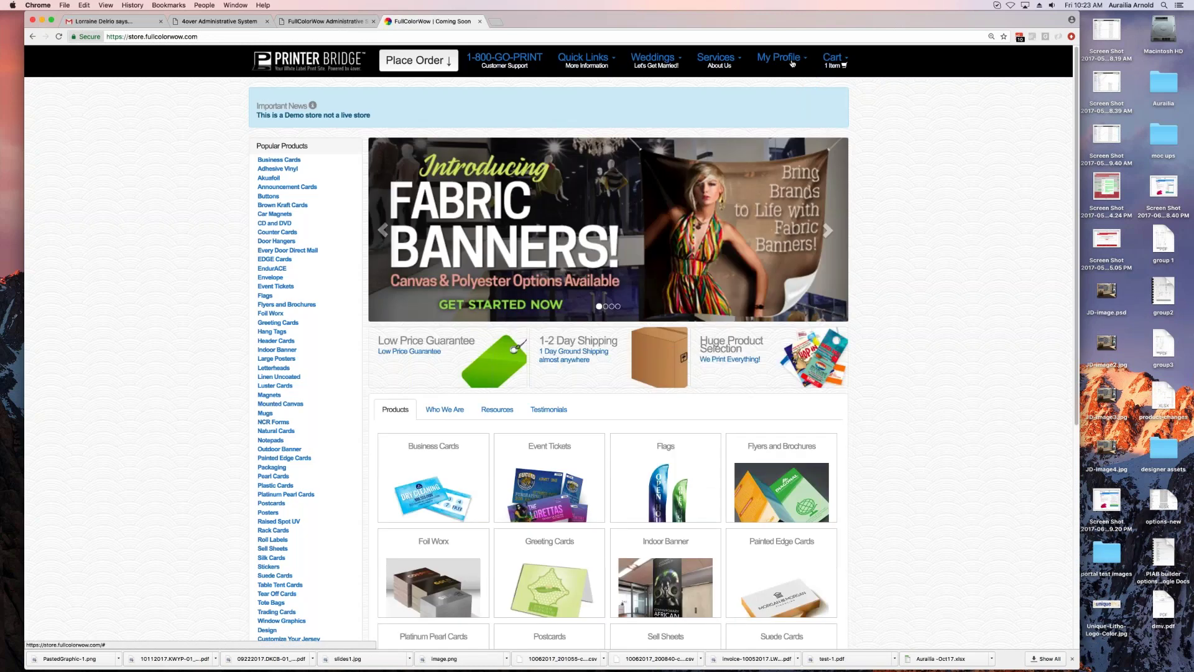
Step: Go to the Profile Dashboard and open Upload Files to Job
{"action": "mouse_move", "coordinate": [789, 60]}
{"action": "left_click", "coordinate": [774, 84]}
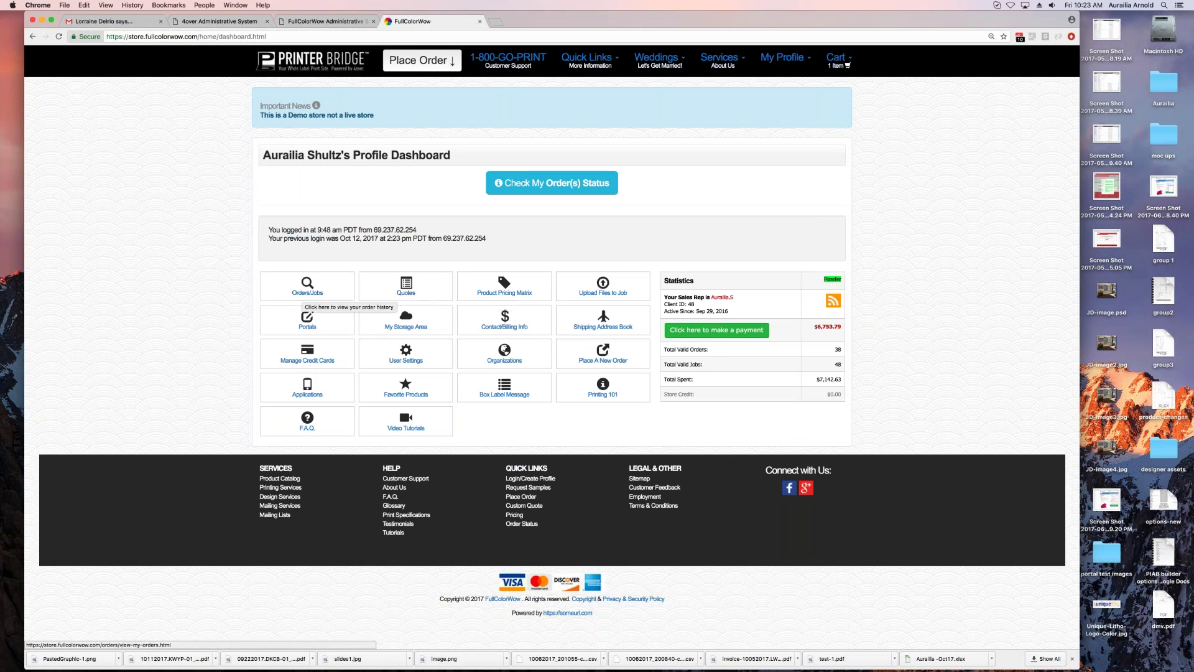
{"action": "left_click", "coordinate": [605, 296]}
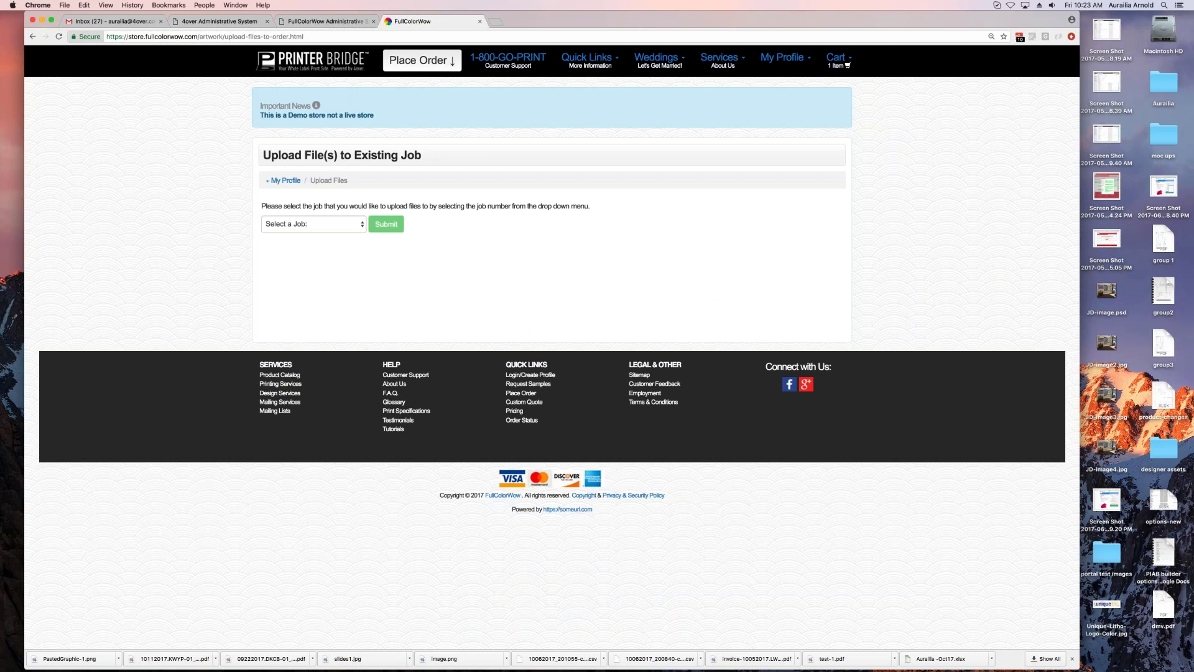
Step: Select job 10112017.QQWB-01 to view its upload details, then return to My Profile
{"action": "left_click", "coordinate": [296, 225]}
{"action": "left_click", "coordinate": [399, 280]}
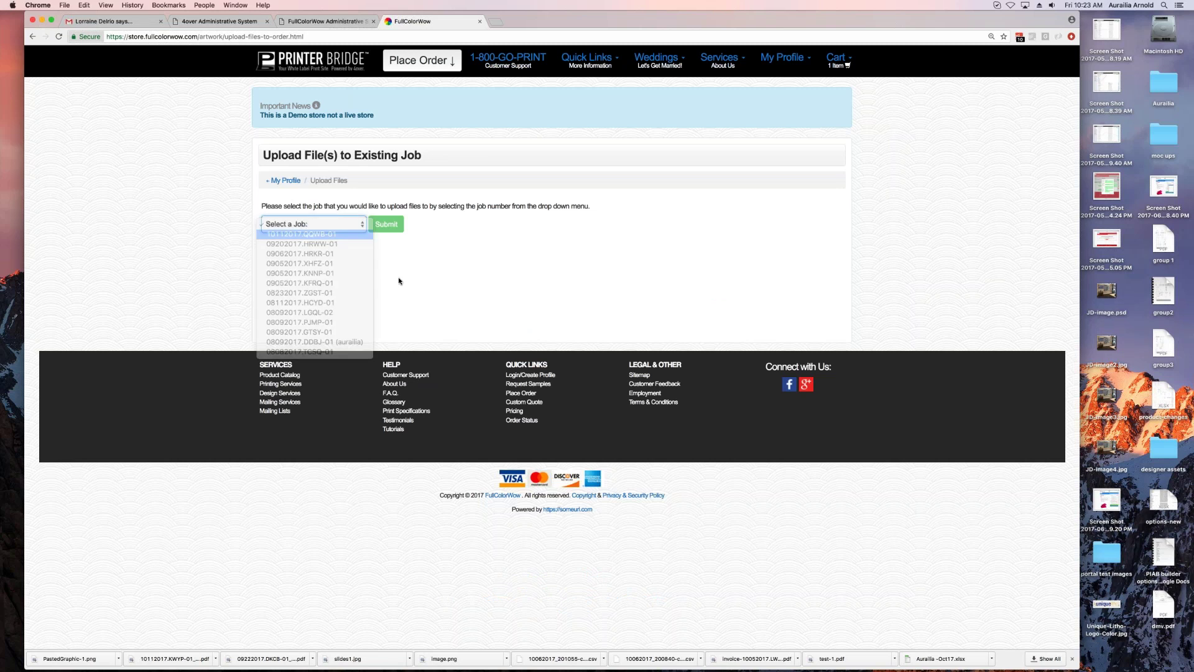
{"action": "key", "text": "Return"}
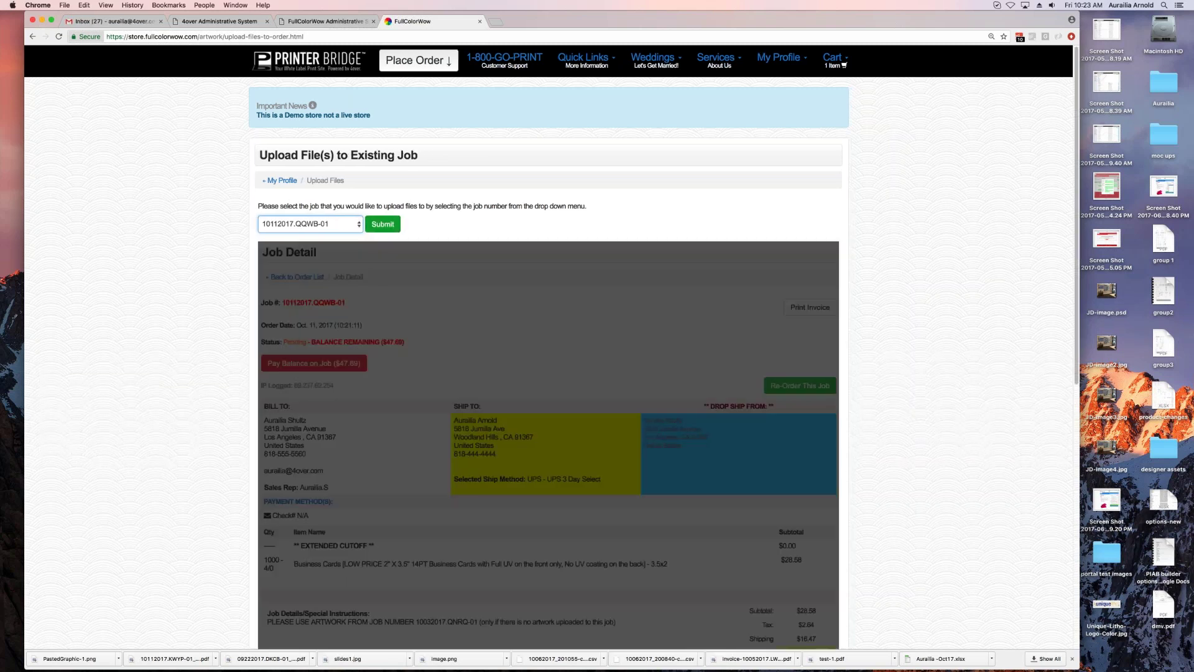
{"action": "scroll", "coordinate": [434, 436], "scroll_direction": "down", "scroll_amount": 10}
{"action": "left_click_drag", "start_coordinate": [434, 435], "coordinate": [460, 373]}
{"action": "scroll", "coordinate": [458, 375], "scroll_direction": "up", "scroll_amount": 10}
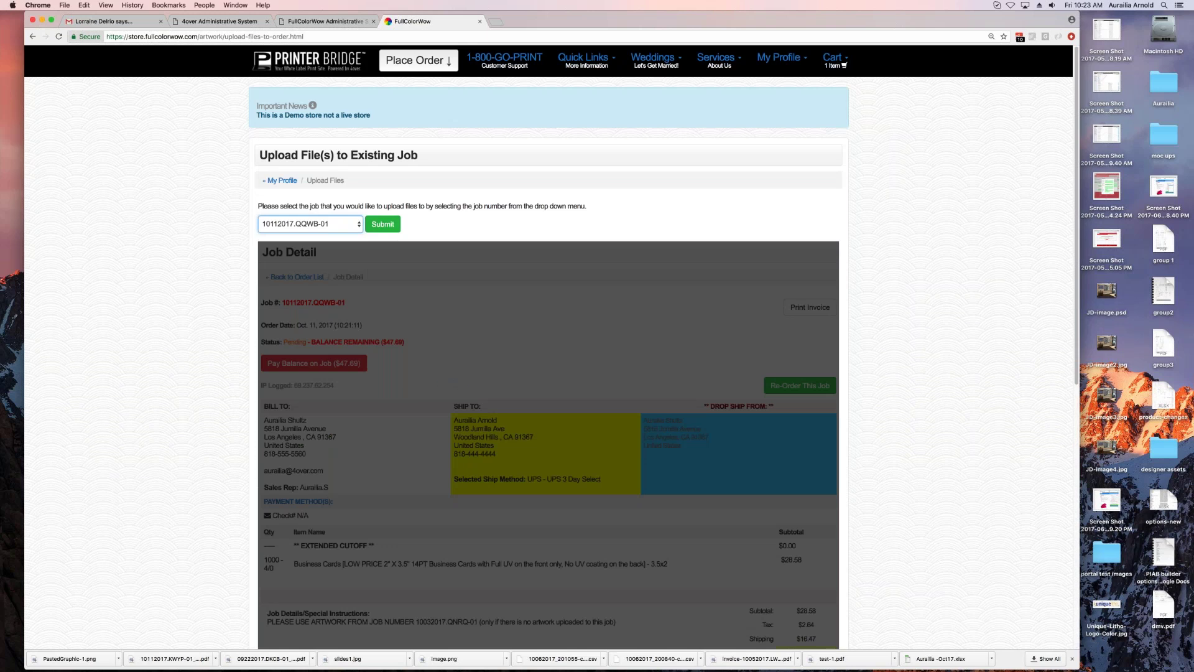
{"action": "left_click", "coordinate": [280, 180]}
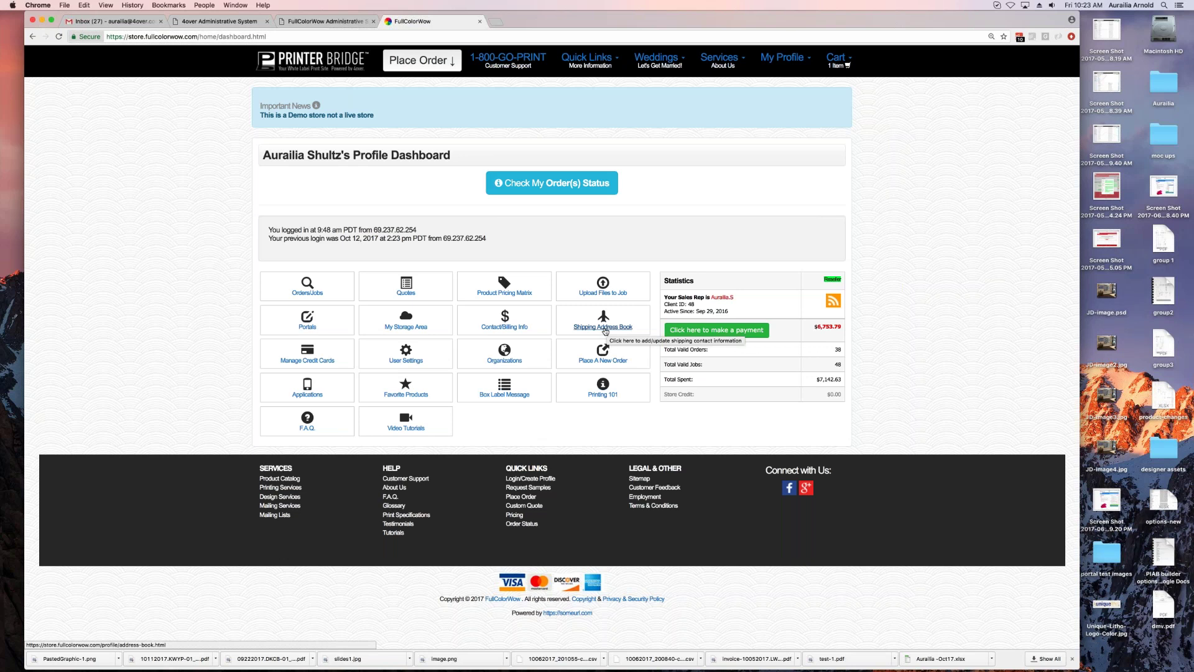
Step: In My Storage Area, assign the first stored PDF to job 10112017.QQWB-01's front
{"action": "left_click", "coordinate": [407, 327]}
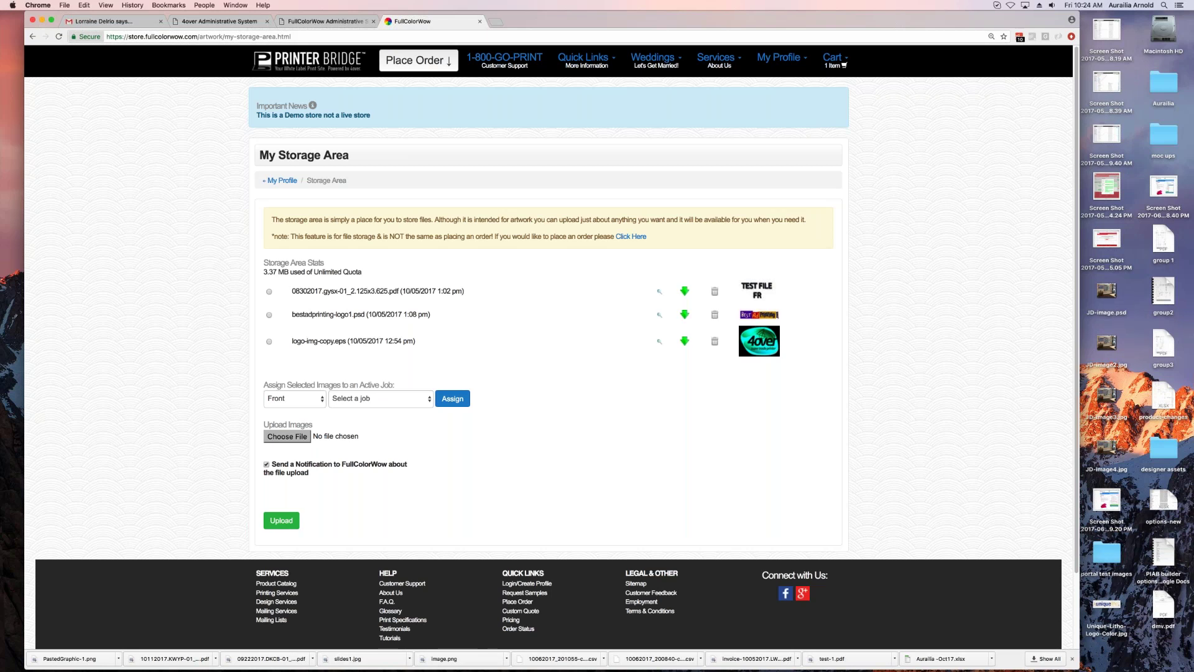
{"action": "left_click", "coordinate": [269, 292]}
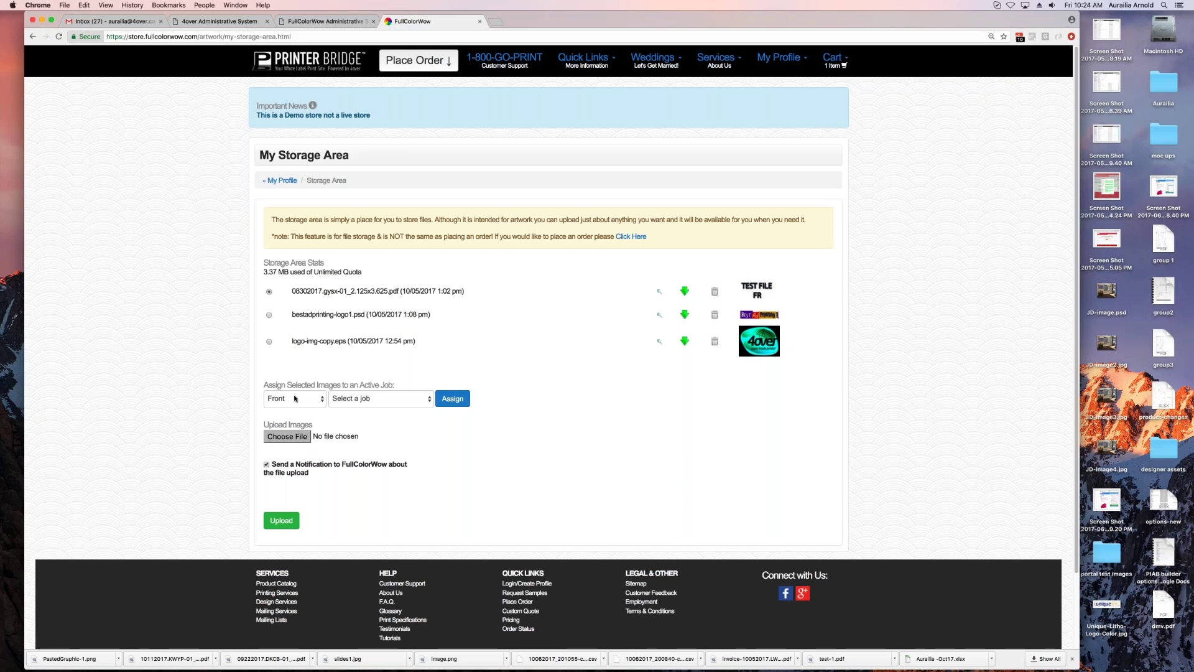
{"action": "left_click", "coordinate": [389, 401]}
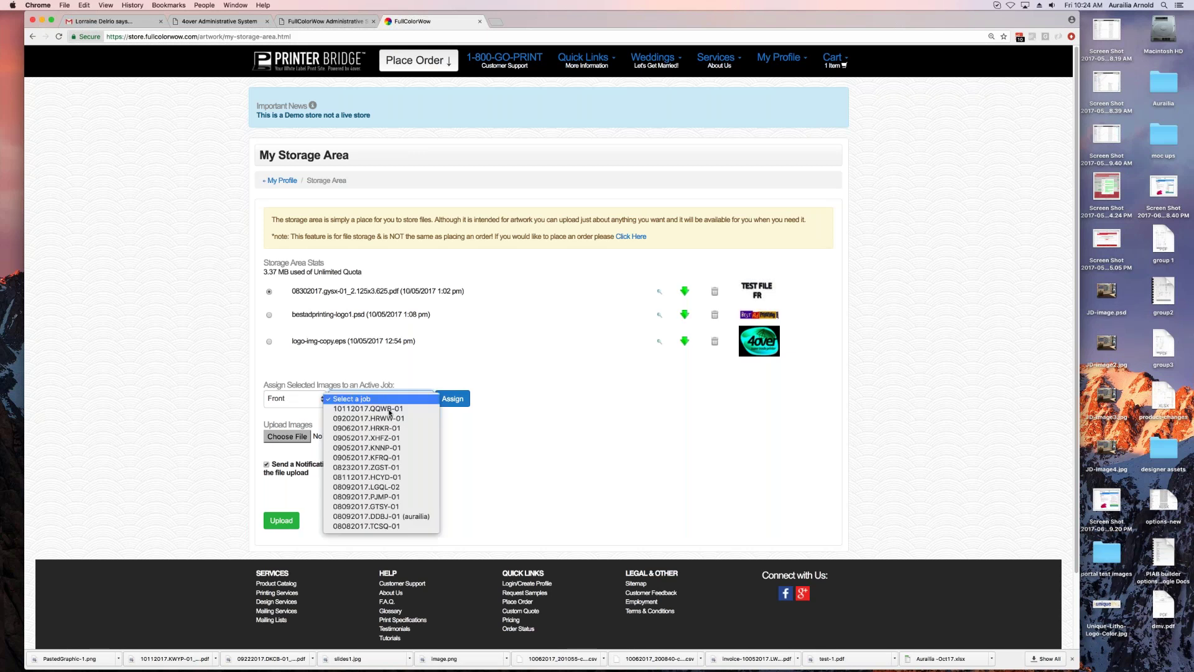
{"action": "left_click", "coordinate": [389, 411]}
{"action": "left_click", "coordinate": [452, 399]}
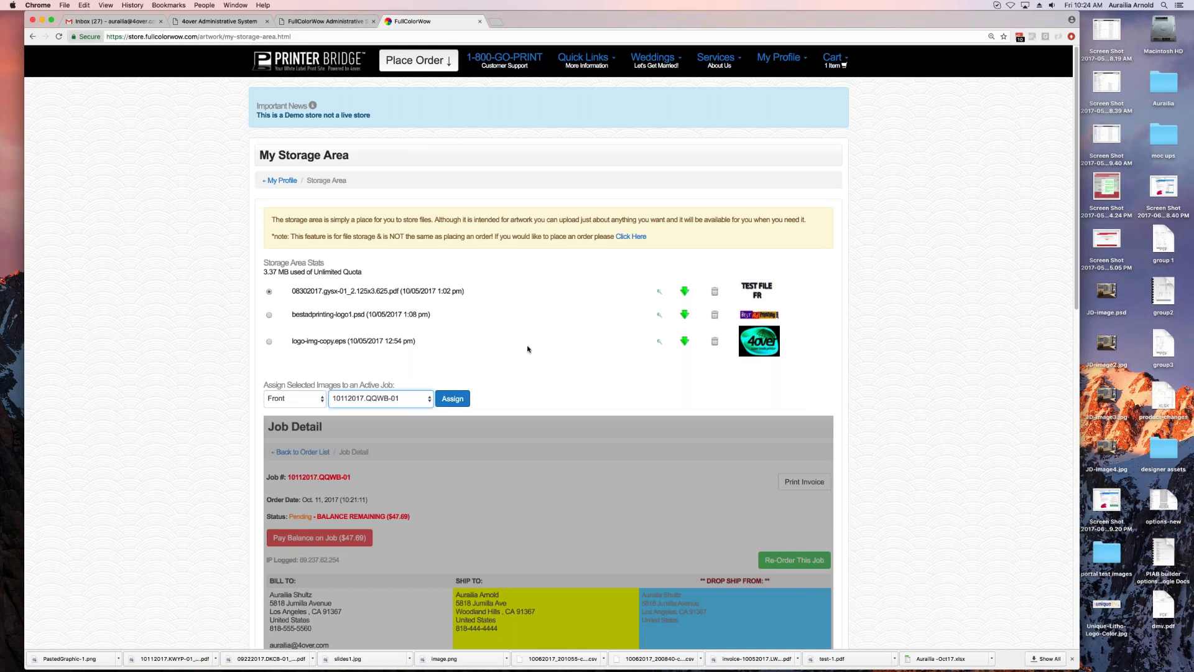
{"action": "scroll", "coordinate": [527, 345], "scroll_direction": "down", "scroll_amount": 10}
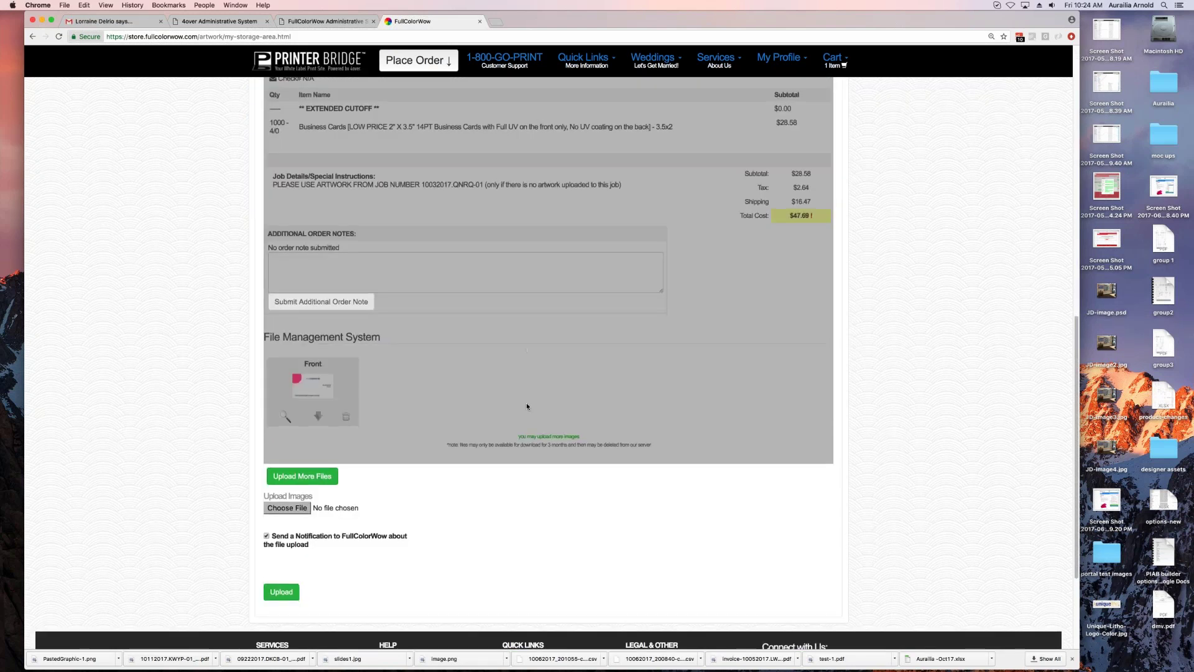
{"action": "scroll", "coordinate": [510, 347], "scroll_direction": "up", "scroll_amount": 10}
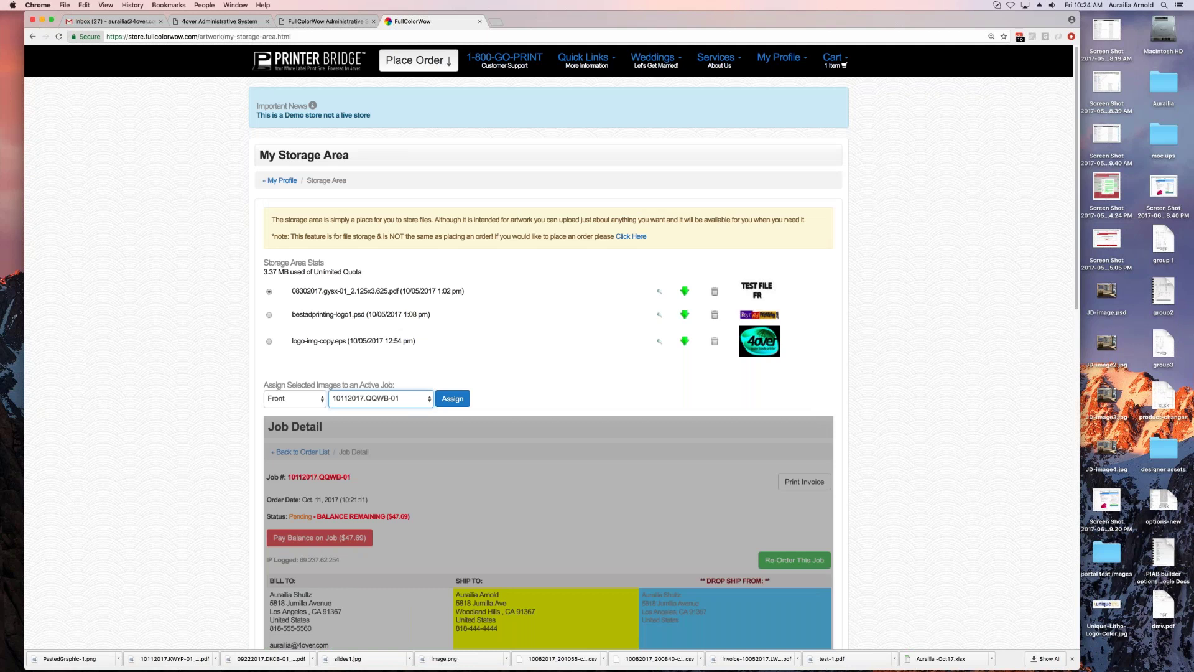
{"action": "left_click", "coordinate": [286, 399]}
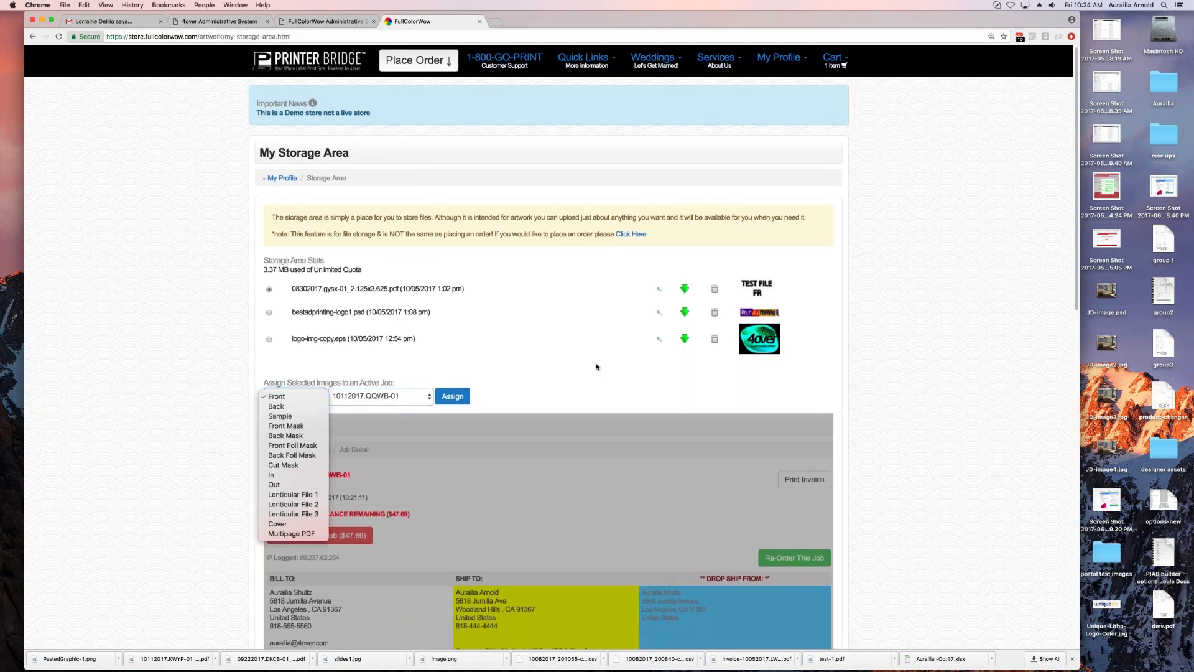
{"action": "left_click", "coordinate": [575, 467]}
{"action": "scroll", "coordinate": [497, 466], "scroll_direction": "down", "scroll_amount": 15}
{"action": "scroll", "coordinate": [498, 467], "scroll_direction": "up", "scroll_amount": 15}
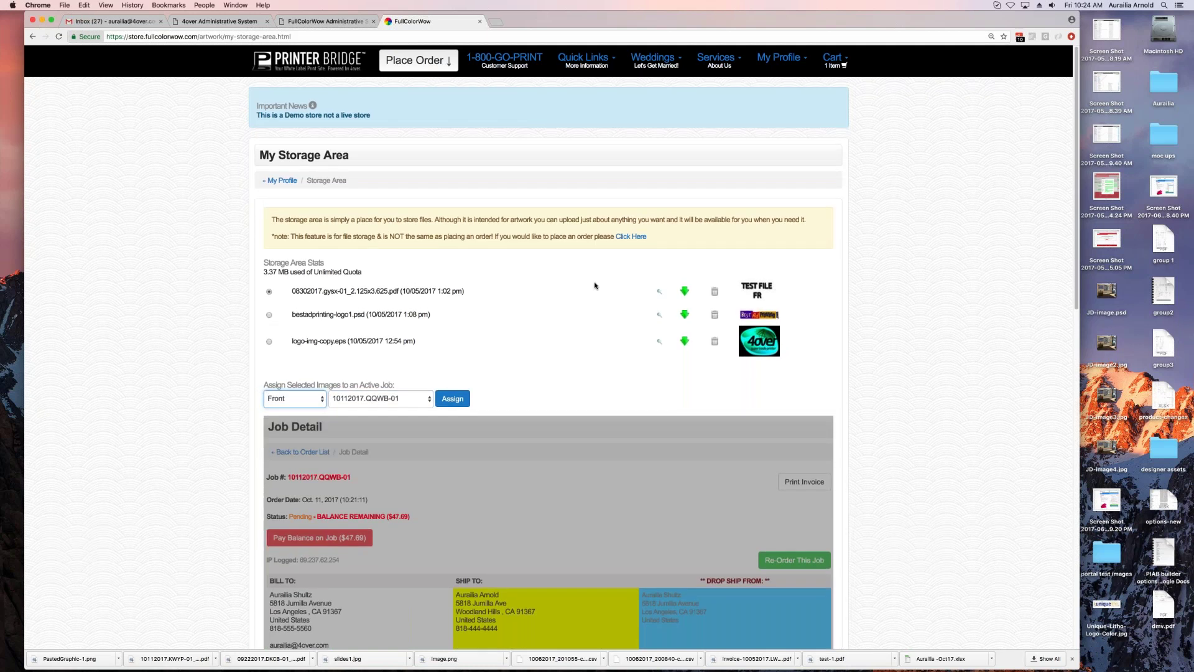
{"action": "scroll", "coordinate": [521, 439], "scroll_direction": "down", "scroll_amount": 15}
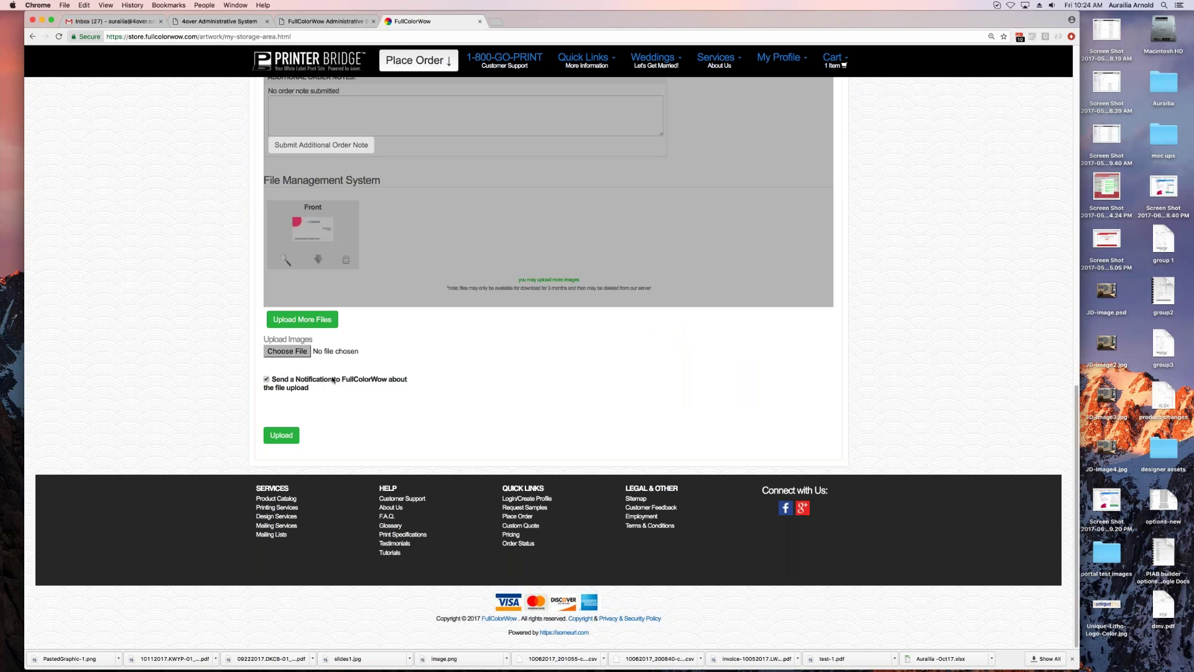
{"action": "scroll", "coordinate": [336, 379], "scroll_direction": "up", "scroll_amount": 1}
{"action": "scroll", "coordinate": [336, 377], "scroll_direction": "up", "scroll_amount": 15}
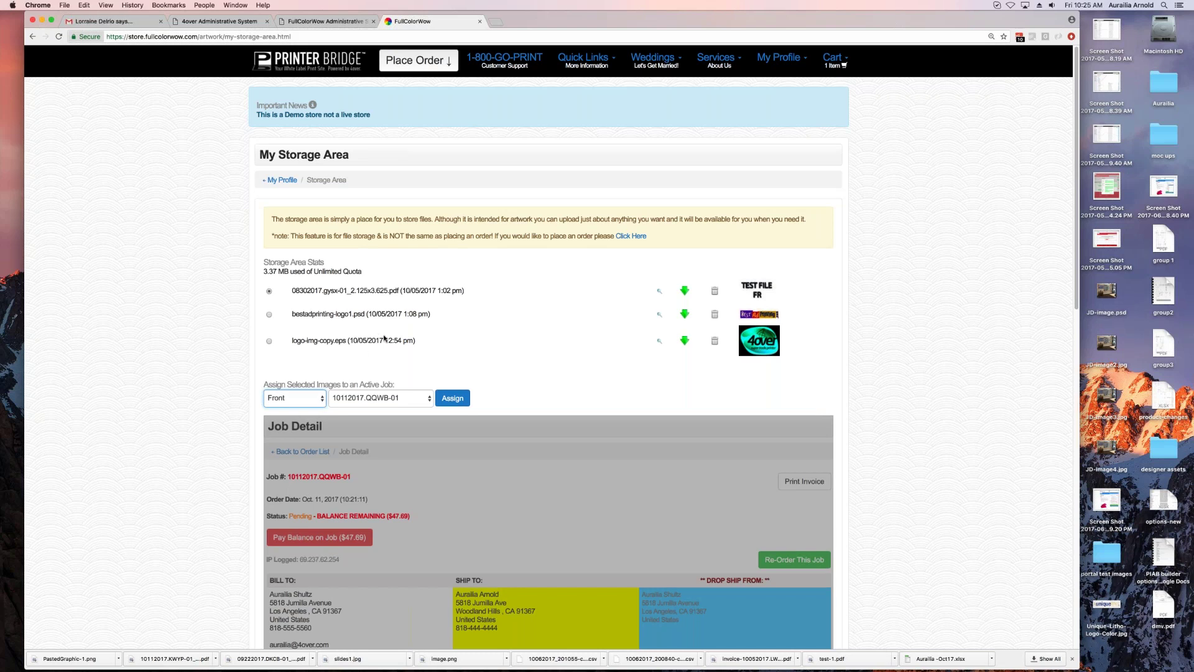
{"action": "left_click", "coordinate": [364, 352]}
{"action": "scroll", "coordinate": [509, 297], "scroll_direction": "down", "scroll_amount": 2}
{"action": "scroll", "coordinate": [508, 297], "scroll_direction": "up", "scroll_amount": 2}
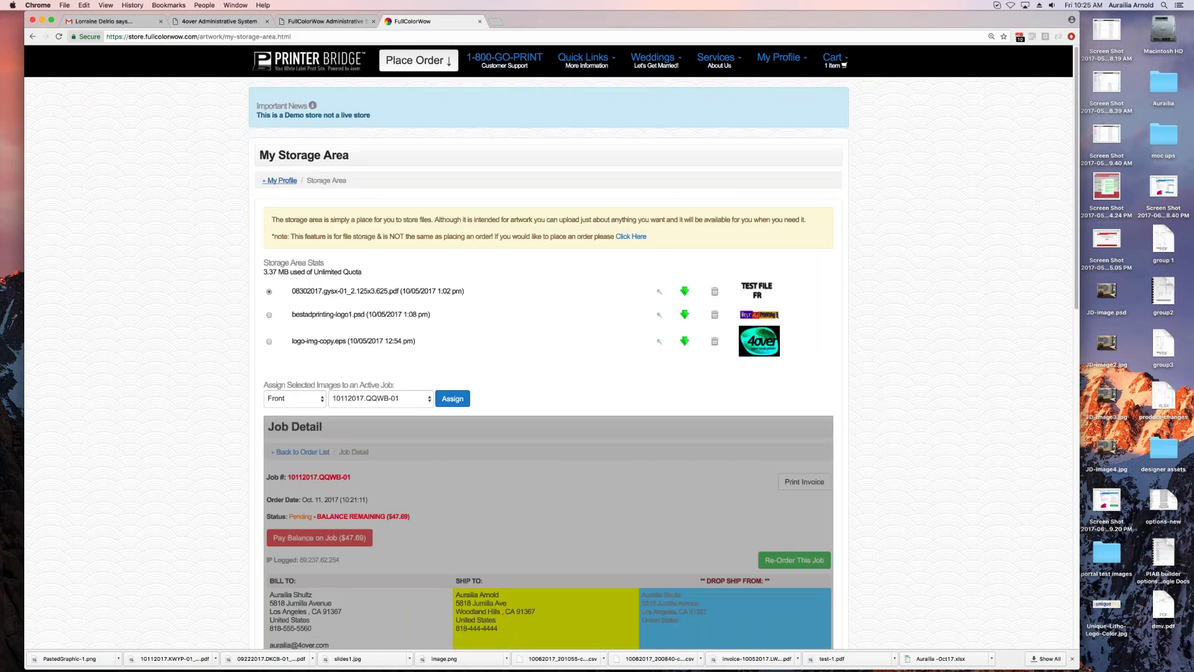
{"action": "left_click", "coordinate": [281, 180]}
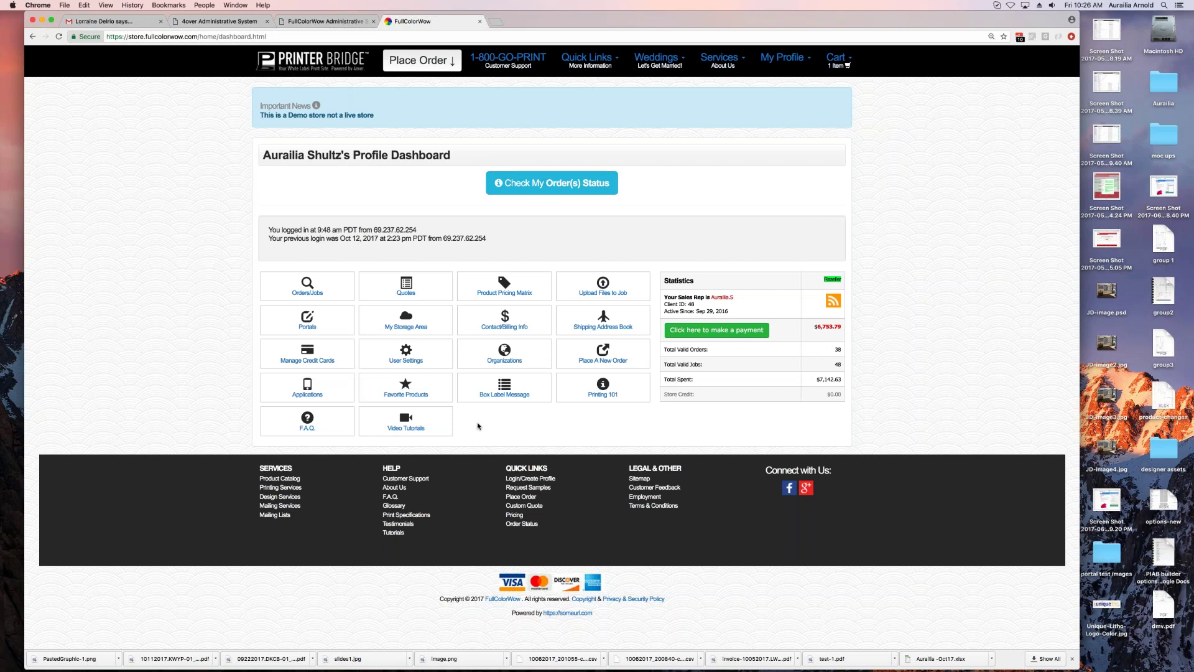
Step: Return from My Storage Area to the My Profile dashboard
{"action": "left_click", "coordinate": [414, 429]}
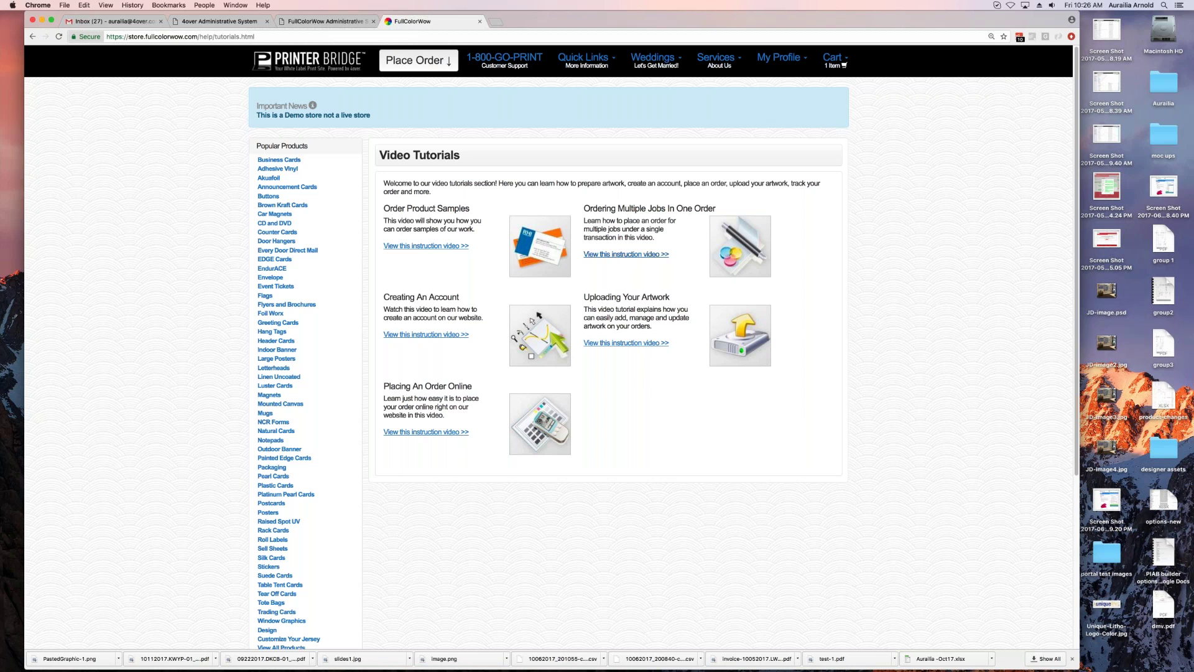
Step: Load store.fullcolorwow.com to get back to the storefront homepage
{"action": "key", "text": "super+r"}
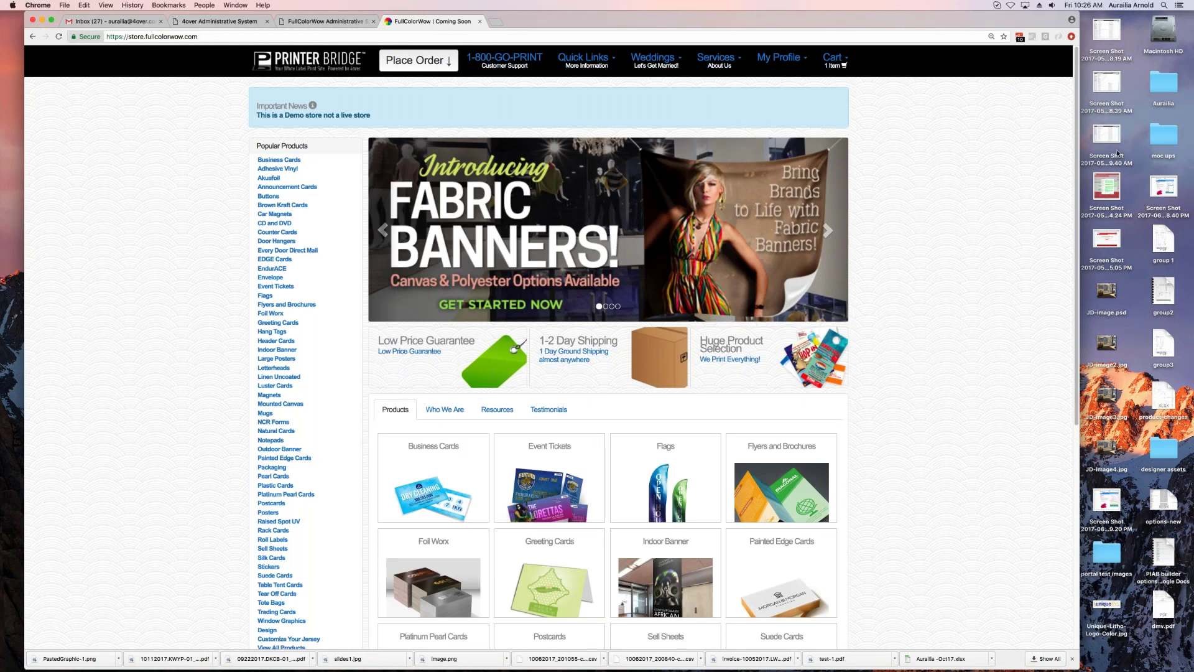
Step: Switch to the FullColorWow Administrative tab showing Storefront Settings & Setup
{"action": "left_click", "coordinate": [1081, 190]}
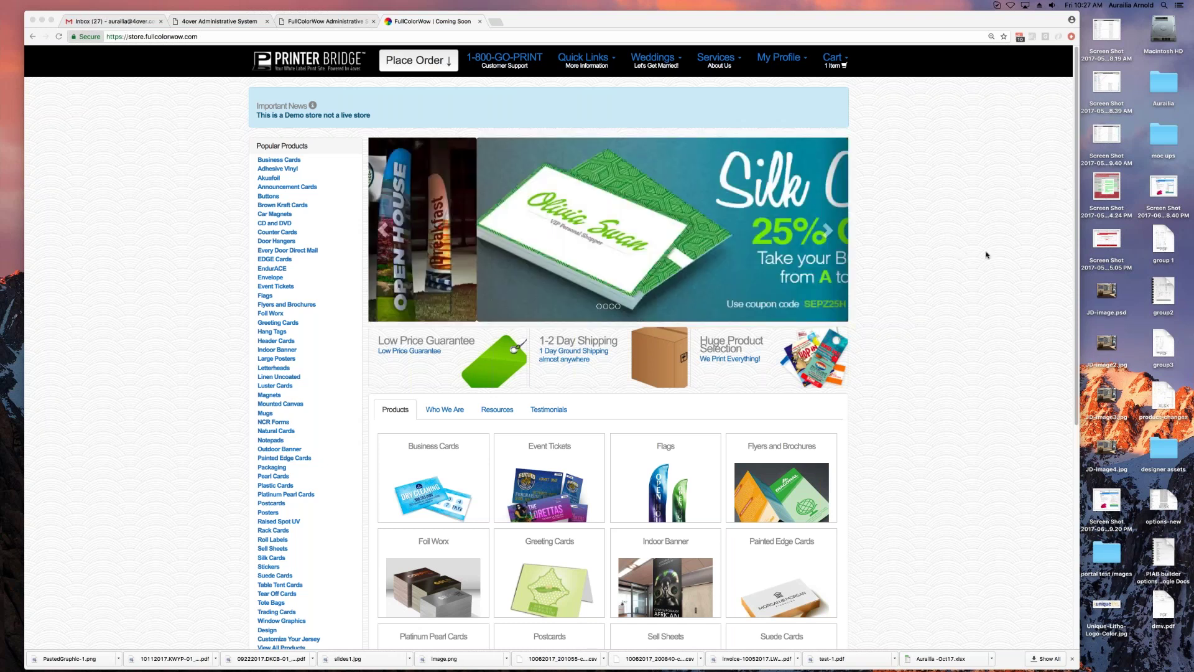
{"action": "left_click", "coordinate": [330, 23]}
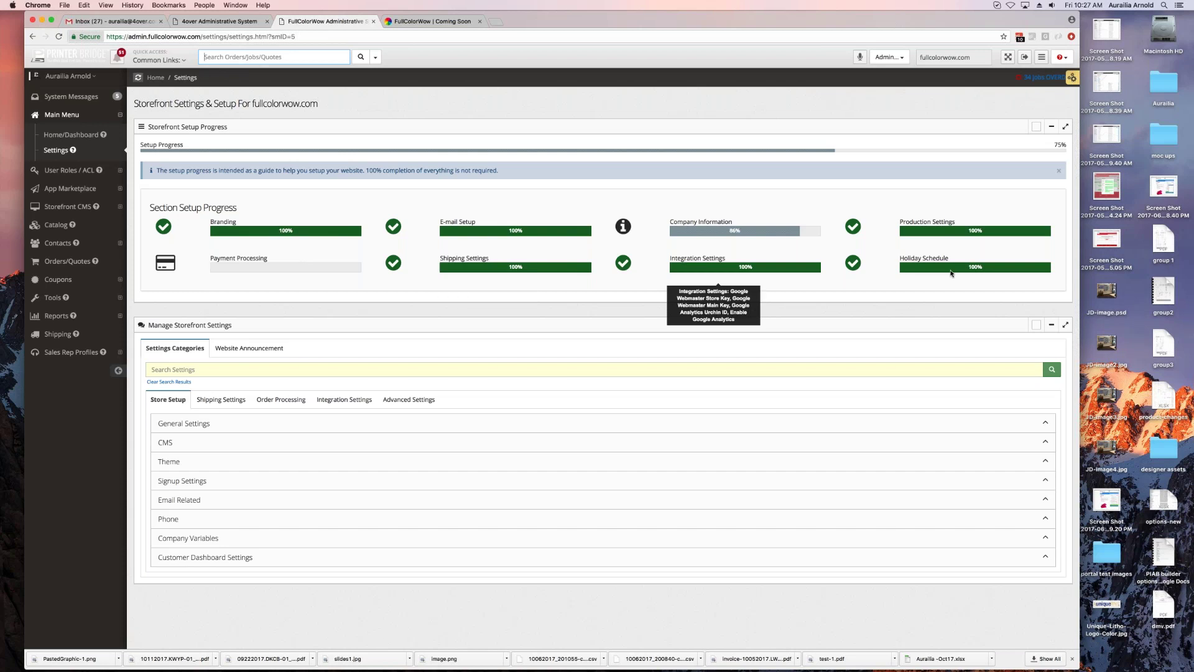
Step: Browse the Shipping, Order Processing, Integration and Advanced categories and expand Maintenance settings
{"action": "mouse_move", "coordinate": [715, 231]}
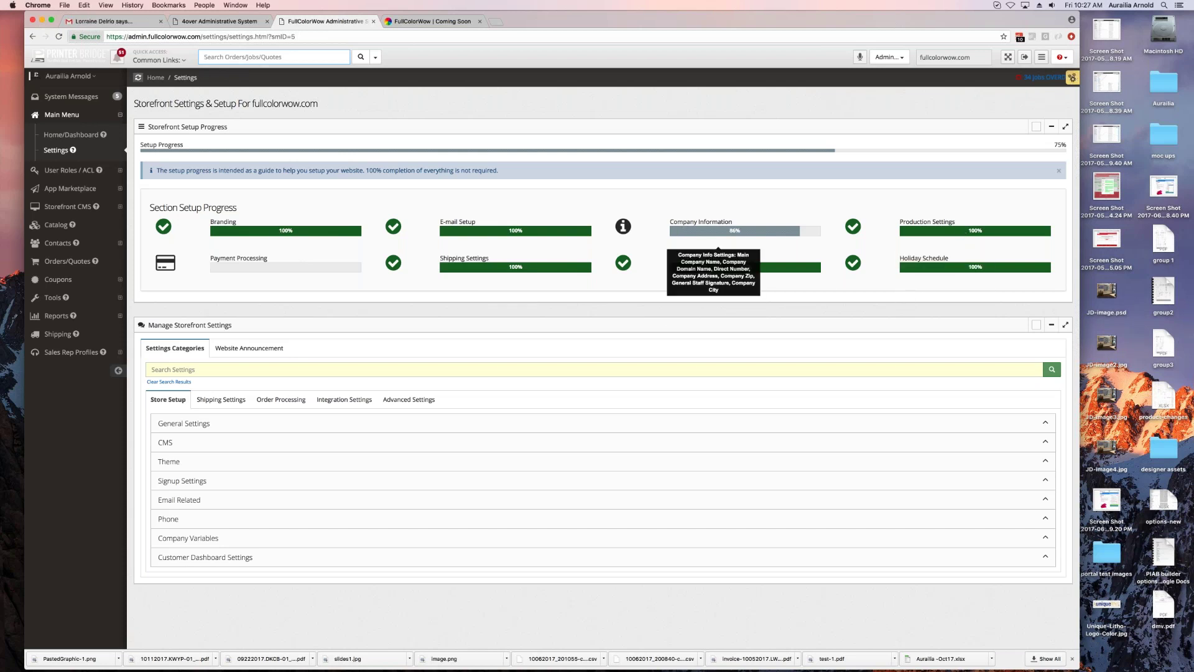
{"action": "left_click", "coordinate": [221, 399]}
{"action": "left_click", "coordinate": [280, 399]}
{"action": "left_click", "coordinate": [344, 399]}
{"action": "left_click", "coordinate": [409, 399]}
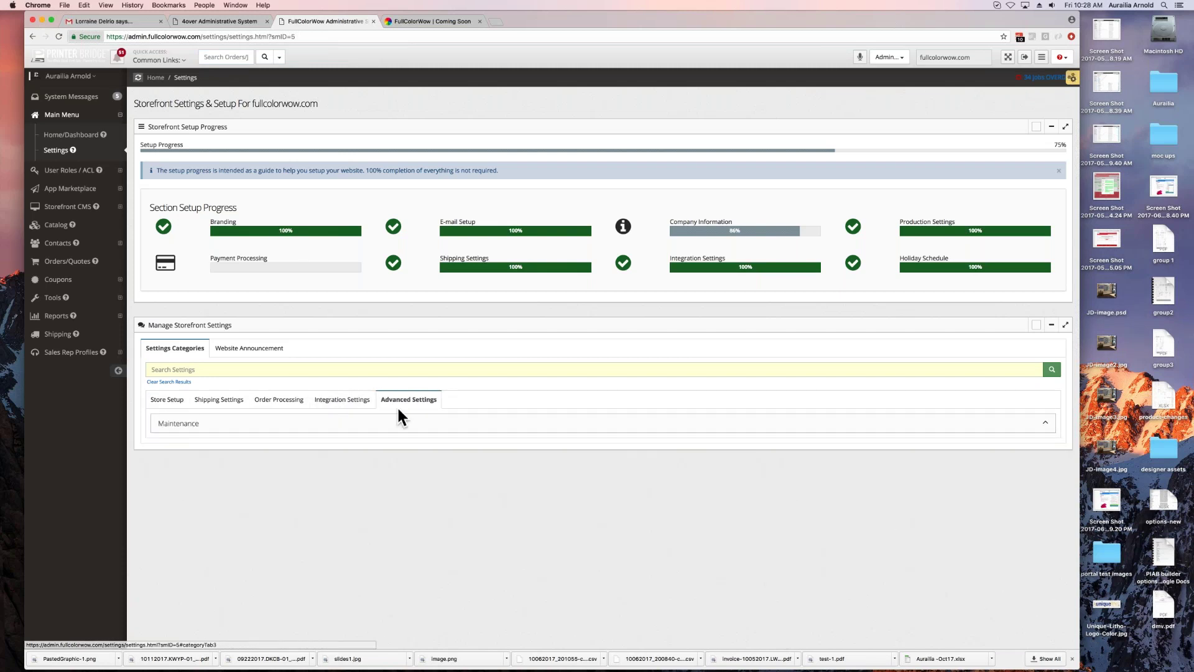
{"action": "left_click", "coordinate": [182, 426]}
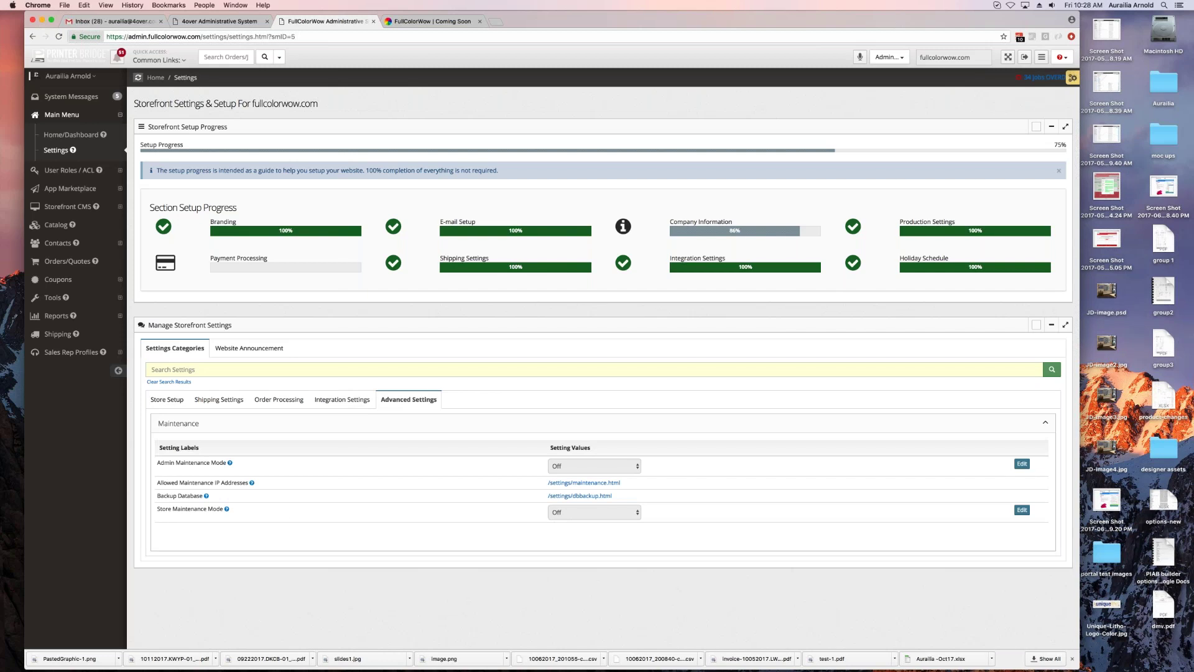
Step: Review the Payment Related order-processing settings, then check Shipping Settings and open System Messages
{"action": "left_click", "coordinate": [338, 400]}
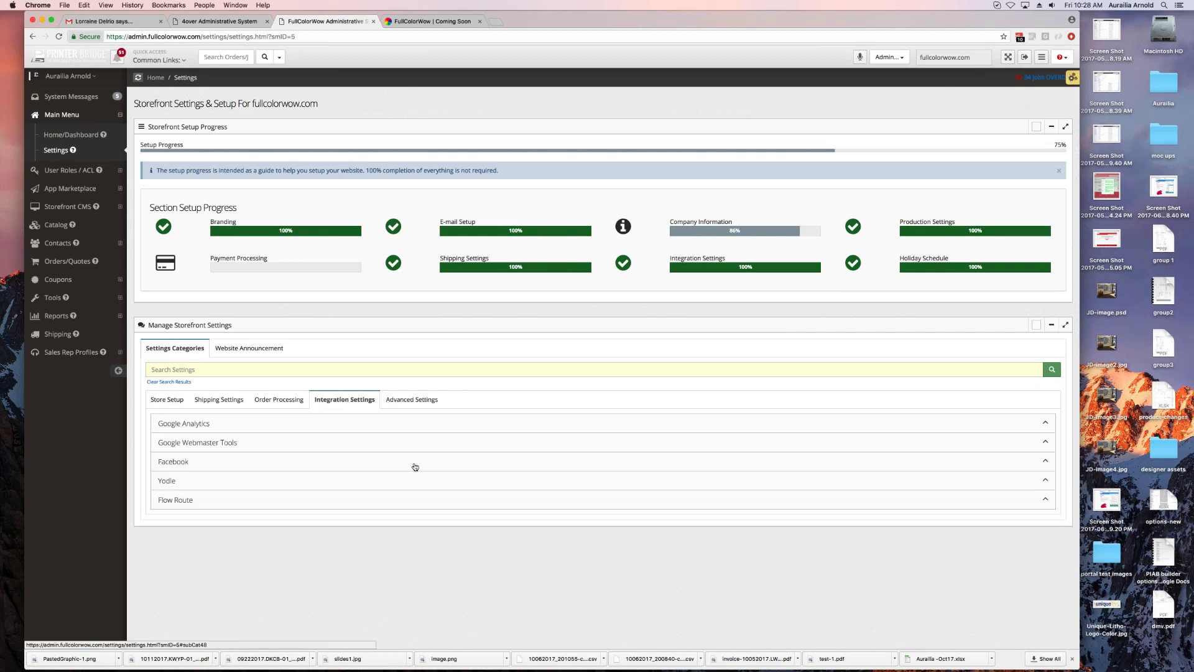
{"action": "left_click", "coordinate": [277, 401]}
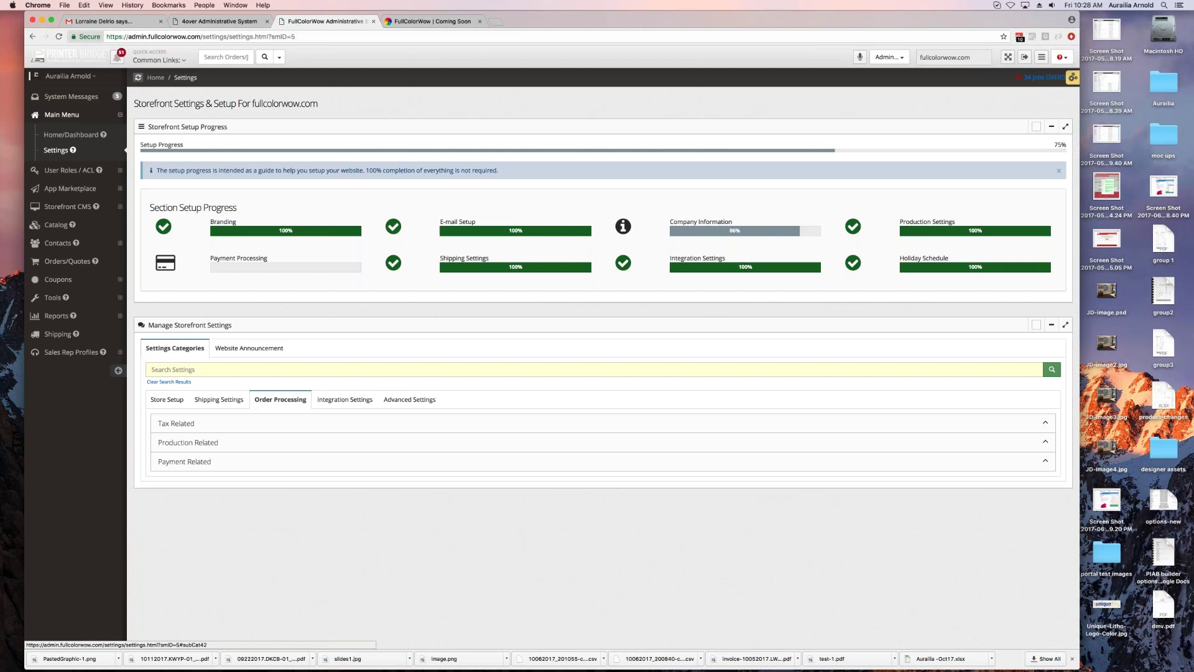
{"action": "left_click", "coordinate": [170, 462]}
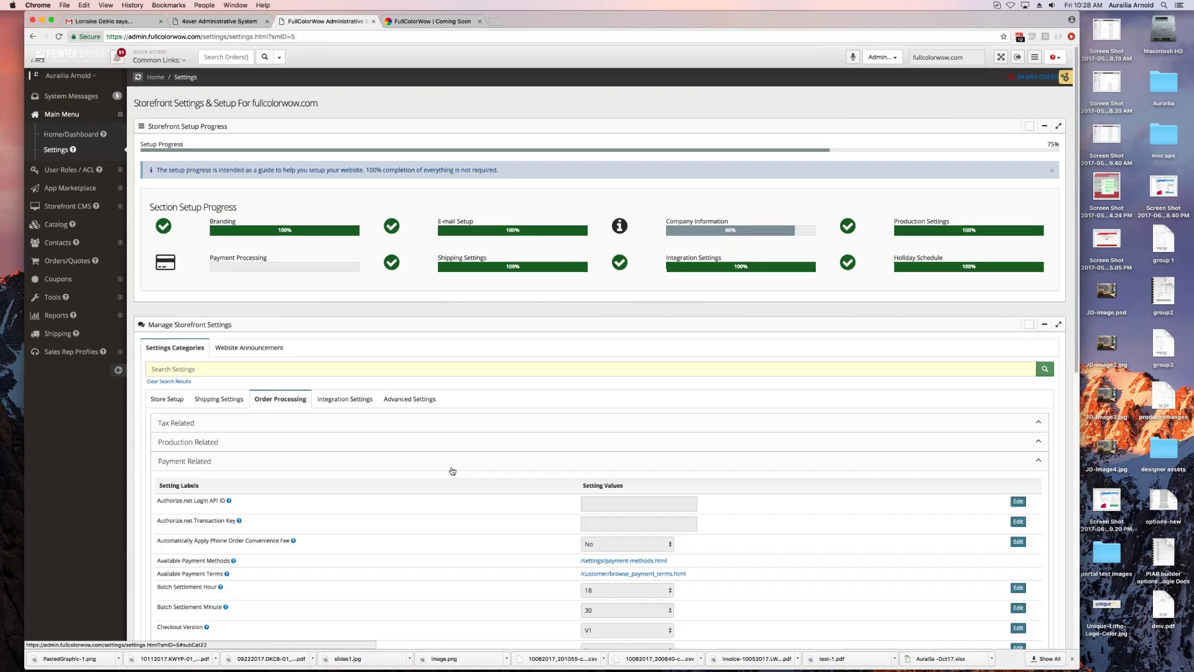
{"action": "scroll", "coordinate": [452, 471], "scroll_direction": "down", "scroll_amount": 5}
{"action": "scroll", "coordinate": [452, 471], "scroll_direction": "down", "scroll_amount": 3}
{"action": "scroll", "coordinate": [452, 471], "scroll_direction": "up", "scroll_amount": 10}
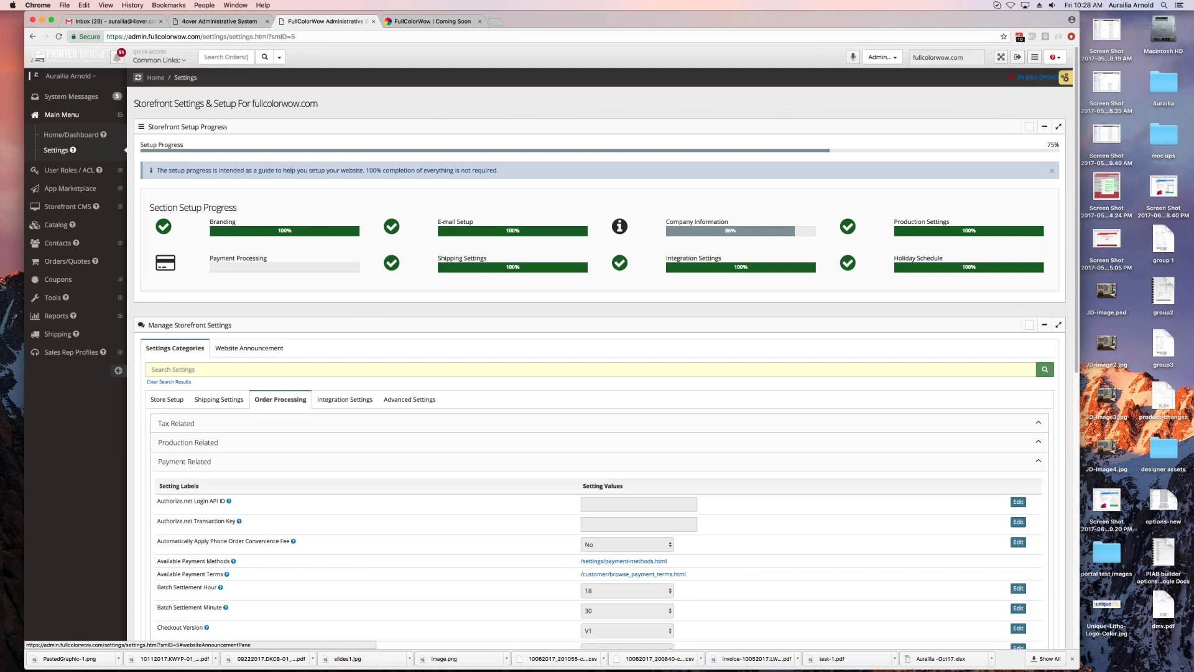
{"action": "left_click", "coordinate": [230, 400]}
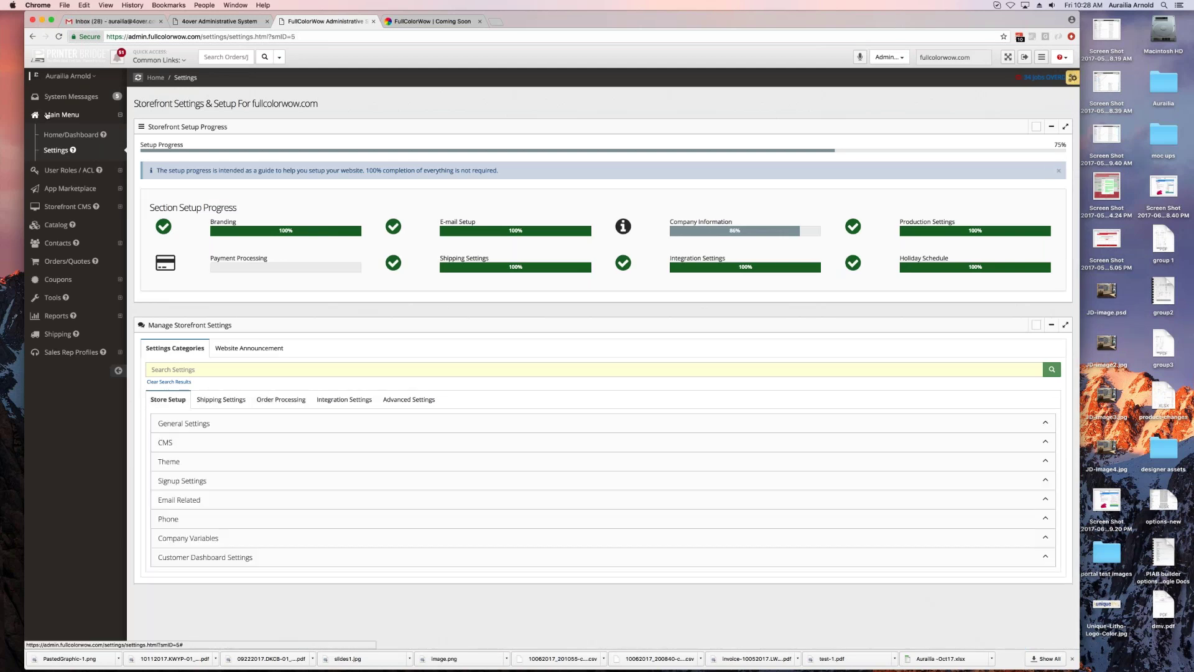
{"action": "left_click", "coordinate": [70, 98]}
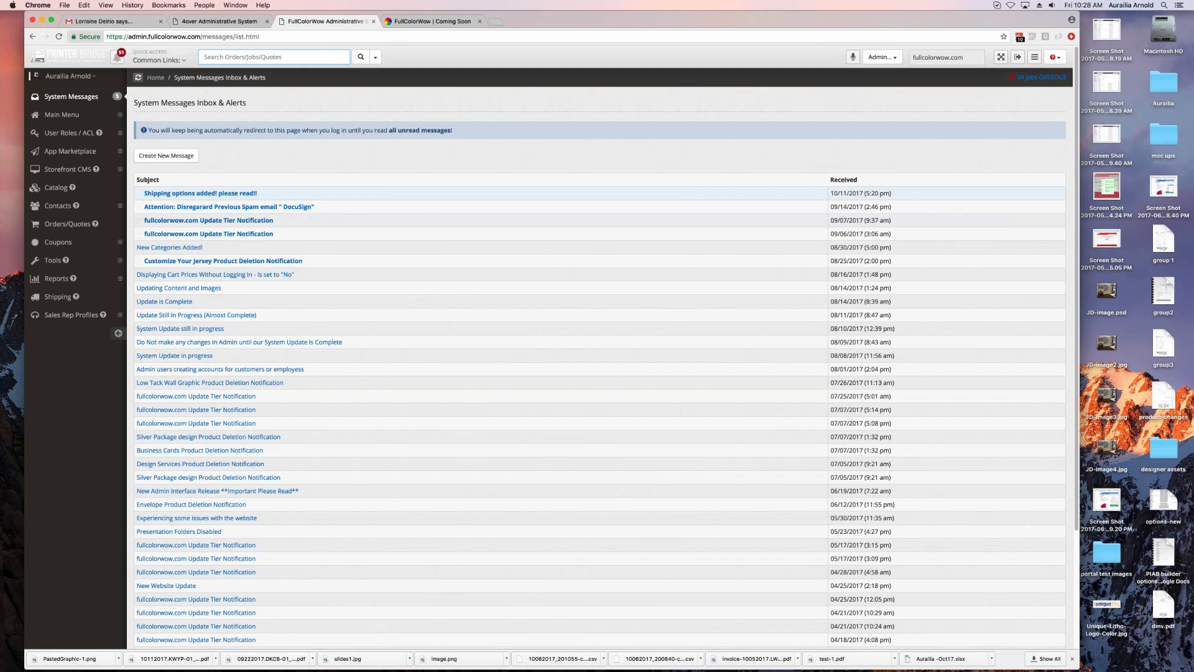
Step: Read the 'Shipping options added! please read!' message and view the bell's Msgs list
{"action": "left_click", "coordinate": [200, 193]}
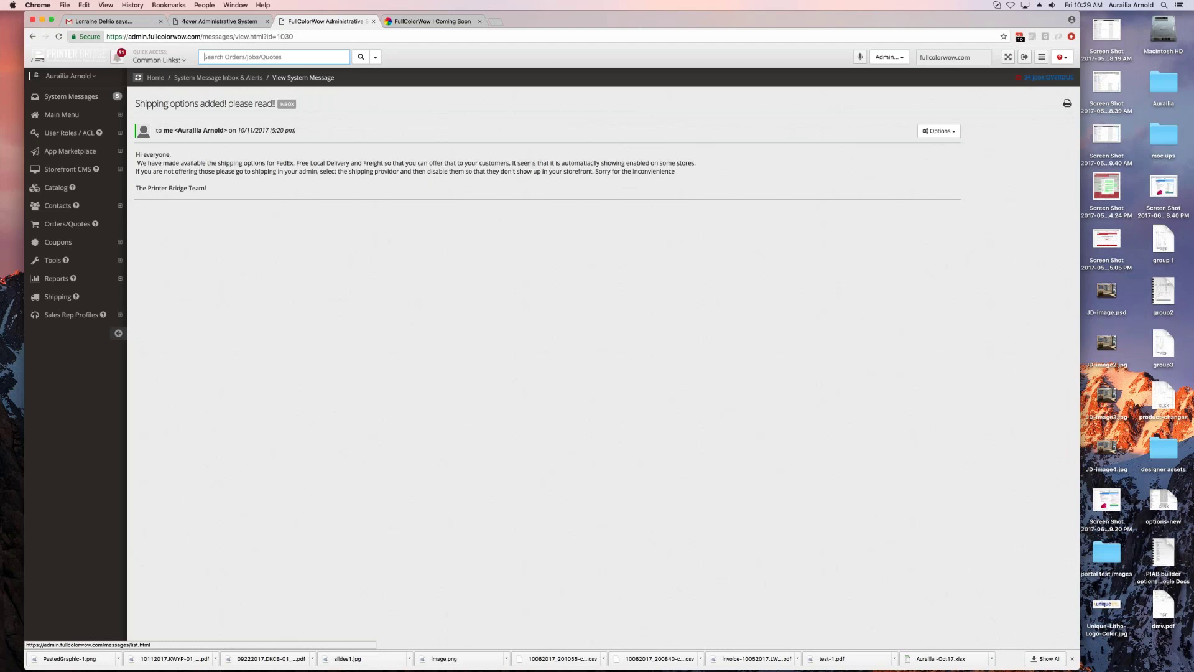
{"action": "left_click", "coordinate": [117, 57]}
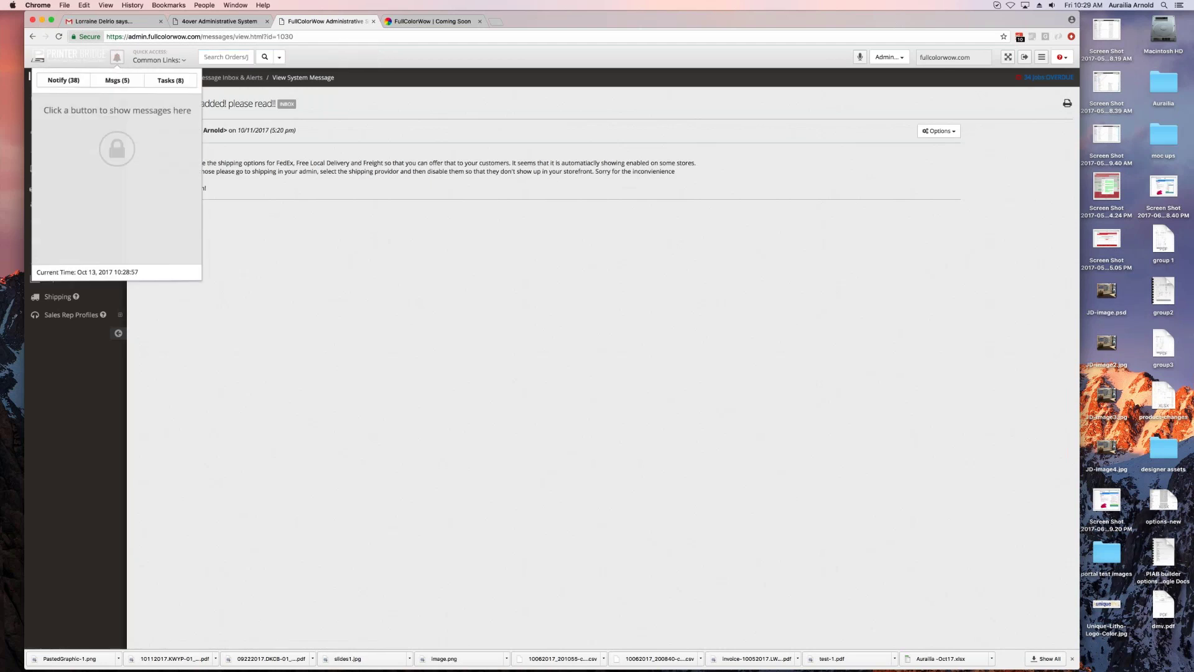
{"action": "left_click", "coordinate": [117, 82]}
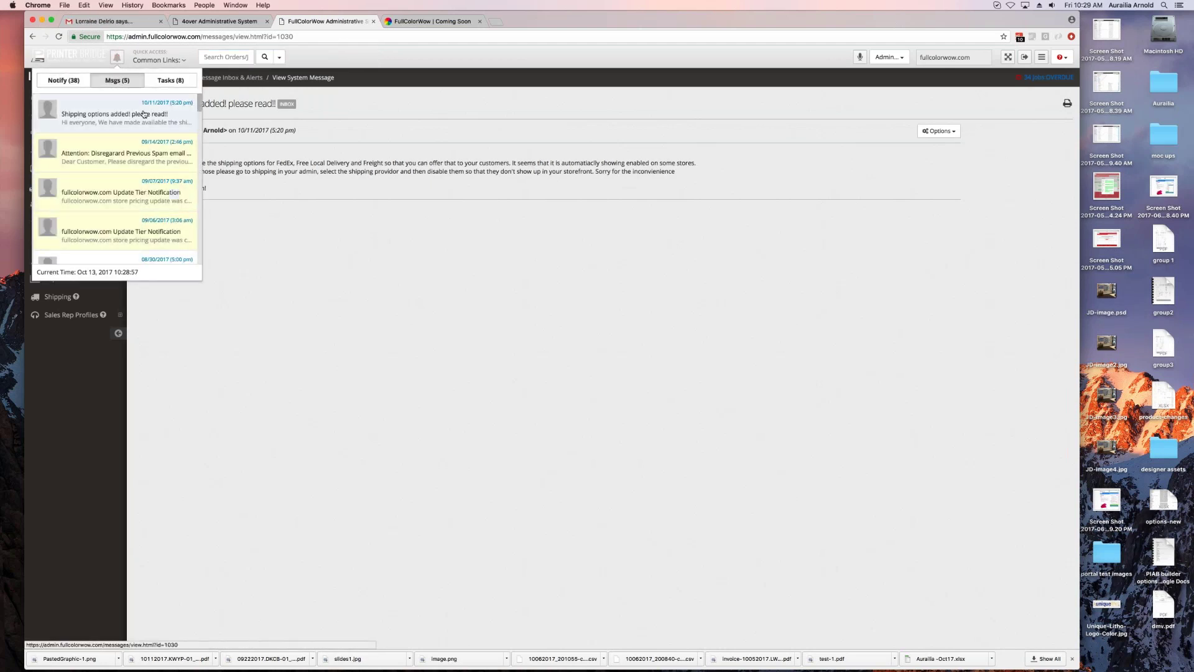
Step: Check the Notify and Tasks lists, then close the notifications panel
{"action": "left_click", "coordinate": [64, 81]}
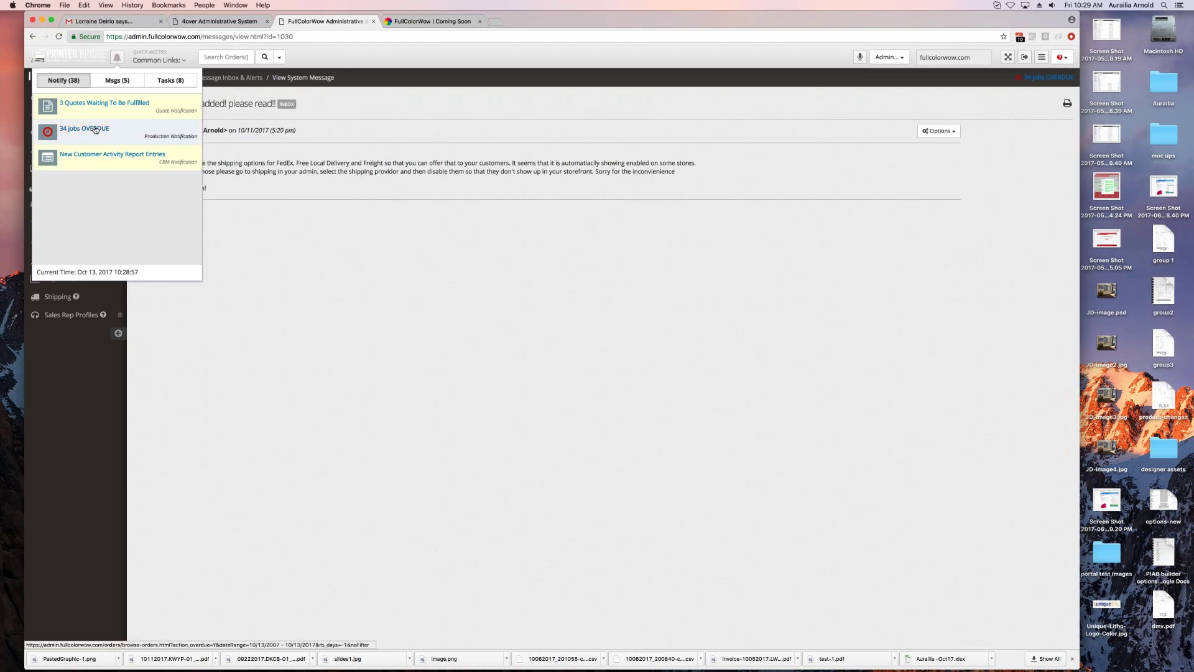
{"action": "left_click", "coordinate": [171, 80]}
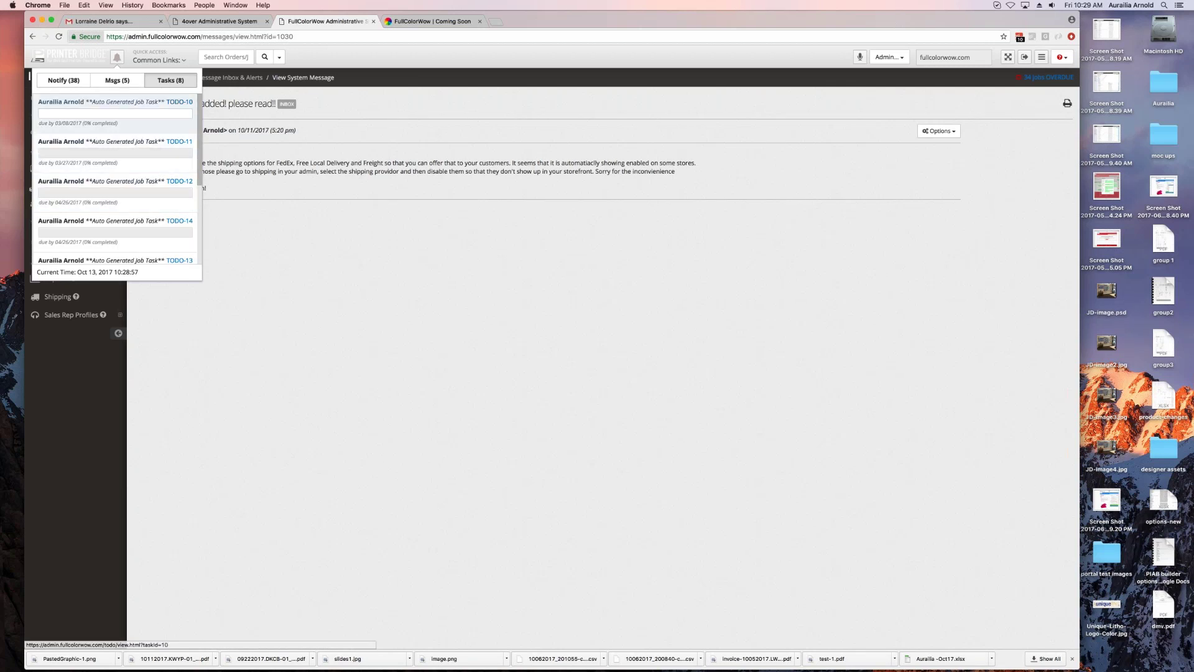
{"action": "scroll", "coordinate": [115, 180], "scroll_direction": "down", "scroll_amount": 5}
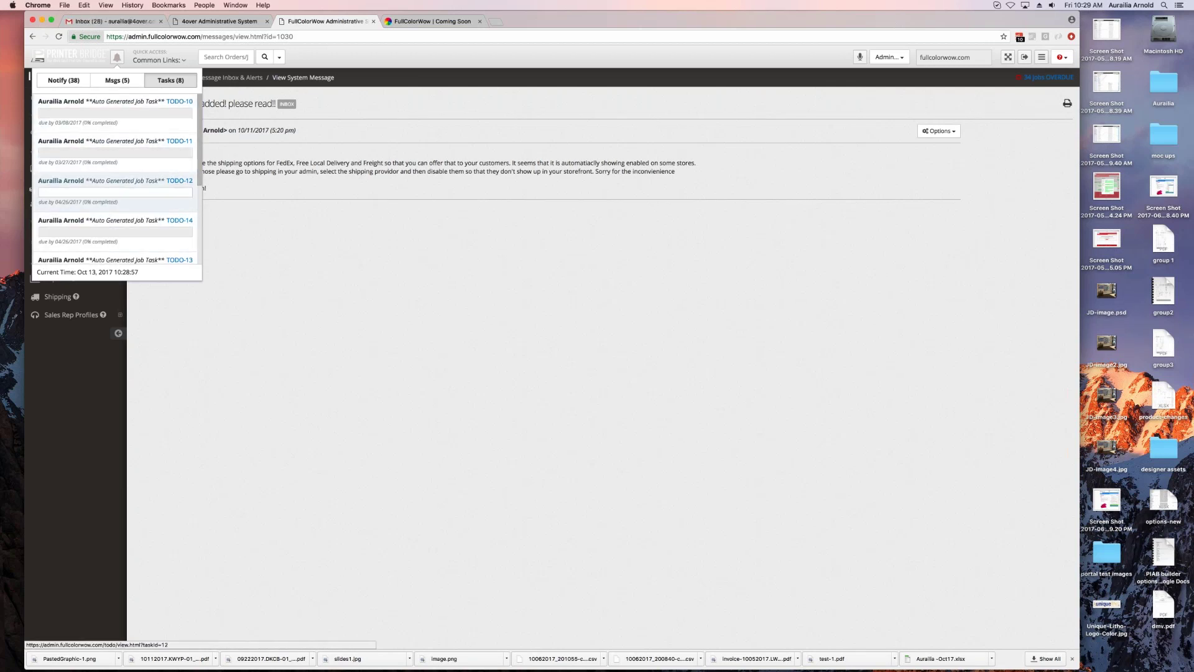
{"action": "scroll", "coordinate": [115, 211], "scroll_direction": "up", "scroll_amount": 4}
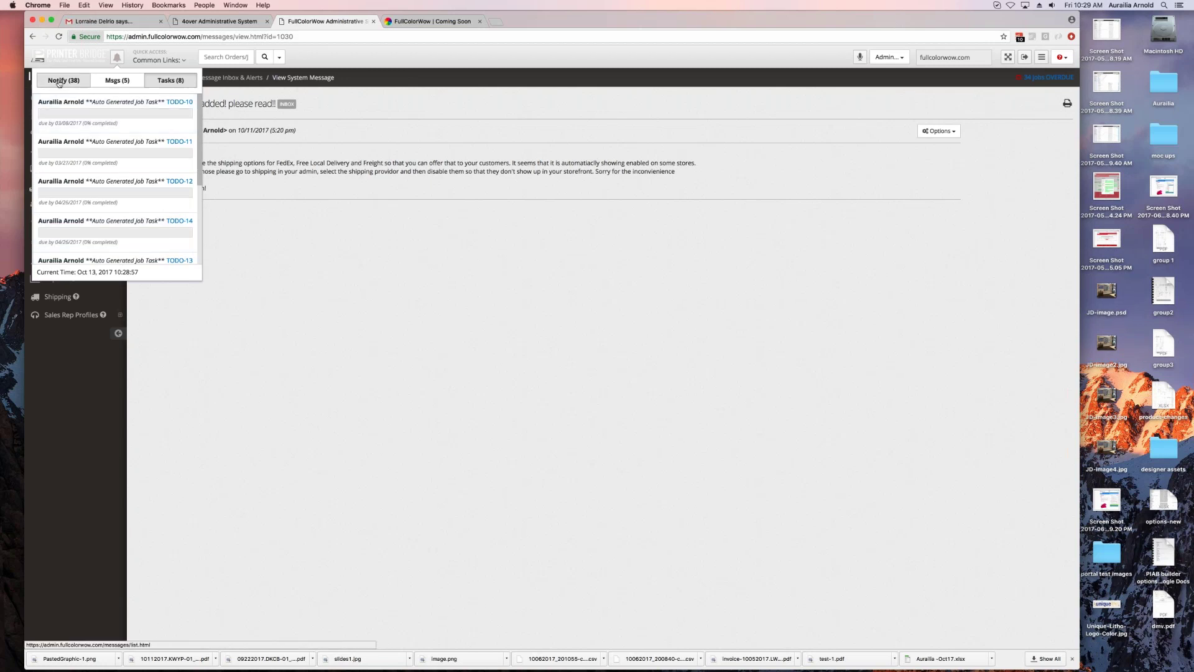
{"action": "left_click", "coordinate": [117, 58]}
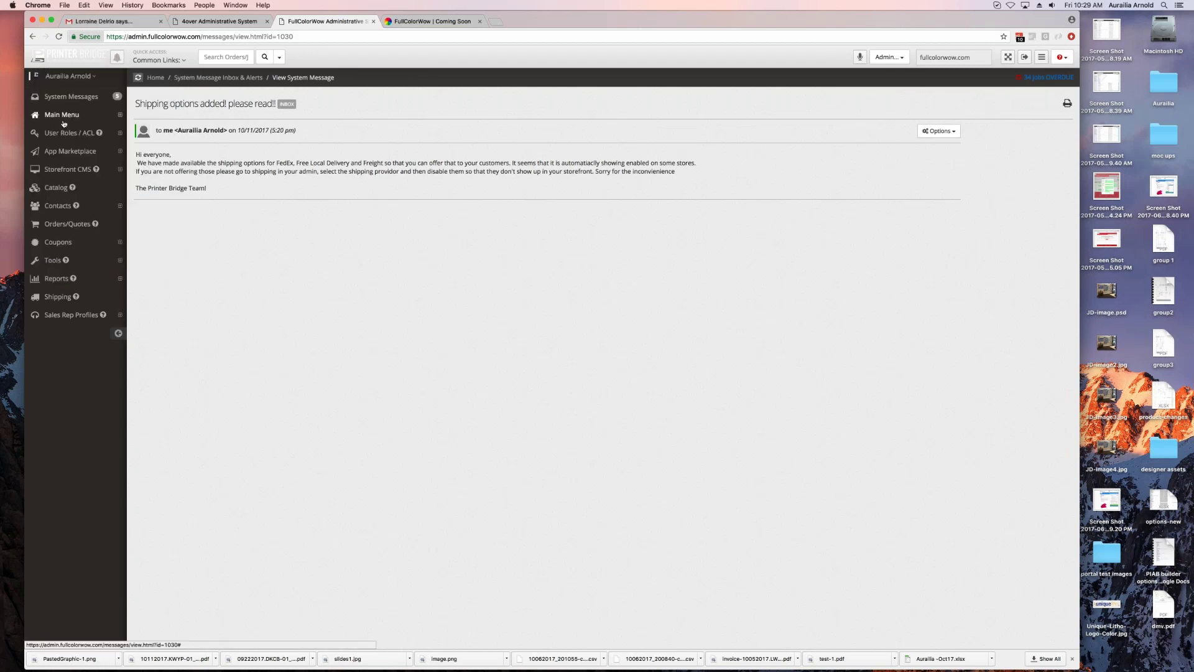
Step: Open the Roles list under User Roles / ACL and bring up the role switcher
{"action": "left_click", "coordinate": [95, 134]}
{"action": "left_click", "coordinate": [51, 154]}
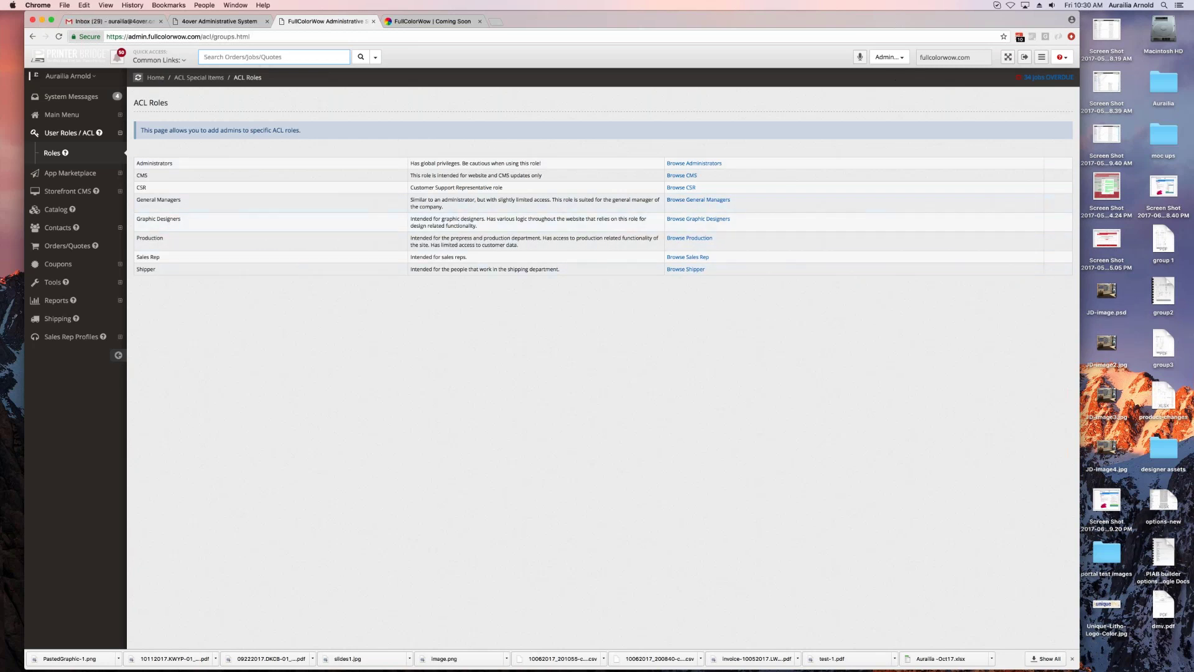
{"action": "left_click", "coordinate": [889, 56]}
Step: Switch to the Graphic Designers role and look at its Coupons section
{"action": "left_click", "coordinate": [861, 152]}
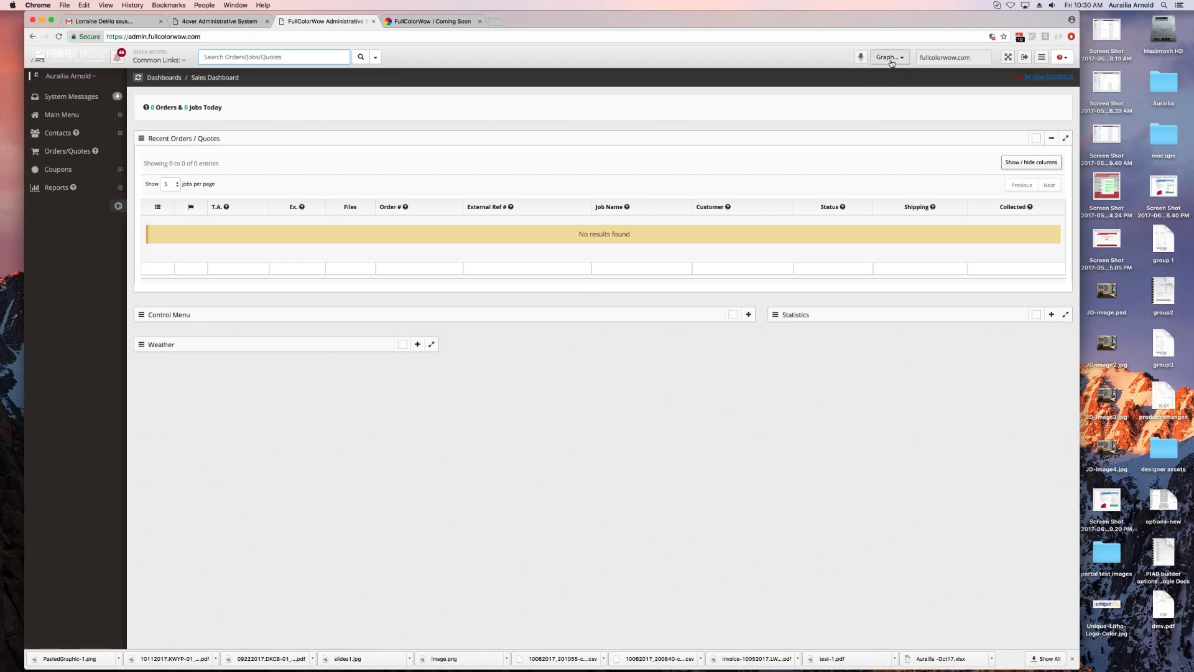
{"action": "left_click", "coordinate": [55, 172]}
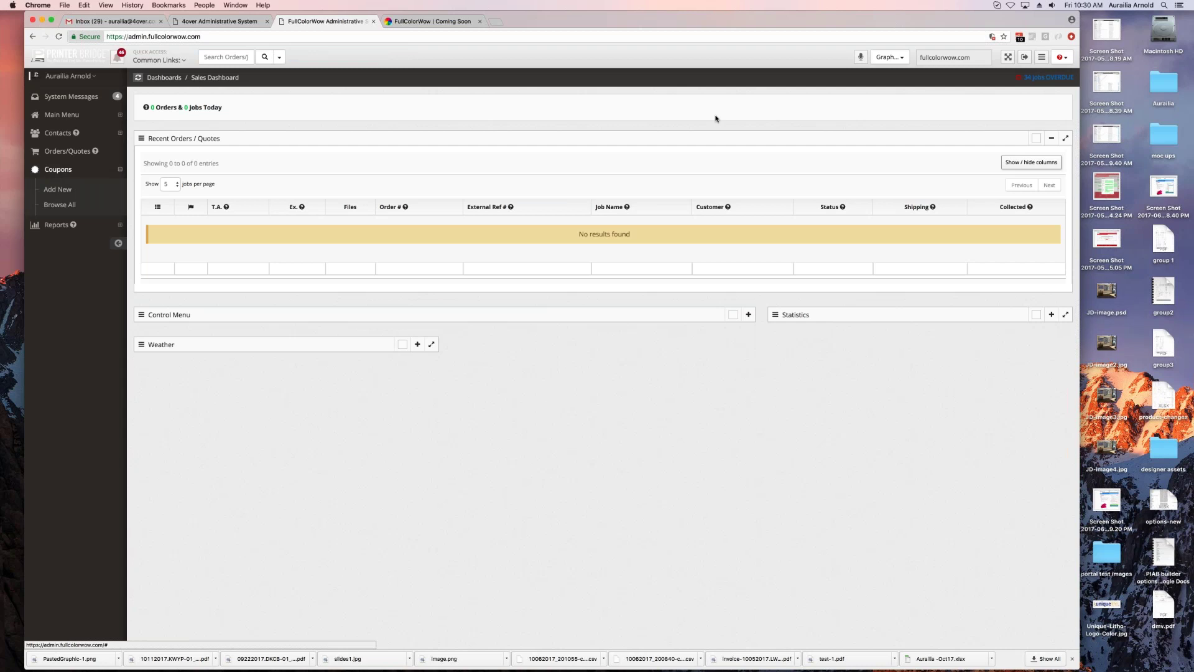
{"action": "left_click", "coordinate": [890, 56]}
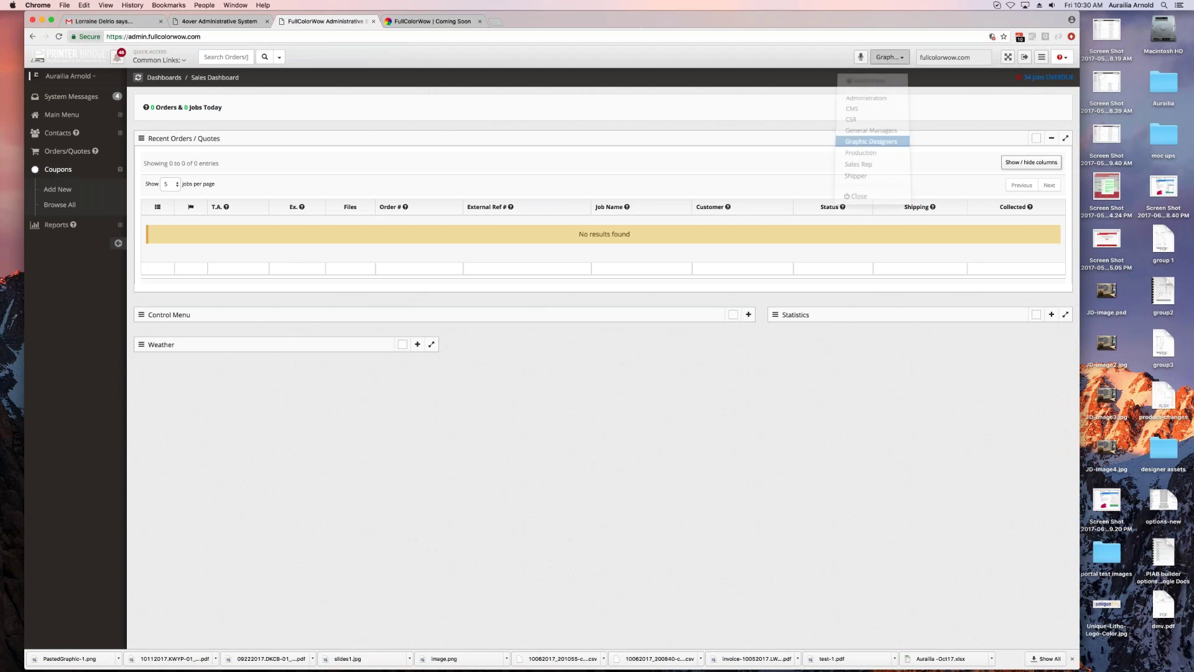
Step: Switch to the CMS role, explore Storefront CMS features, then return to Administrators
{"action": "left_click", "coordinate": [870, 109]}
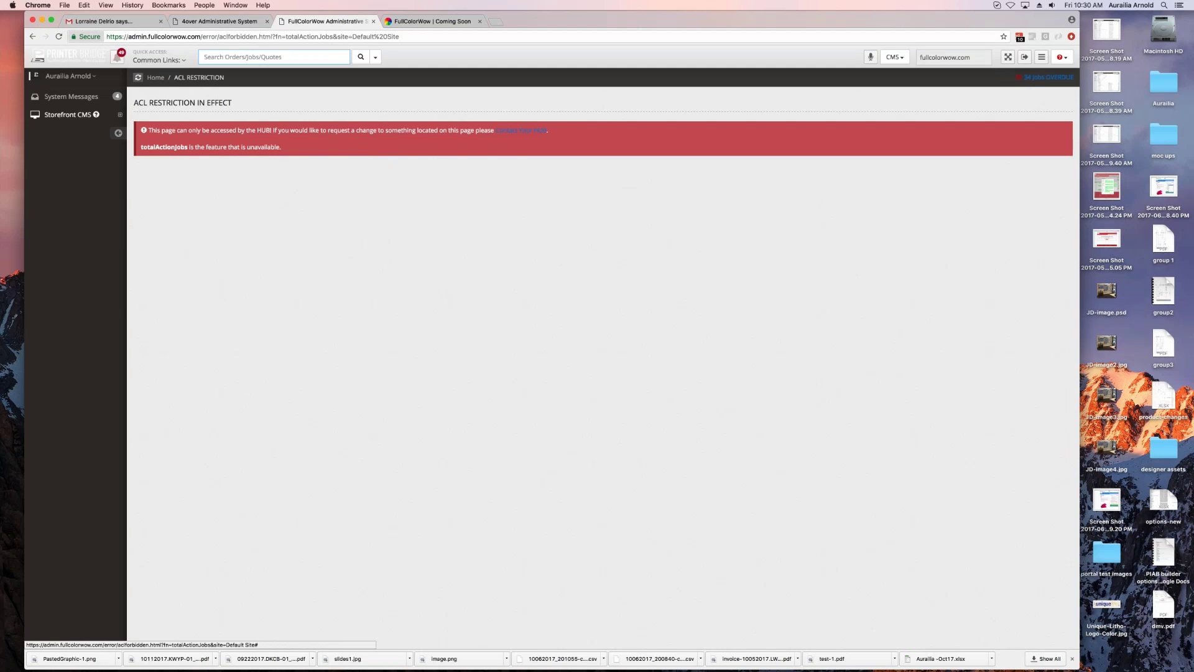
{"action": "left_click", "coordinate": [67, 115]}
{"action": "left_click", "coordinate": [62, 135]}
{"action": "left_click", "coordinate": [62, 135]}
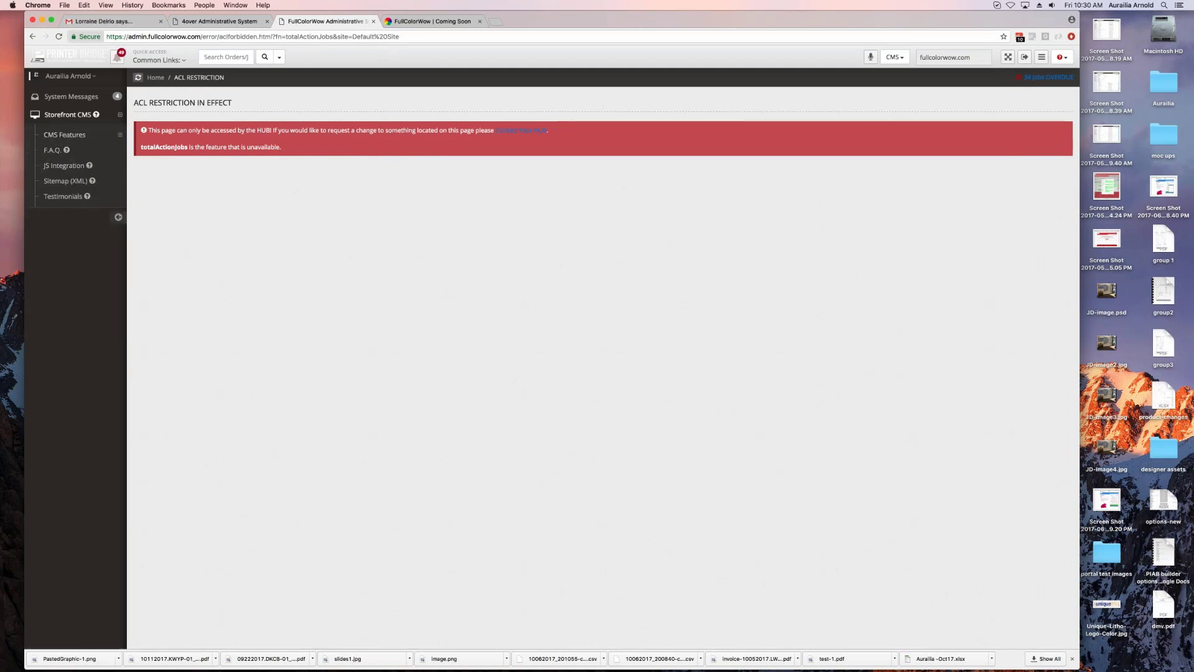
{"action": "left_click", "coordinate": [895, 56]}
{"action": "left_click", "coordinate": [871, 99]}
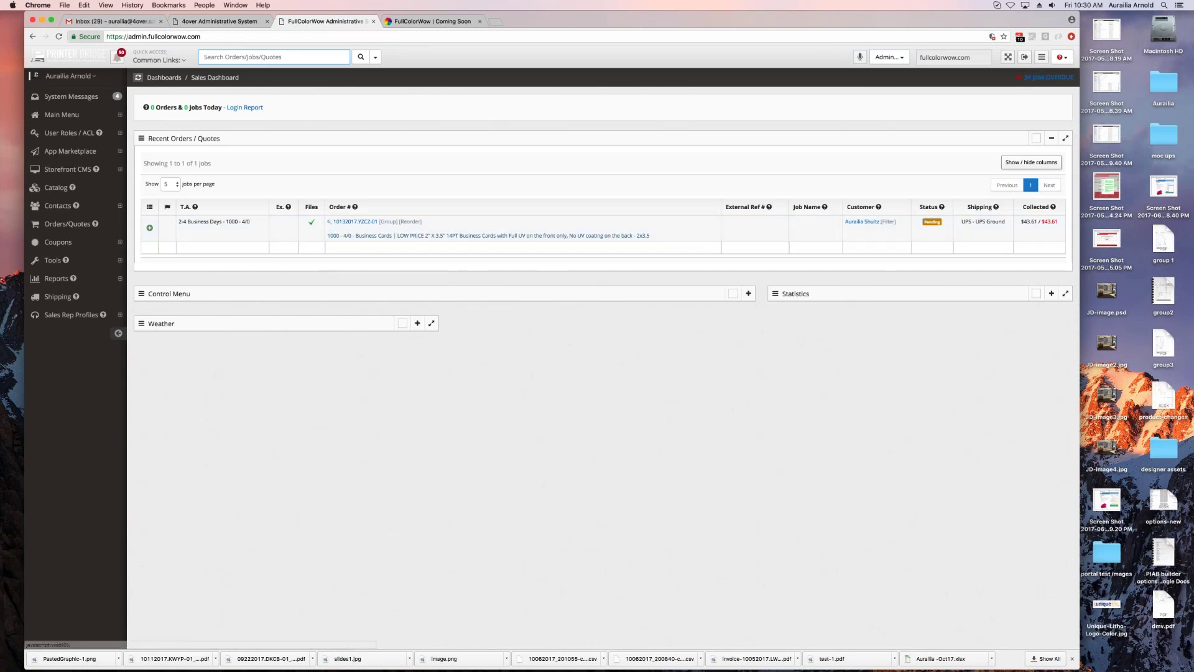
Step: Open job 10132017.YZCZ-01 and scroll through its addresses, product options and cost fields
{"action": "left_click", "coordinate": [316, 232]}
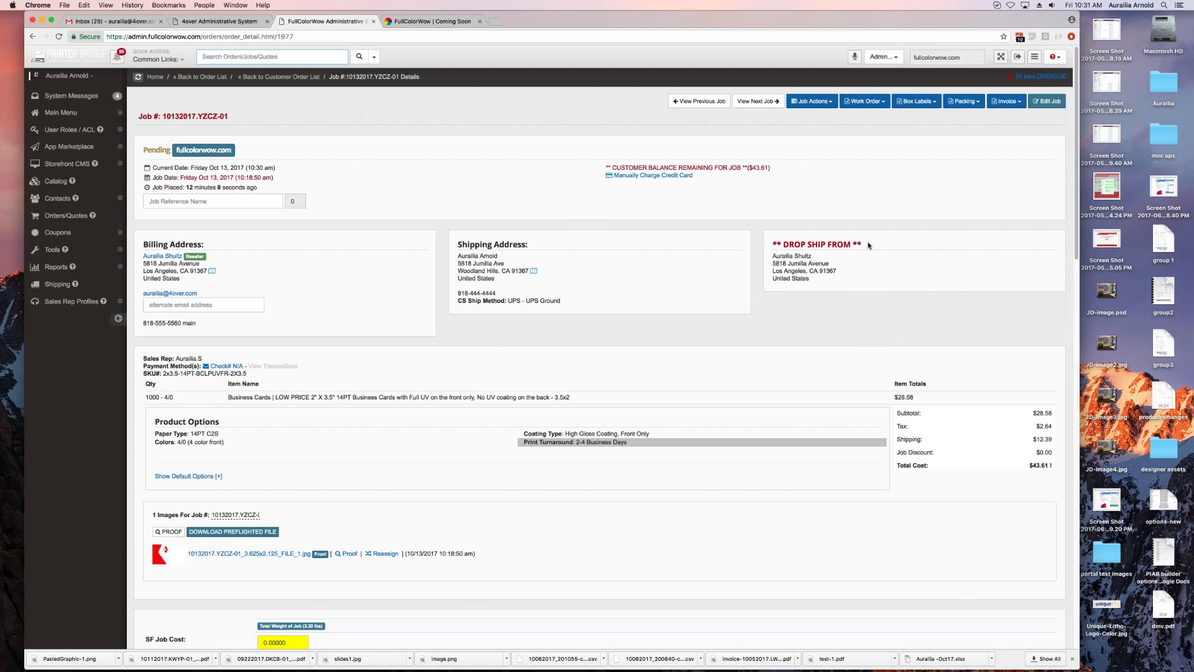
{"action": "left_click_drag", "start_coordinate": [865, 244], "coordinate": [763, 243]}
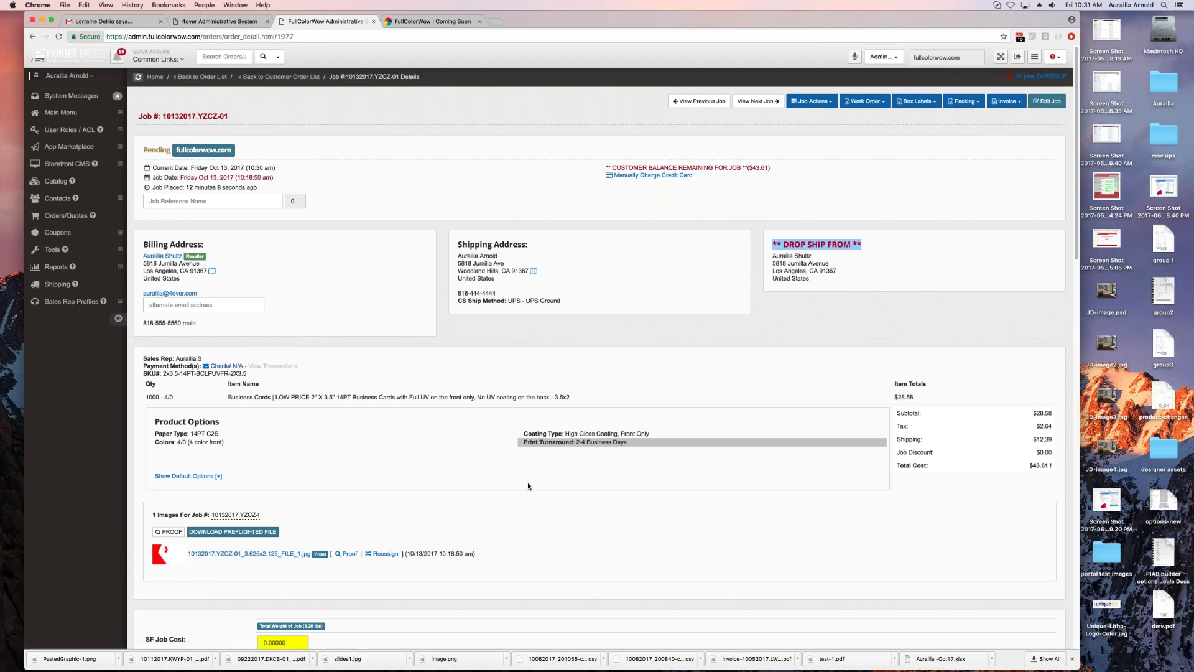
{"action": "scroll", "coordinate": [784, 466], "scroll_direction": "down", "scroll_amount": 1}
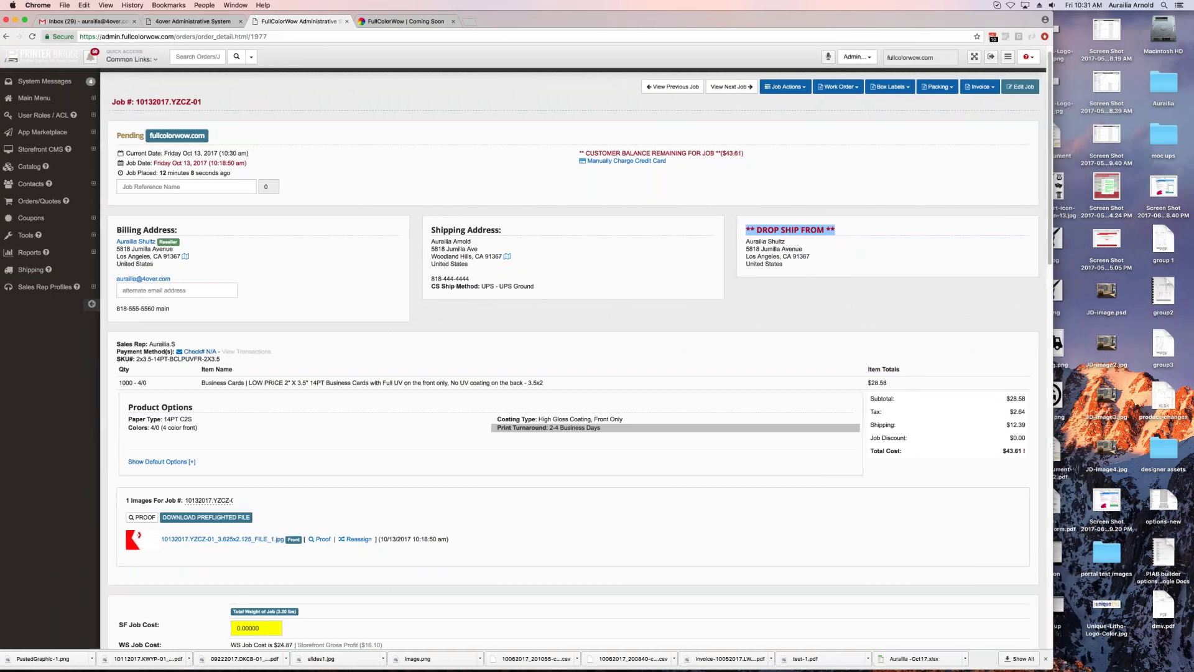
{"action": "scroll", "coordinate": [421, 482], "scroll_direction": "down", "scroll_amount": 5}
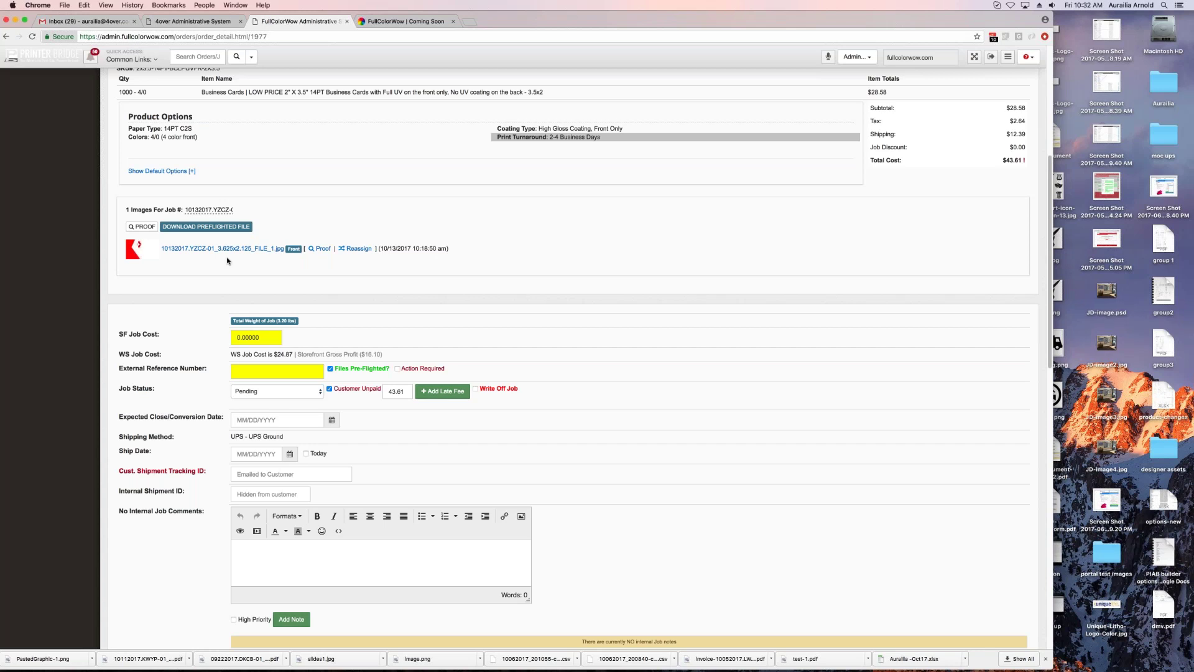
Step: Preview the job's preflighted artwork PDF, then review the job cost and storefront profit line
{"action": "left_click", "coordinate": [209, 227]}
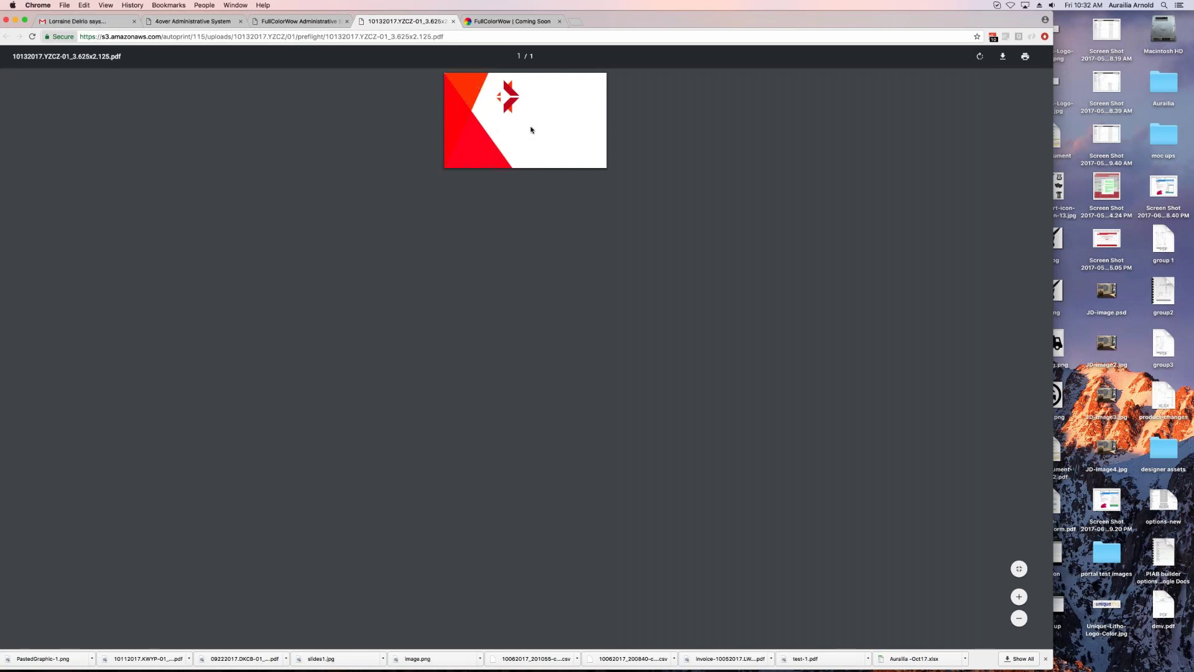
{"action": "left_click", "coordinate": [453, 21]}
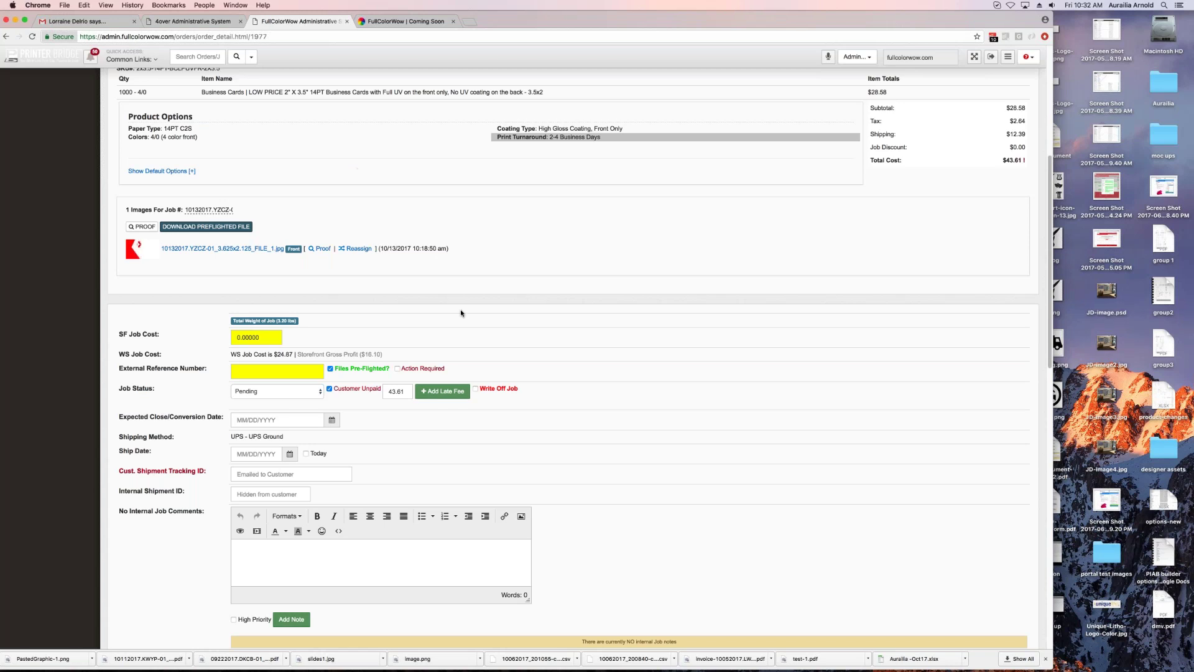
{"action": "scroll", "coordinate": [395, 284], "scroll_direction": "down", "scroll_amount": 2}
{"action": "scroll", "coordinate": [395, 284], "scroll_direction": "down", "scroll_amount": 1}
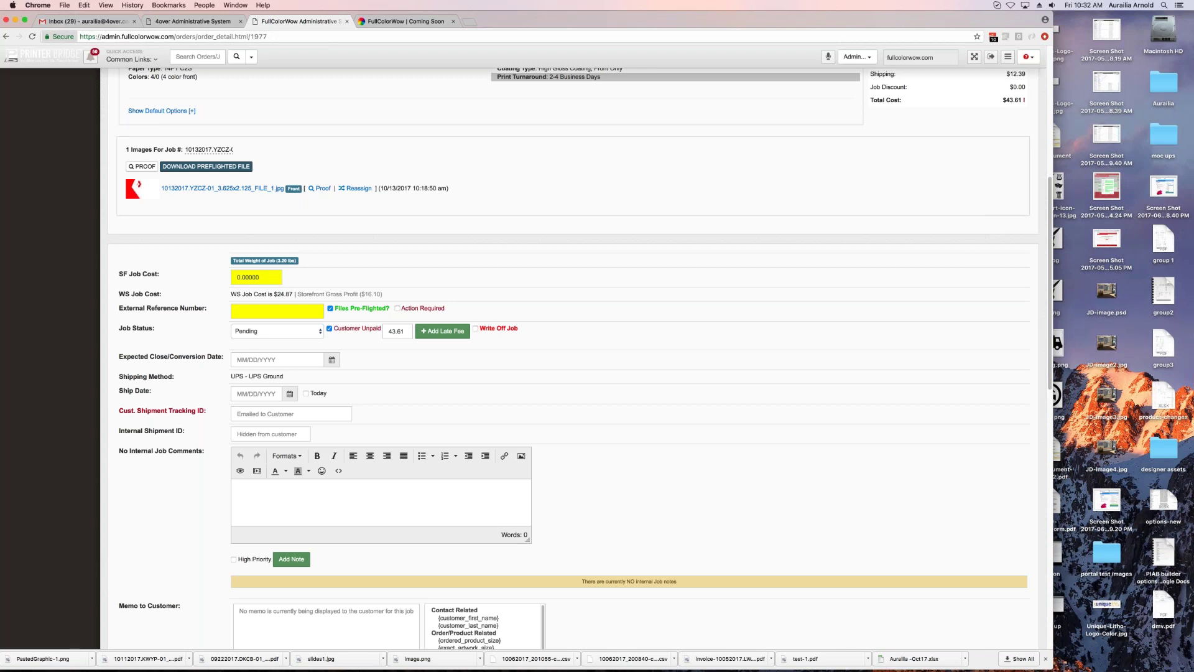
{"action": "left_click_drag", "start_coordinate": [294, 294], "coordinate": [375, 293]}
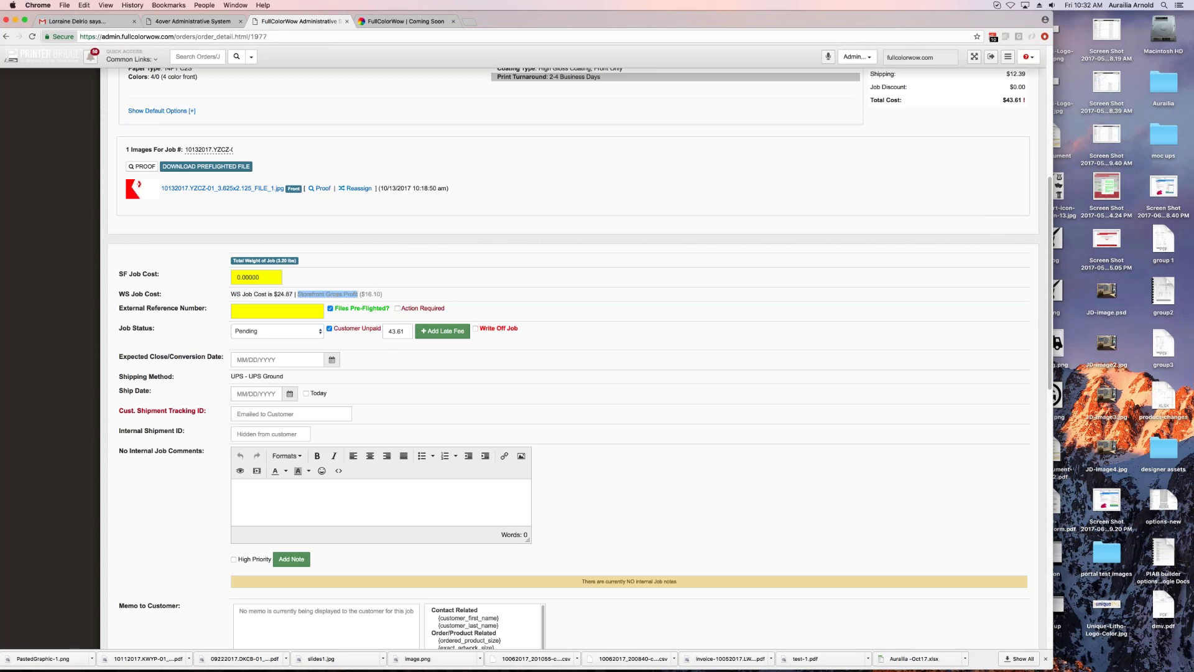
{"action": "scroll", "coordinate": [375, 294], "scroll_direction": "down", "scroll_amount": 3}
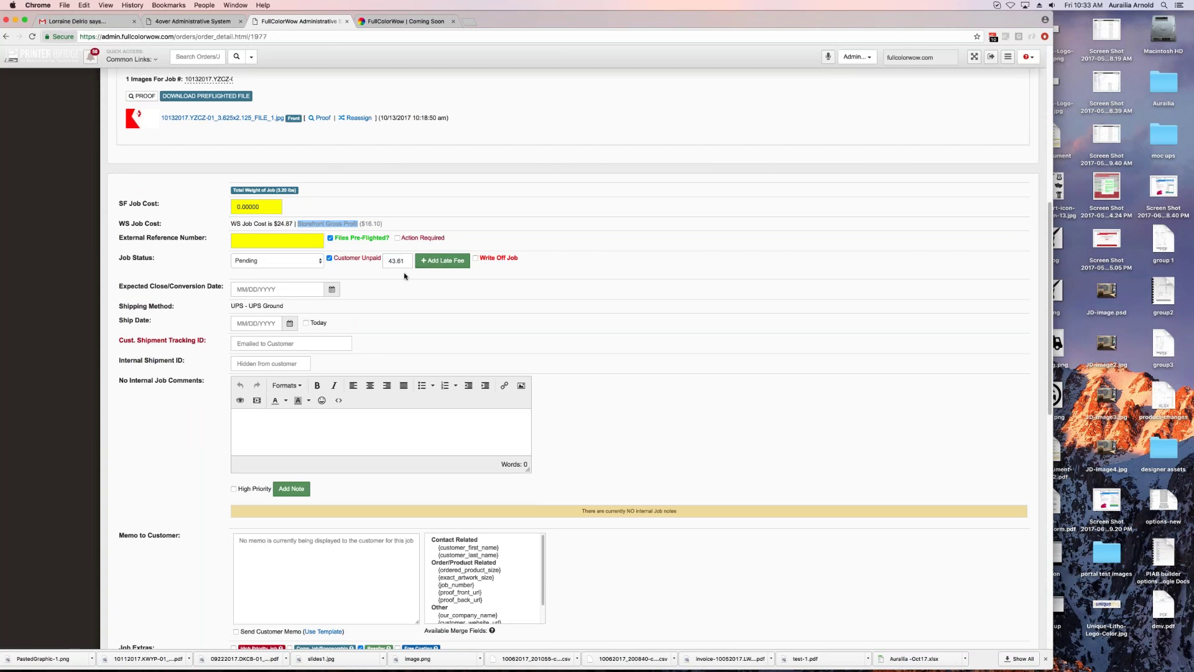
Step: Set the job status from Pending to Pre Press and select the tracking ID and External Reference Number fields
{"action": "left_click", "coordinate": [301, 265]}
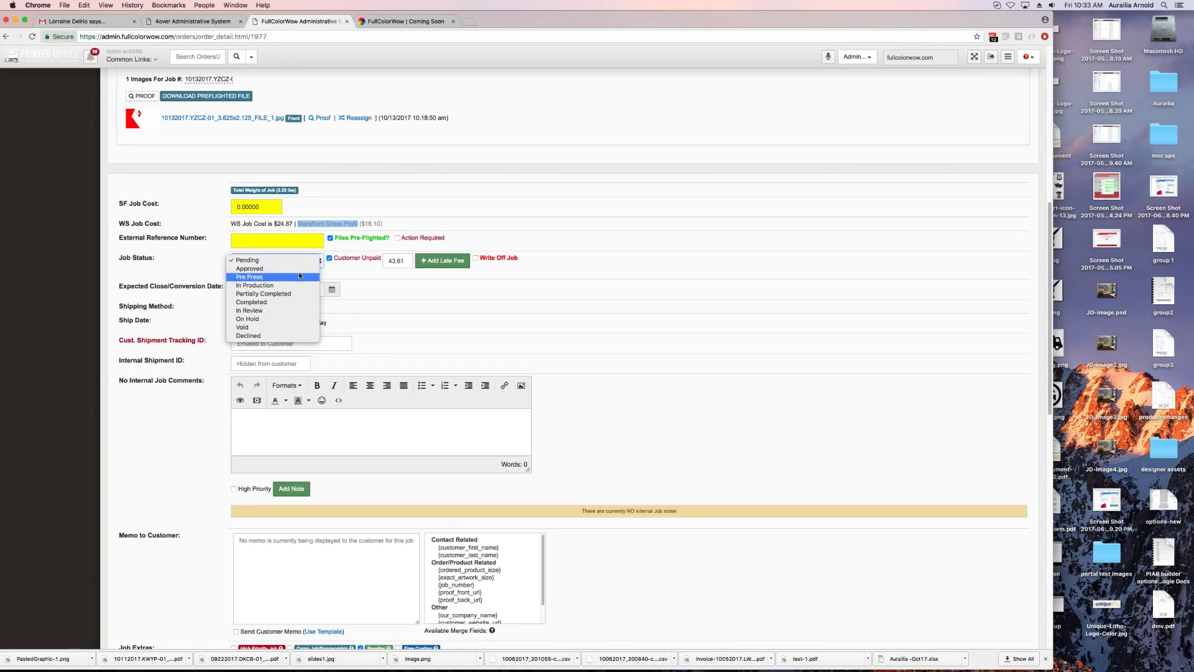
{"action": "left_click", "coordinate": [391, 277]}
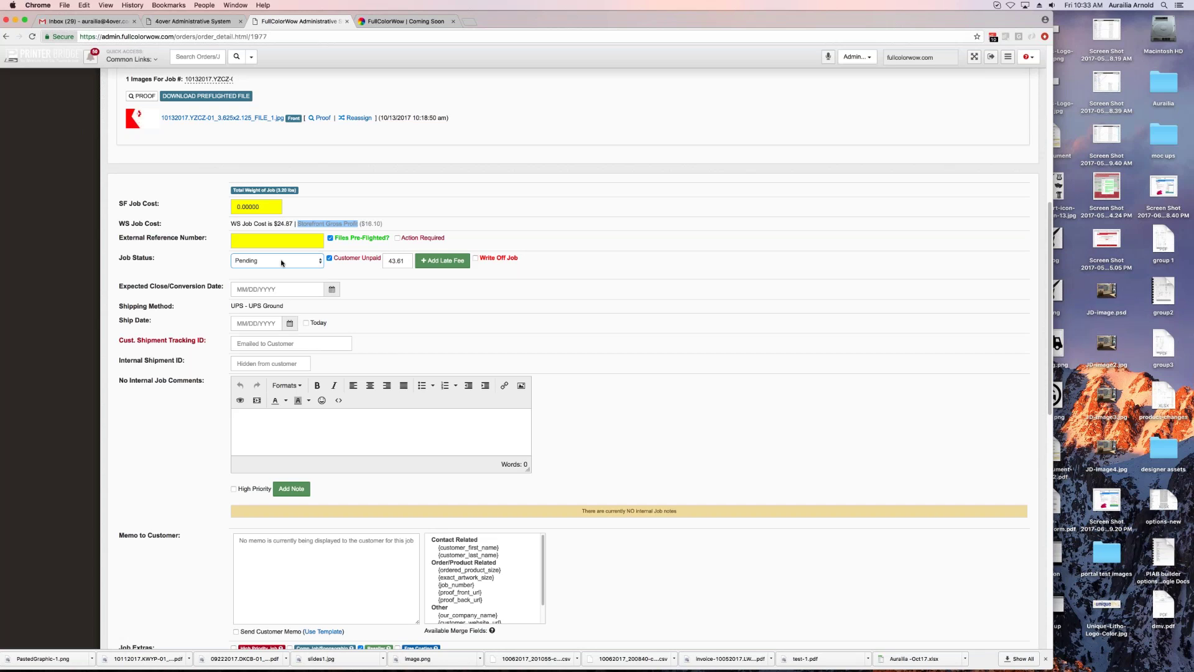
{"action": "left_click", "coordinate": [281, 262]}
{"action": "left_click", "coordinate": [282, 278]}
{"action": "scroll", "coordinate": [441, 327], "scroll_direction": "down", "scroll_amount": 2}
{"action": "scroll", "coordinate": [429, 314], "scroll_direction": "down", "scroll_amount": 1}
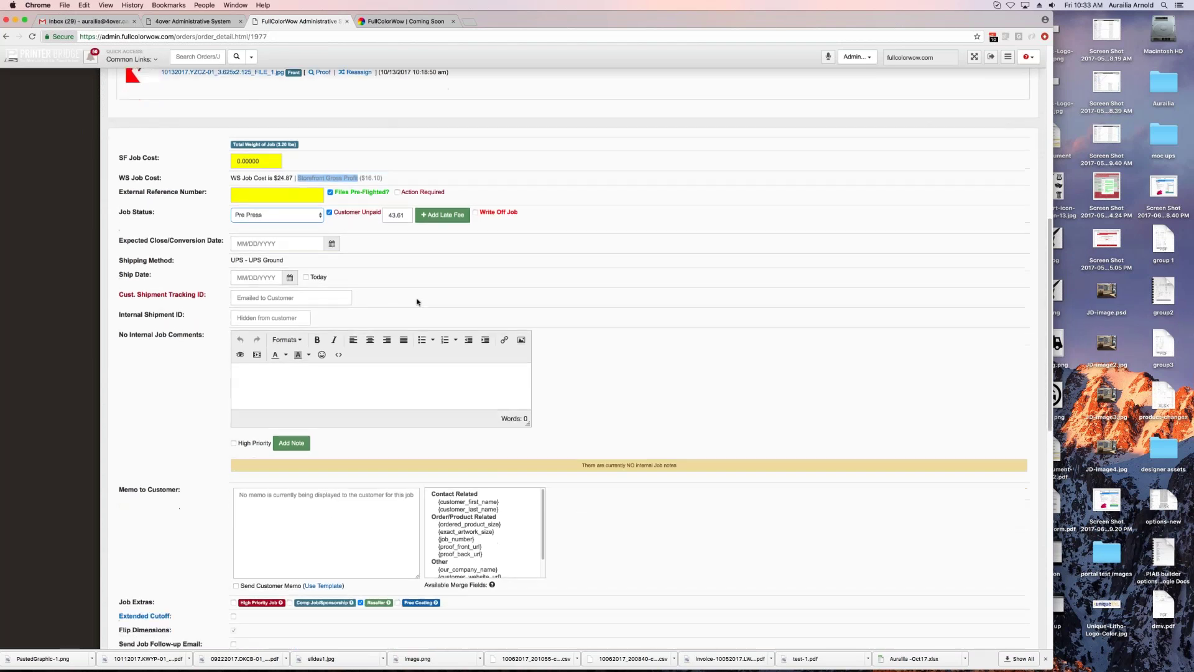
{"action": "left_click", "coordinate": [272, 297]}
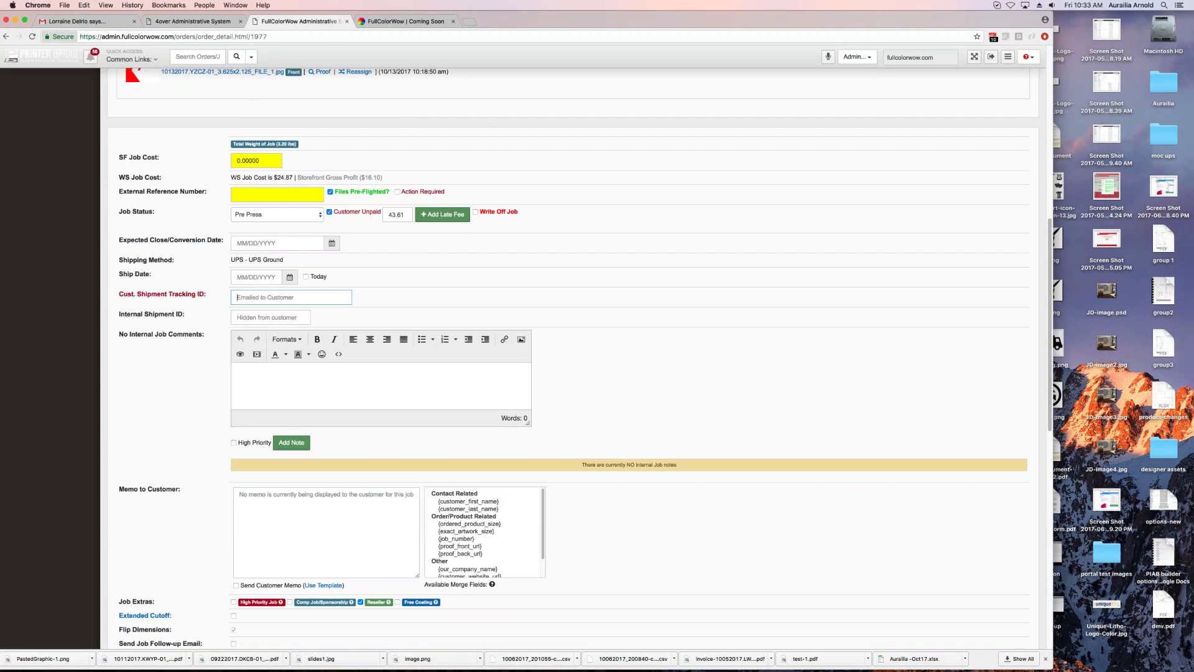
{"action": "left_click", "coordinate": [277, 194]}
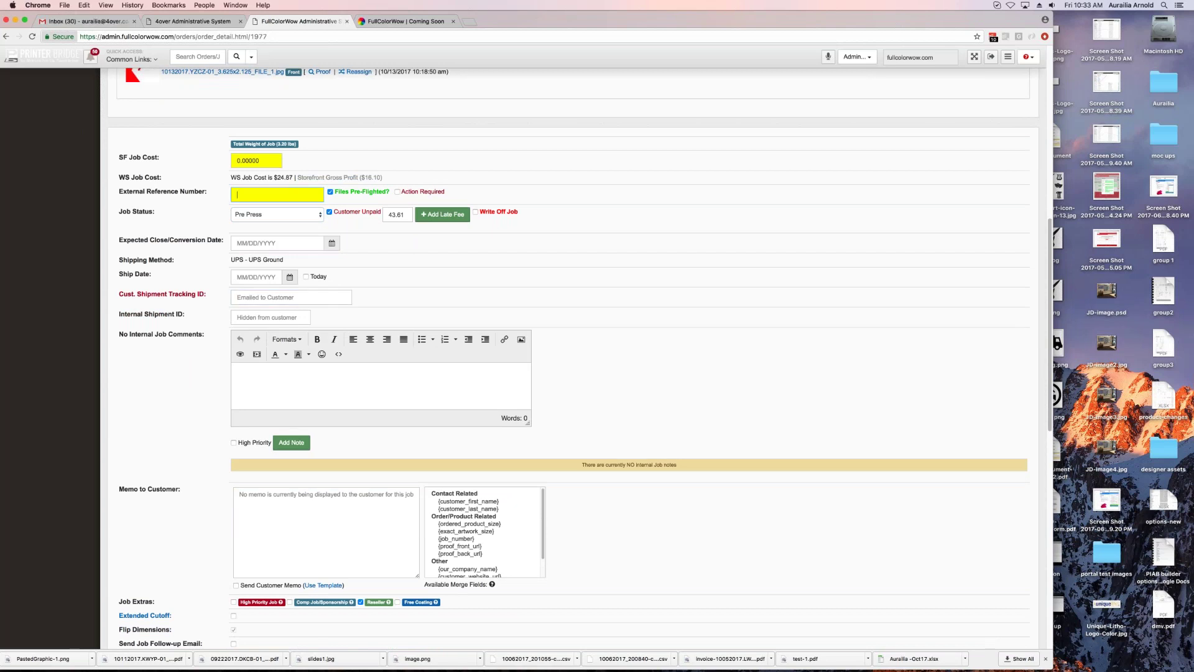
{"action": "left_click", "coordinate": [304, 298]}
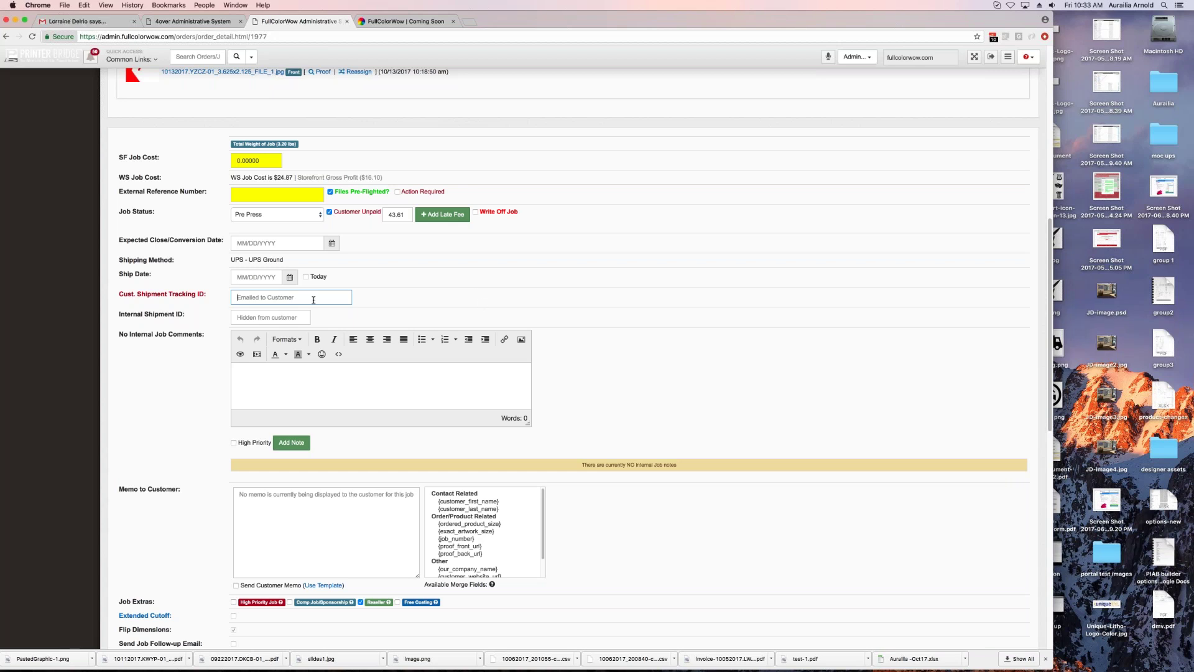
{"action": "scroll", "coordinate": [460, 294], "scroll_direction": "down", "scroll_amount": 2}
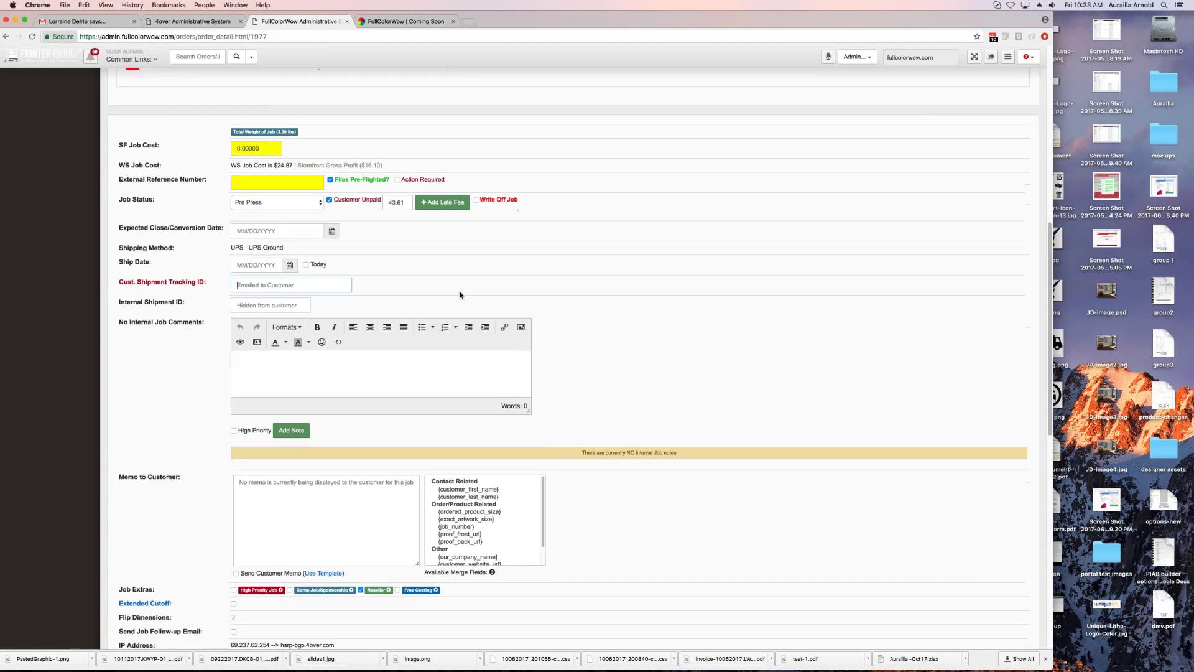
{"action": "left_click", "coordinate": [318, 327]}
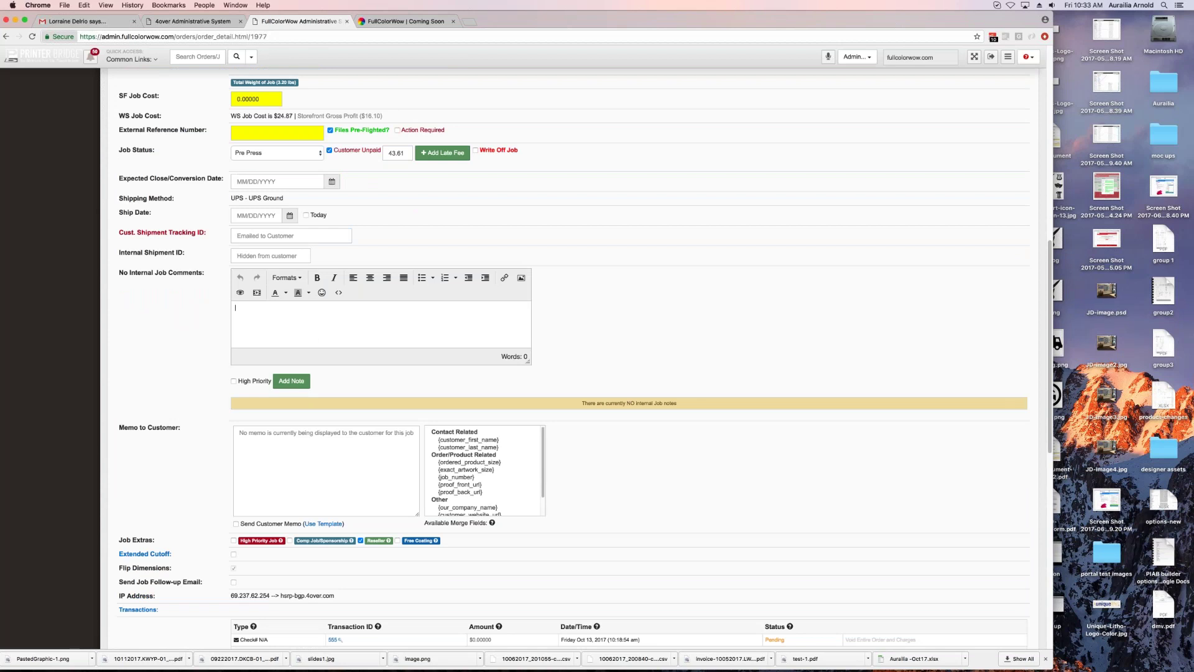
{"action": "scroll", "coordinate": [401, 344], "scroll_direction": "down", "scroll_amount": 4}
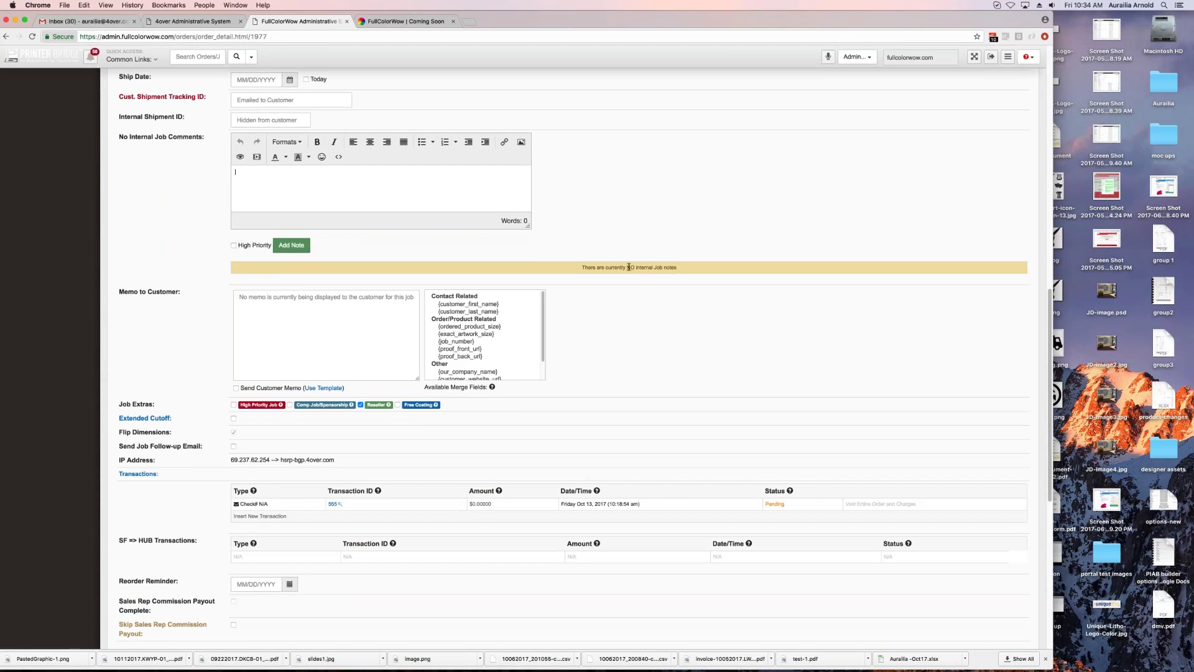
{"action": "left_click", "coordinate": [235, 172]}
{"action": "scroll", "coordinate": [839, 258], "scroll_direction": "up", "scroll_amount": 3}
{"action": "scroll", "coordinate": [840, 258], "scroll_direction": "down", "scroll_amount": 5}
{"action": "scroll", "coordinate": [331, 267], "scroll_direction": "up", "scroll_amount": 2}
{"action": "left_click", "coordinate": [330, 267]}
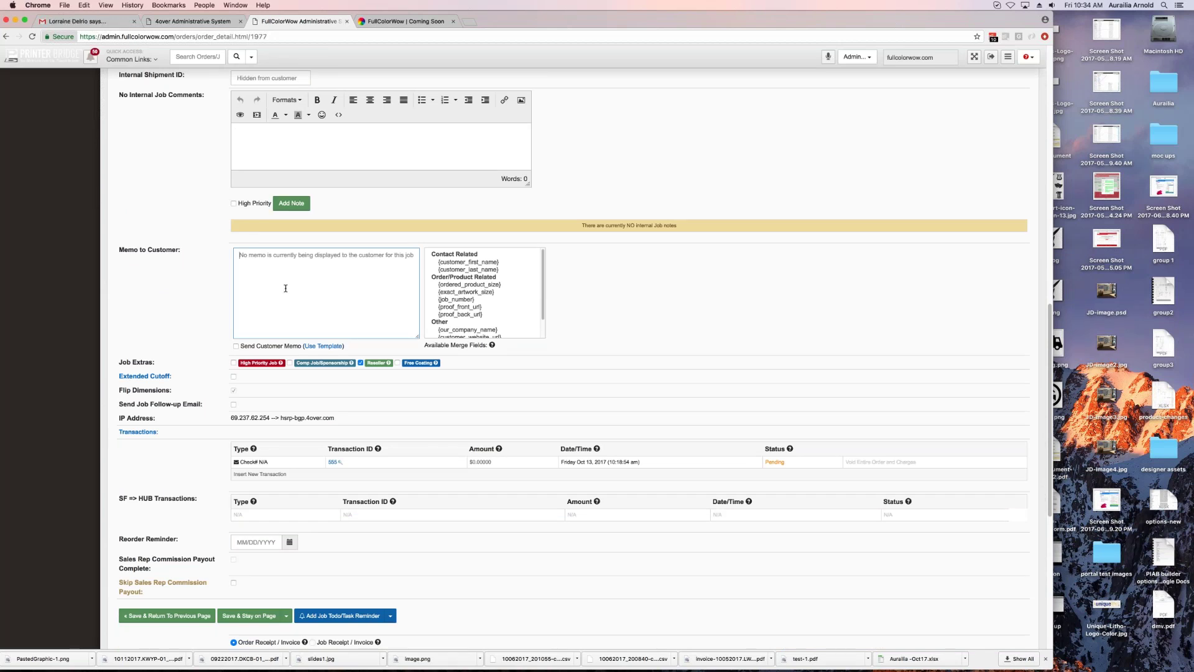
Step: Insert the Intro, Resolution and Outro templates into the customer memo and review the upload link text
{"action": "left_click", "coordinate": [331, 346]}
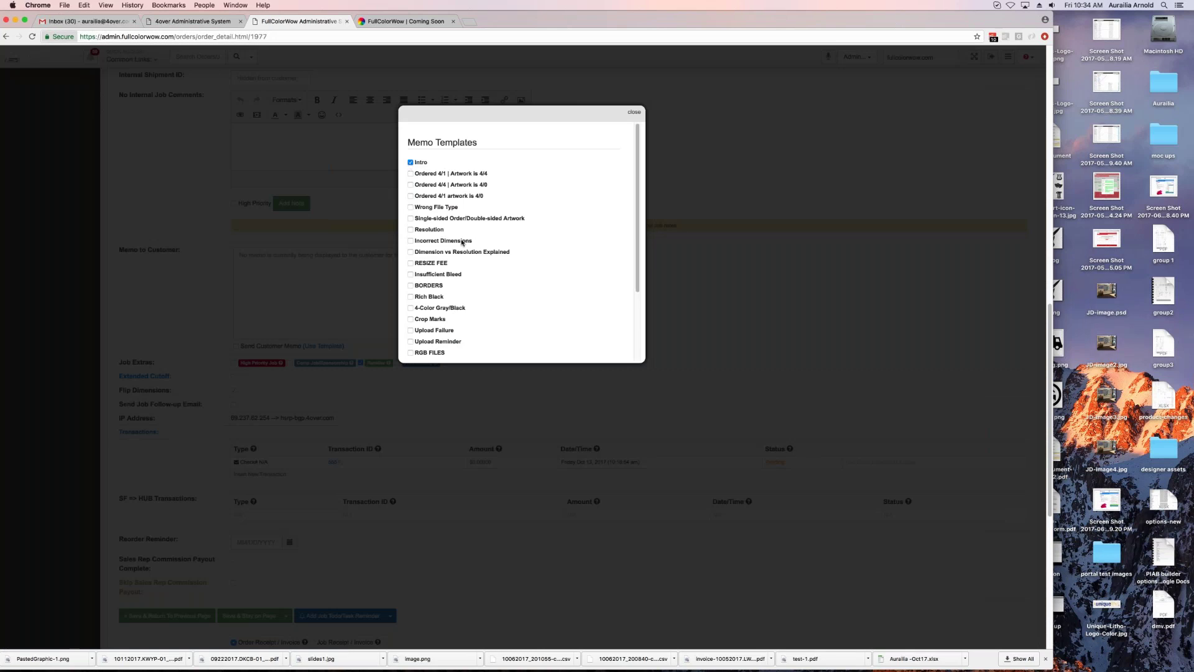
{"action": "left_click", "coordinate": [428, 231]}
{"action": "scroll", "coordinate": [521, 267], "scroll_direction": "down", "scroll_amount": 5}
{"action": "left_click", "coordinate": [440, 324]}
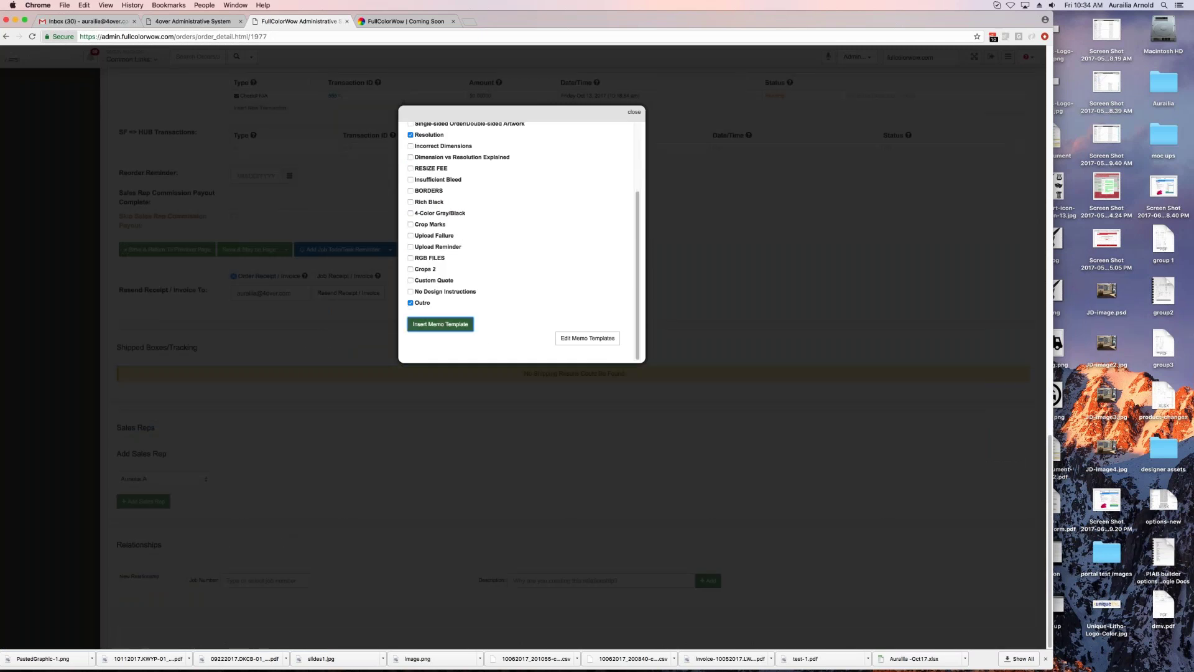
{"action": "scroll", "coordinate": [474, 348], "scroll_direction": "up", "scroll_amount": 5}
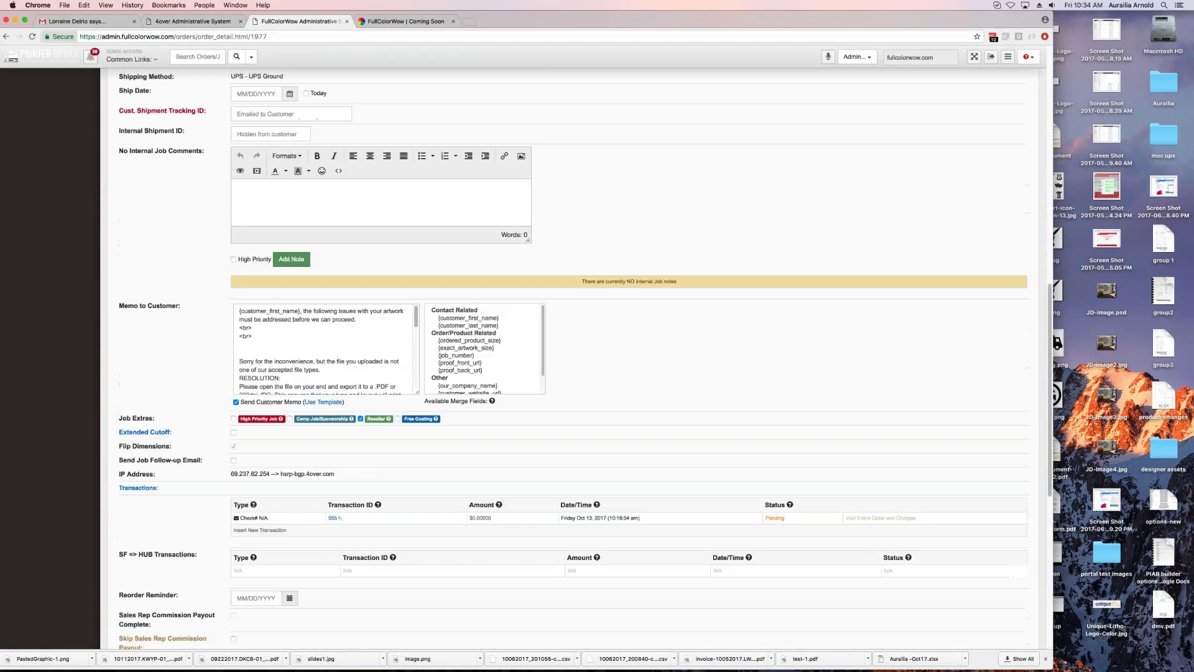
{"action": "left_click_drag", "start_coordinate": [304, 310], "coordinate": [414, 332]}
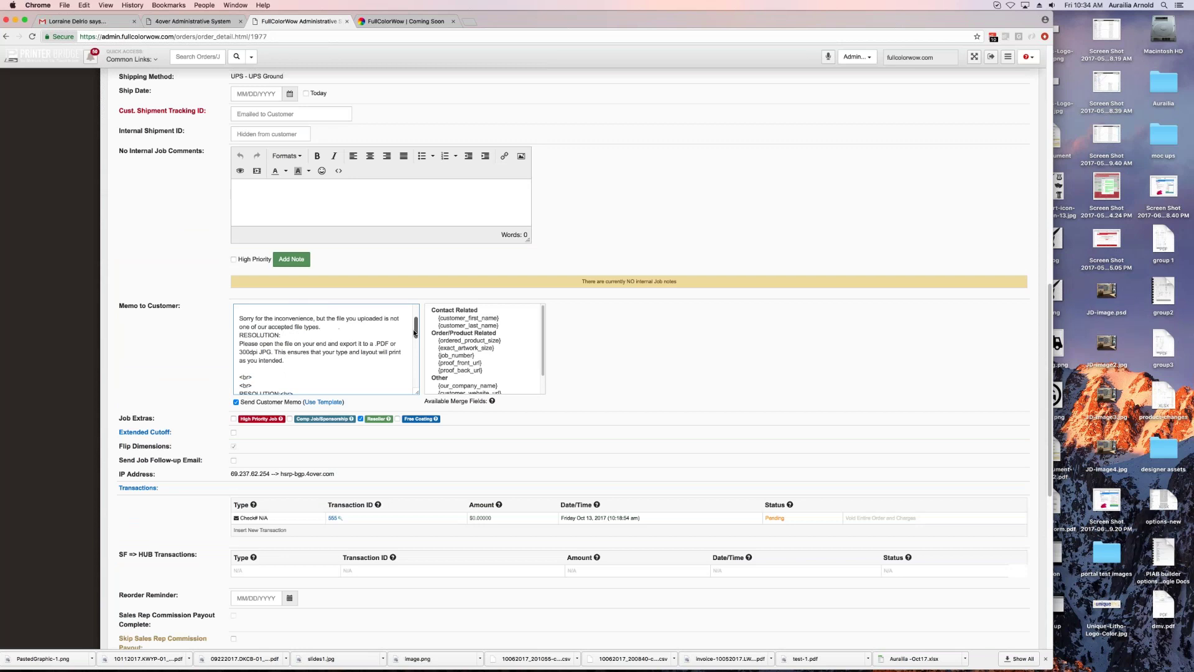
{"action": "left_click_drag", "start_coordinate": [414, 333], "coordinate": [414, 335]}
{"action": "left_click_drag", "start_coordinate": [414, 336], "coordinate": [411, 381]}
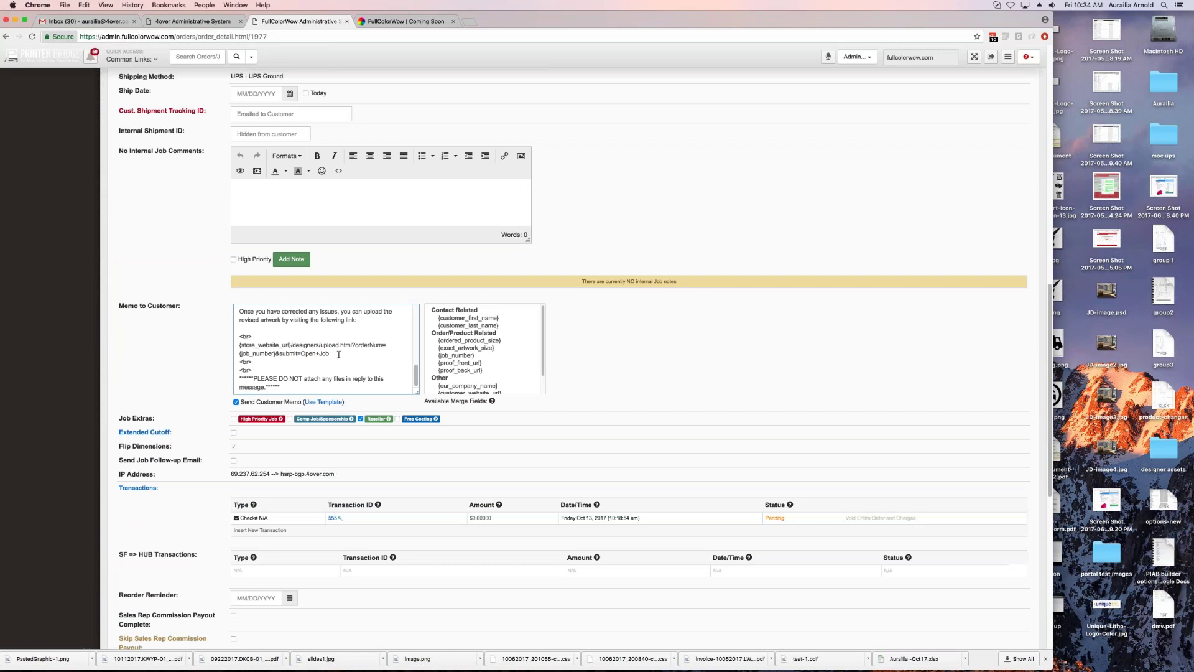
{"action": "left_click_drag", "start_coordinate": [333, 355], "coordinate": [225, 342]}
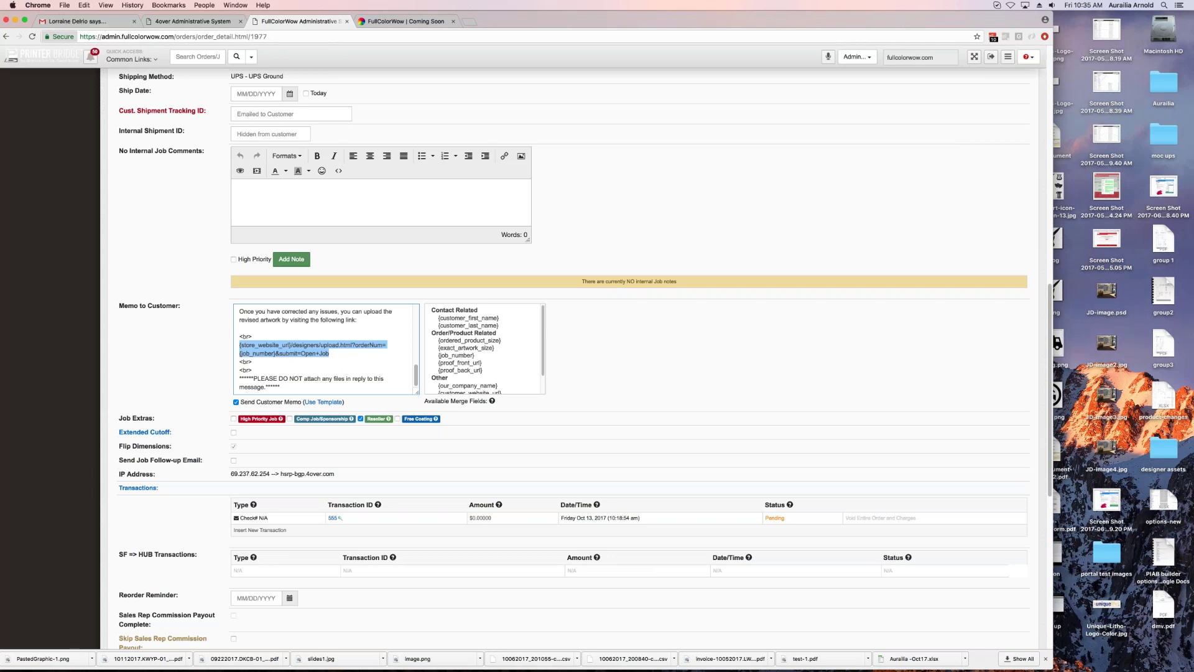
{"action": "scroll", "coordinate": [376, 421], "scroll_direction": "down", "scroll_amount": 5}
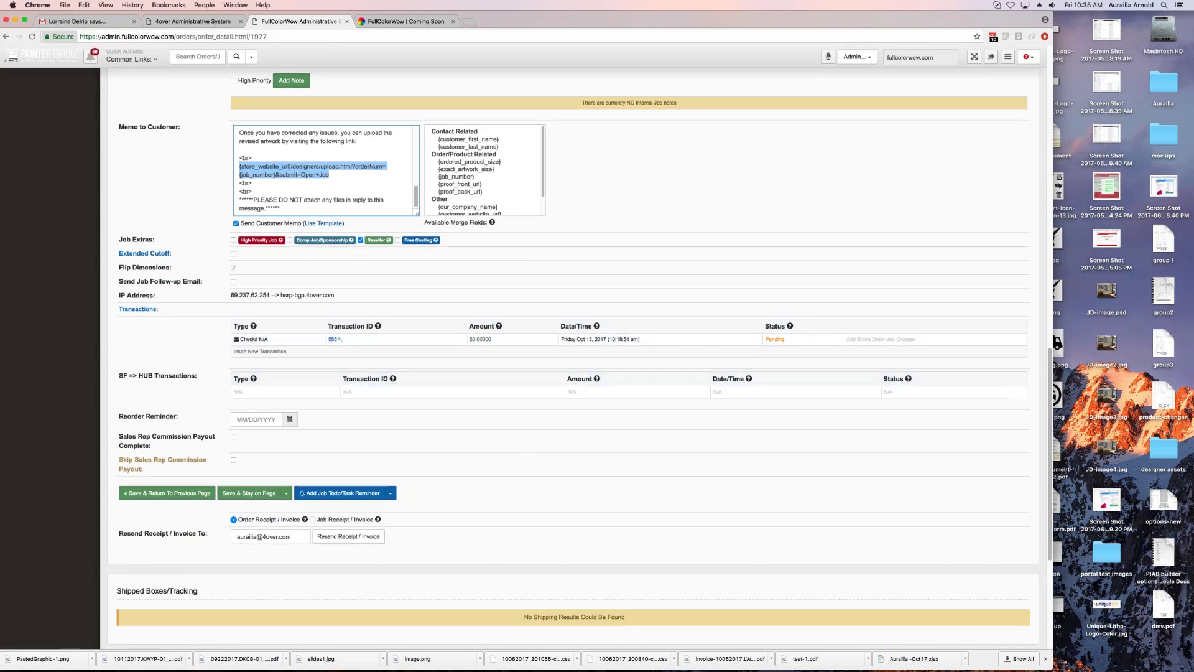
Step: Check the reorder reminder calendar and the Work Order, Box Label and Packing Slip menus
{"action": "left_click", "coordinate": [257, 419]}
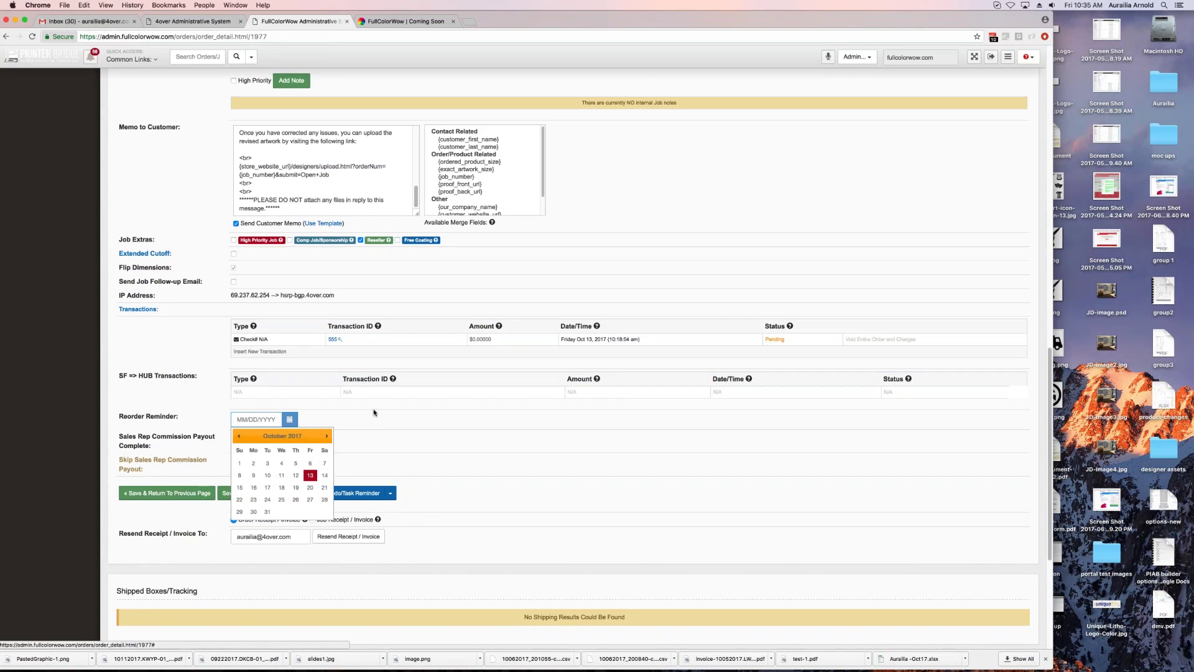
{"action": "left_click", "coordinate": [340, 493]}
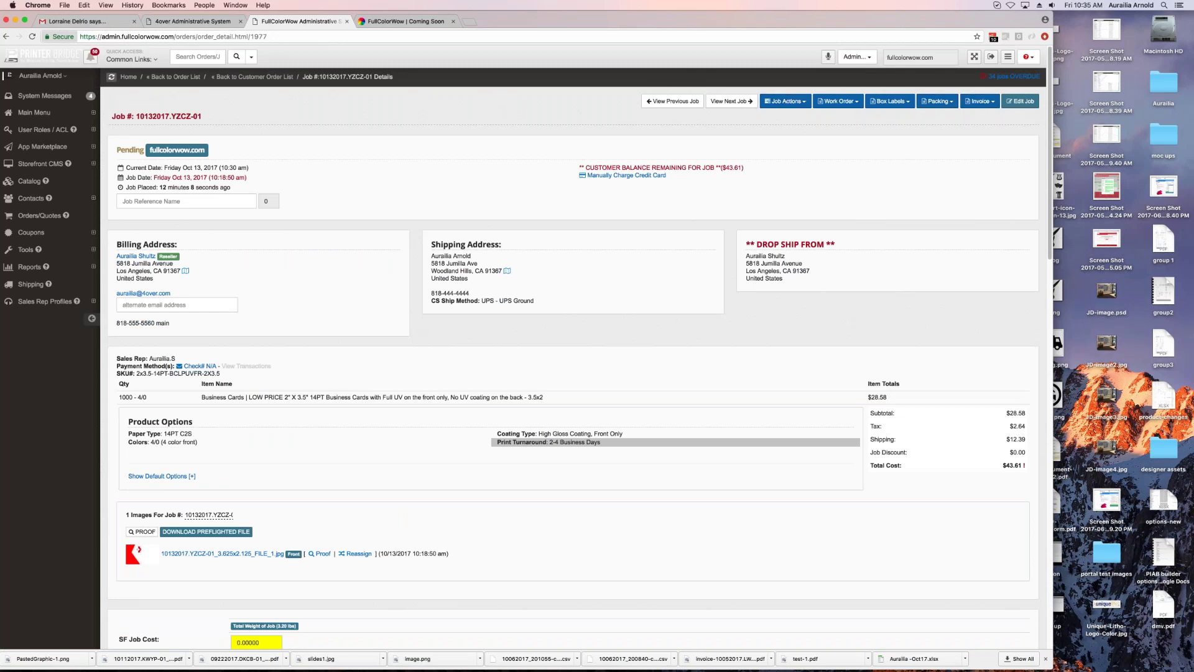
{"action": "left_click", "coordinate": [848, 102]}
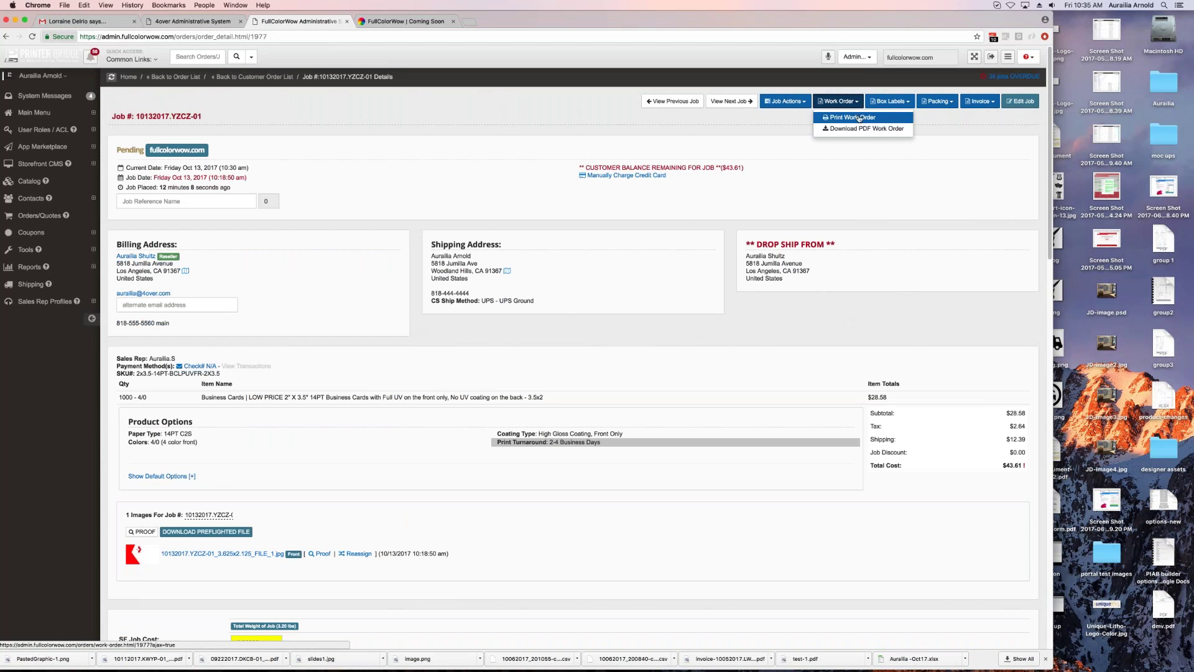
{"action": "left_click", "coordinate": [901, 103]}
{"action": "left_click", "coordinate": [941, 102]}
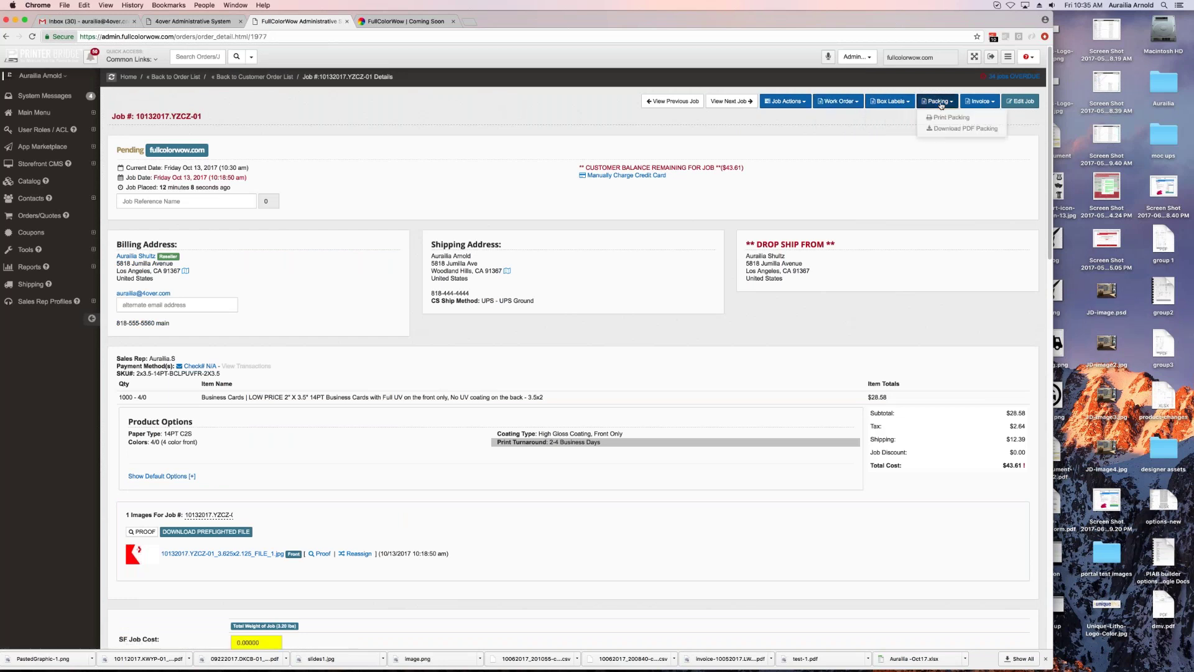
Step: Check the Invoice print, download and email options, then open job 10132017.YZCZ-01 for editing
{"action": "left_click", "coordinate": [981, 102]}
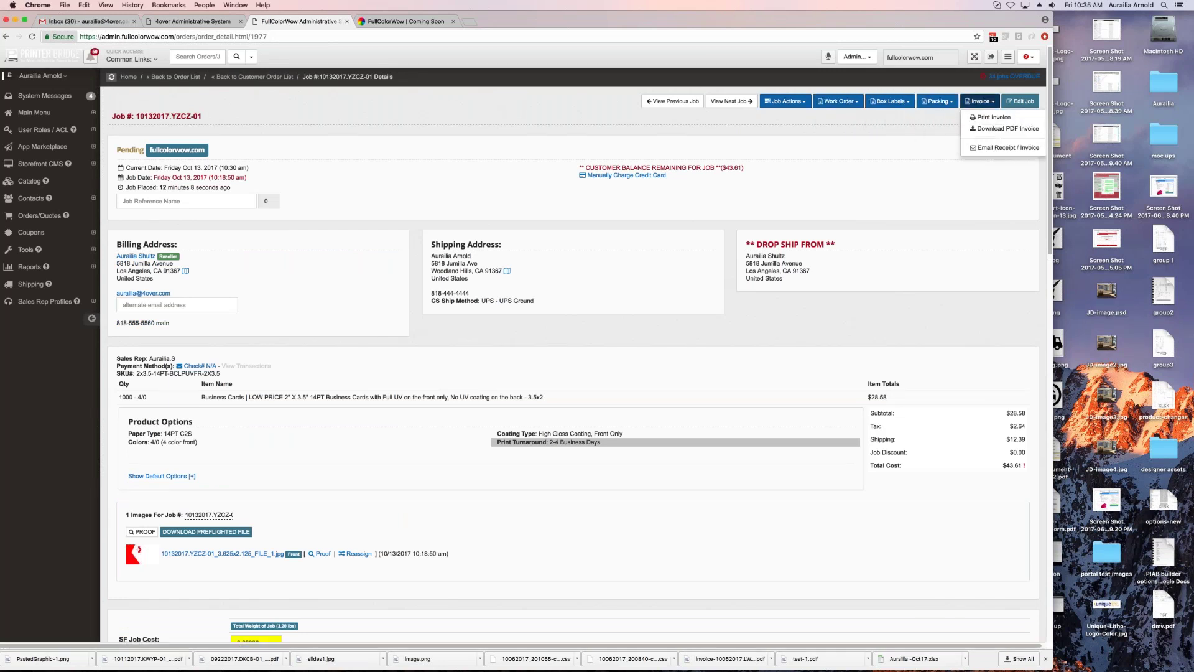
{"action": "mouse_move", "coordinate": [907, 16]}
{"action": "left_mouse_down"}
{"action": "mouse_move", "coordinate": [873, 16]}
{"action": "mouse_move", "coordinate": [890, 14]}
{"action": "left_mouse_up"}
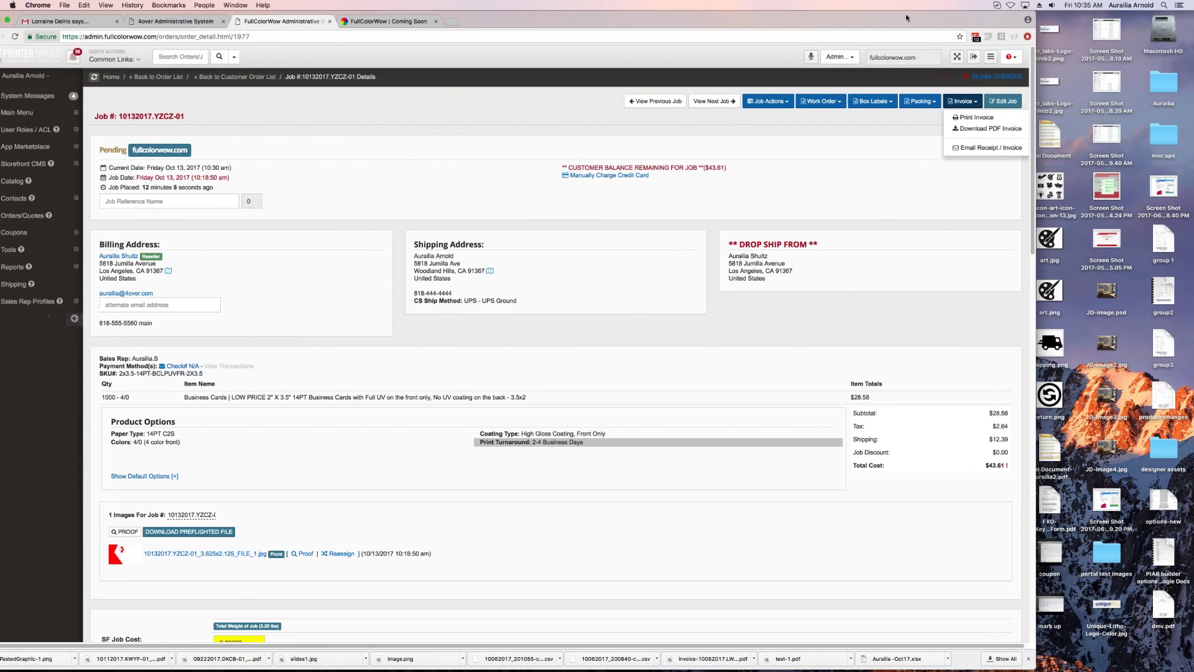
{"action": "left_click", "coordinate": [790, 144]}
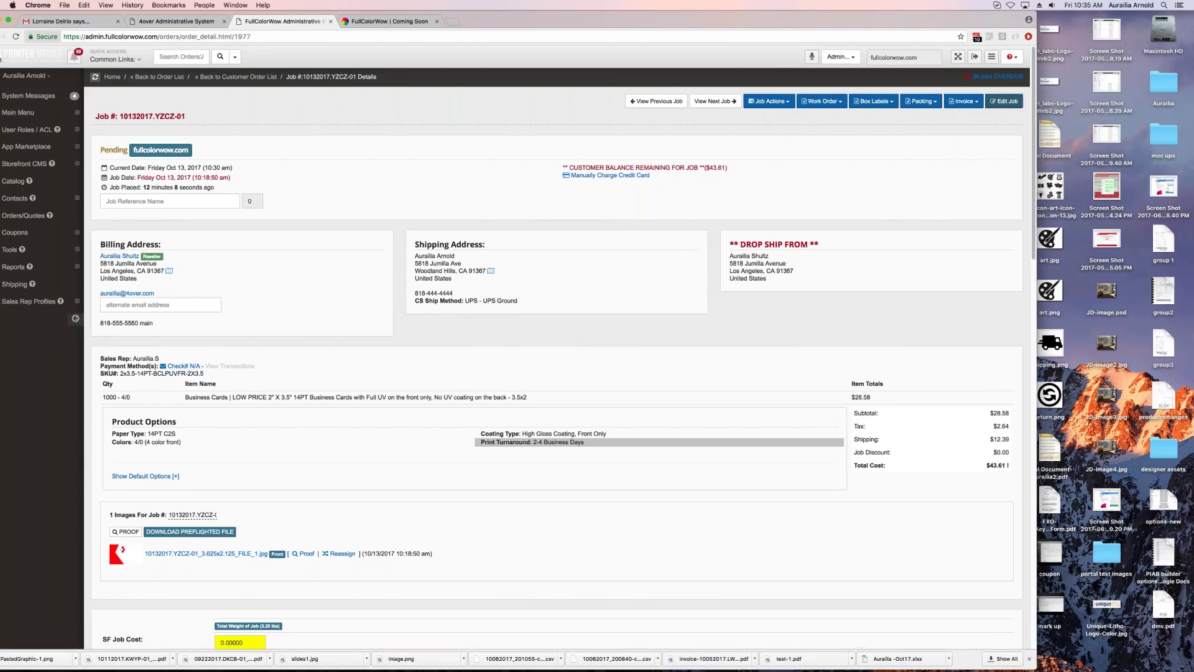
{"action": "left_click", "coordinate": [1004, 102]}
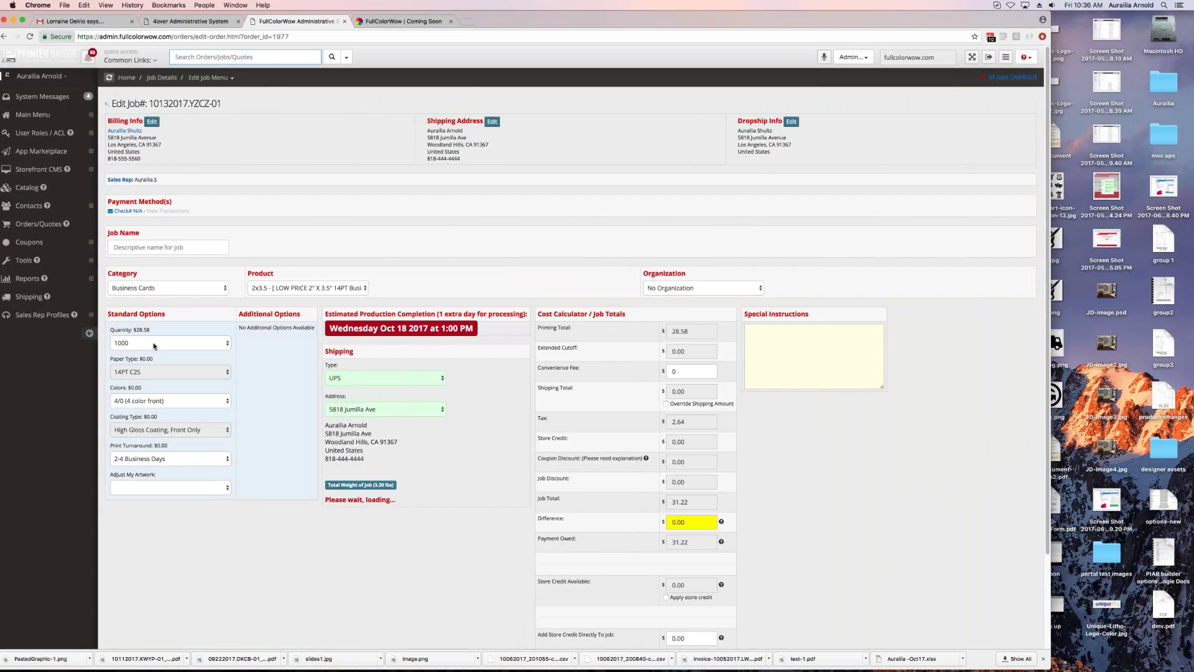
Step: Set the quantity to 2500 with Next Business Day turnaround and review the $79.70 job total
{"action": "left_click", "coordinate": [207, 345]}
{"action": "left_click", "coordinate": [207, 345]}
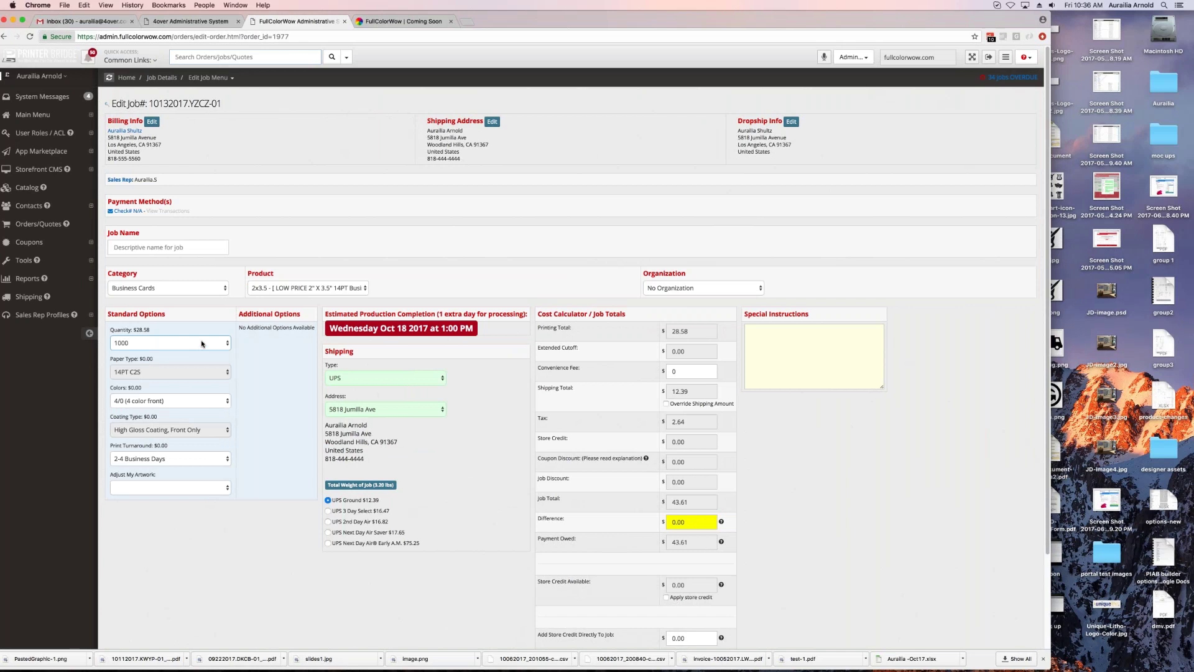
{"action": "left_click", "coordinate": [224, 344]}
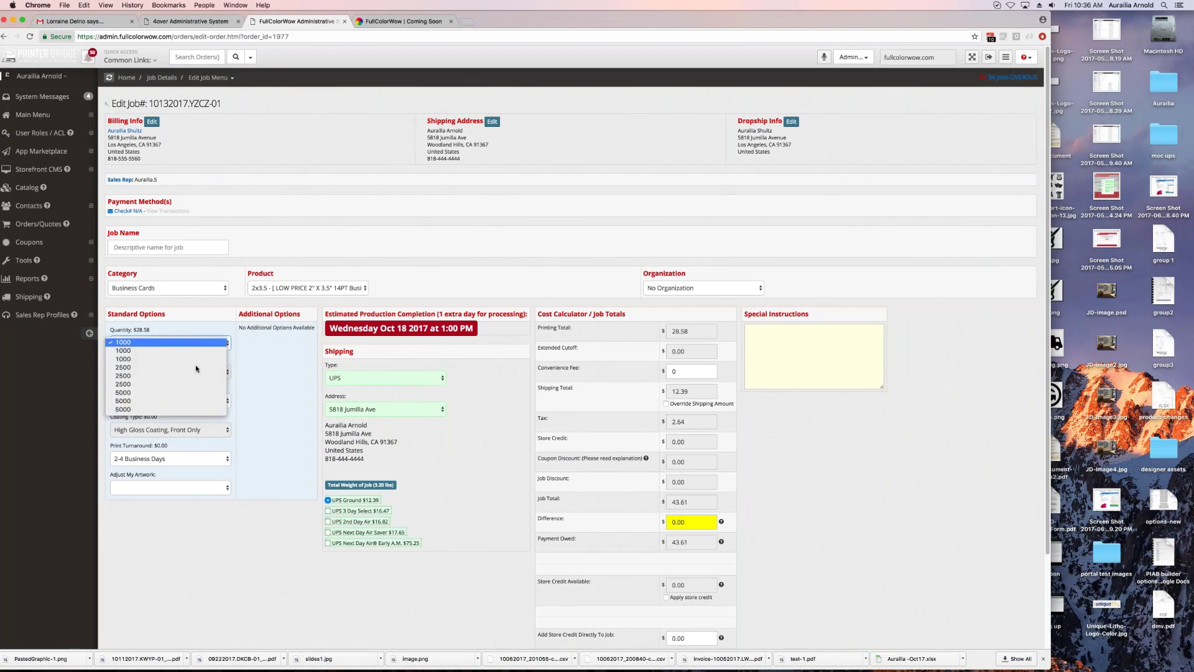
{"action": "left_click", "coordinate": [259, 366]}
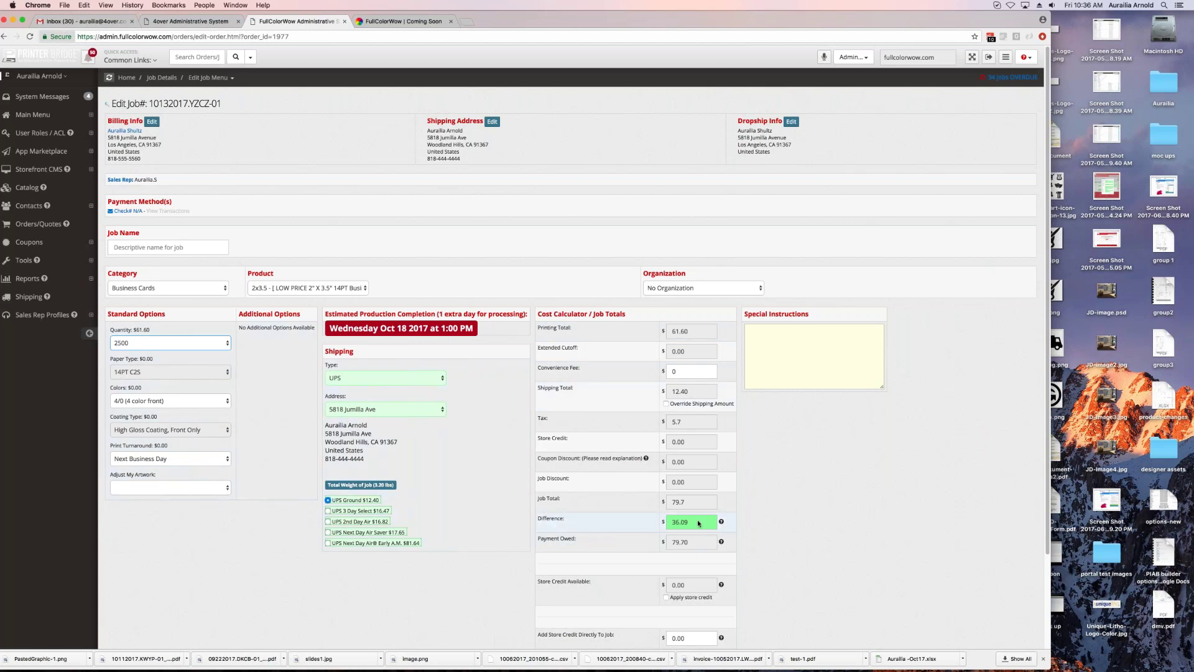
{"action": "scroll", "coordinate": [474, 532], "scroll_direction": "down", "scroll_amount": 3}
{"action": "scroll", "coordinate": [475, 534], "scroll_direction": "up", "scroll_amount": 3}
{"action": "scroll", "coordinate": [474, 535], "scroll_direction": "down", "scroll_amount": 3}
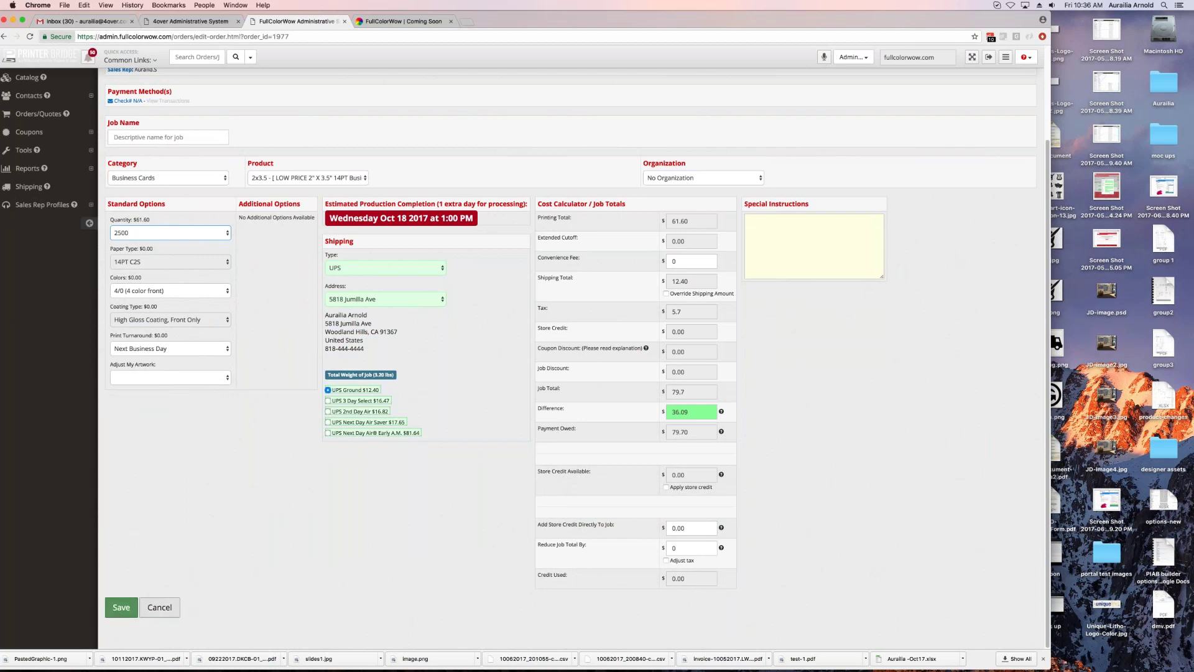
{"action": "scroll", "coordinate": [428, 594], "scroll_direction": "up", "scroll_amount": 1}
{"action": "scroll", "coordinate": [709, 401], "scroll_direction": "up", "scroll_amount": 3}
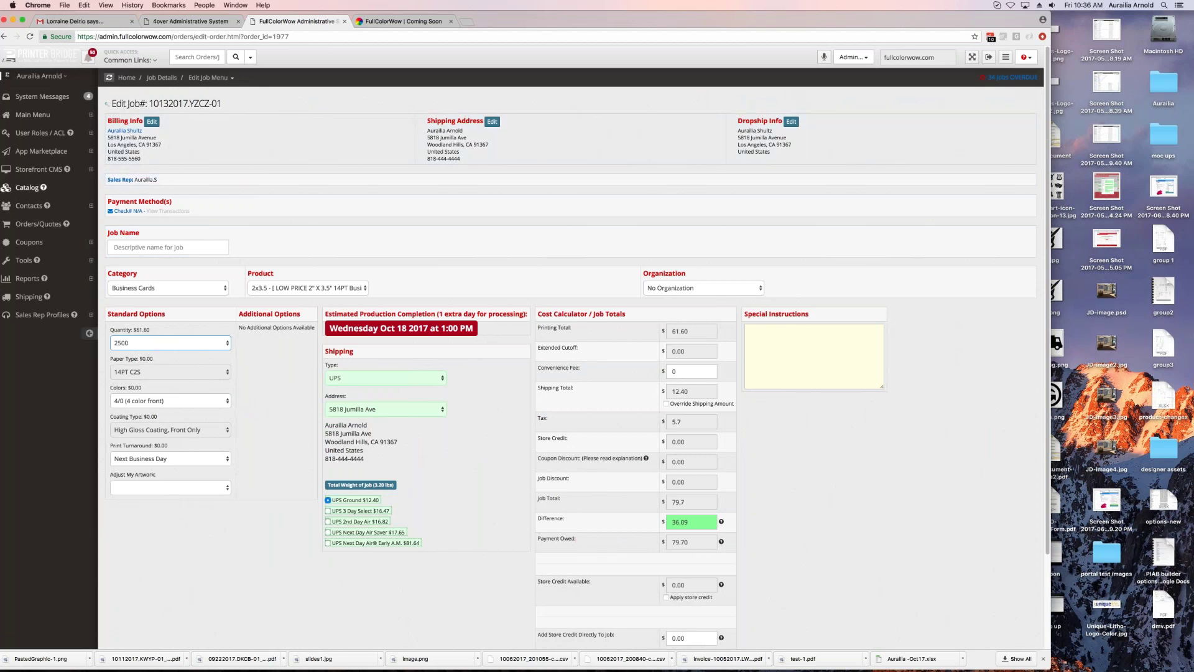
Step: Open Storefront CMS > CMS Features > Branding for logo and favicon uploads, glancing at the live storefront
{"action": "left_click", "coordinate": [28, 172]}
{"action": "left_click", "coordinate": [36, 189]}
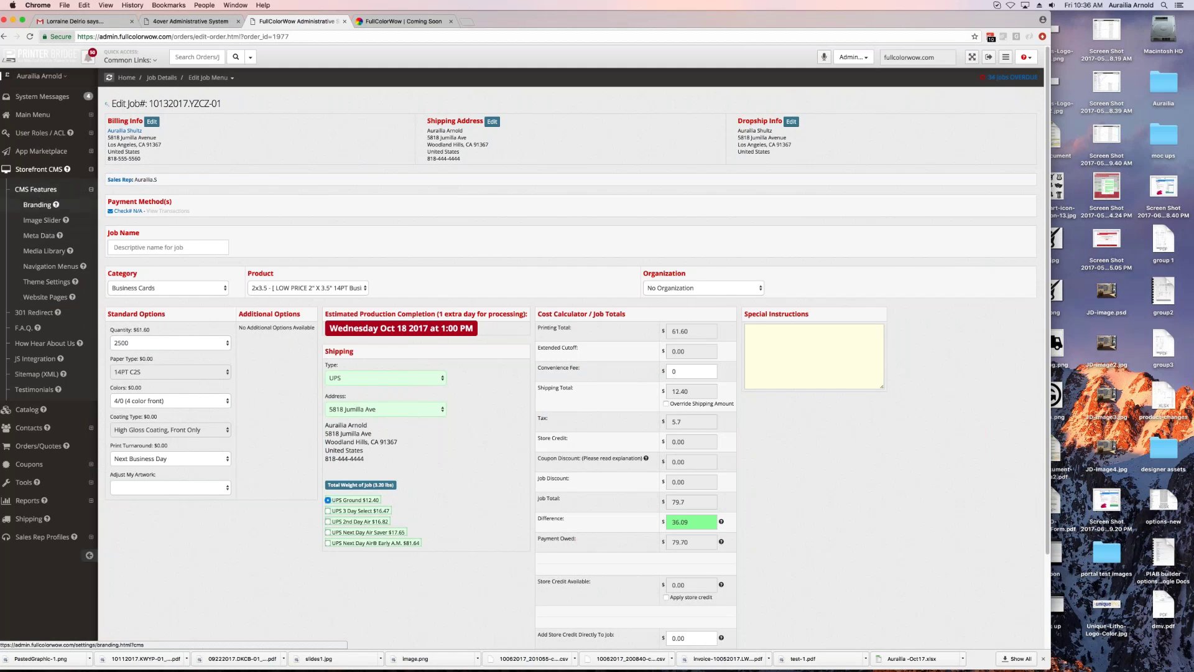
{"action": "left_click", "coordinate": [37, 204]}
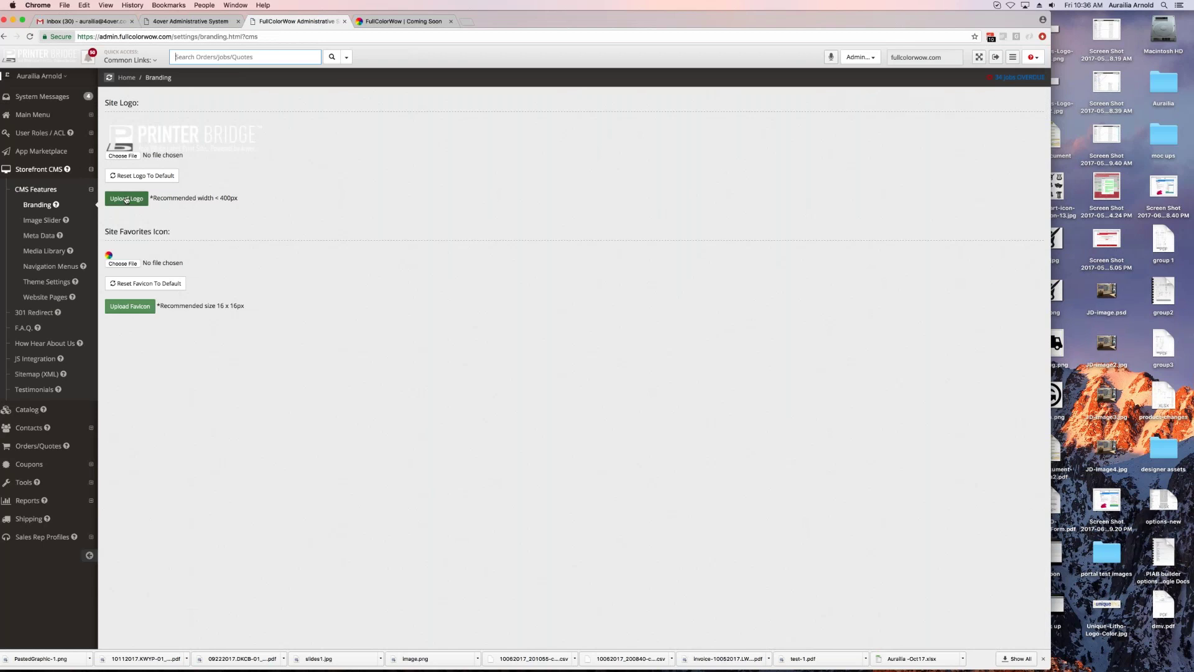
{"action": "left_click", "coordinate": [424, 23]}
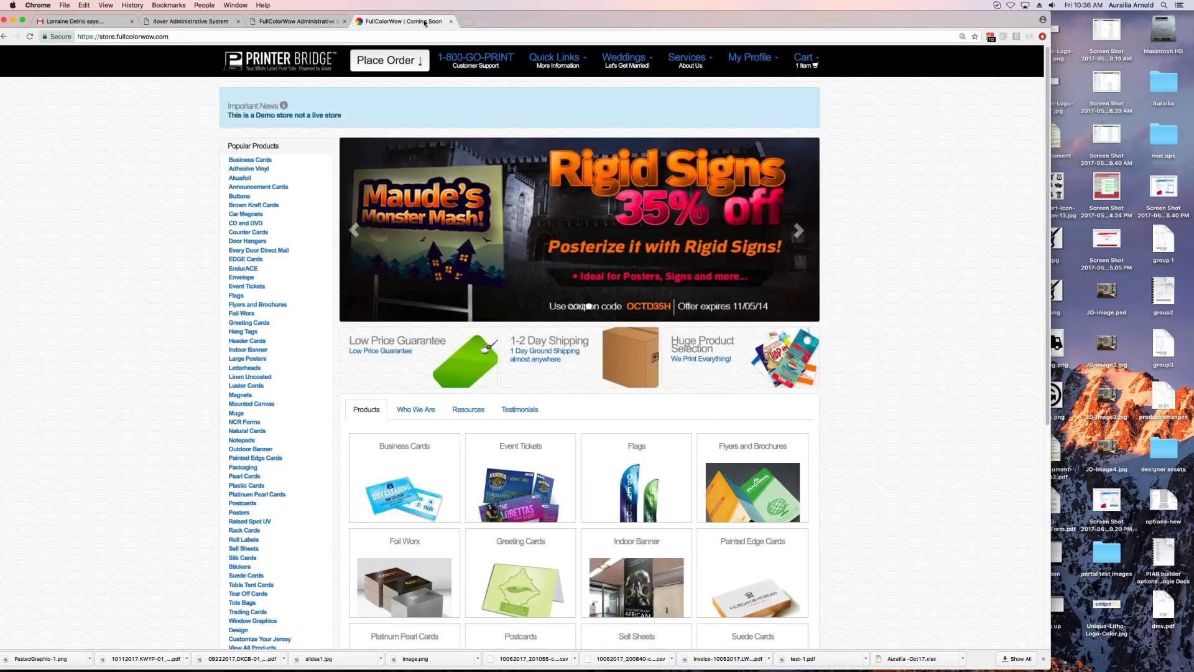
{"action": "left_click", "coordinate": [297, 21]}
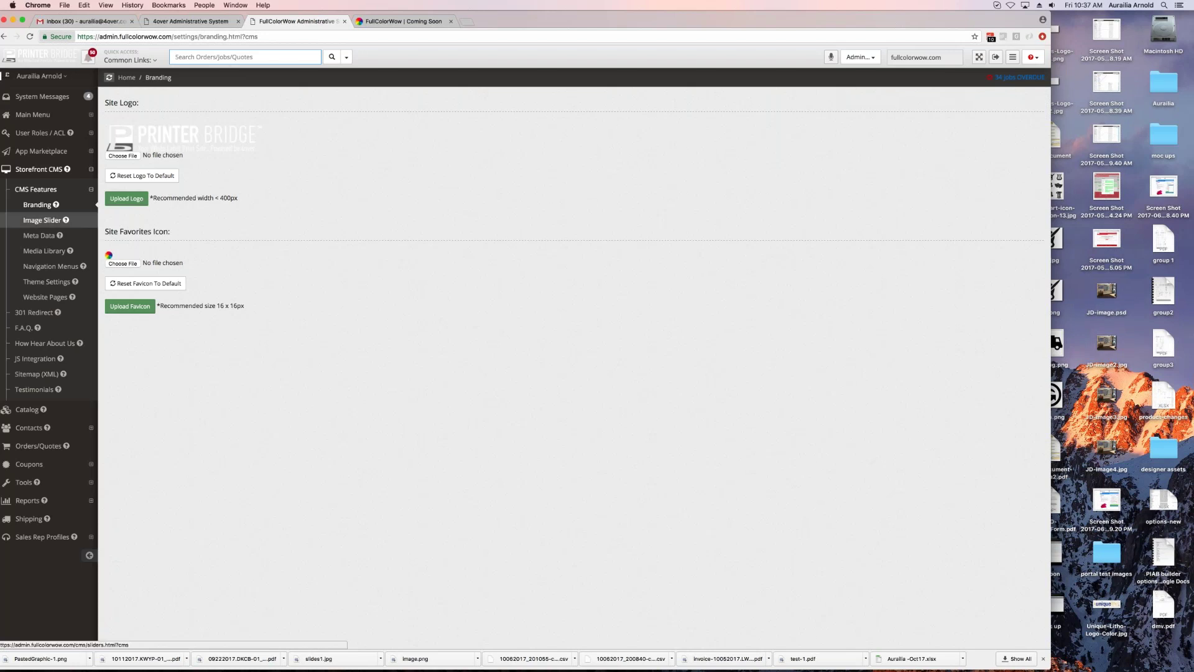
Step: Inspect slide #1 (Fabric Banners) and its destination URL in Image Slider, then open Meta Data settings
{"action": "left_click", "coordinate": [41, 220]}
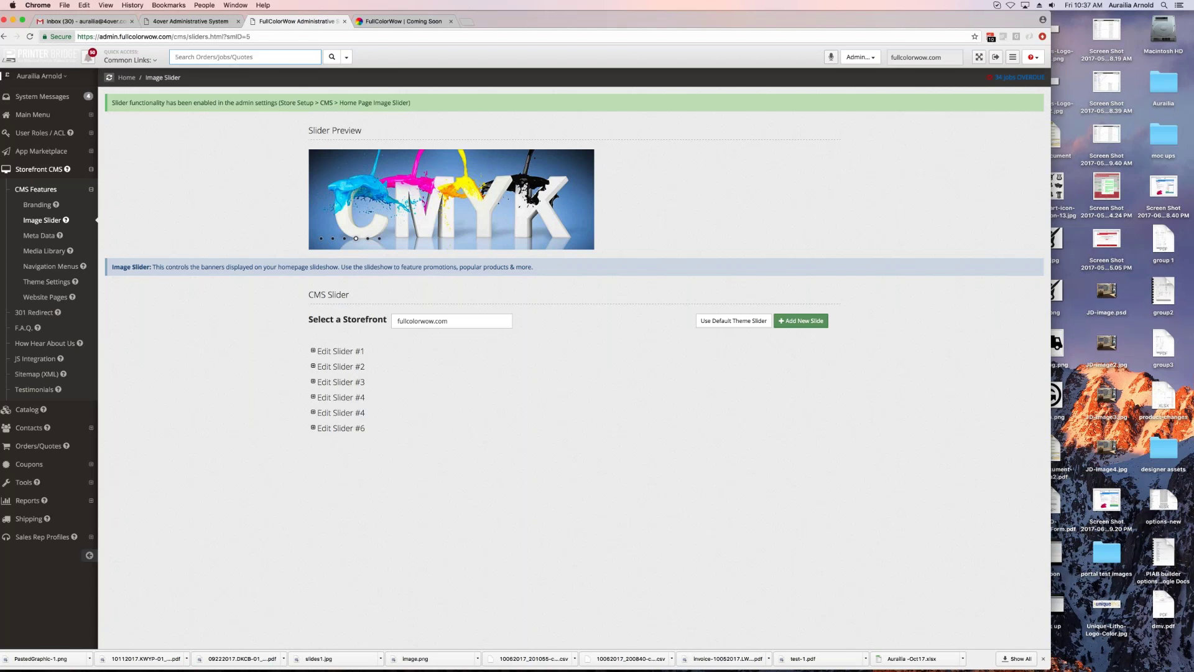
{"action": "left_click", "coordinate": [340, 350]}
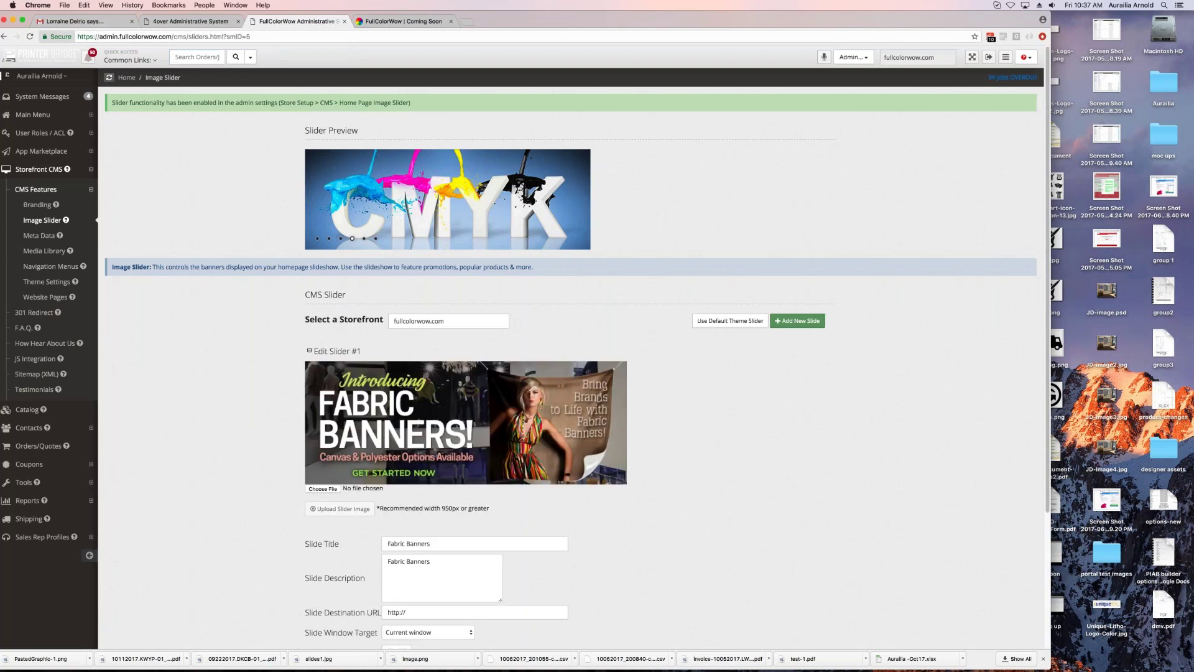
{"action": "scroll", "coordinate": [408, 502], "scroll_direction": "down", "scroll_amount": 5}
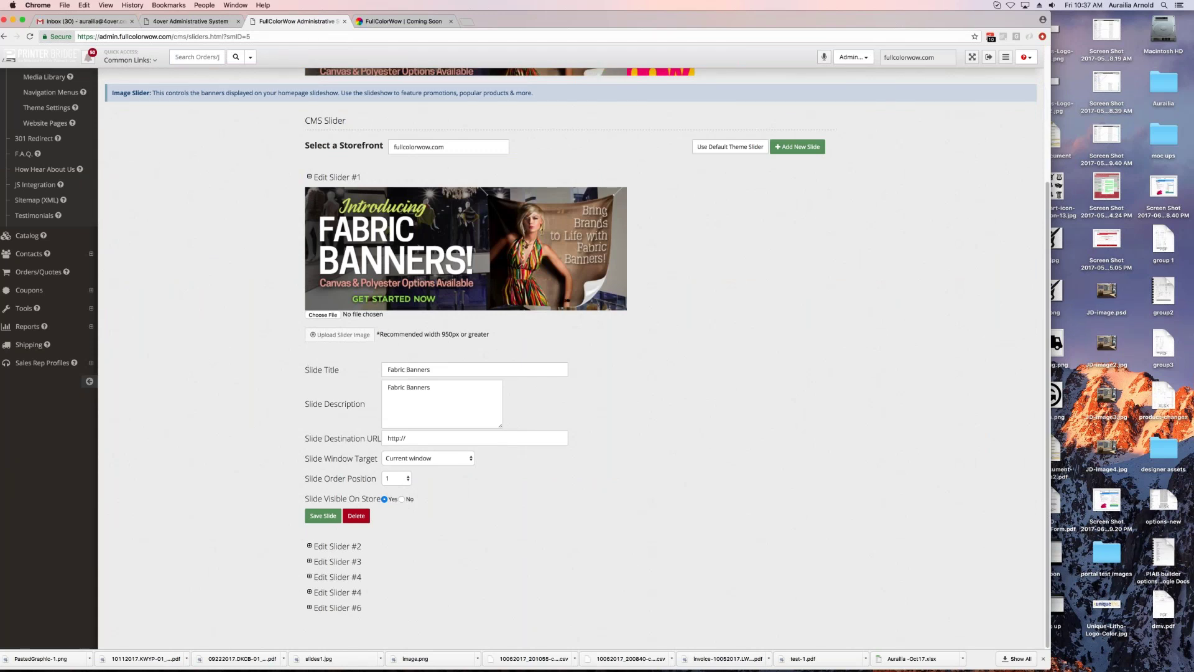
{"action": "left_click", "coordinate": [345, 438]}
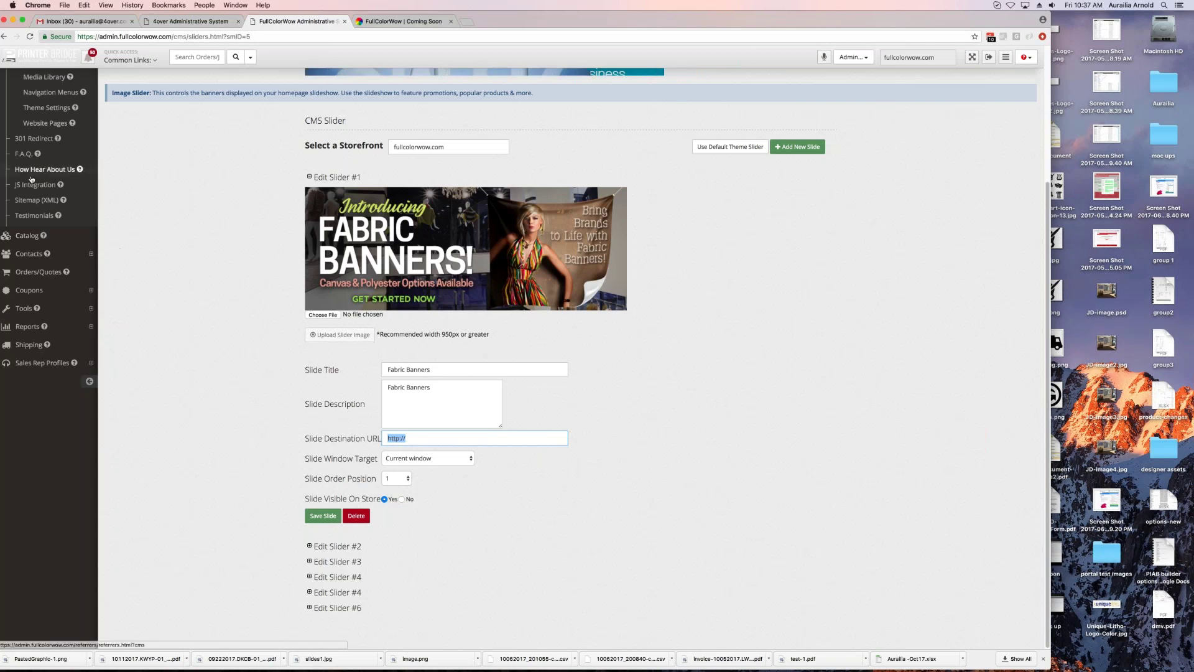
{"action": "scroll", "coordinate": [31, 236], "scroll_direction": "up", "scroll_amount": 5}
{"action": "left_click", "coordinate": [38, 236]}
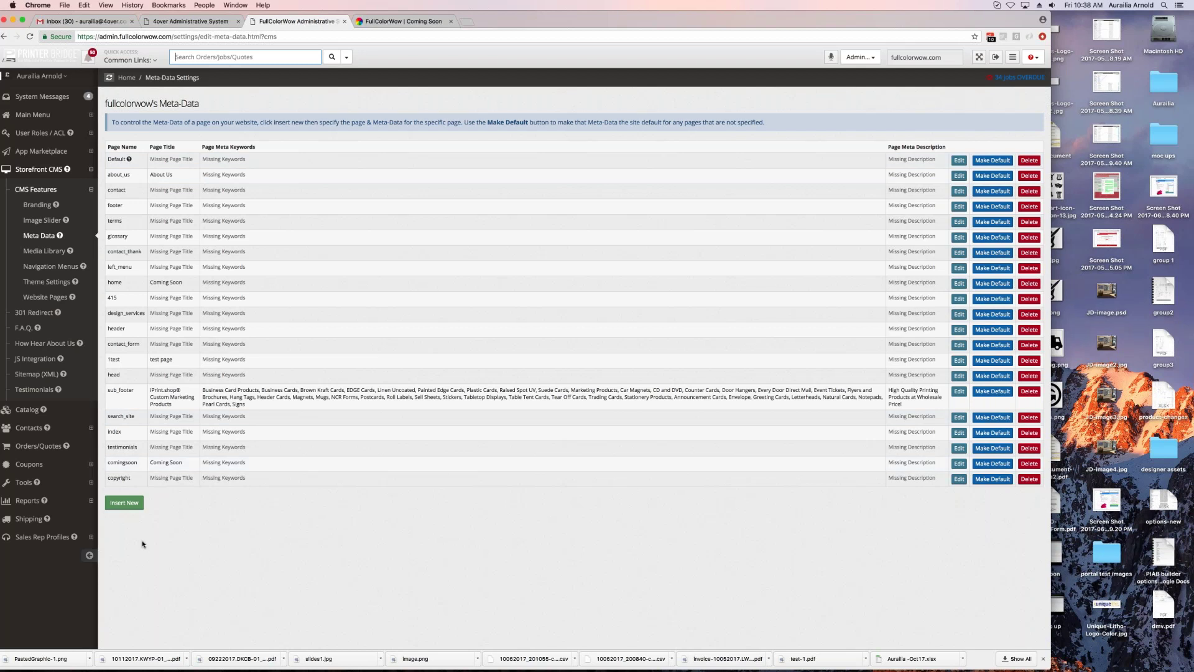
{"action": "left_click", "coordinate": [36, 252]}
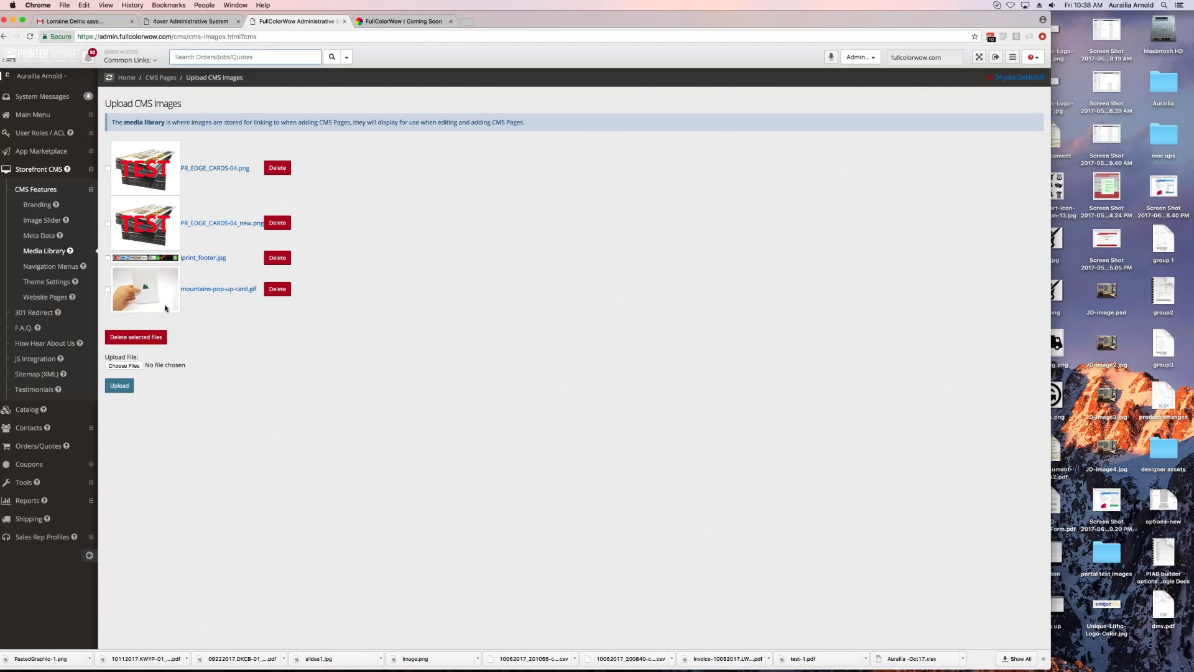
{"action": "left_click", "coordinate": [220, 169]}
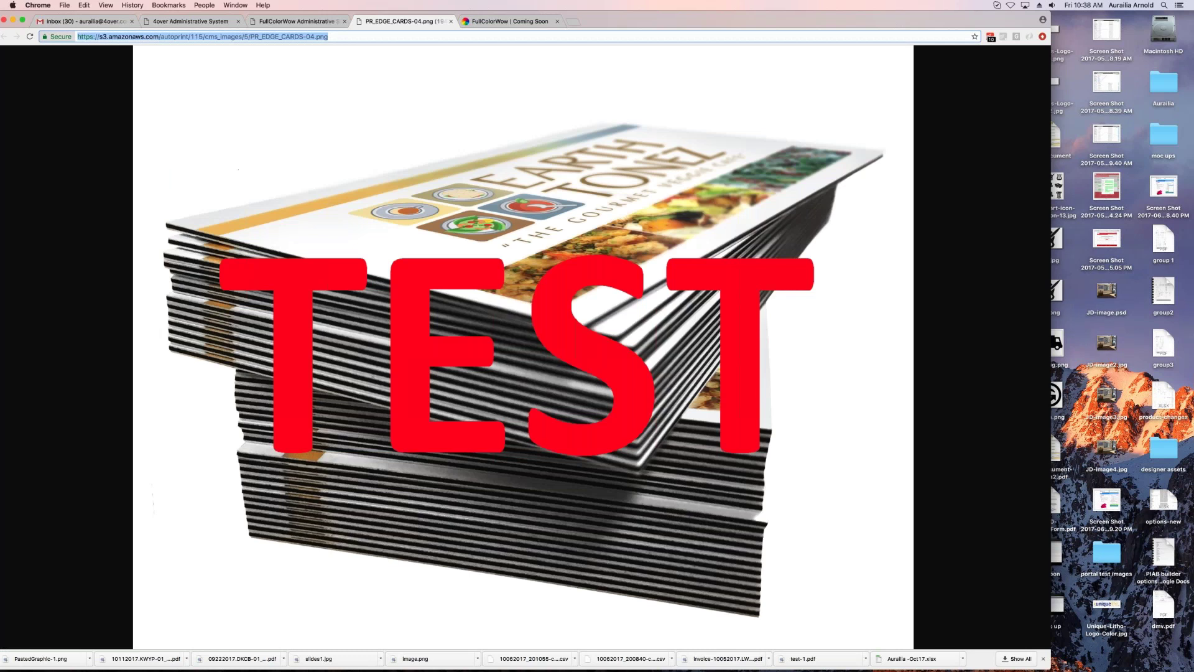
{"action": "left_click", "coordinate": [451, 21]}
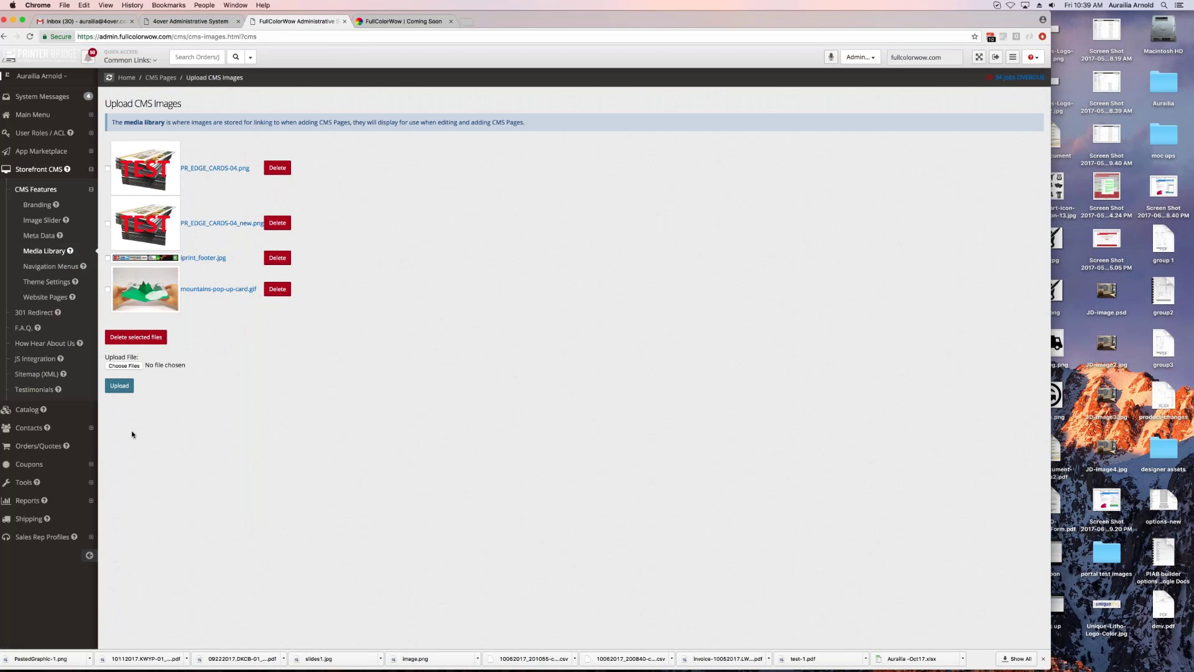
Step: Look over Navigation Menus and the reloaded storefront, then open Storefront Theme Settings
{"action": "left_click", "coordinate": [83, 265]}
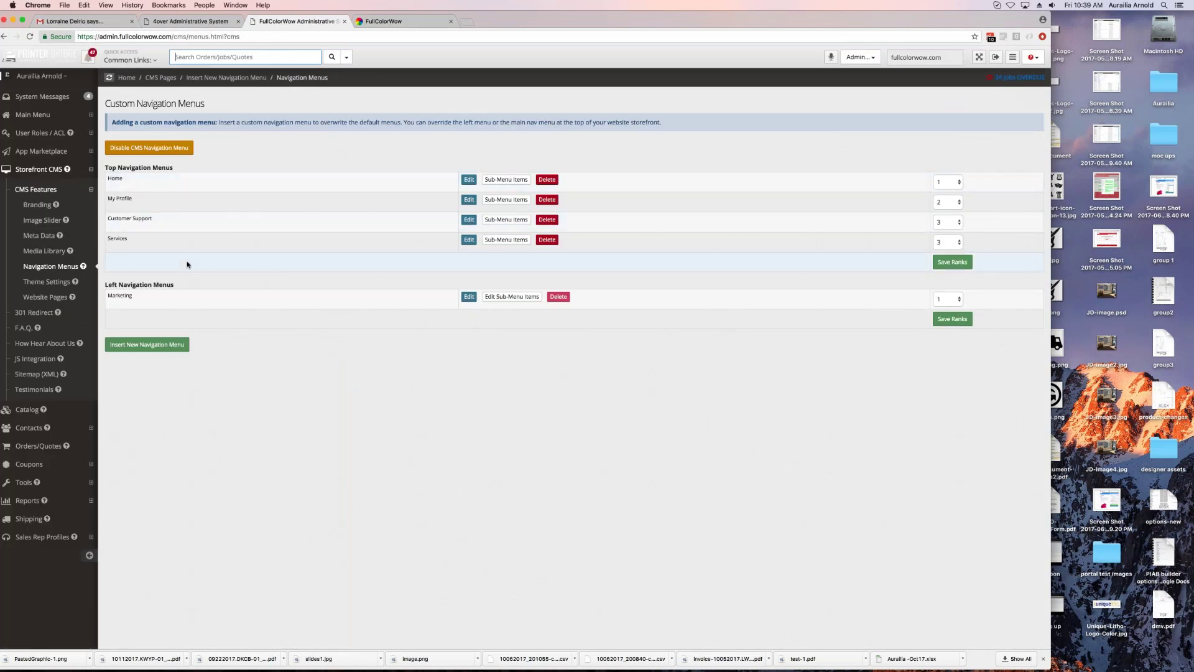
{"action": "left_click", "coordinate": [382, 21]}
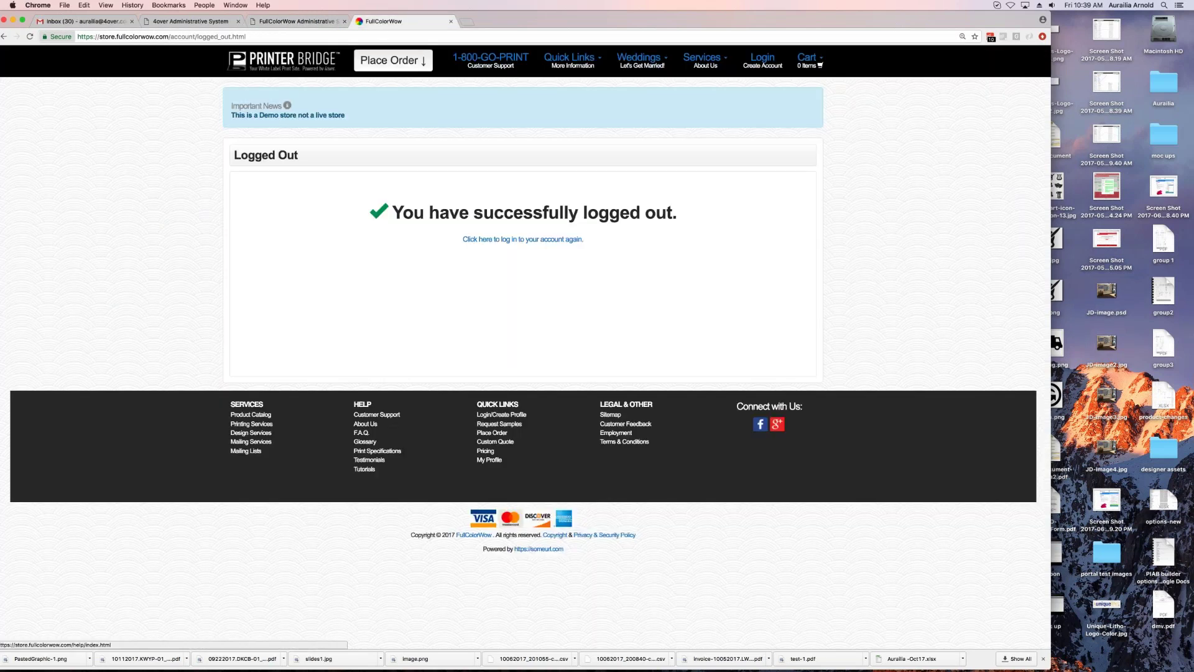
{"action": "key", "text": "super+r"}
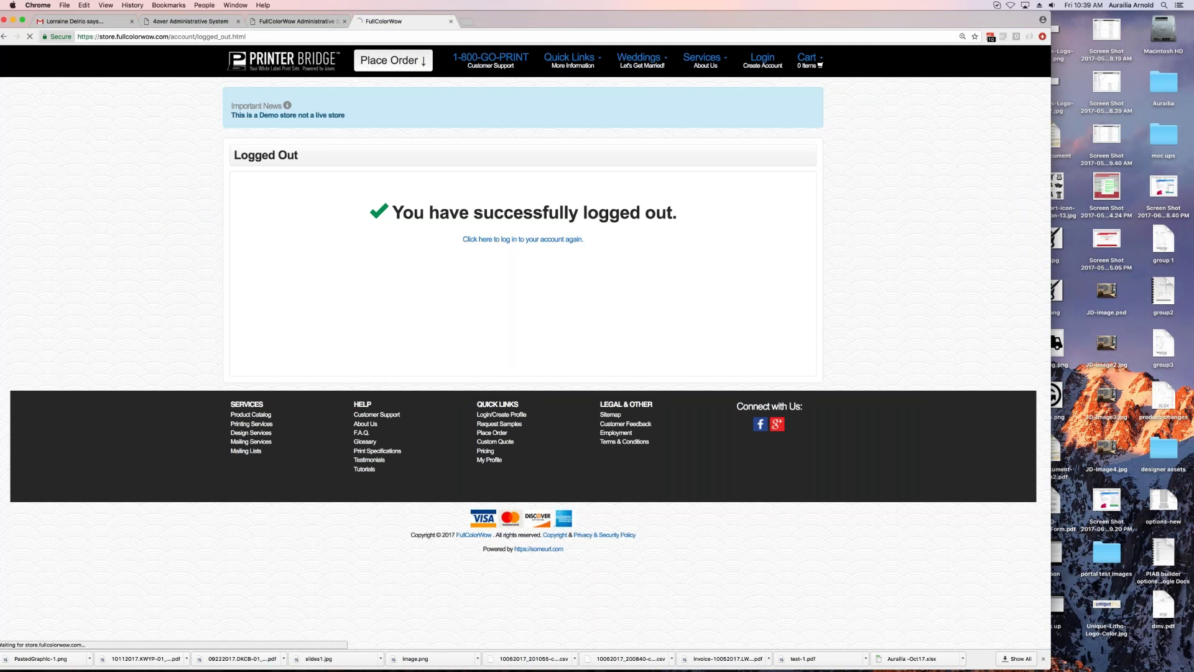
{"action": "left_click", "coordinate": [287, 21]}
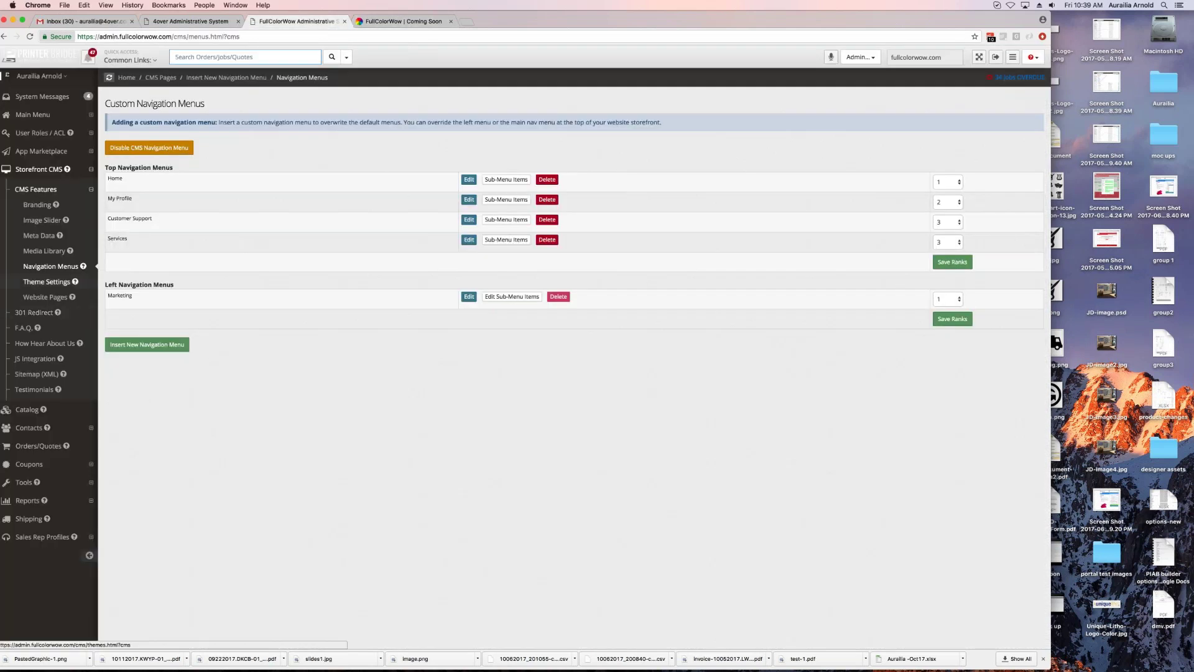
{"action": "left_click", "coordinate": [47, 282]}
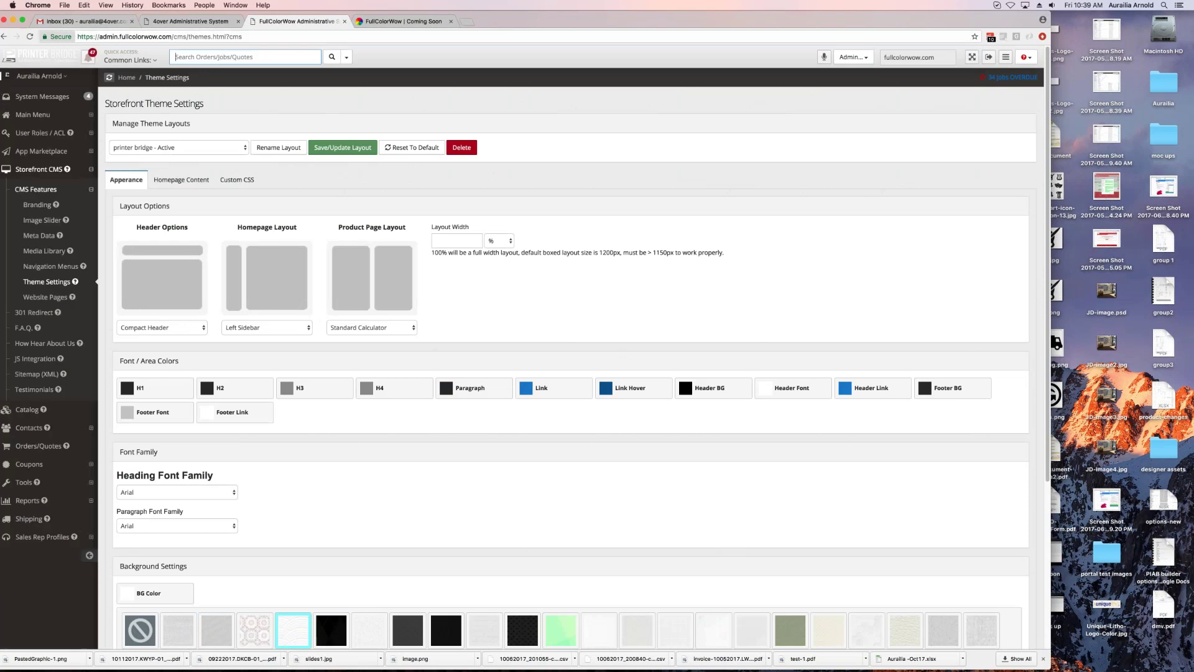
Step: Try the Standard Header style, save the theme, and check it on the storefront
{"action": "left_click", "coordinate": [169, 327]}
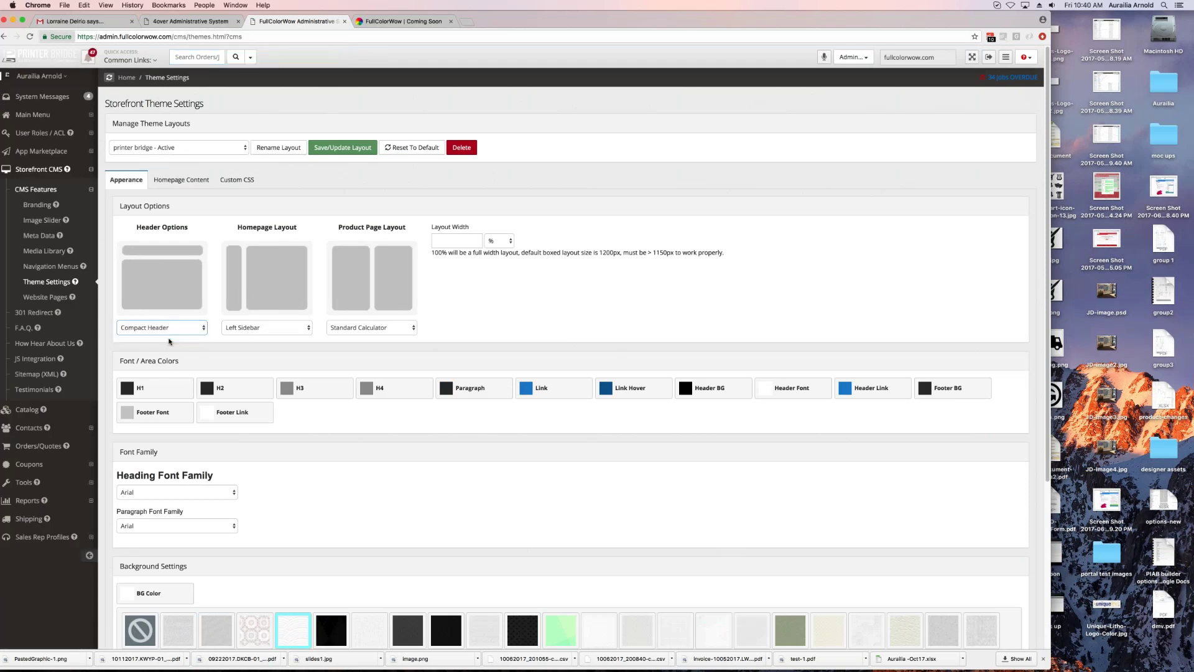
{"action": "left_click", "coordinate": [167, 333]}
{"action": "left_click", "coordinate": [343, 147]}
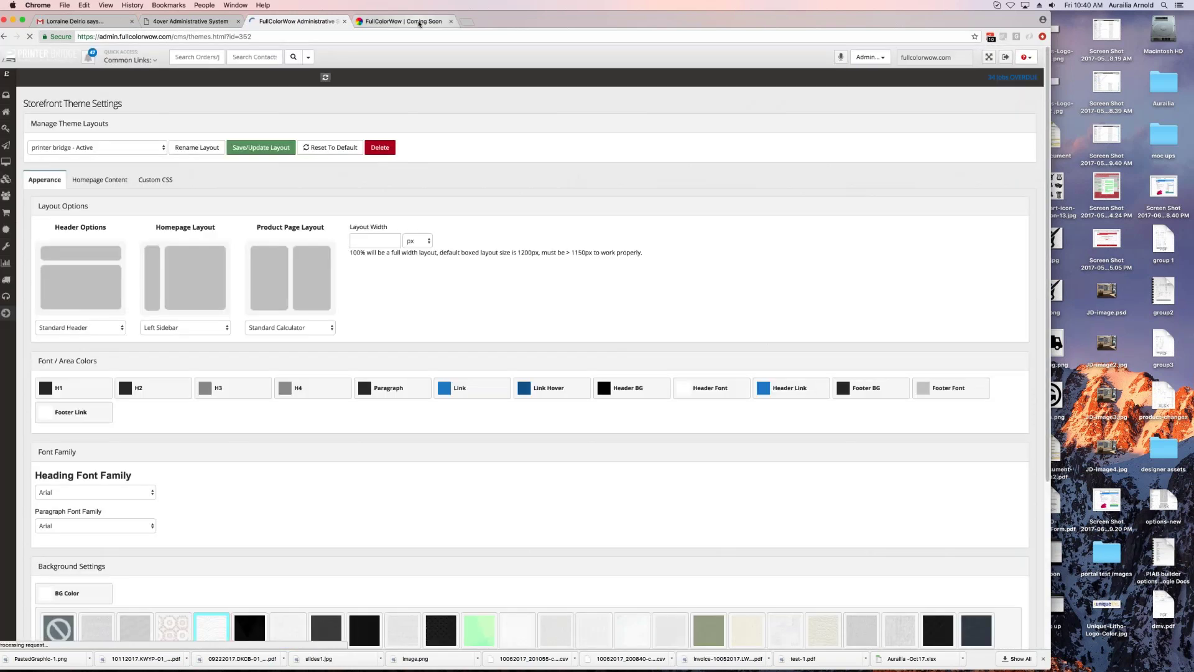
{"action": "left_click", "coordinate": [419, 24]}
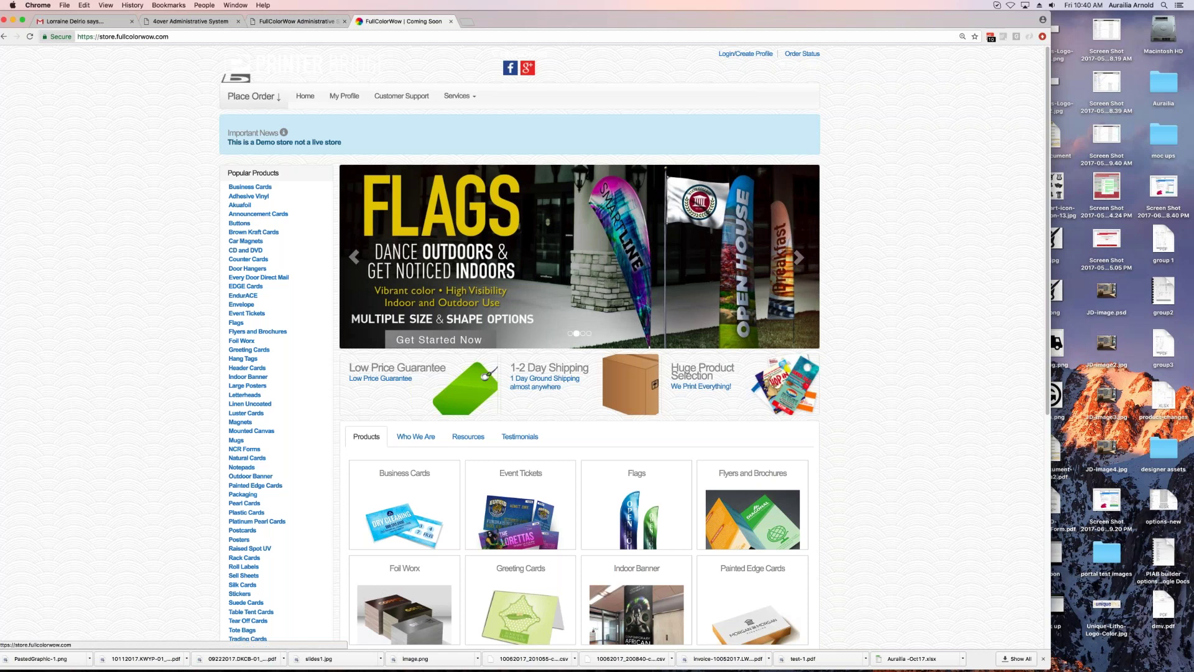
{"action": "left_click", "coordinate": [297, 21]}
Step: Revert to Compact Header, set the homepage layout to No Sidebar, save, and verify on the reloaded store
{"action": "left_click", "coordinate": [163, 327]}
{"action": "left_click", "coordinate": [163, 326]}
{"action": "left_click", "coordinate": [163, 326]}
{"action": "left_click", "coordinate": [149, 318]}
{"action": "left_click", "coordinate": [269, 328]}
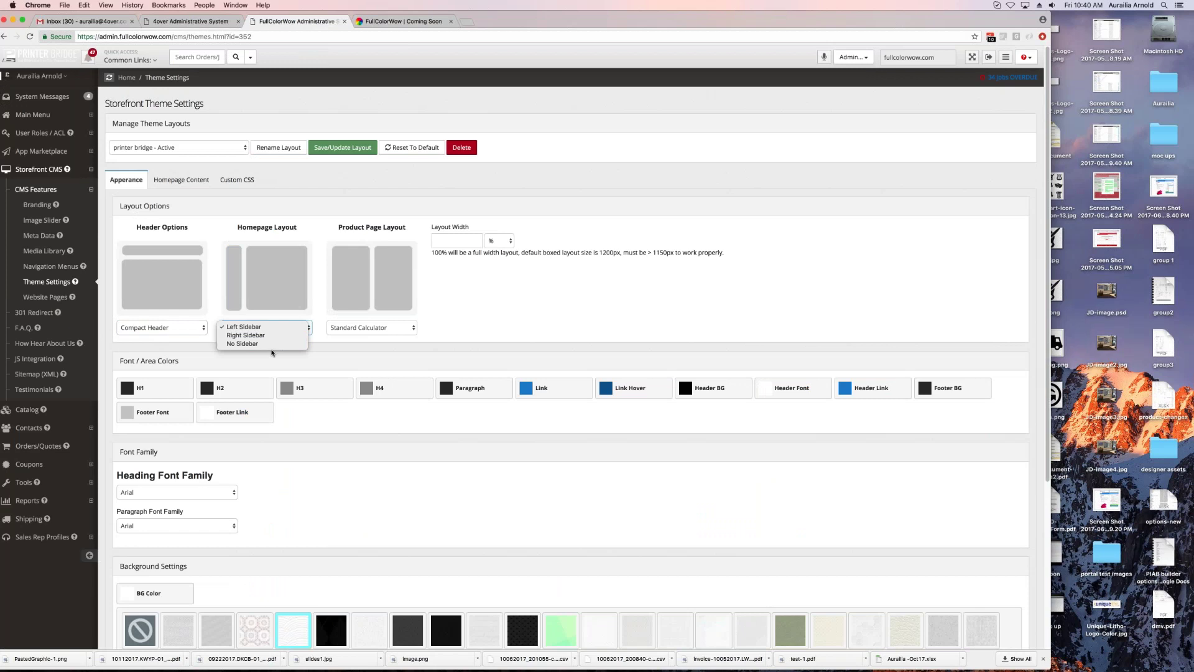
{"action": "left_click", "coordinate": [271, 353]}
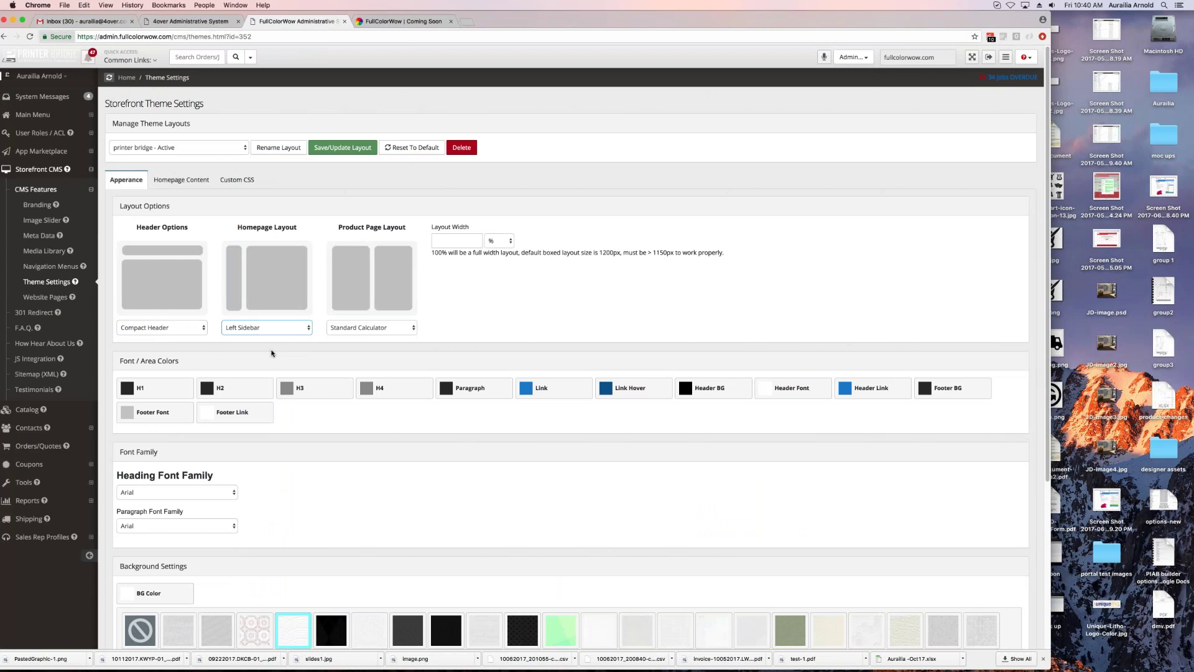
{"action": "left_click", "coordinate": [342, 148]}
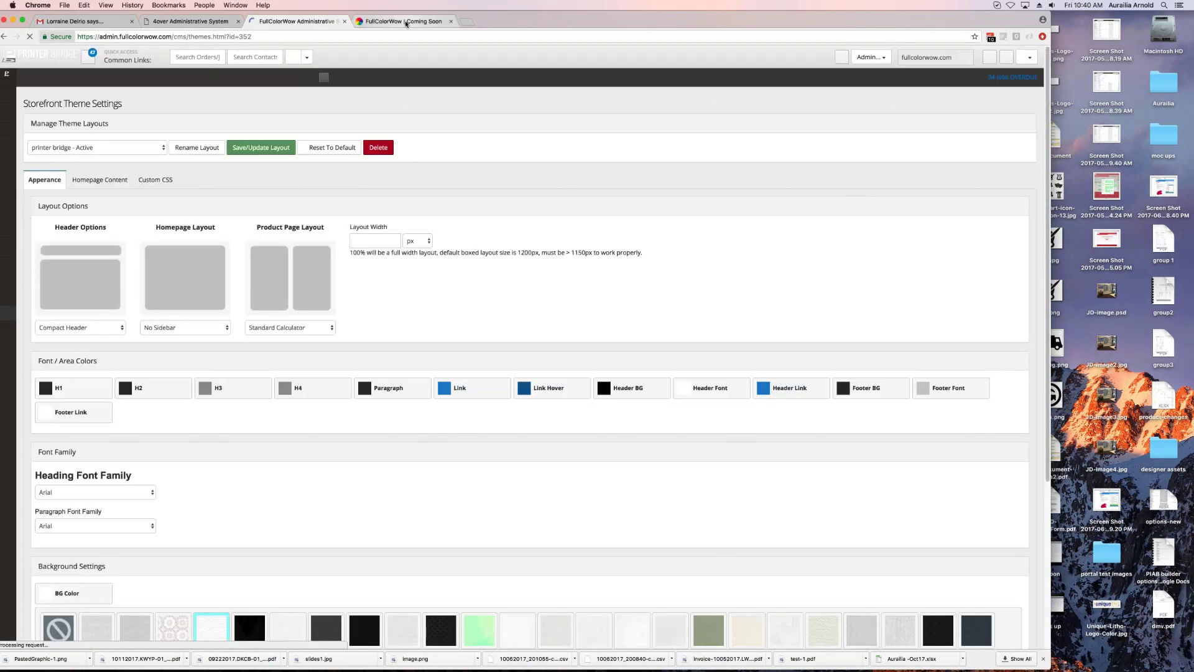
{"action": "left_click", "coordinate": [405, 23]}
{"action": "key", "text": "super+r"}
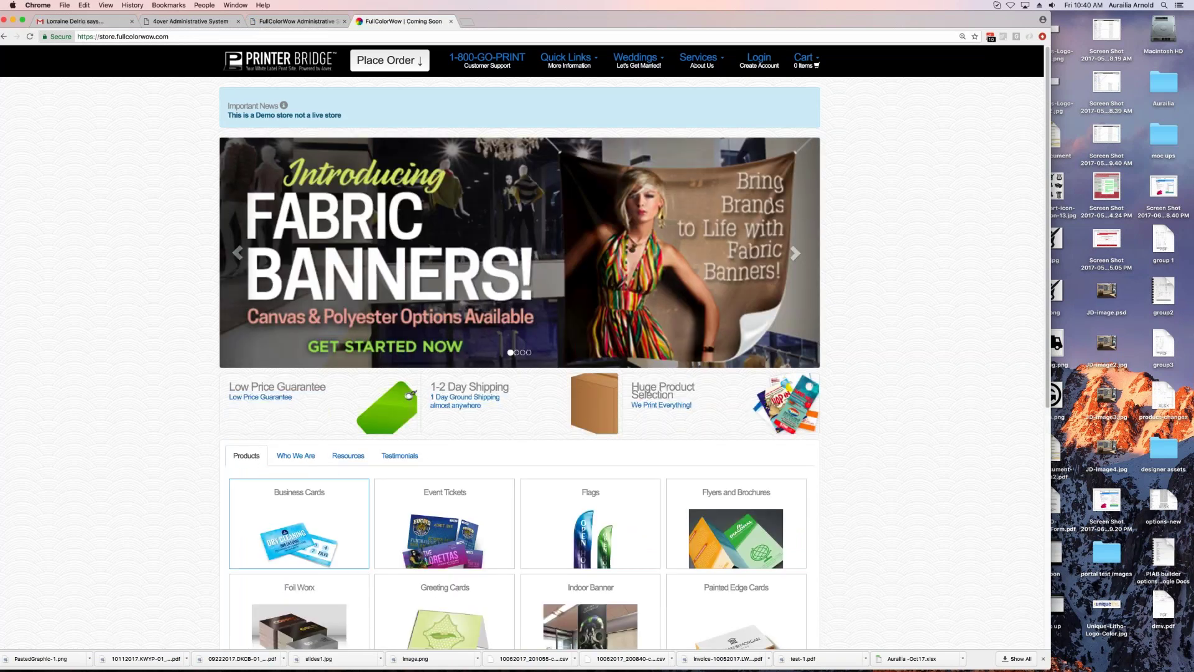
{"action": "left_click", "coordinate": [411, 68]}
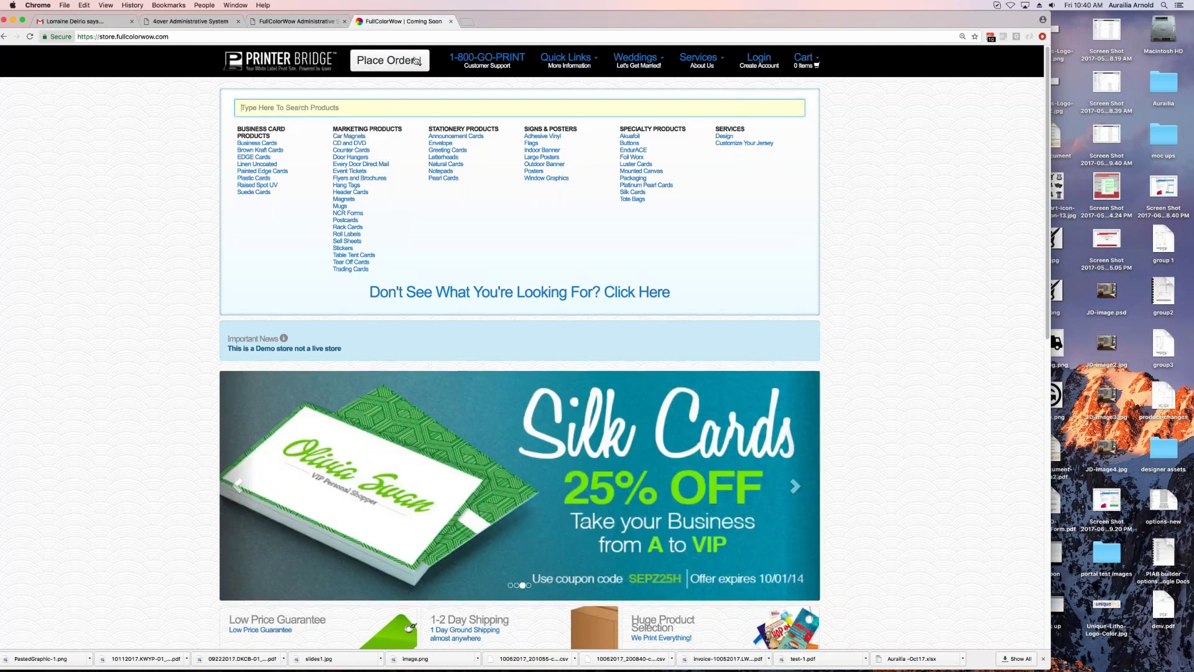
{"action": "key", "text": "ctrl+shift+Tab"}
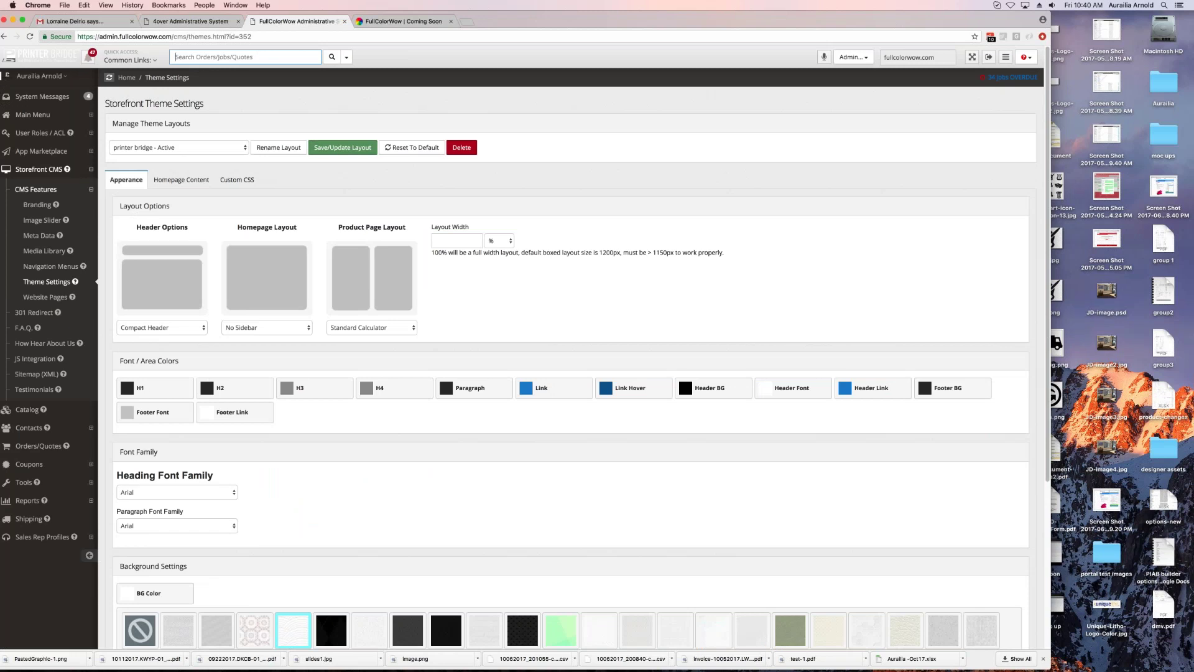
{"action": "scroll", "coordinate": [157, 267], "scroll_direction": "down", "scroll_amount": 5}
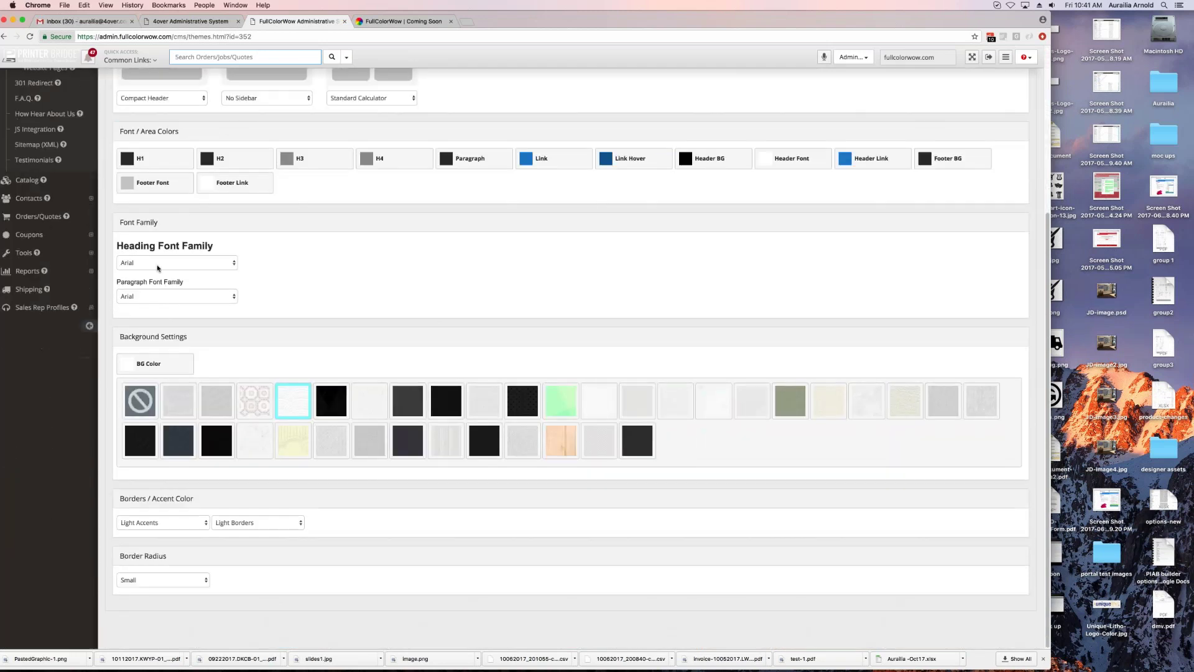
{"action": "left_click", "coordinate": [157, 267]}
{"action": "left_click", "coordinate": [408, 266]}
{"action": "left_click", "coordinate": [149, 263]}
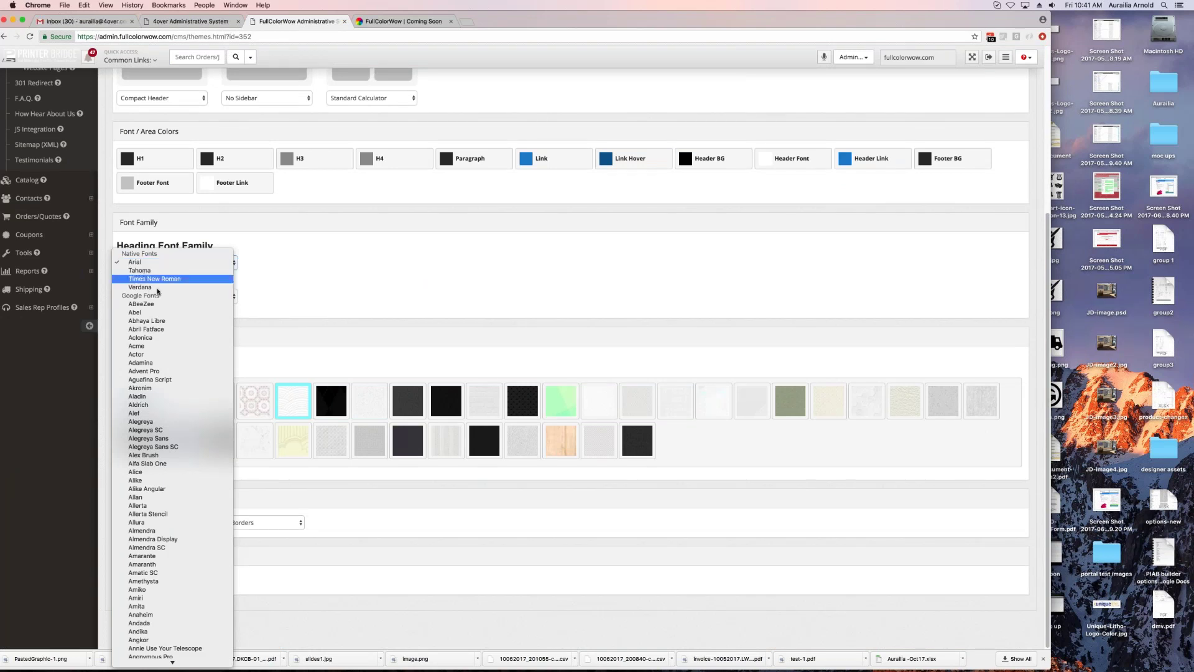
{"action": "left_click", "coordinate": [429, 285]}
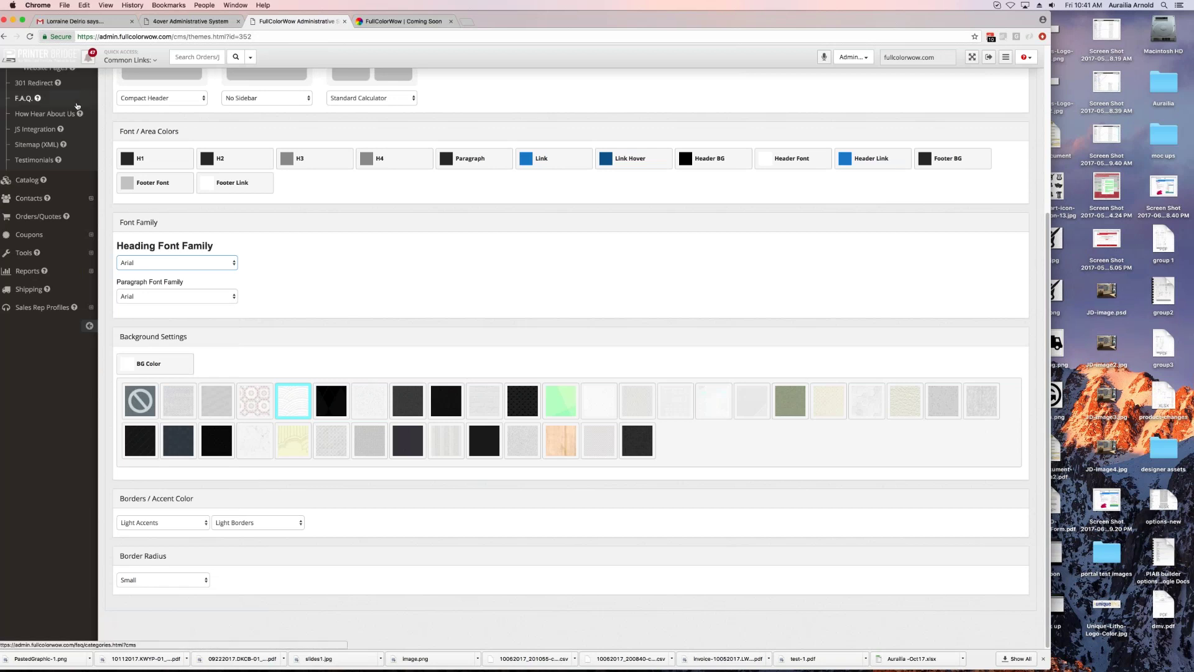
{"action": "scroll", "coordinate": [77, 105], "scroll_direction": "up", "scroll_amount": 3}
{"action": "scroll", "coordinate": [77, 106], "scroll_direction": "down", "scroll_amount": 3}
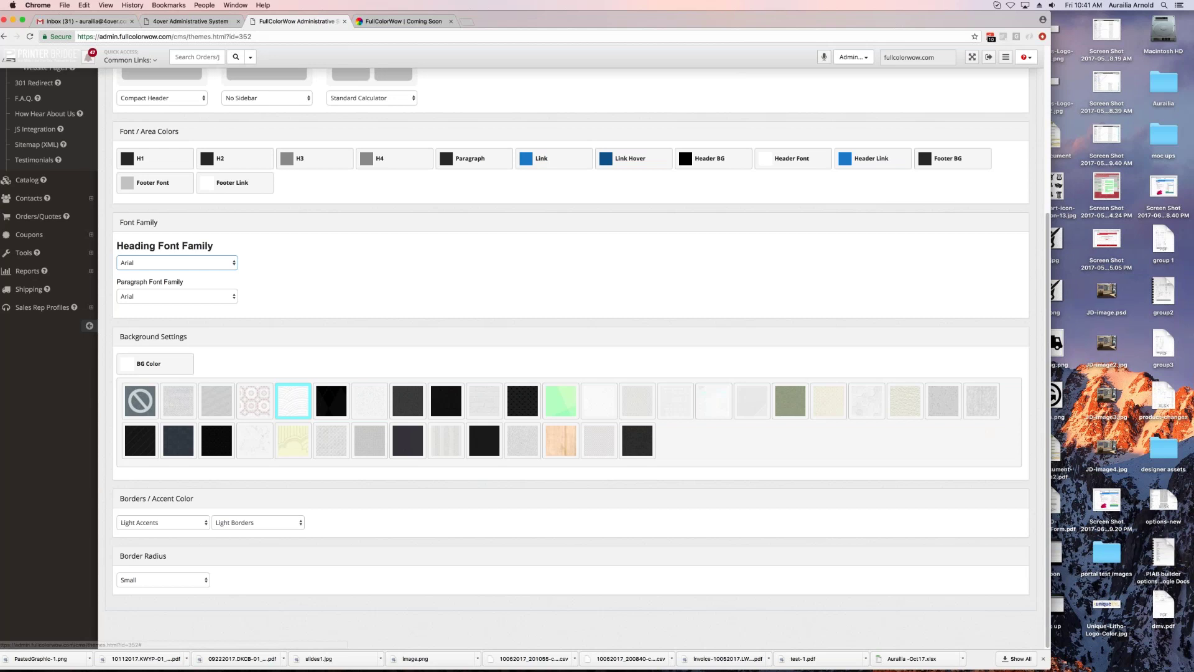
{"action": "left_click", "coordinate": [160, 525]}
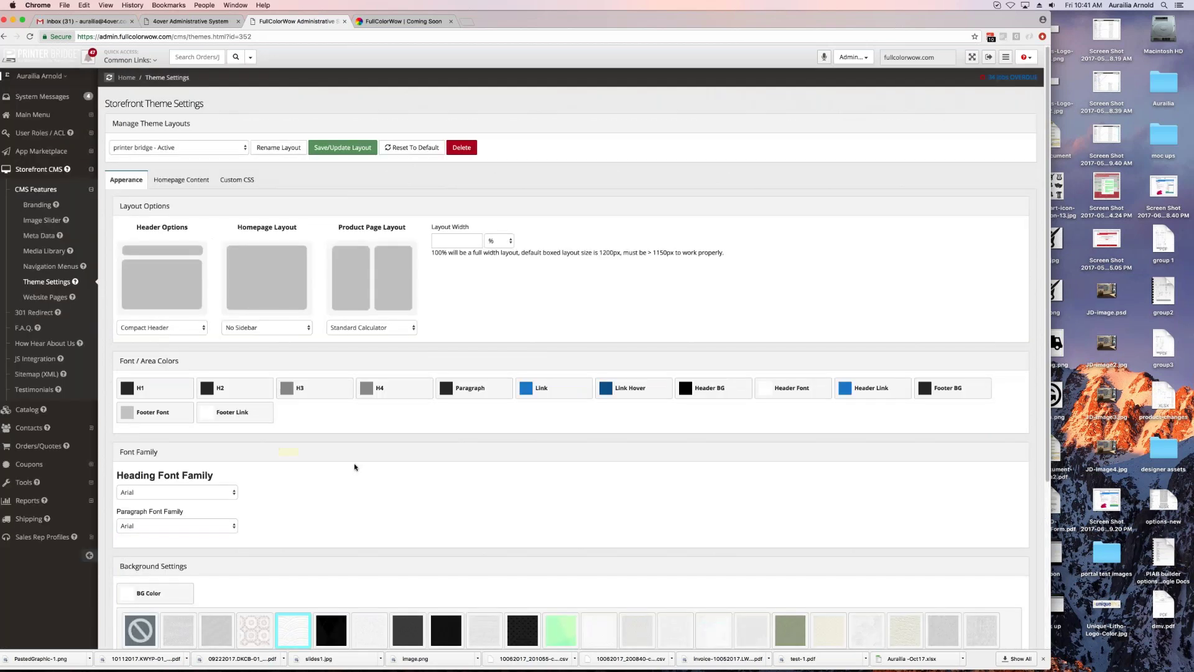
Step: Save the current theme layout and check it on the reloaded store
{"action": "left_click", "coordinate": [342, 147]}
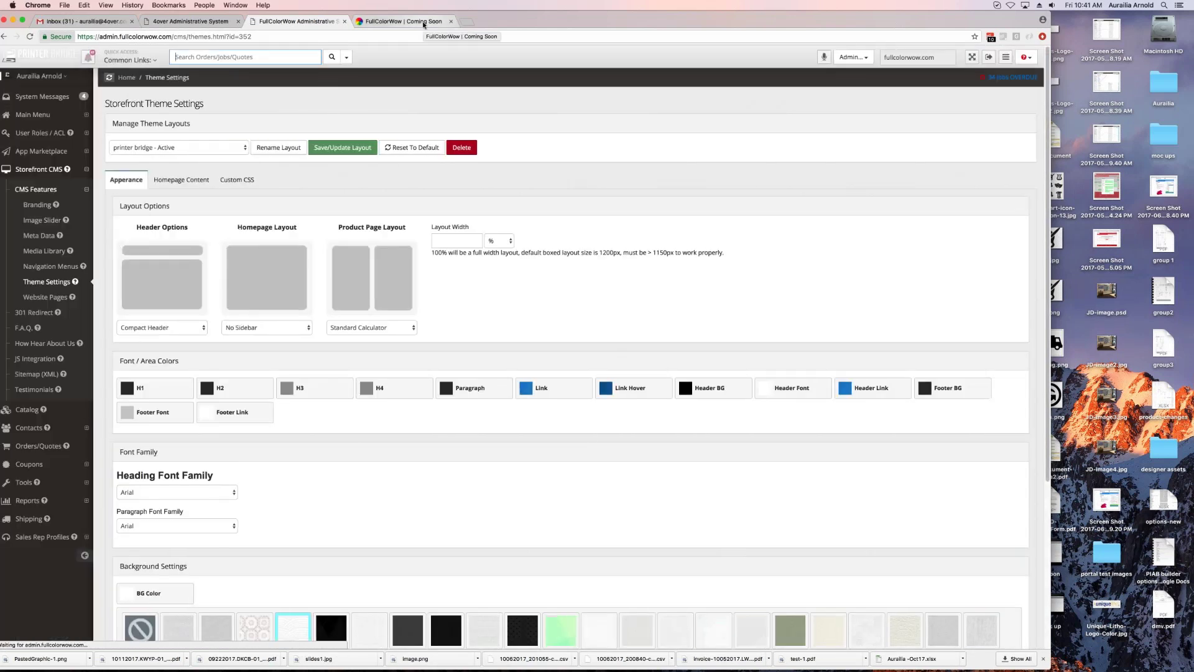
{"action": "left_click", "coordinate": [403, 22]}
{"action": "key", "text": "super+r"}
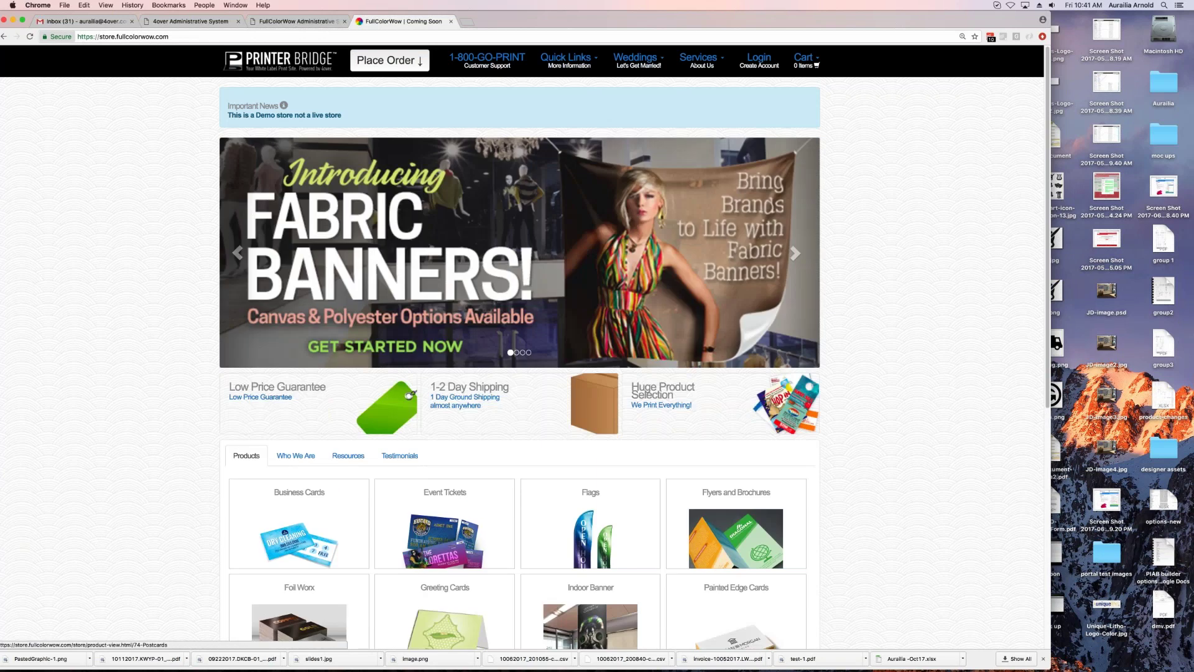
{"action": "scroll", "coordinate": [519, 360], "scroll_direction": "down", "scroll_amount": 10}
{"action": "scroll", "coordinate": [519, 361], "scroll_direction": "up", "scroll_amount": 10}
{"action": "left_click", "coordinate": [297, 21]}
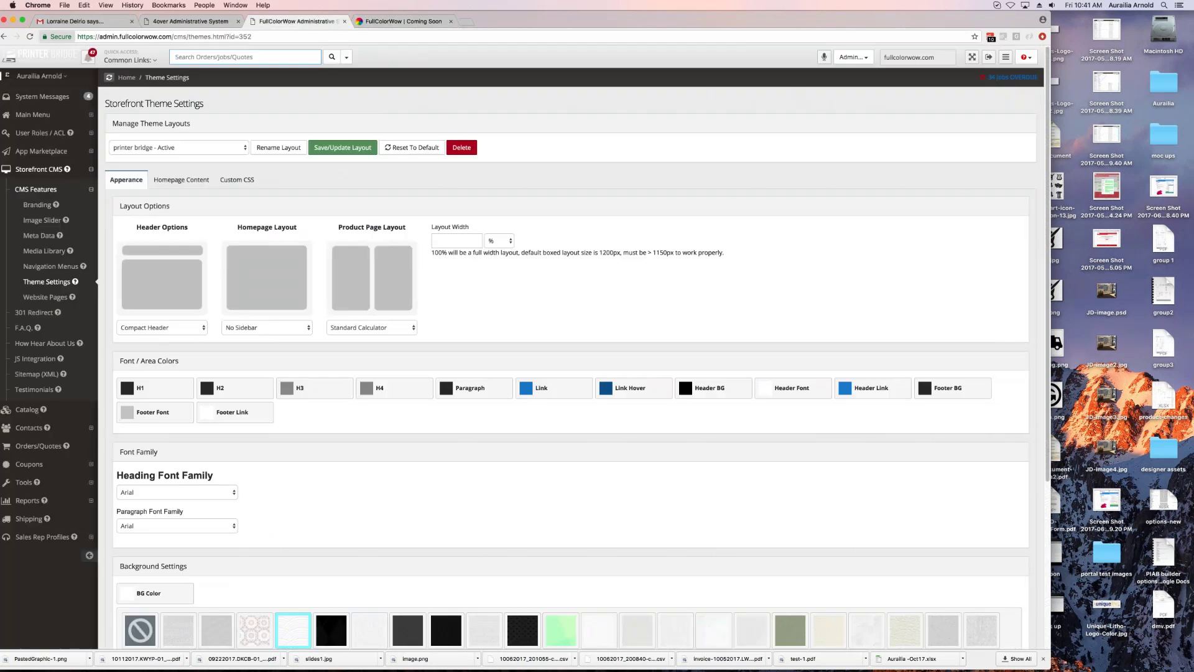
Step: Set the homepage layout to Left Sidebar, save it, and confirm on the refreshed store
{"action": "left_click", "coordinate": [267, 328]}
{"action": "left_click", "coordinate": [264, 309]}
{"action": "left_click", "coordinate": [343, 147]}
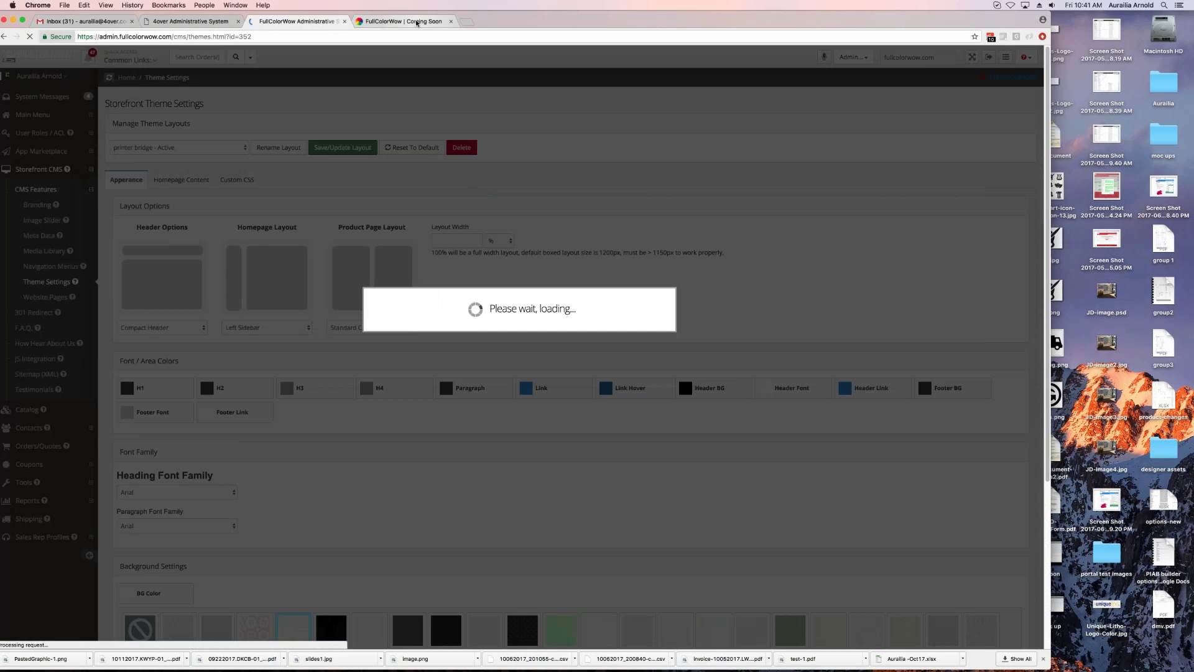
{"action": "left_click", "coordinate": [416, 21]}
{"action": "key", "text": "super+r"}
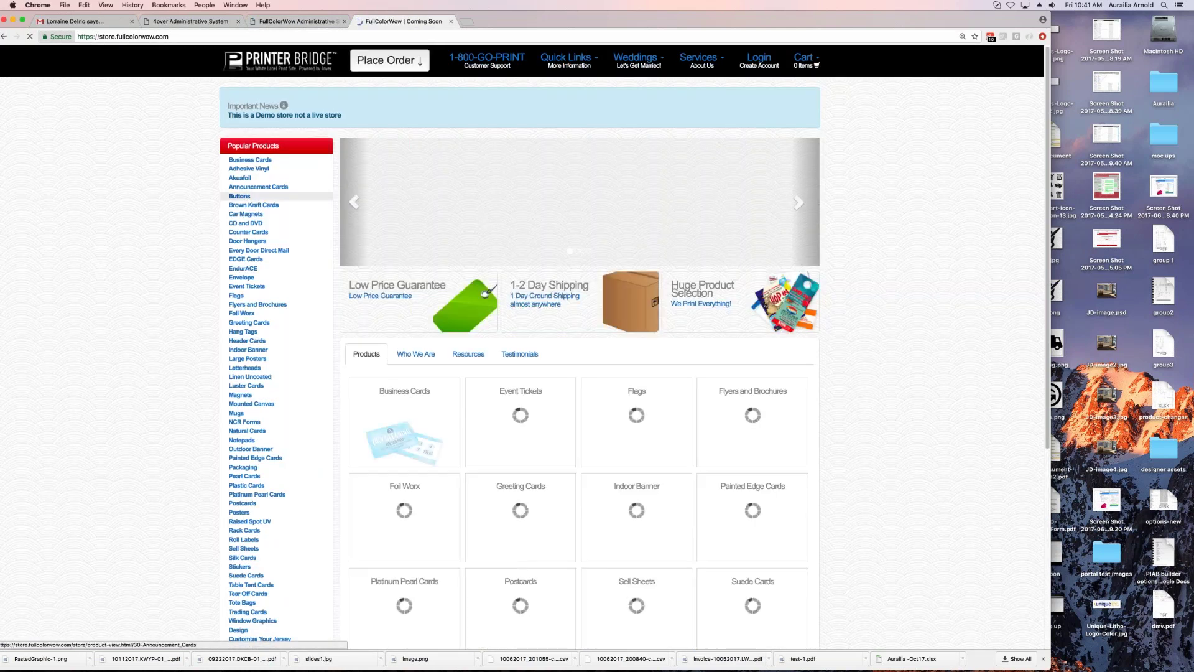
{"action": "left_click", "coordinate": [277, 22]}
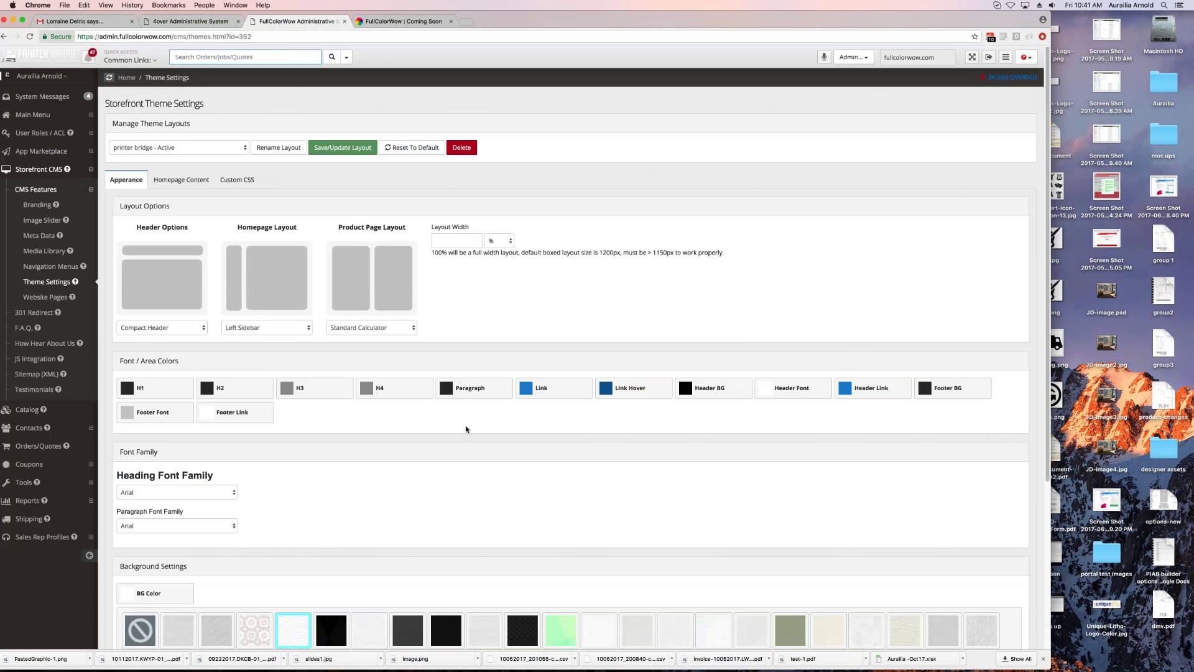
{"action": "scroll", "coordinate": [559, 374], "scroll_direction": "down", "scroll_amount": 4}
{"action": "scroll", "coordinate": [559, 373], "scroll_direction": "up", "scroll_amount": 4}
{"action": "left_click", "coordinate": [177, 147]}
{"action": "scroll", "coordinate": [186, 81], "scroll_direction": "up", "scroll_amount": 4}
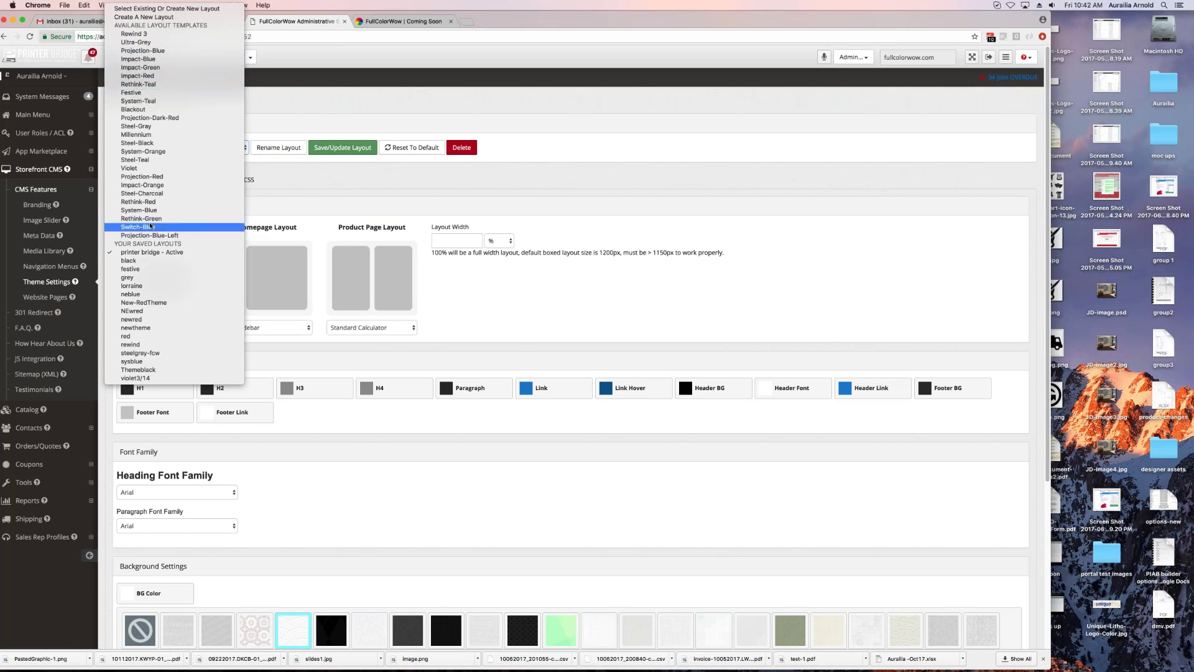
Step: Keep the printer bridge layout, check the store, then open Storefront CMS Website Pages
{"action": "left_click", "coordinate": [365, 187]}
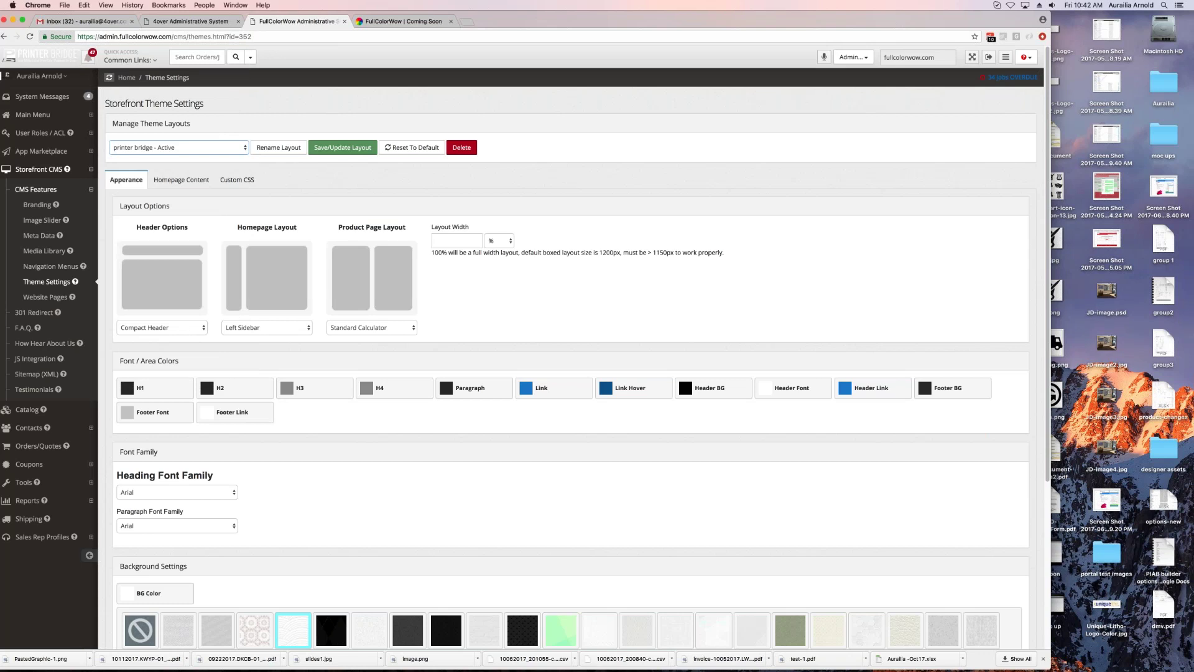
{"action": "left_click", "coordinate": [414, 23]}
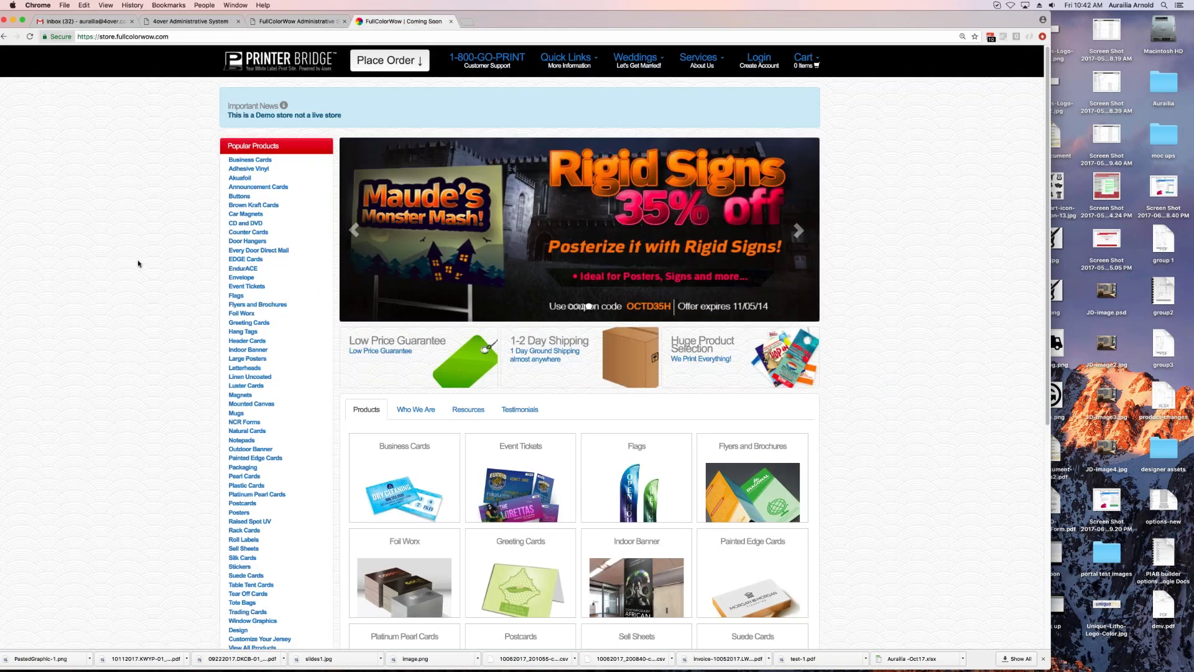
{"action": "left_click", "coordinate": [290, 22]}
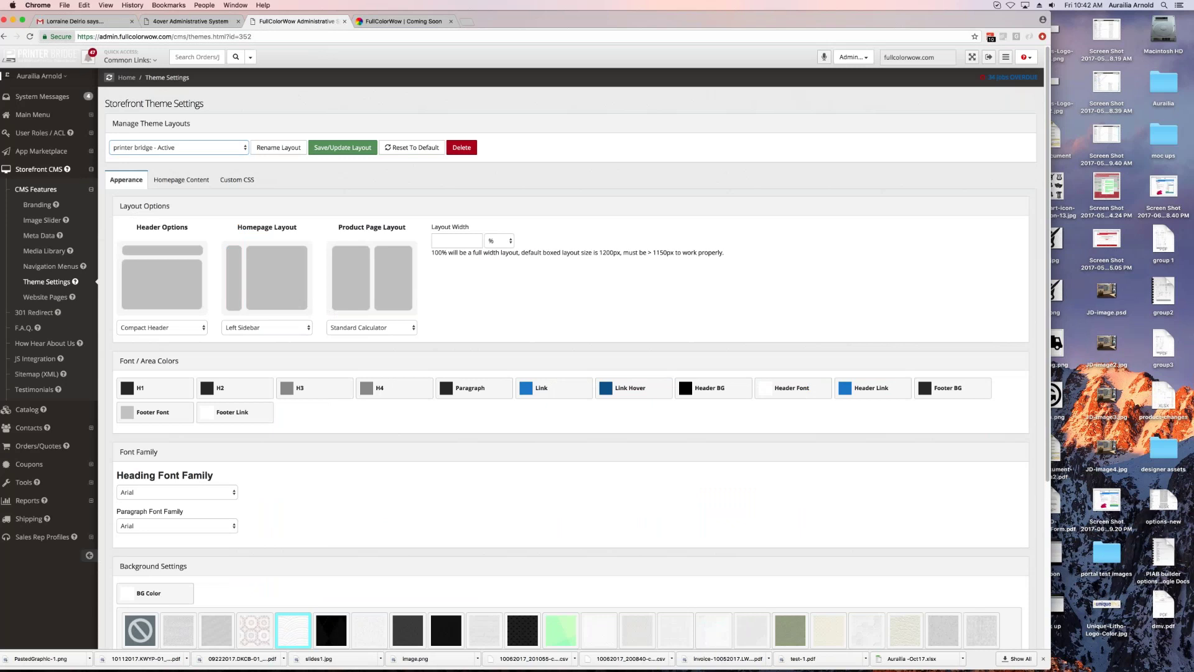
{"action": "left_click", "coordinate": [179, 149]}
{"action": "scroll", "coordinate": [174, 155], "scroll_direction": "up", "scroll_amount": 2}
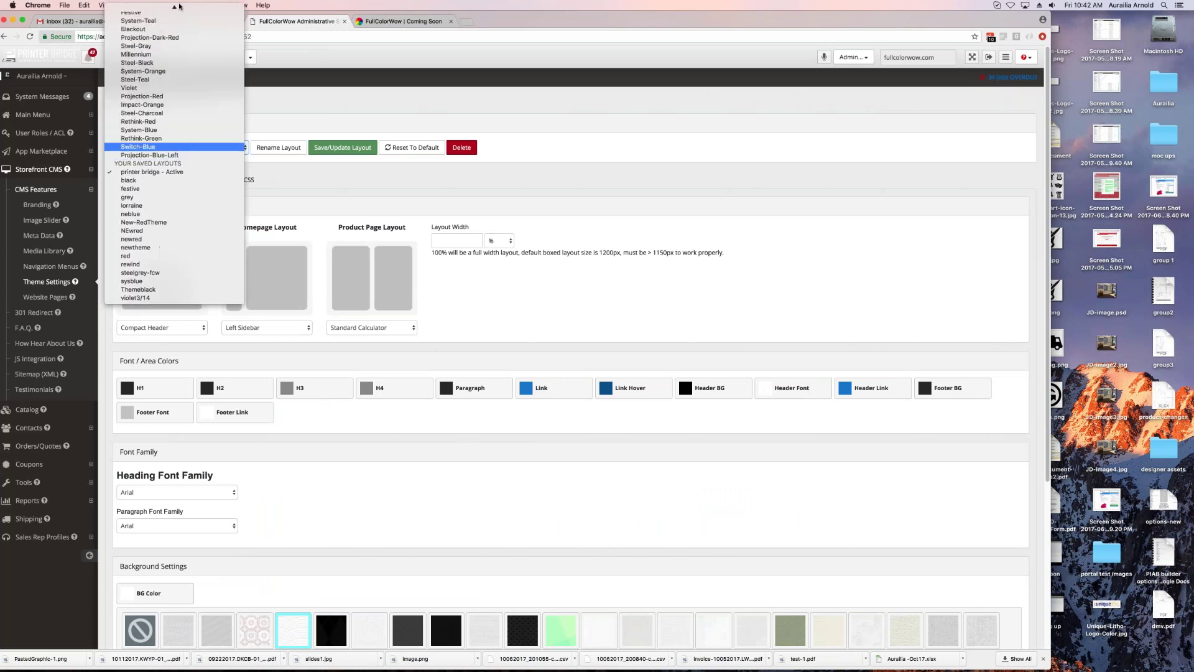
{"action": "left_click", "coordinate": [316, 162]}
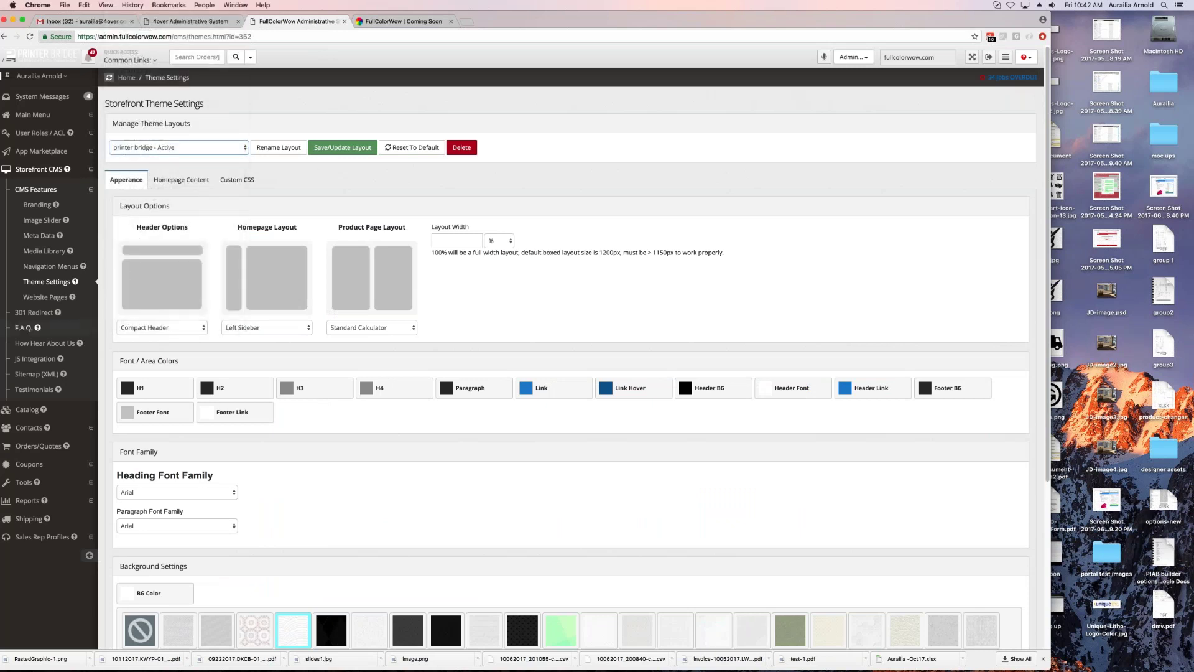
{"action": "left_click", "coordinate": [40, 297]}
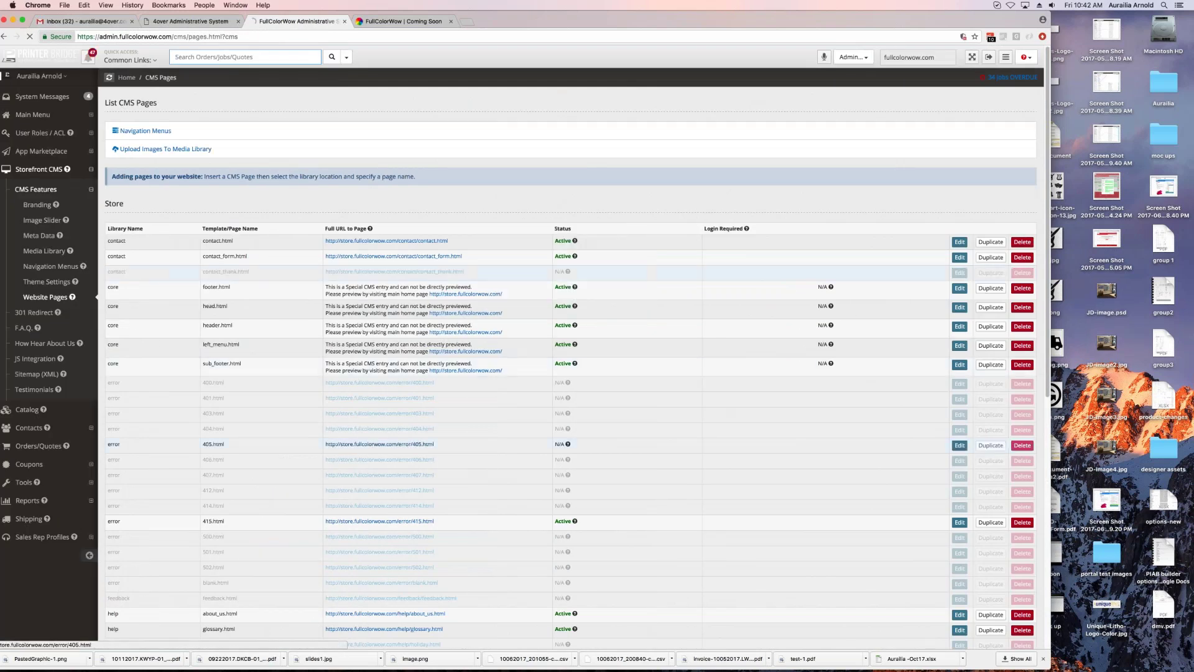
{"action": "left_click", "coordinate": [560, 444]}
{"action": "scroll", "coordinate": [376, 440], "scroll_direction": "down", "scroll_amount": 10}
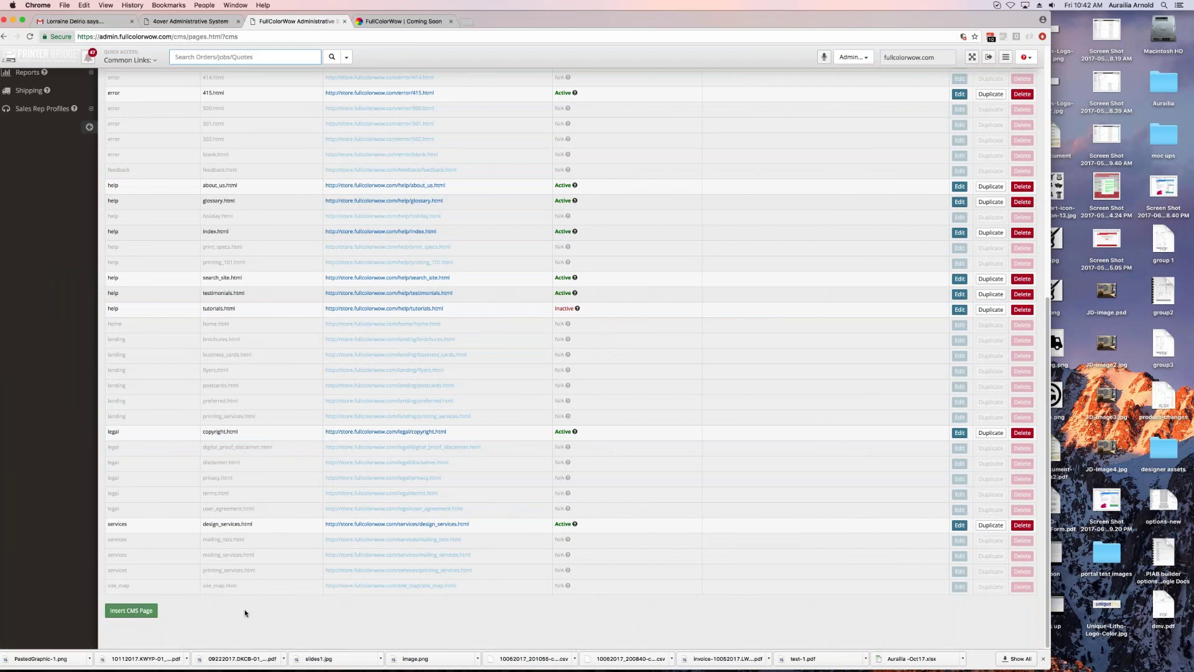
{"action": "scroll", "coordinate": [258, 587], "scroll_direction": "up", "scroll_amount": 10}
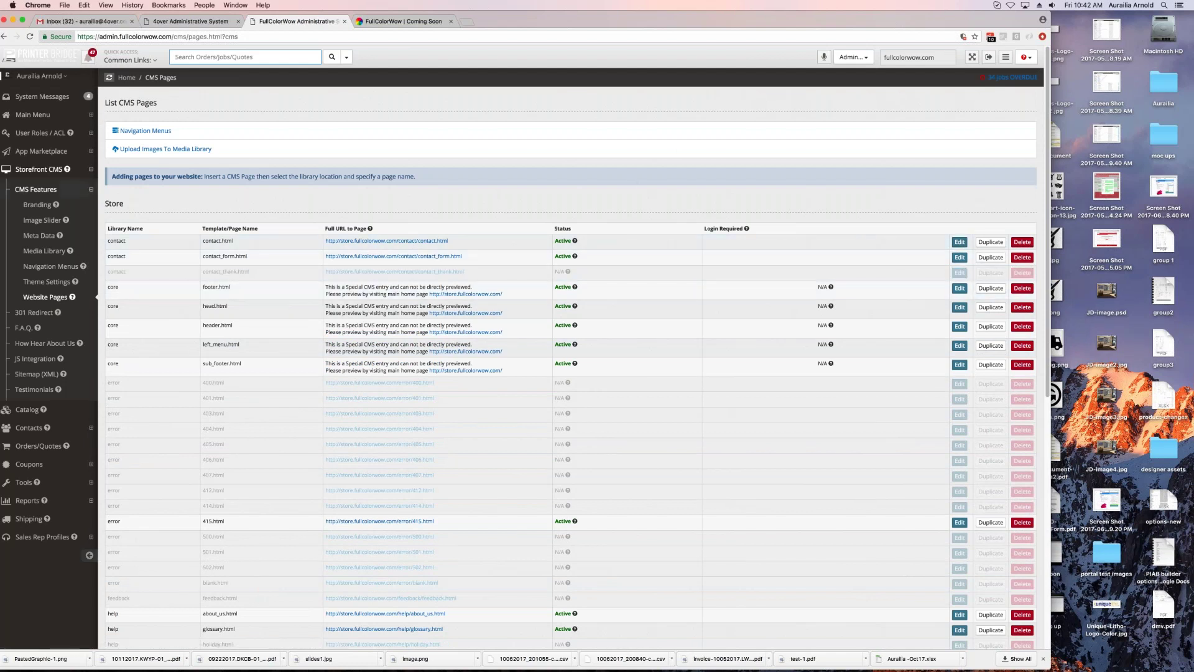
{"action": "left_click", "coordinate": [35, 189]}
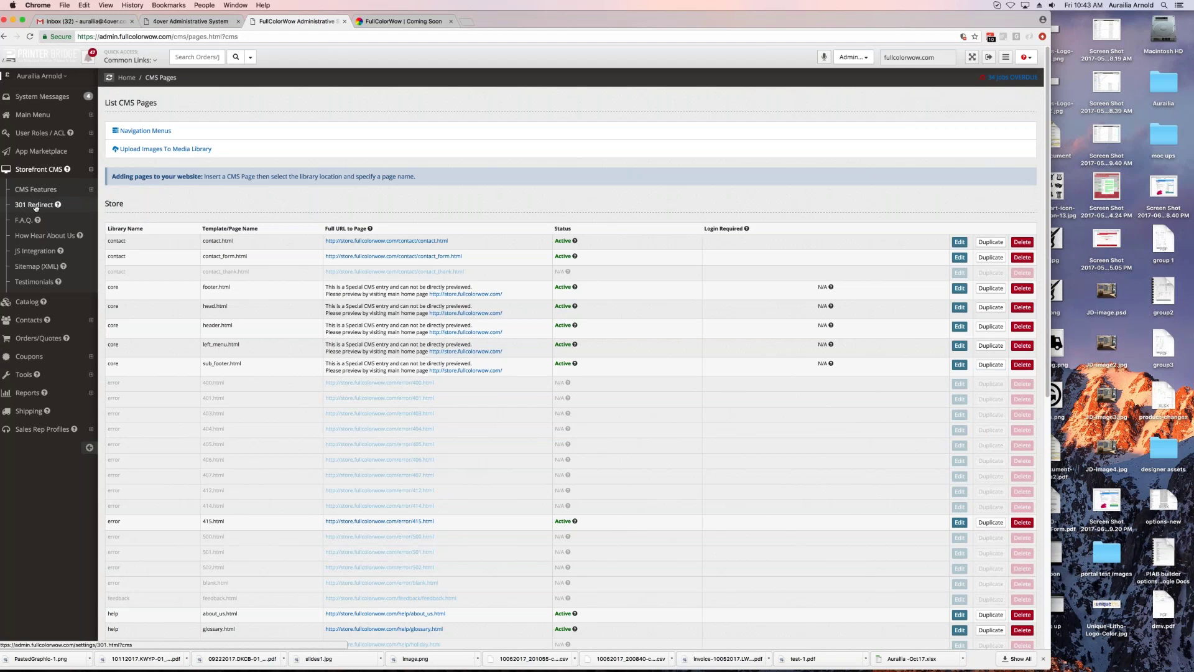
Step: Go to F.A.Q. and list the File Specifications category's four questions with answers
{"action": "left_click", "coordinate": [18, 222]}
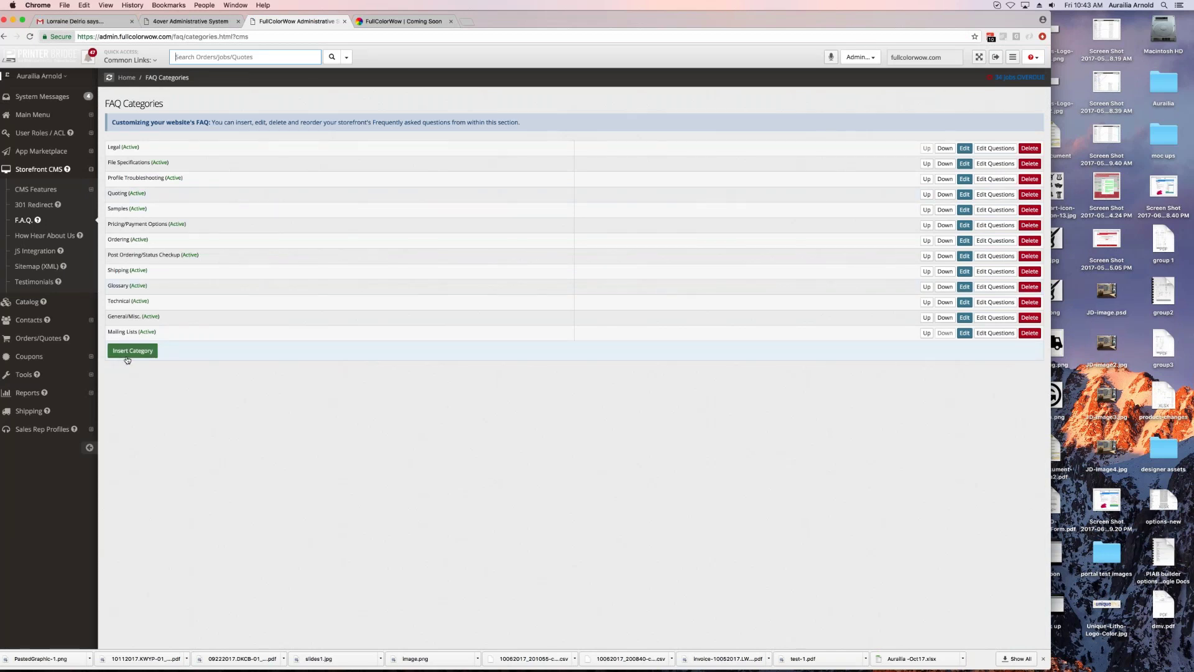
{"action": "left_click", "coordinate": [963, 164]}
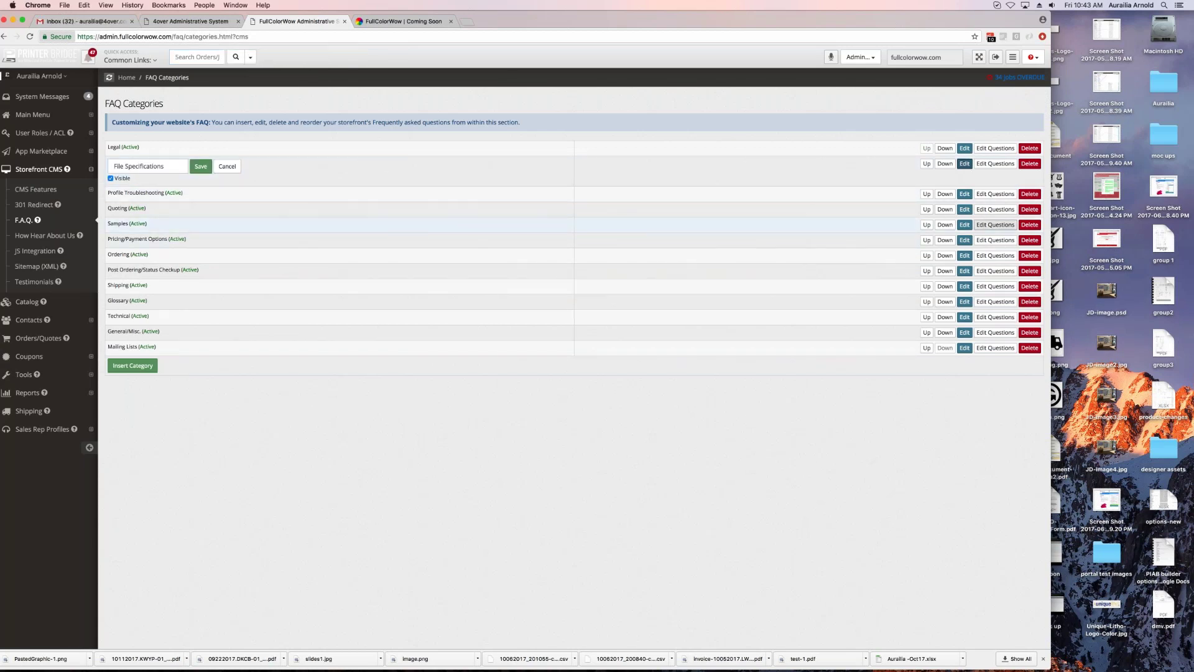
{"action": "left_click", "coordinate": [995, 164]}
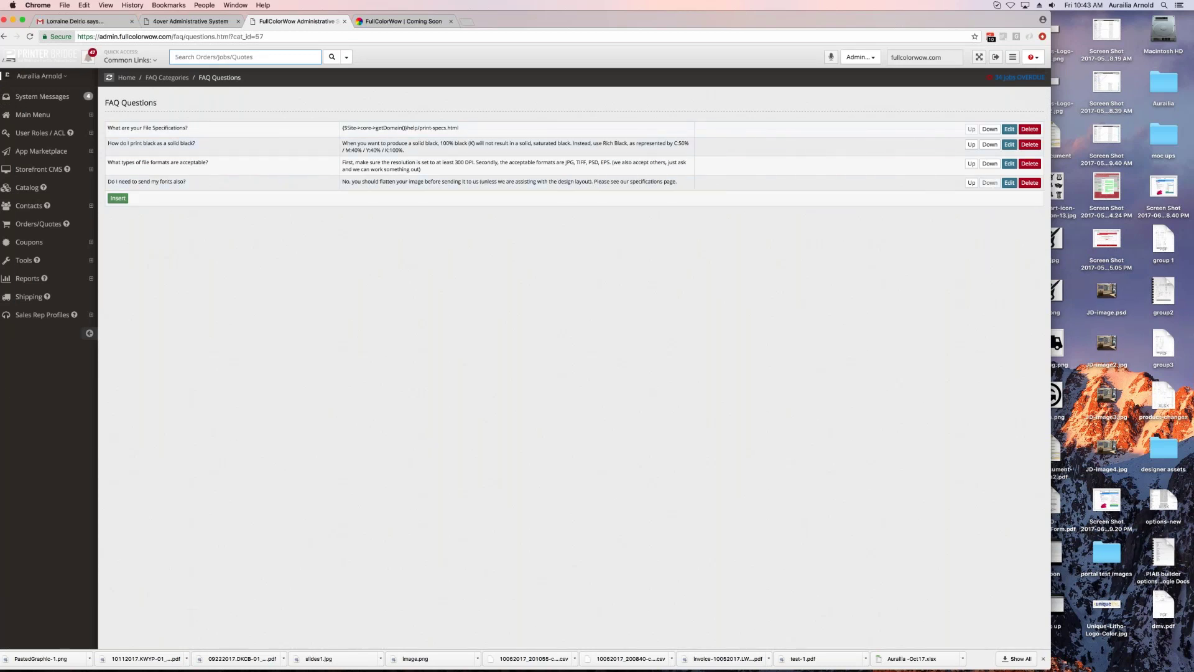
{"action": "left_click", "coordinate": [38, 169]}
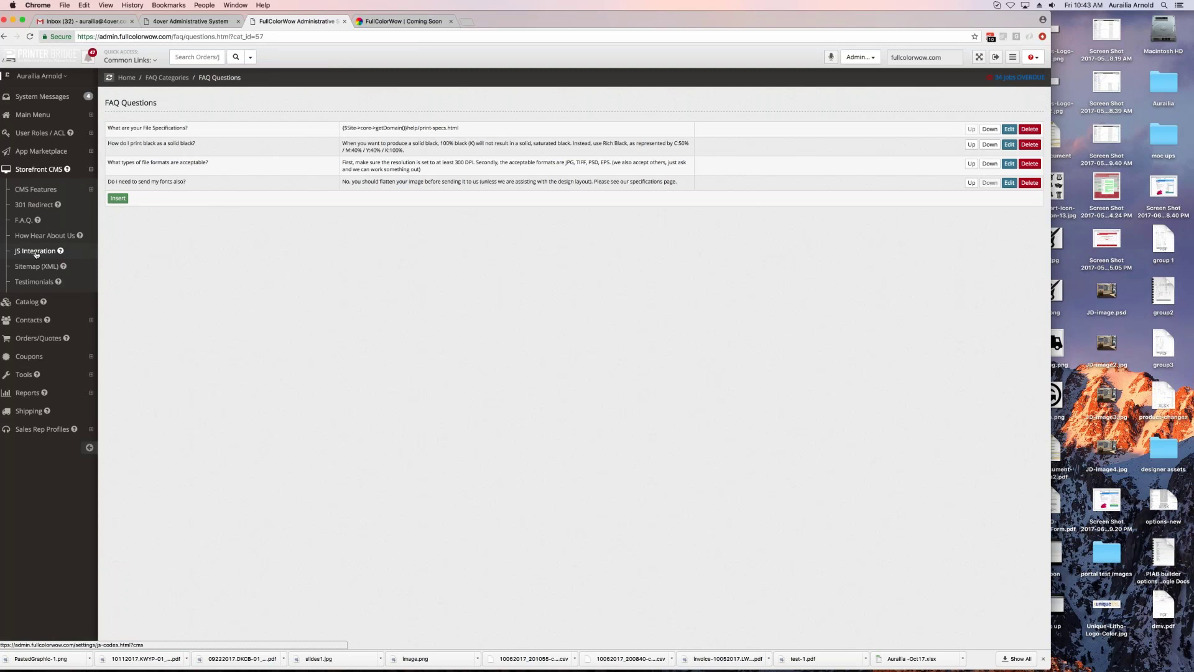
{"action": "left_click", "coordinate": [36, 253]}
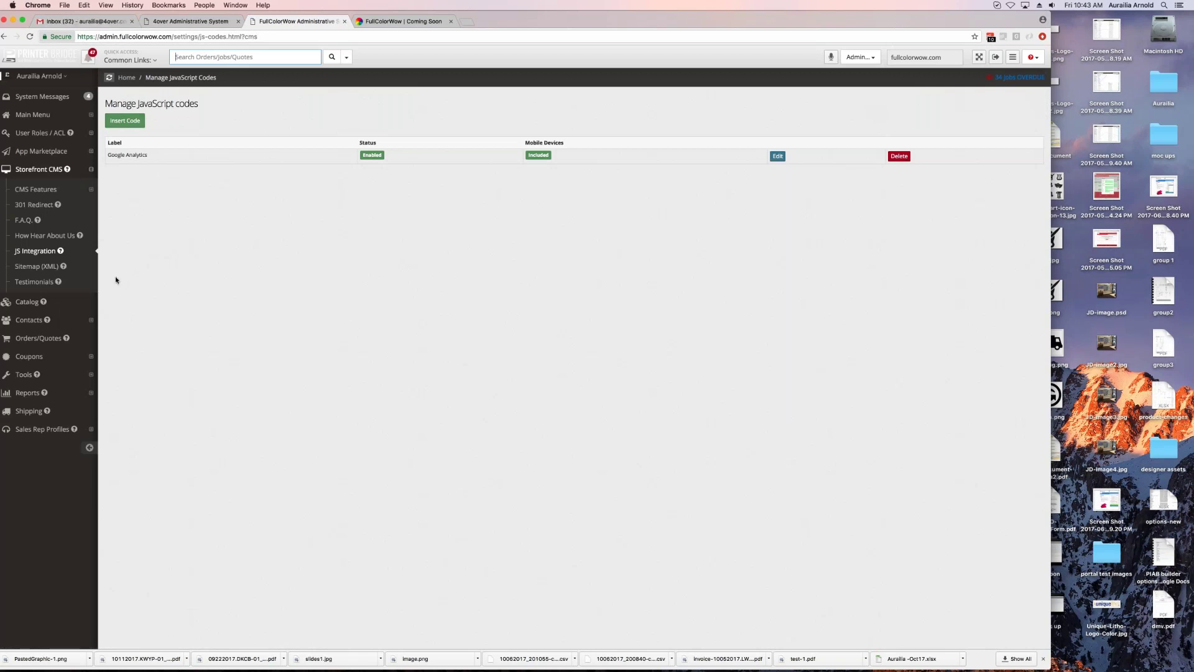
Step: Show the Customer Testimonials page from the Storefront CMS menu; it has no testimonials
{"action": "left_click", "coordinate": [30, 284]}
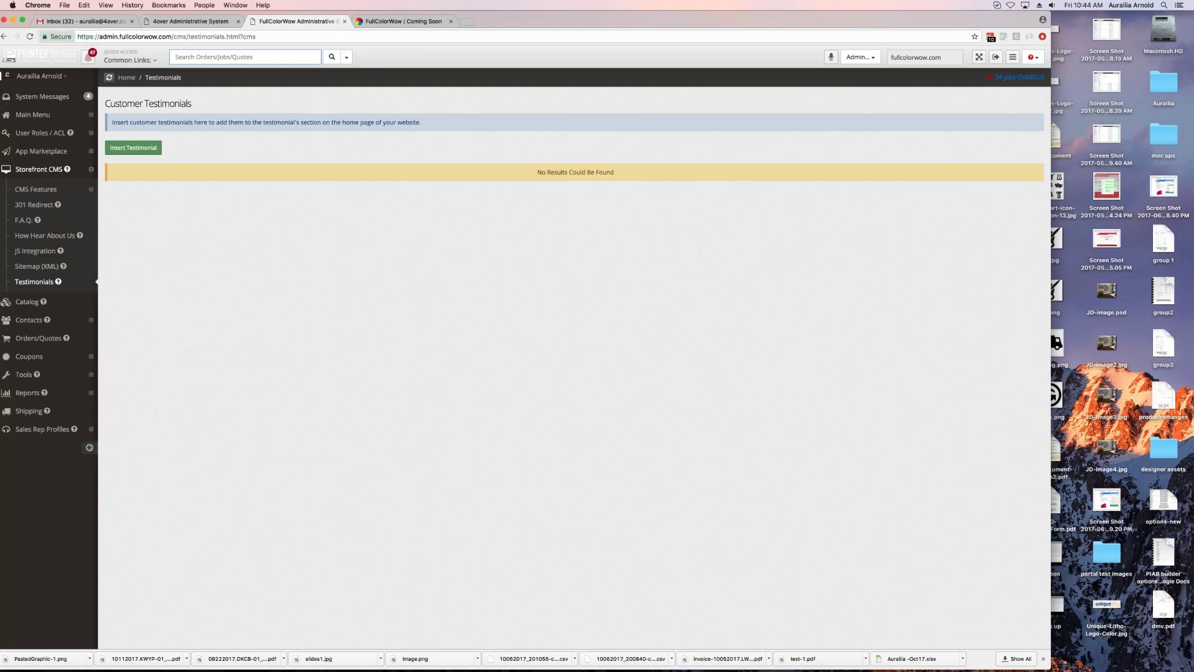
Step: Check the storefront's testimonials section, then open the Catalog Categories list in admin
{"action": "left_click", "coordinate": [404, 21]}
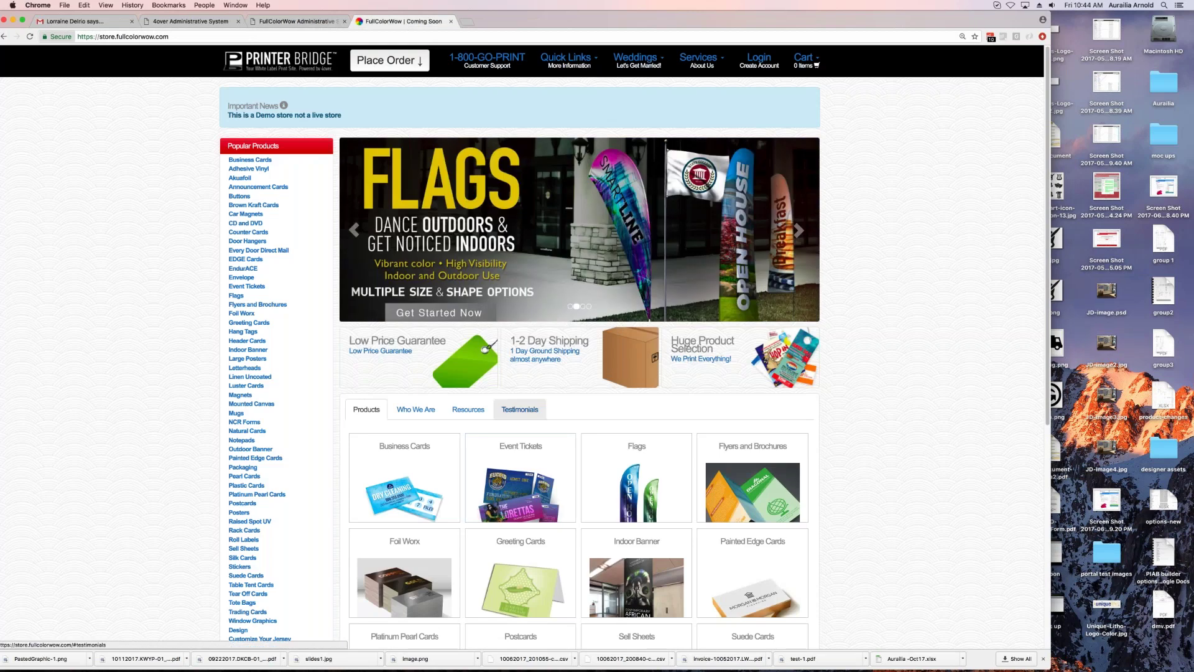
{"action": "left_click", "coordinate": [520, 409]}
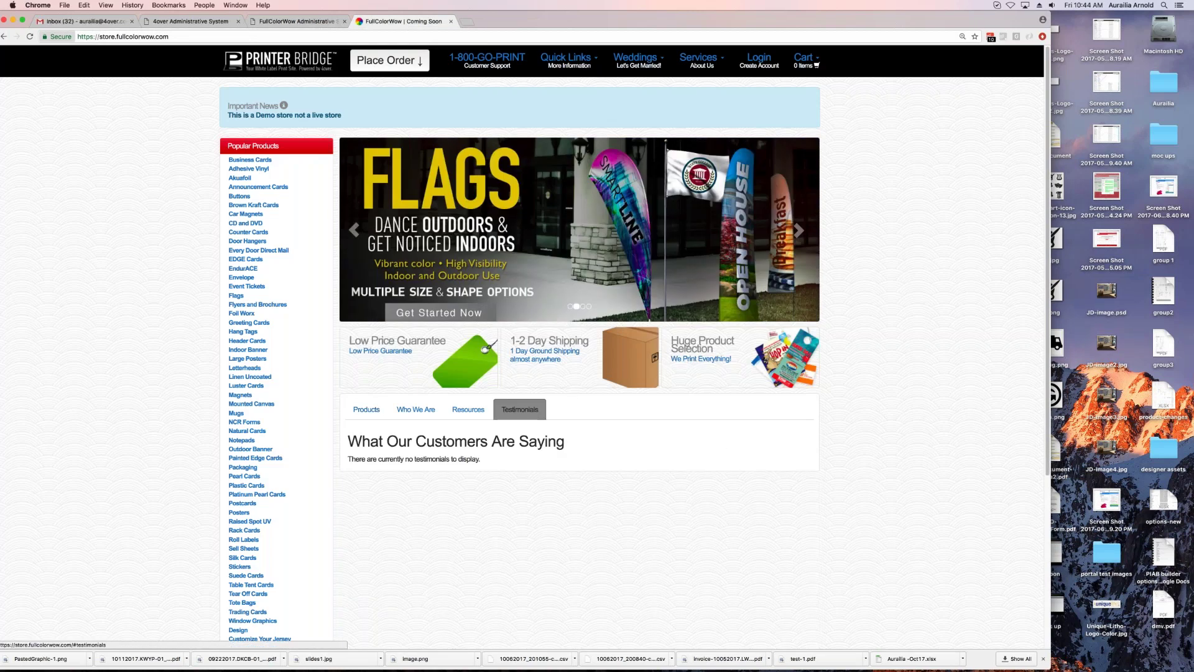
{"action": "left_click", "coordinate": [296, 21]}
{"action": "left_click", "coordinate": [39, 169]}
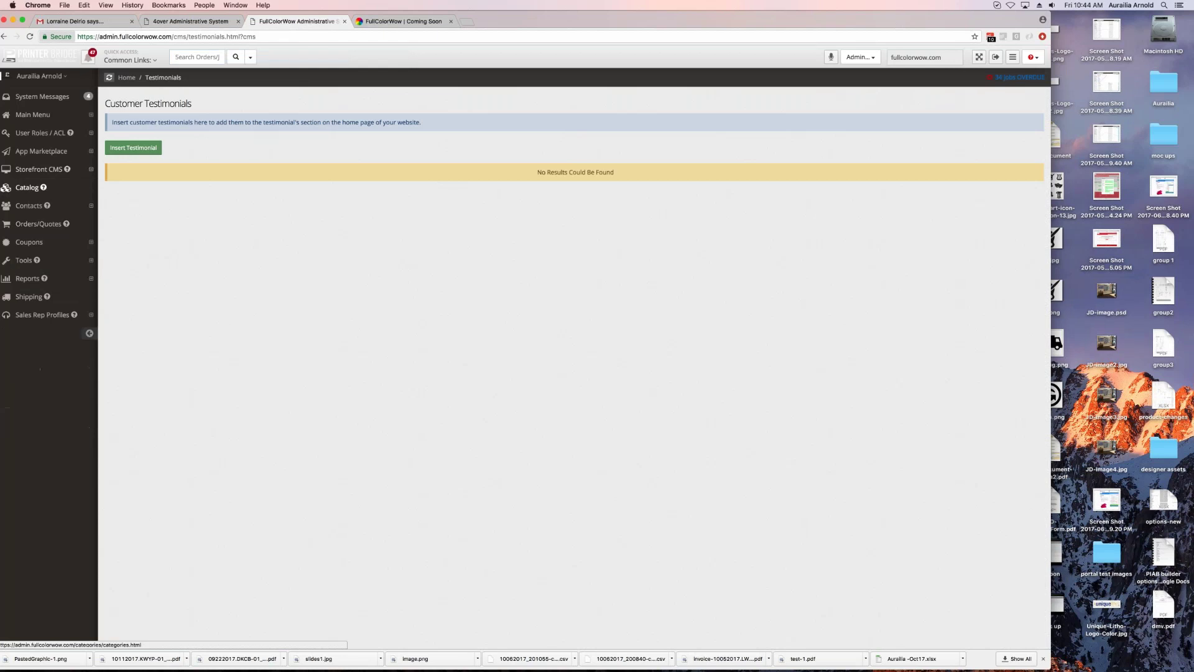
{"action": "left_click", "coordinate": [27, 188]}
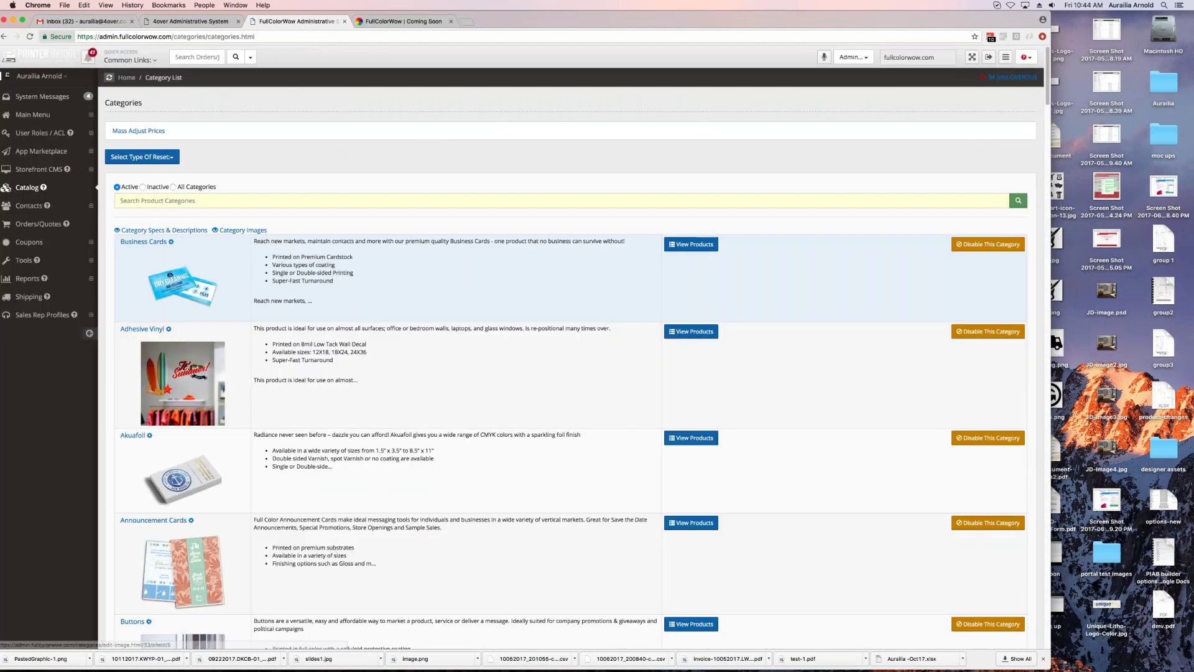
{"action": "left_click", "coordinate": [124, 313]}
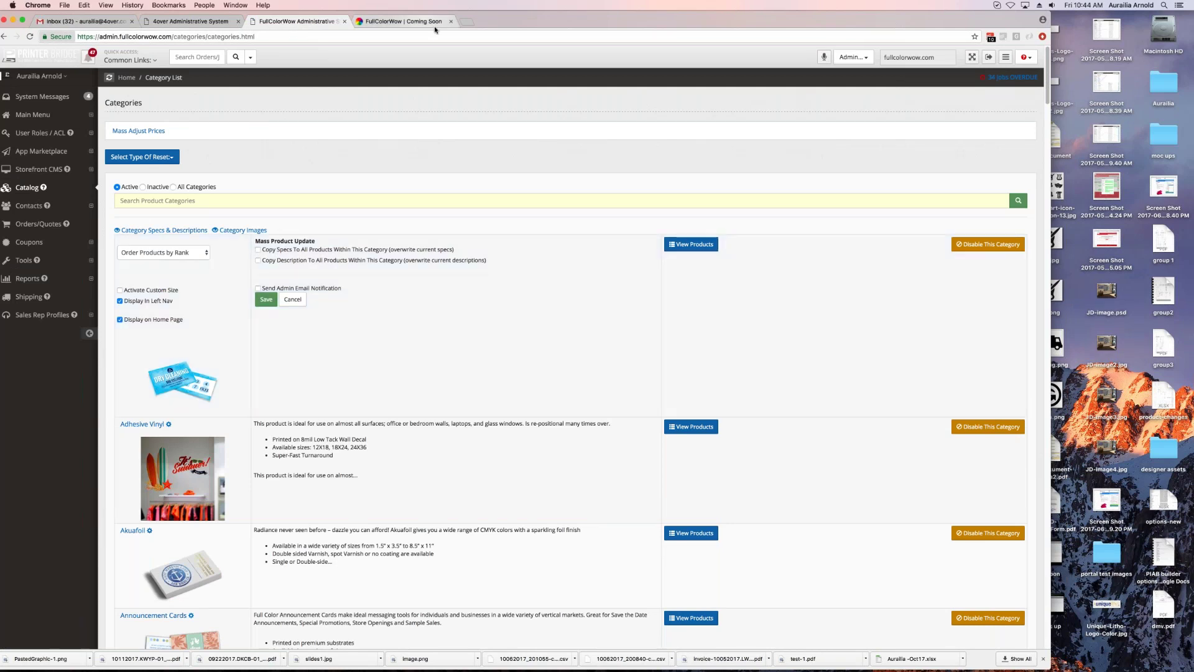
{"action": "left_click", "coordinate": [435, 28]}
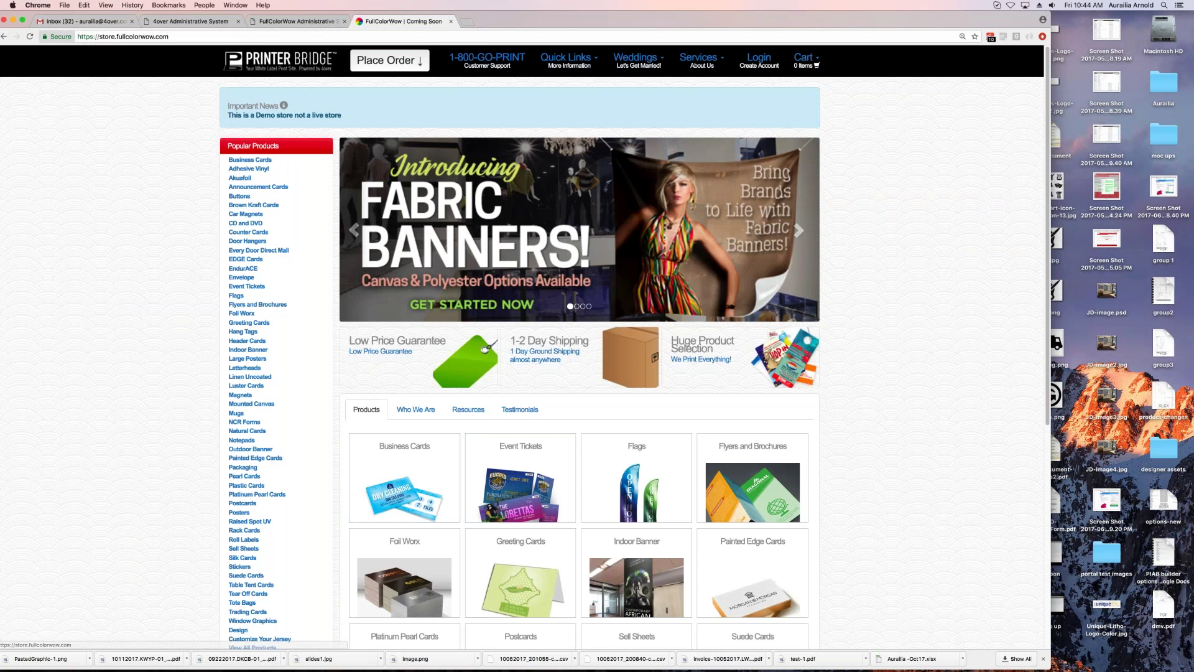
{"action": "left_click", "coordinate": [297, 21]}
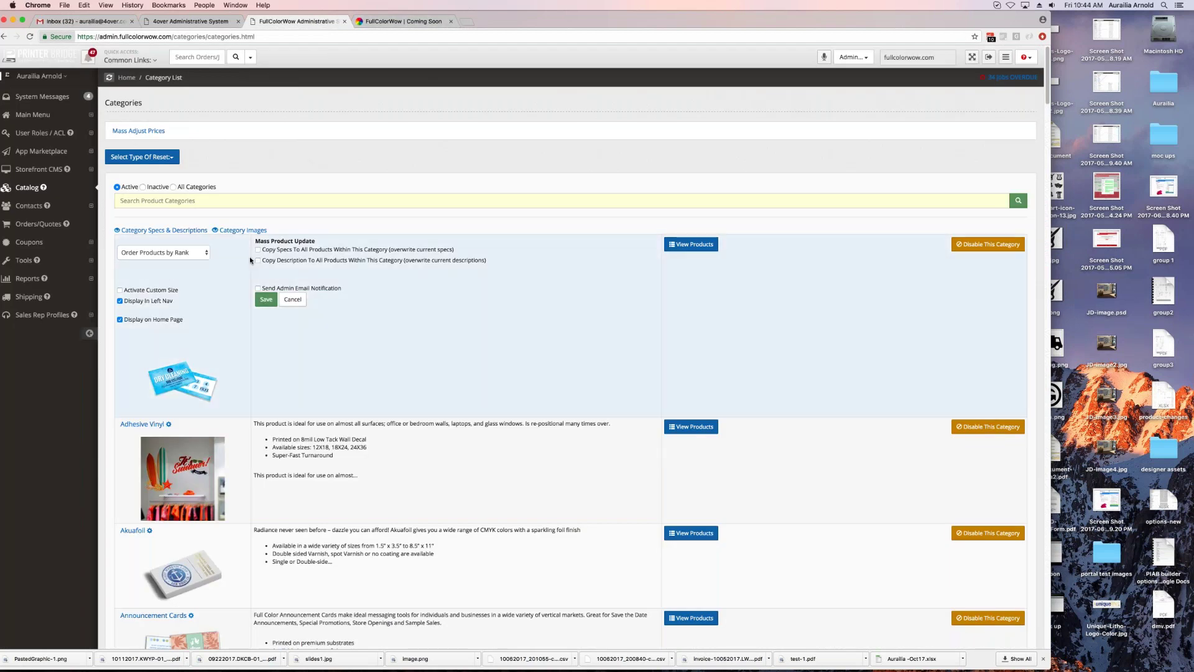
{"action": "left_click", "coordinate": [257, 249]}
{"action": "left_click", "coordinate": [523, 447]}
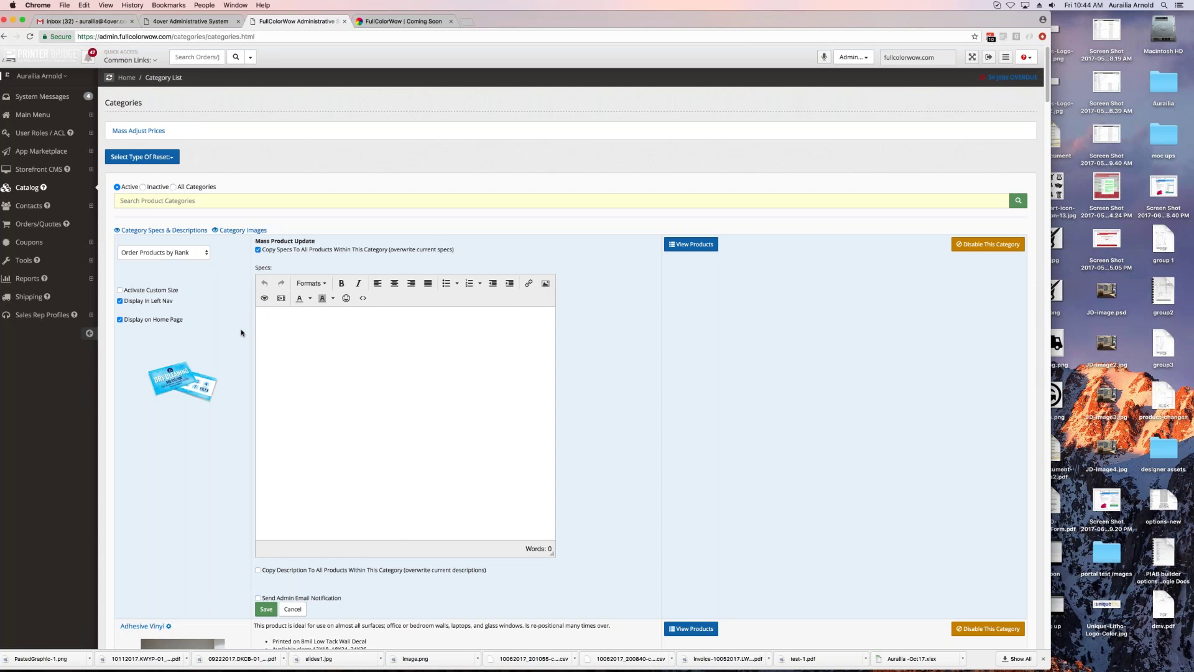
{"action": "scroll", "coordinate": [227, 391], "scroll_direction": "down", "scroll_amount": 5}
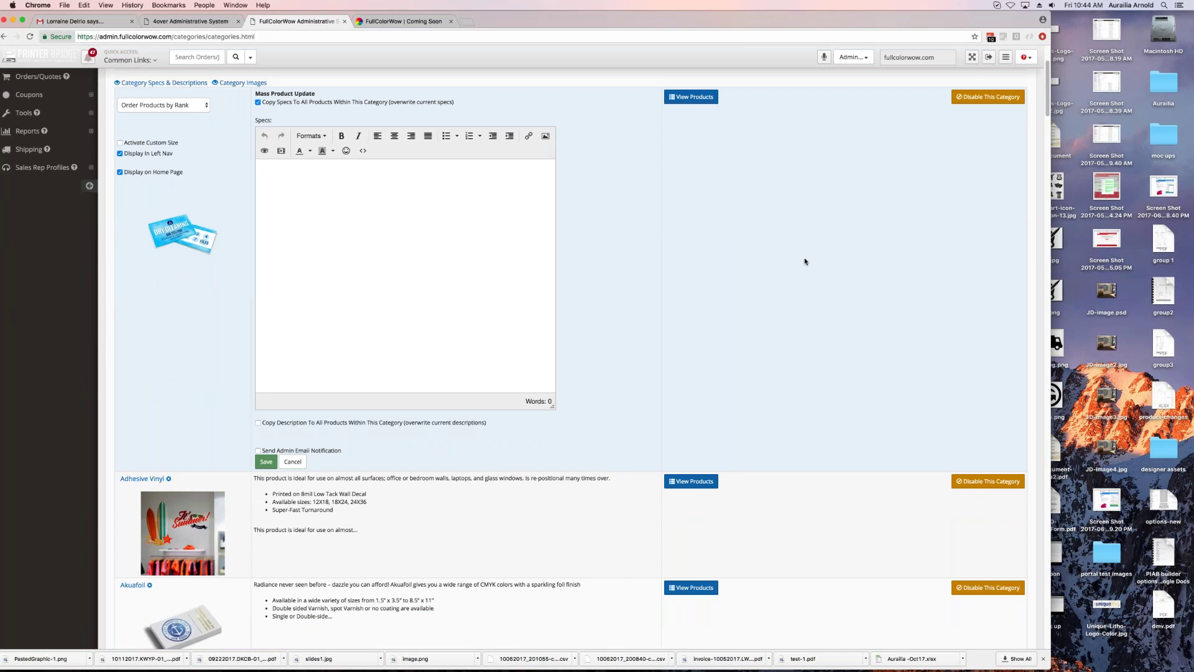
{"action": "scroll", "coordinate": [805, 260], "scroll_direction": "up", "scroll_amount": 5}
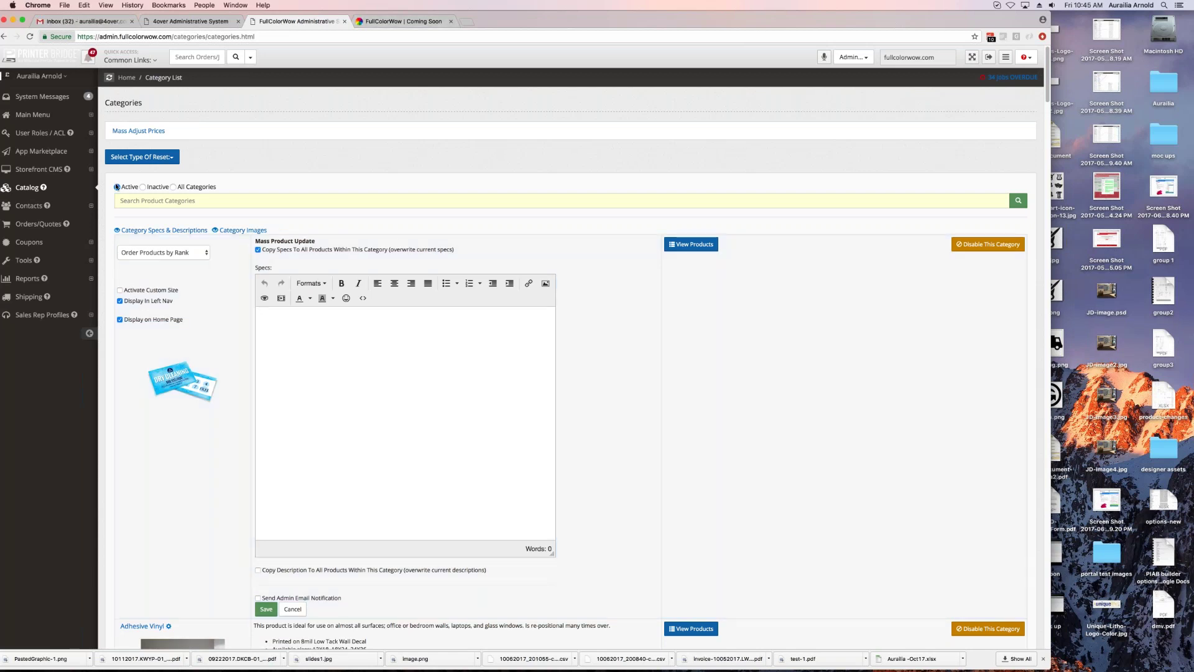
Step: Switch the Category List to Inactive and scroll through categories from Apparel to Yard Signs and Pennants
{"action": "left_click", "coordinate": [143, 186]}
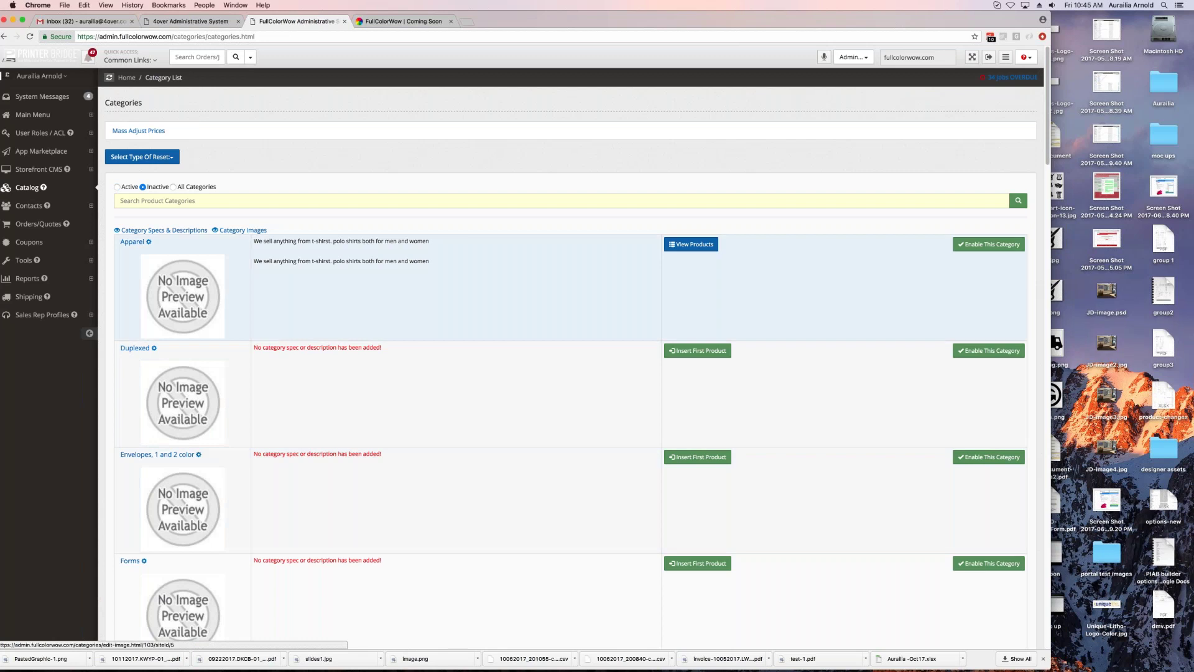
{"action": "scroll", "coordinate": [570, 358], "scroll_direction": "down", "scroll_amount": 5}
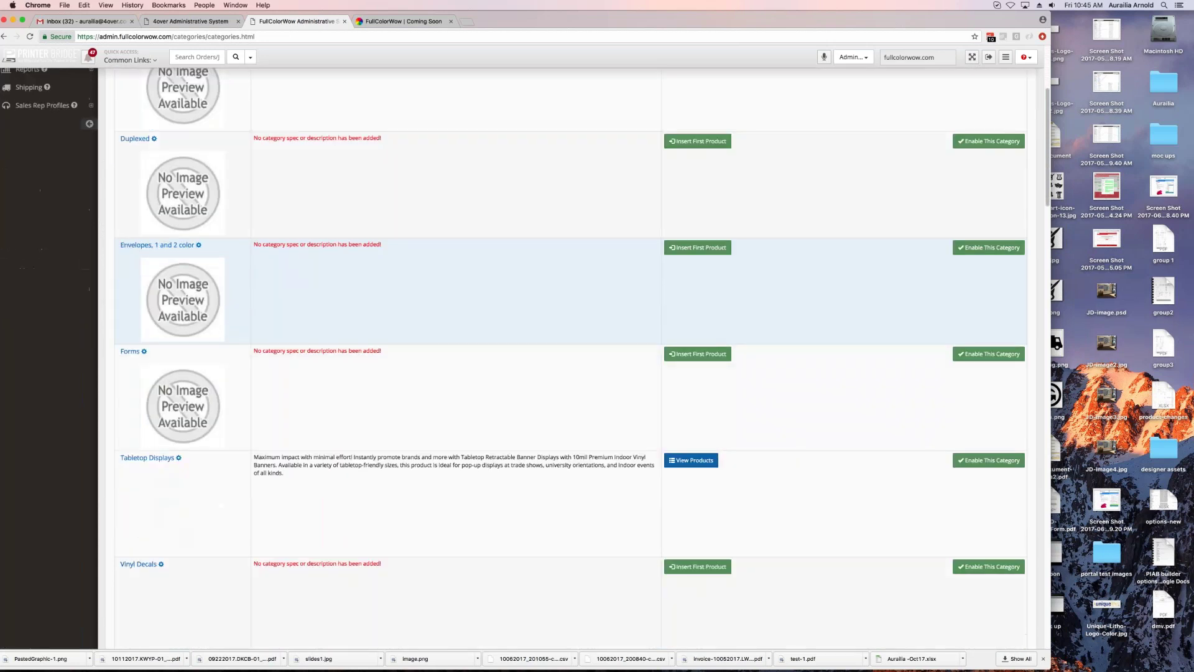
{"action": "scroll", "coordinate": [570, 359], "scroll_direction": "down", "scroll_amount": 10}
{"action": "scroll", "coordinate": [570, 224], "scroll_direction": "down", "scroll_amount": 15}
{"action": "scroll", "coordinate": [570, 293], "scroll_direction": "down", "scroll_amount": 10}
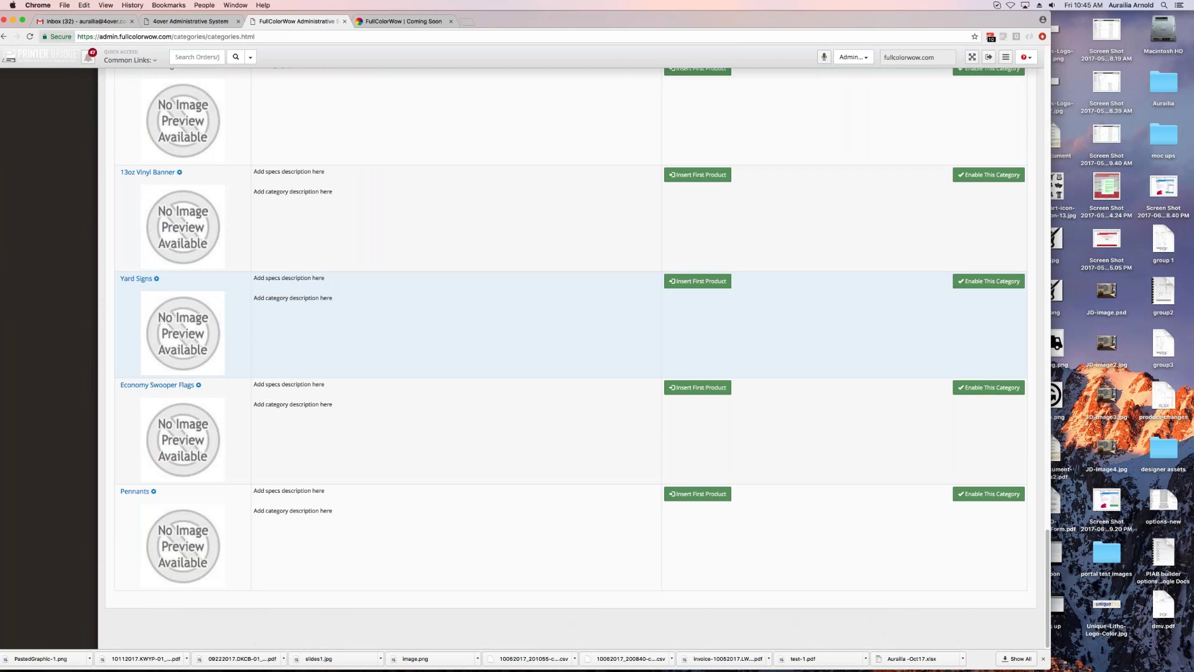
{"action": "scroll", "coordinate": [570, 310], "scroll_direction": "up", "scroll_amount": 20}
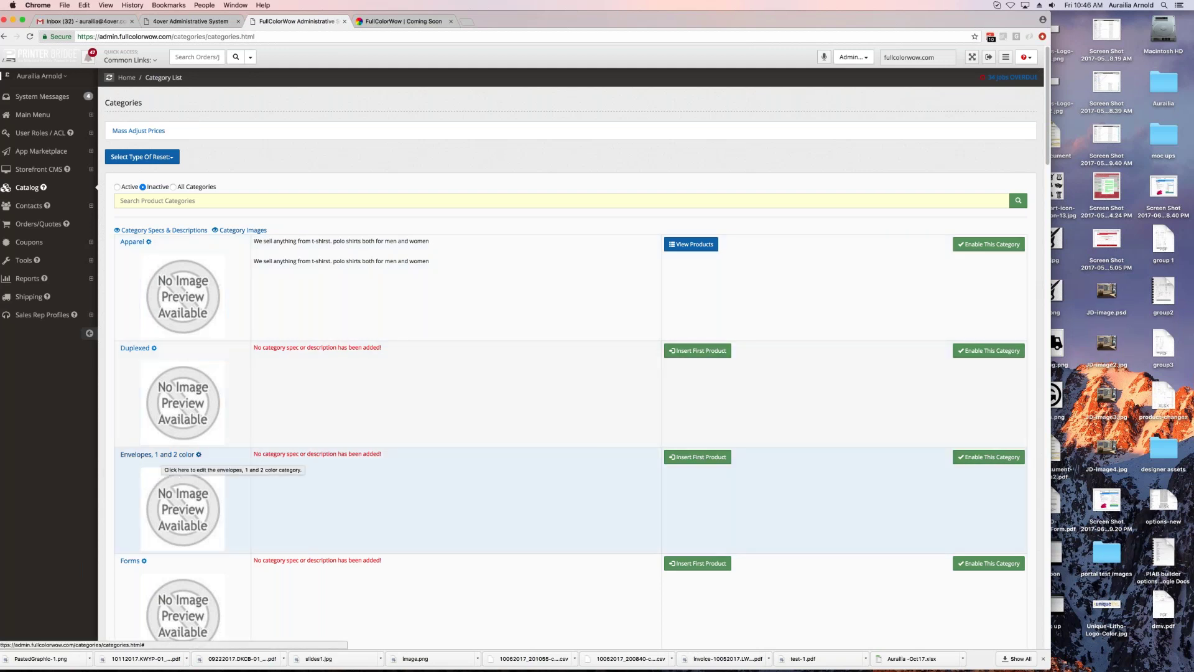
Step: Start a first product in Envelopes, 1 and 2 color and step through its name and title fields
{"action": "left_click", "coordinate": [715, 458]}
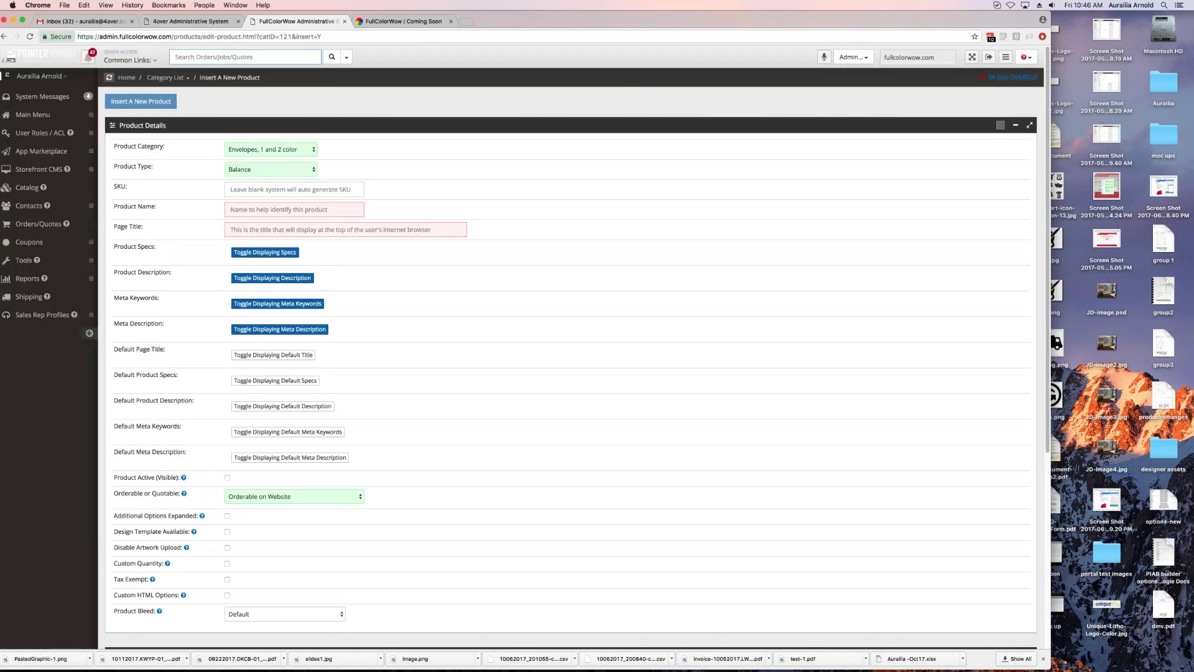
{"action": "left_click", "coordinate": [242, 194]}
{"action": "key", "text": "Tab"}
{"action": "left_click", "coordinate": [288, 230]}
{"action": "scroll", "coordinate": [385, 383], "scroll_direction": "down", "scroll_amount": 2}
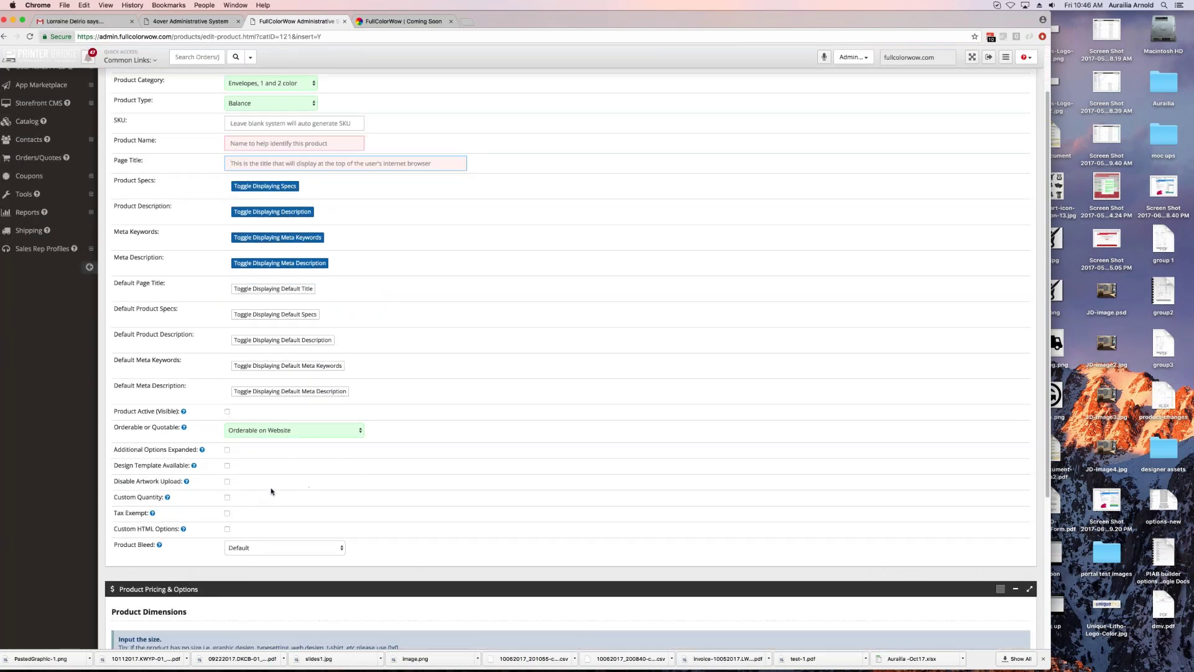
{"action": "scroll", "coordinate": [271, 492], "scroll_direction": "down", "scroll_amount": 5}
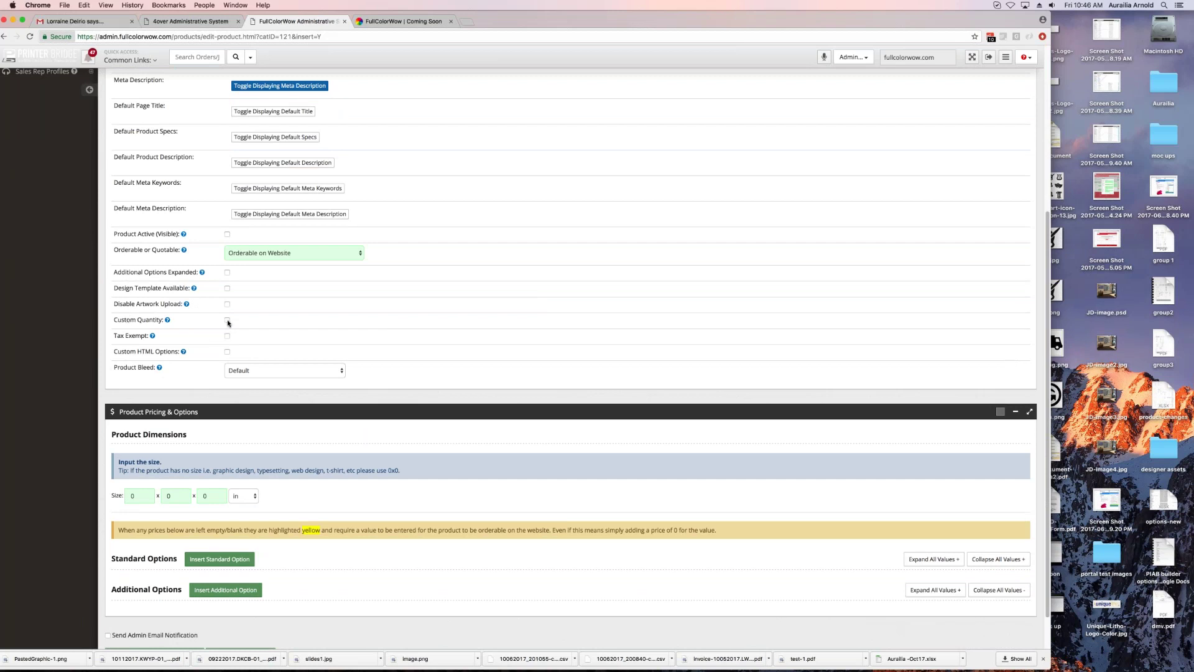
{"action": "scroll", "coordinate": [321, 451], "scroll_direction": "down", "scroll_amount": 2}
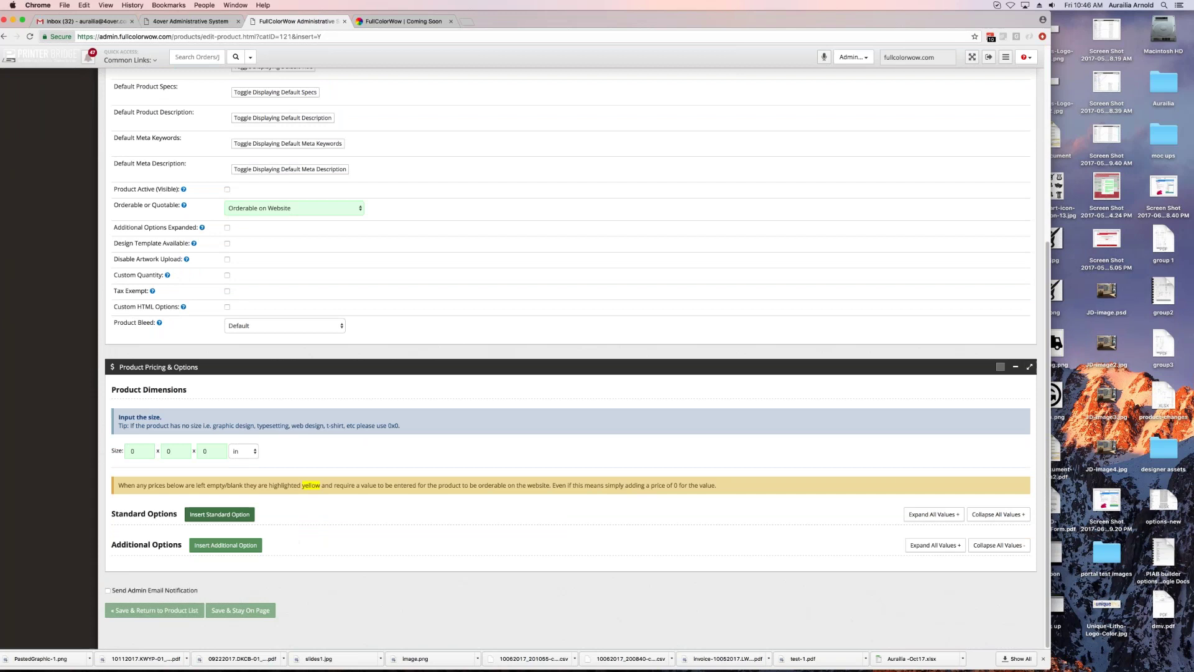
Step: Add a Quantity standard option with one empty value row and tab through its price cells
{"action": "left_click", "coordinate": [201, 516]}
{"action": "scroll", "coordinate": [347, 518], "scroll_direction": "down", "scroll_amount": 3}
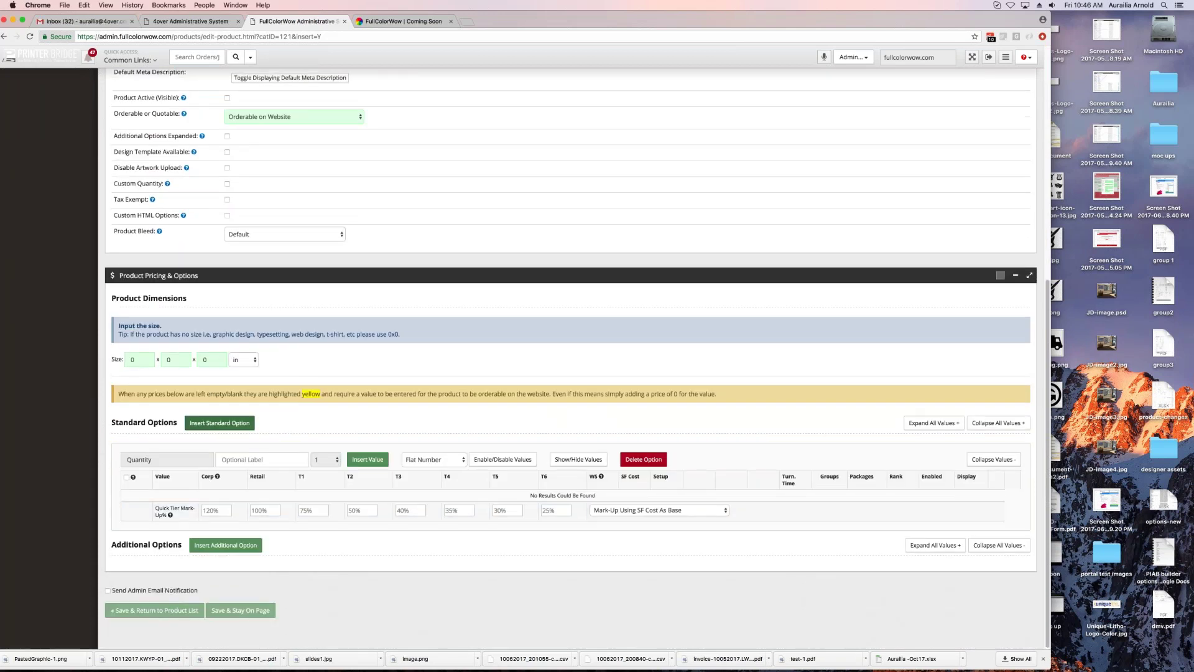
{"action": "left_click", "coordinate": [367, 459]}
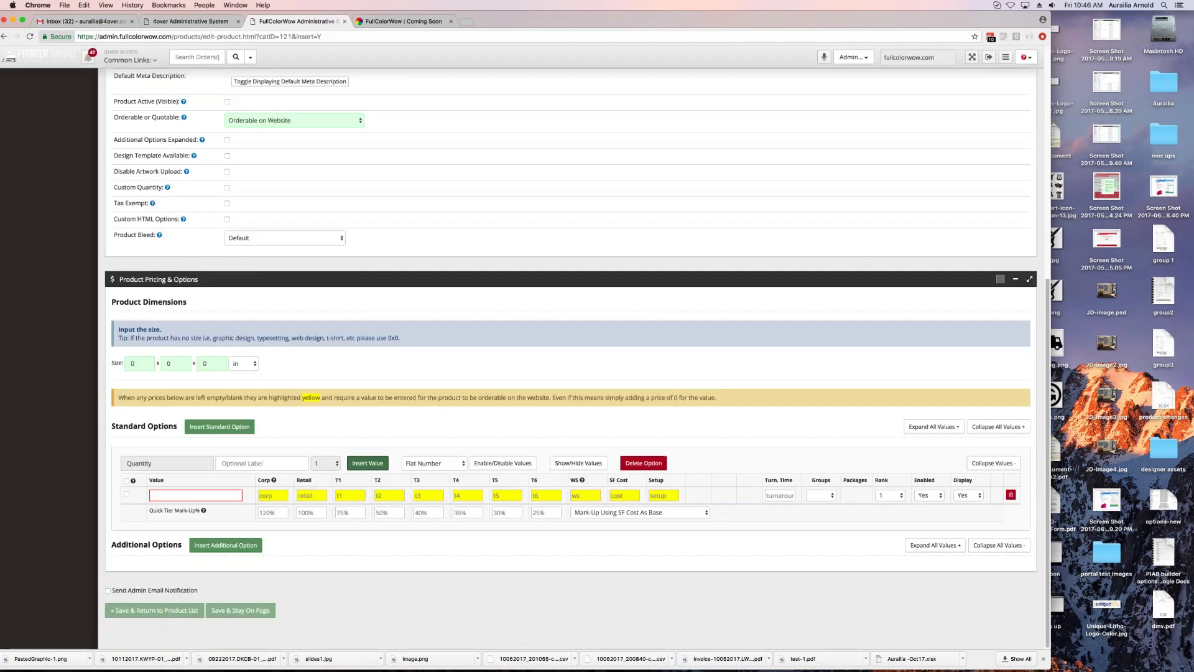
{"action": "left_click", "coordinate": [247, 464]}
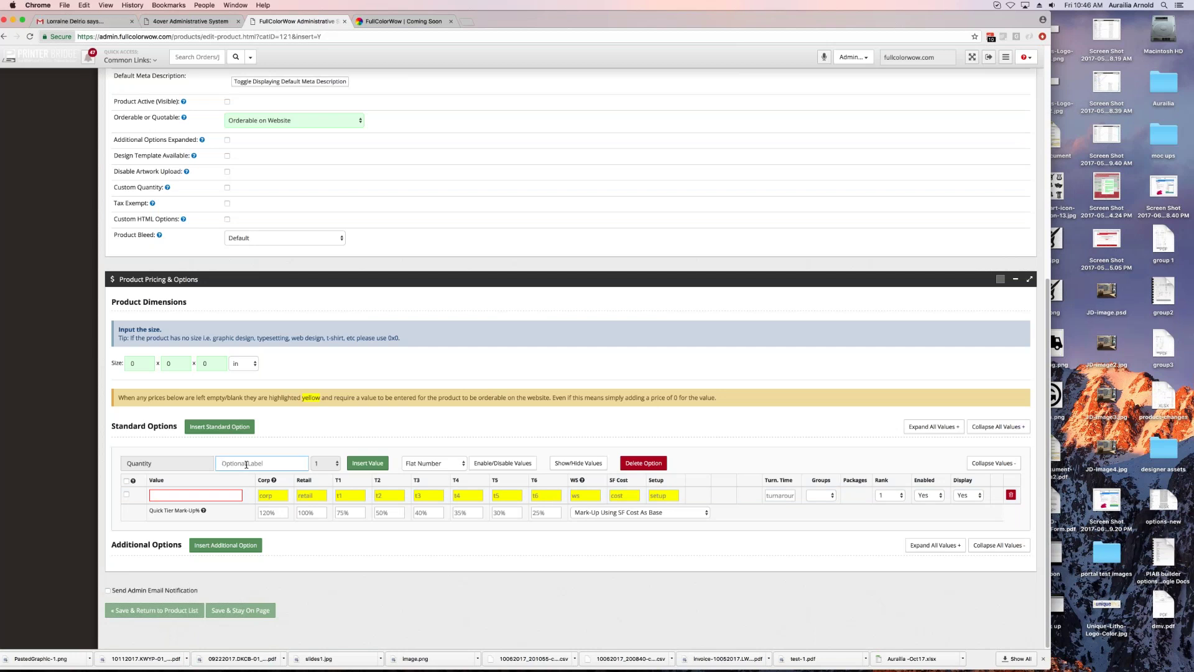
{"action": "left_click", "coordinate": [273, 495]}
{"action": "key", "text": "Tab"}
{"action": "key", "text": "Tab"}
{"action": "key", "text": "Tab"}
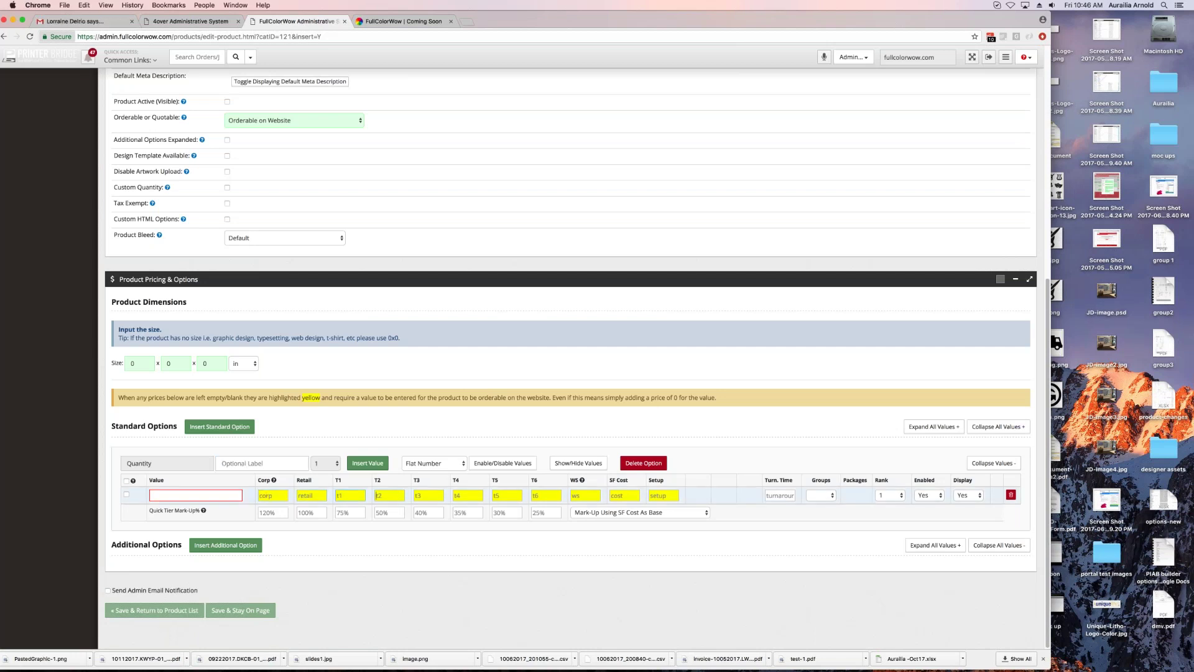
{"action": "key", "text": "Tab"}
{"action": "key", "text": "Tab"}
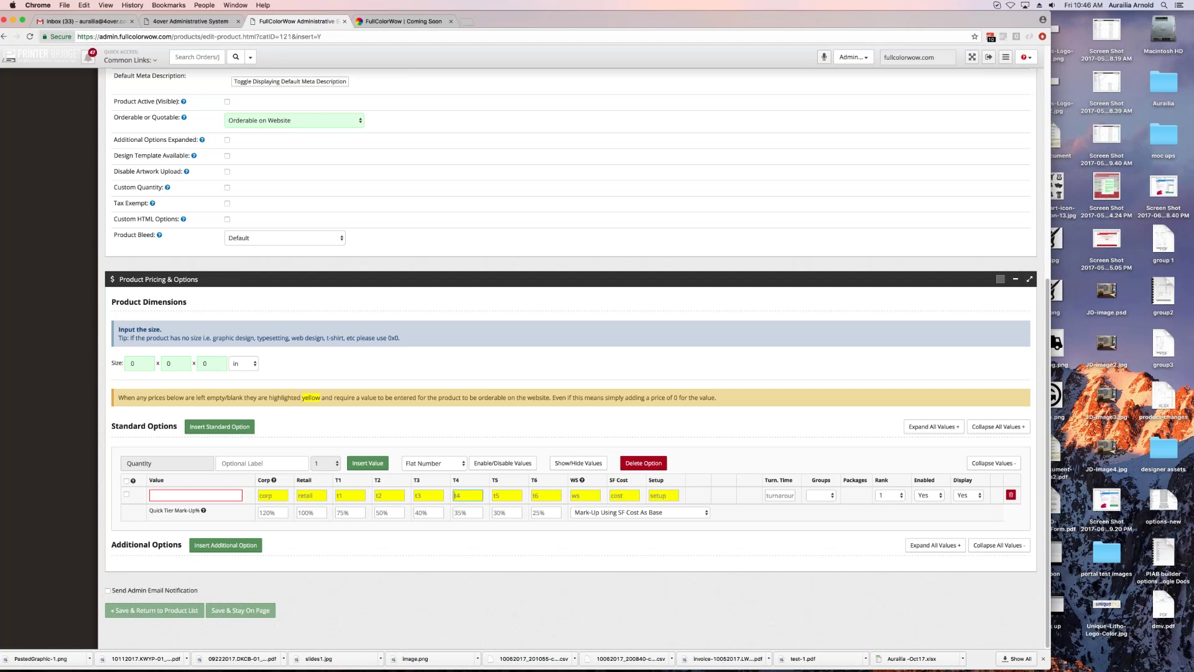
{"action": "mouse_move", "coordinate": [759, 14]}
{"action": "left_mouse_down"}
{"action": "mouse_move", "coordinate": [695, 11]}
{"action": "mouse_move", "coordinate": [749, 12]}
{"action": "left_mouse_up"}
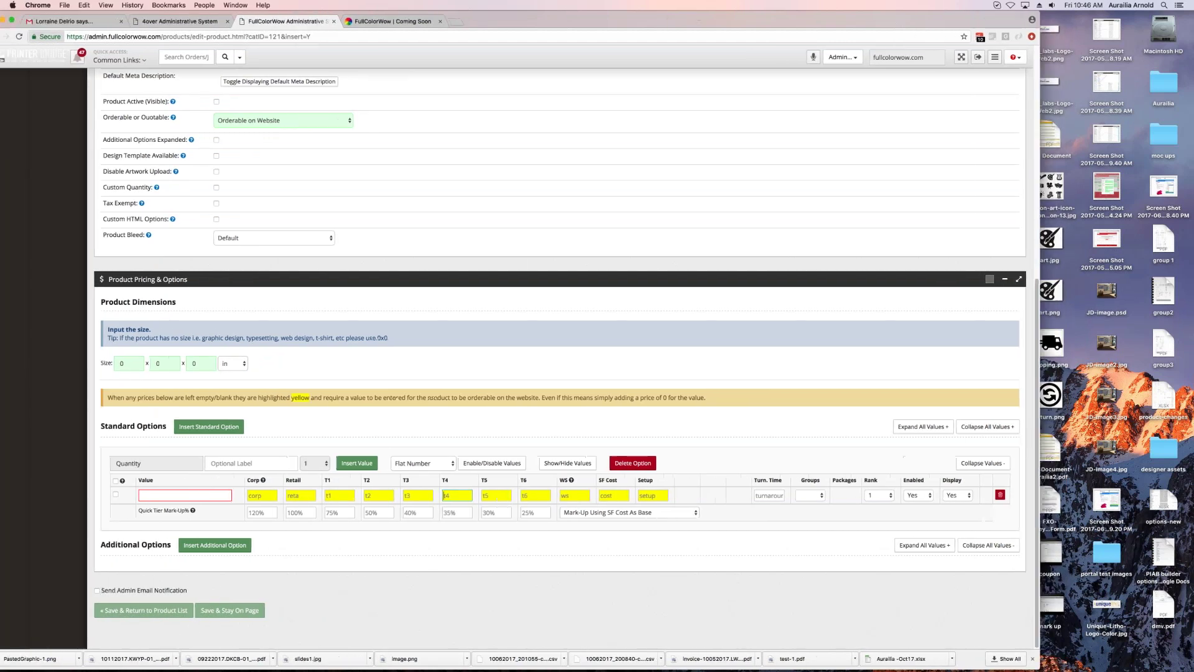
Step: Try the help menu's Knowledgebase, closing its broken tab, then the Getting Started checklist
{"action": "left_click", "coordinate": [1015, 56]}
{"action": "left_click", "coordinate": [684, 146]}
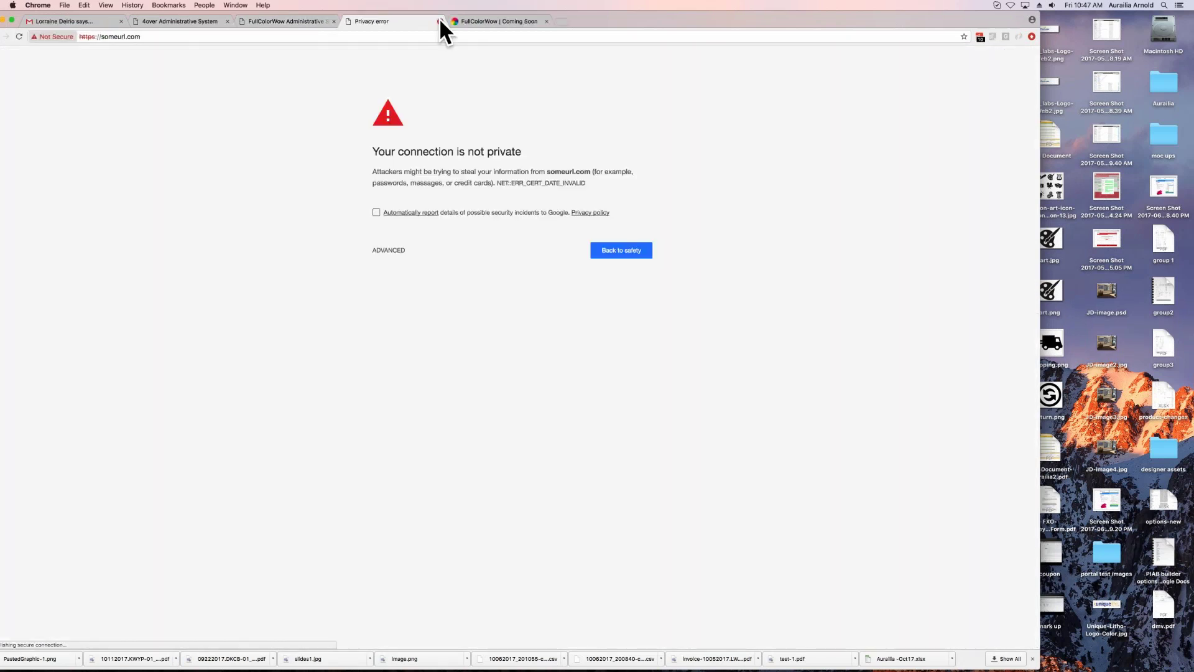
{"action": "left_click", "coordinate": [441, 21]}
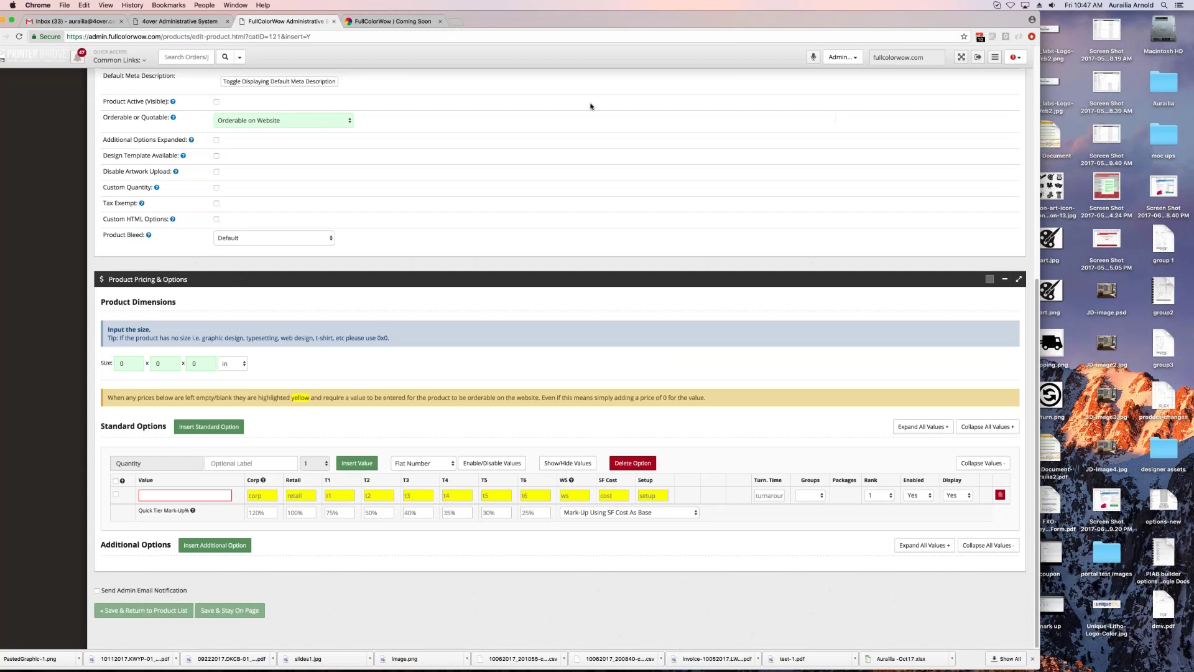
{"action": "left_click", "coordinate": [1015, 58]}
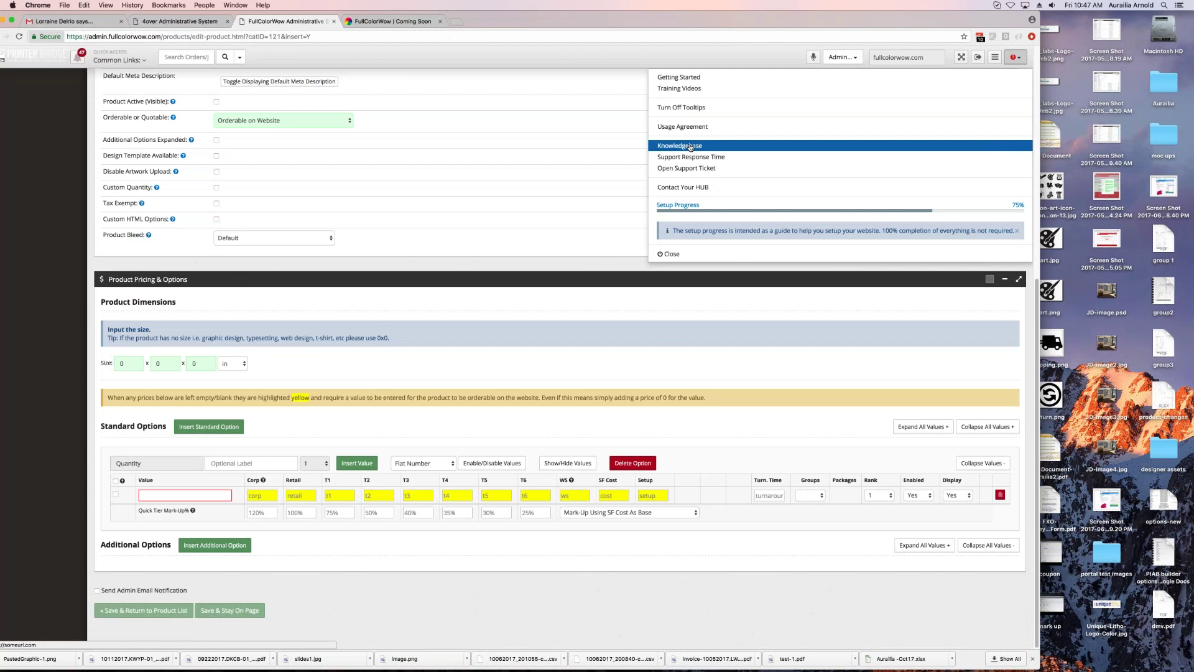
{"action": "left_click", "coordinate": [679, 77]}
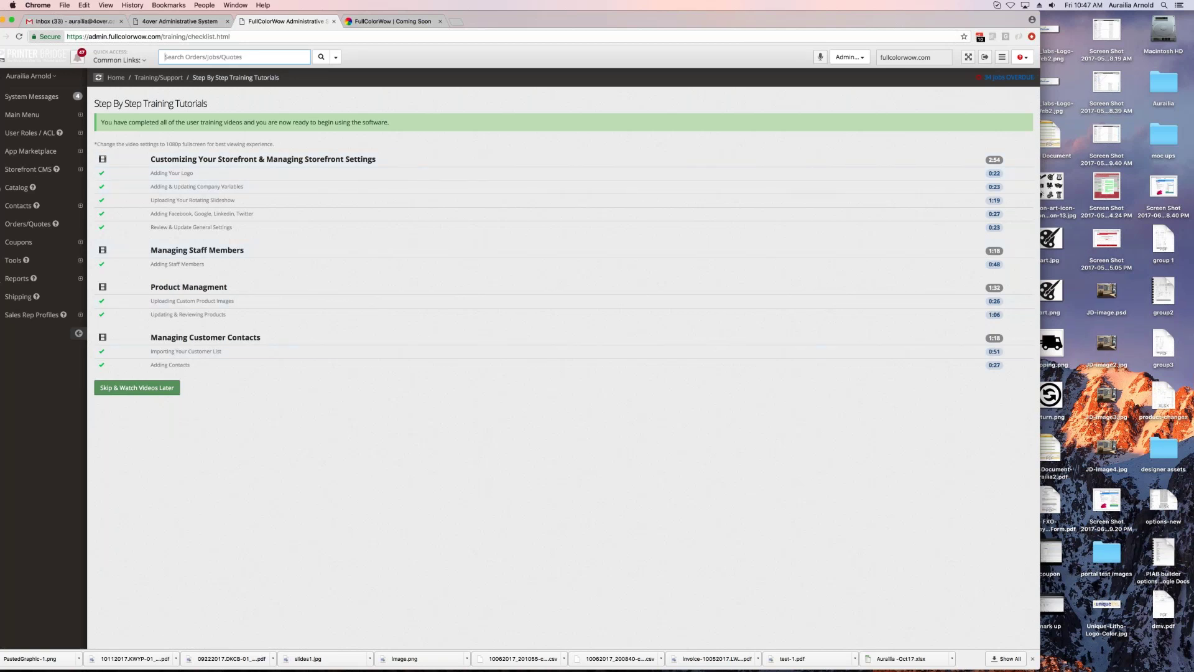
Step: Open Training Videos and view the Staff, Products, Contacts and Orders tutorial tabs
{"action": "left_click", "coordinate": [1021, 57]}
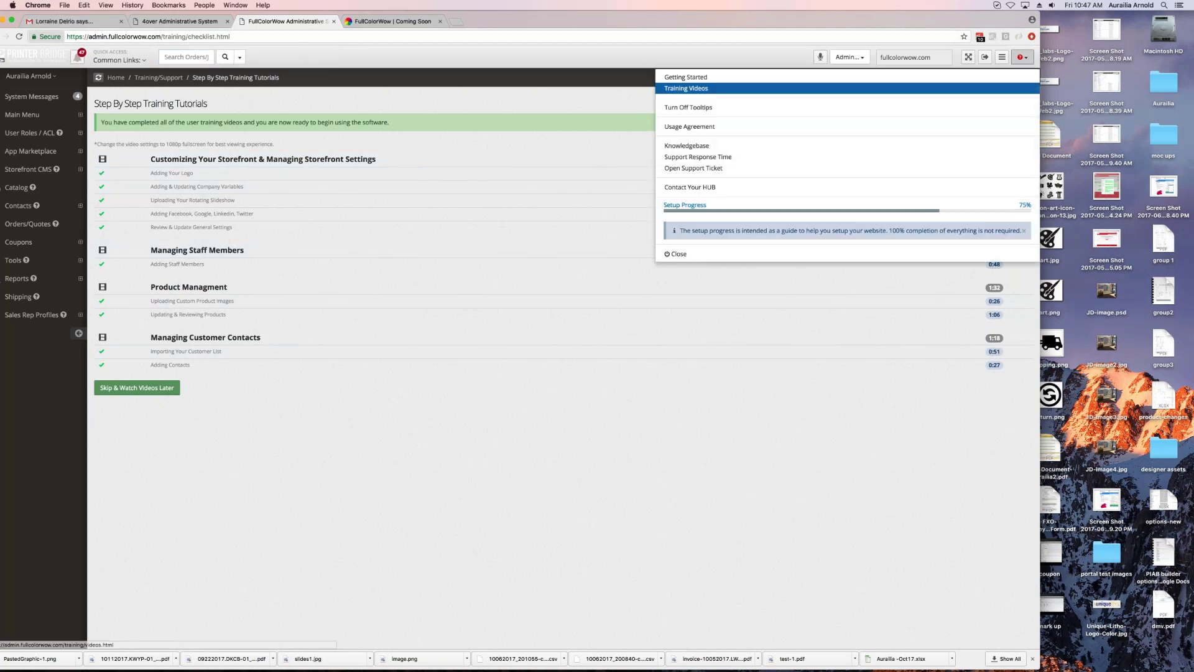
{"action": "left_click", "coordinate": [690, 89]}
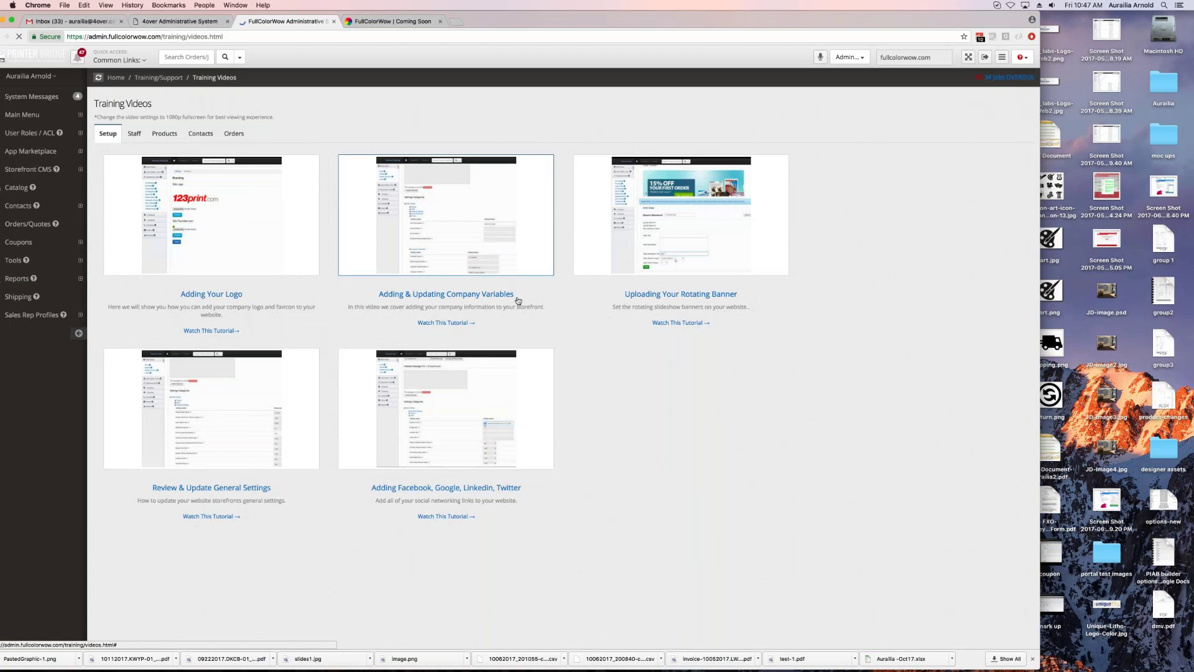
{"action": "left_click", "coordinate": [134, 134]}
{"action": "left_click", "coordinate": [165, 133]}
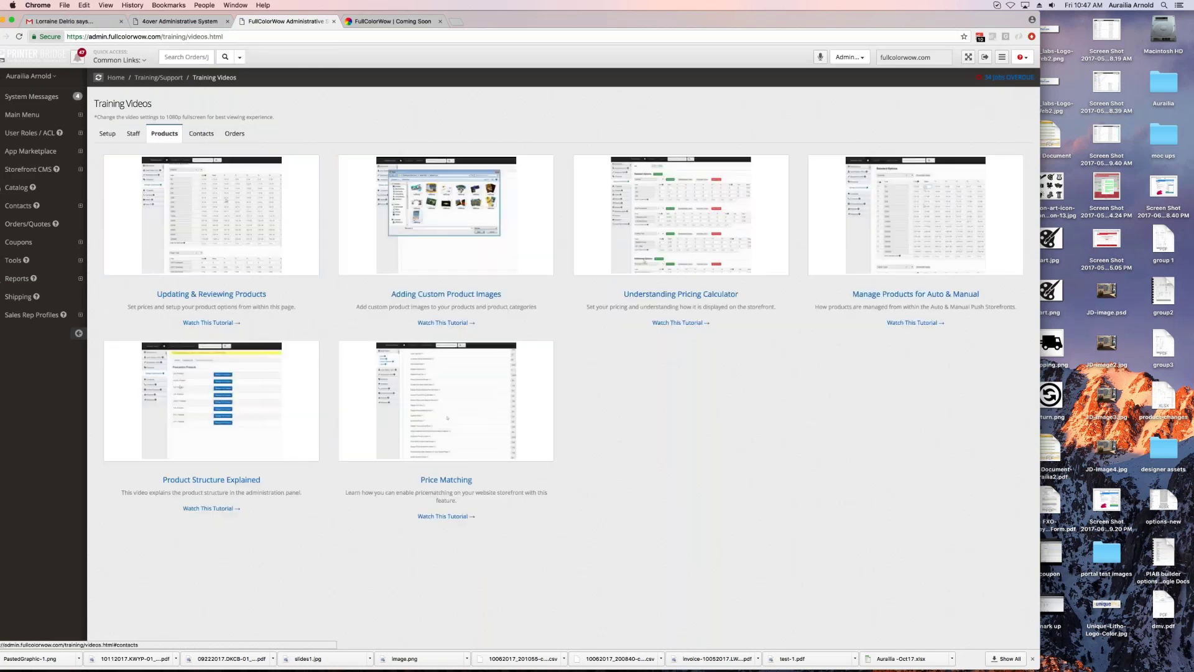
{"action": "left_click", "coordinate": [202, 133]}
{"action": "left_click", "coordinate": [235, 133]}
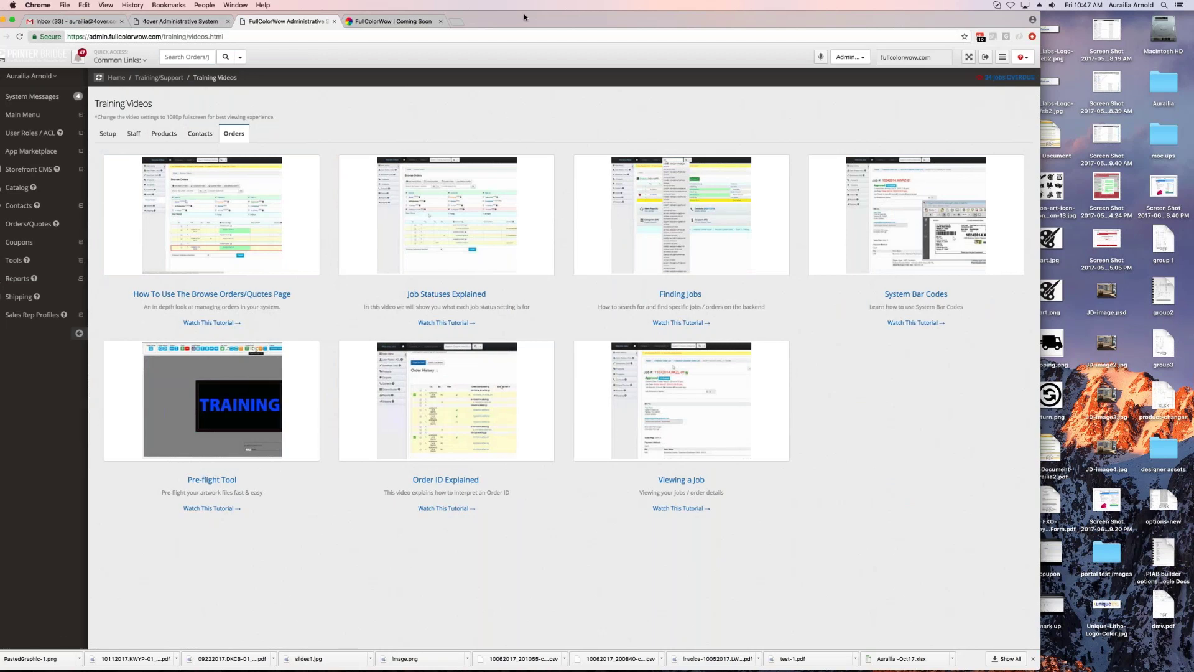
{"action": "mouse_move", "coordinate": [523, 13]}
{"action": "left_mouse_down"}
{"action": "mouse_move", "coordinate": [546, 11]}
{"action": "mouse_move", "coordinate": [531, 13]}
{"action": "left_mouse_up"}
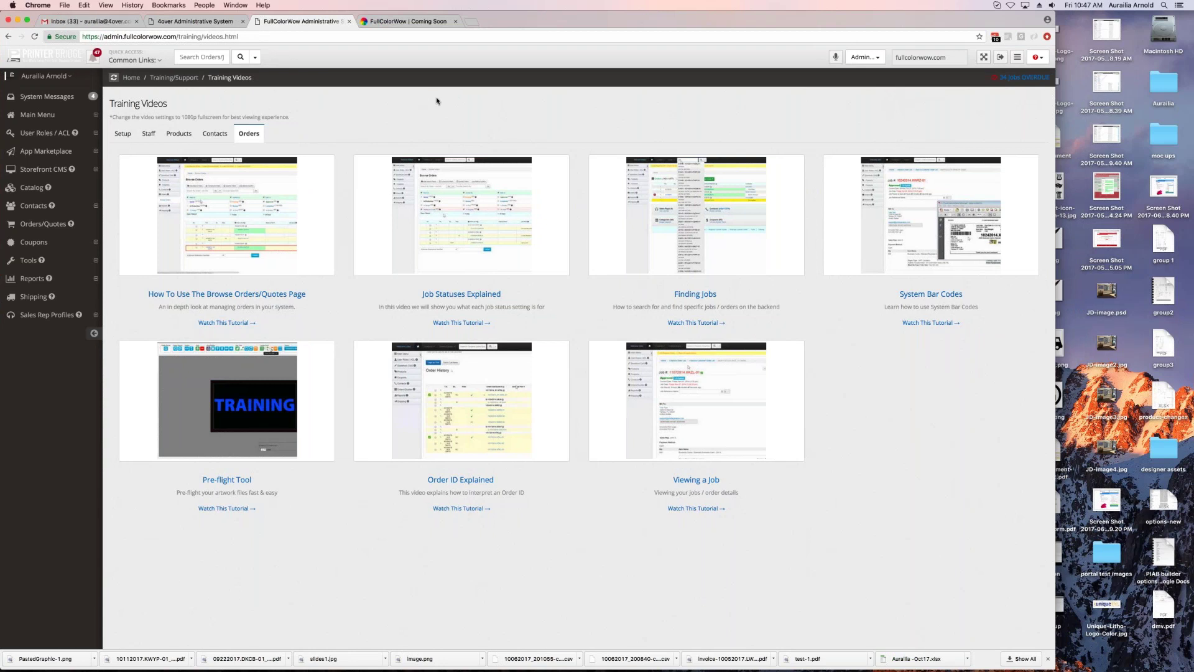
Step: Browse all contacts, log into the storefront as one listed contact, then close that tab
{"action": "left_click", "coordinate": [29, 207]}
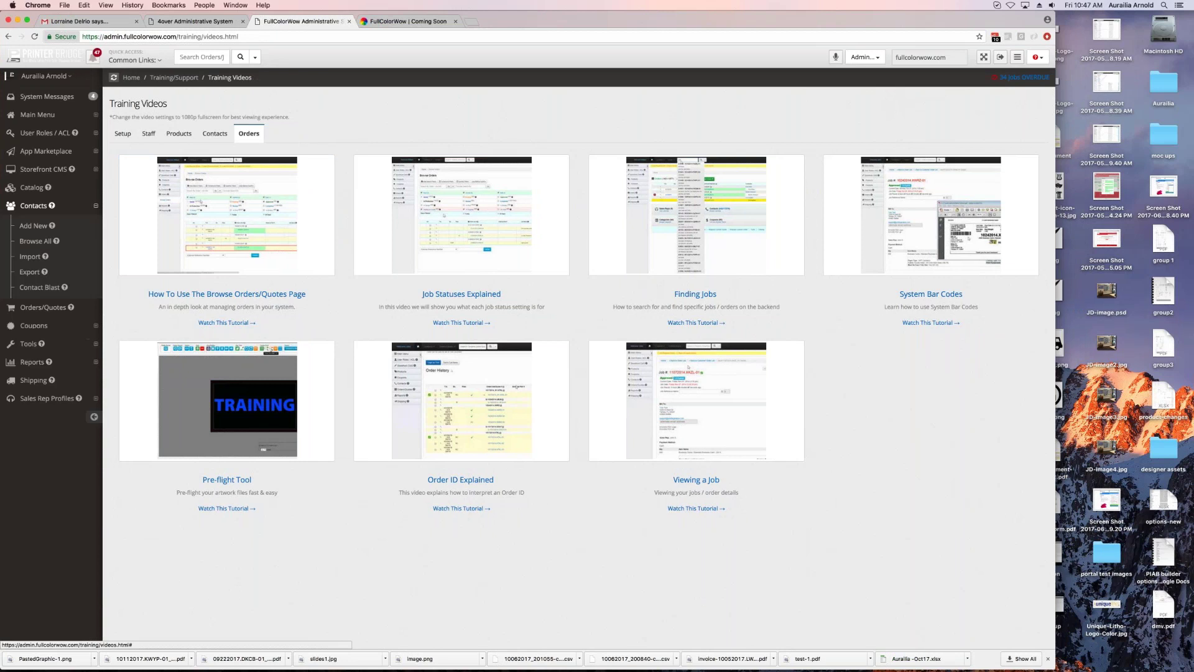
{"action": "left_click", "coordinate": [34, 243]}
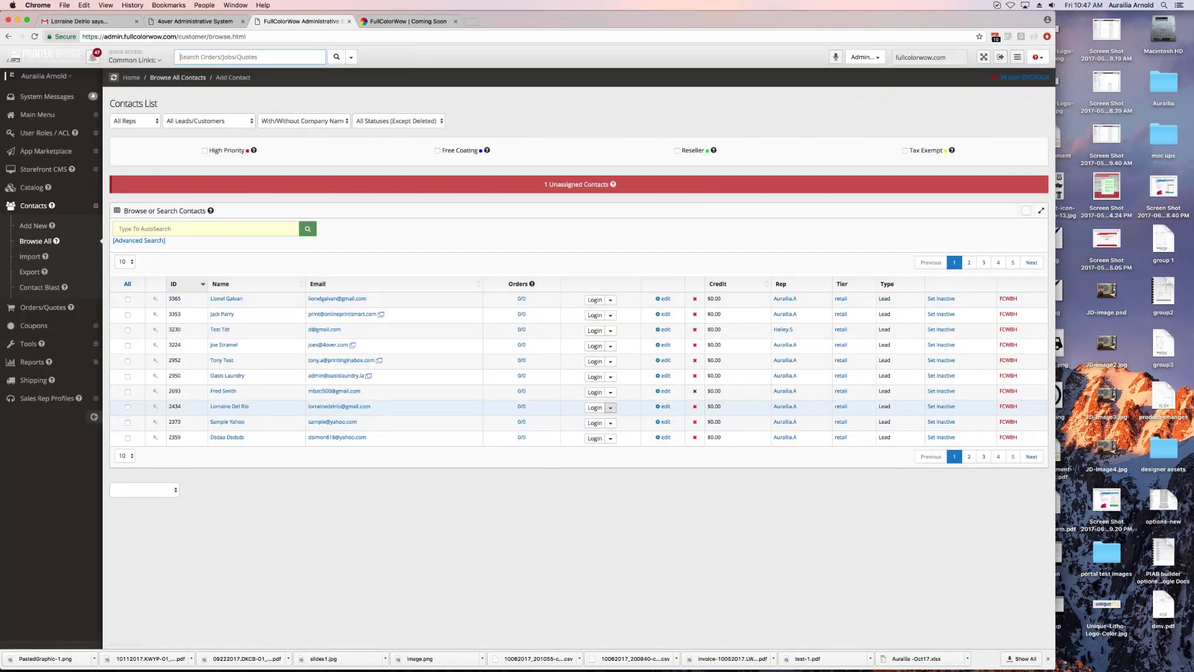
{"action": "left_click", "coordinate": [597, 408]}
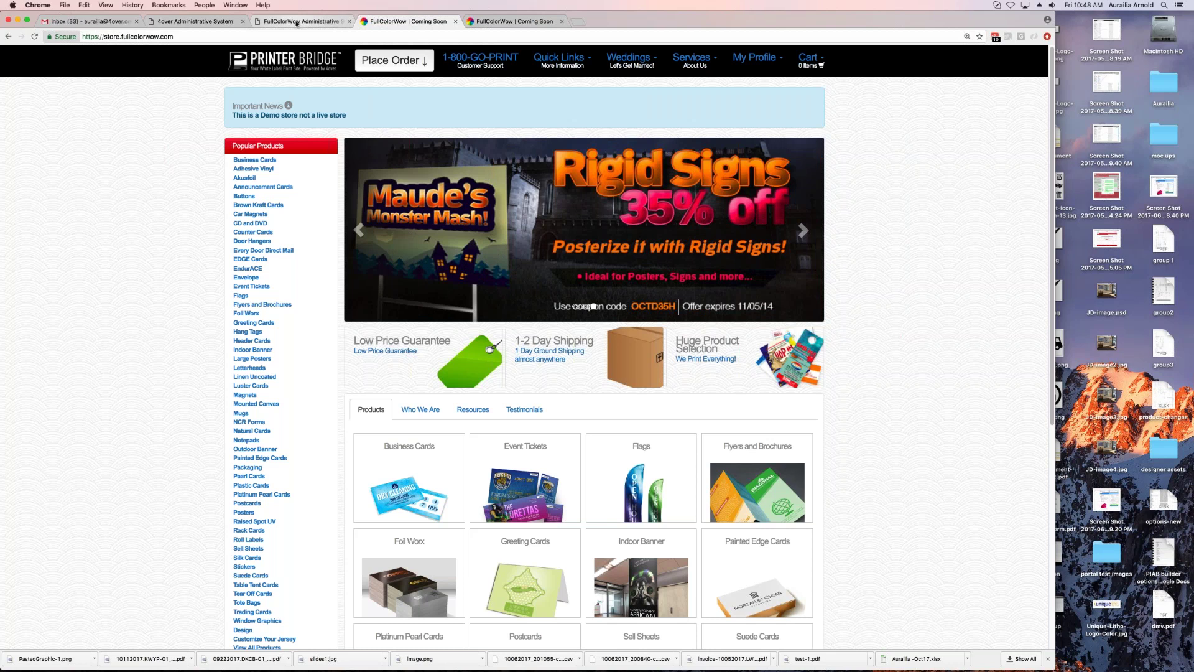
{"action": "key", "text": "super+w"}
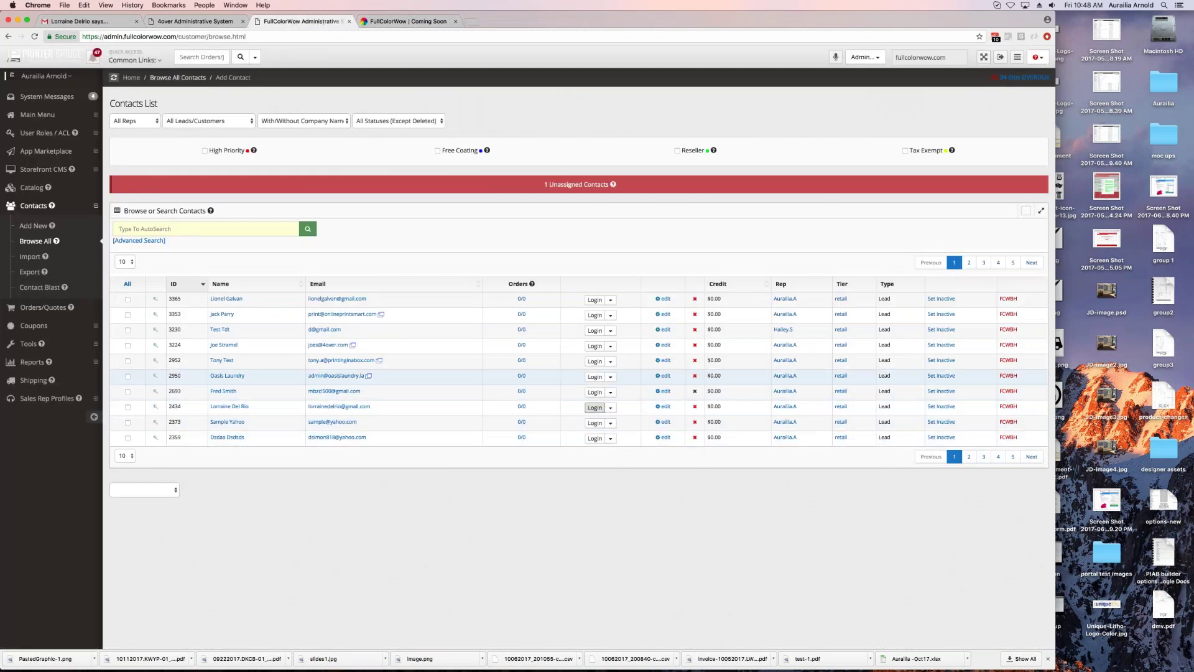
Step: Edit a retail lead, keep the Default Tier at Retail, and open Edit Tier Pricing
{"action": "left_click", "coordinate": [663, 406]}
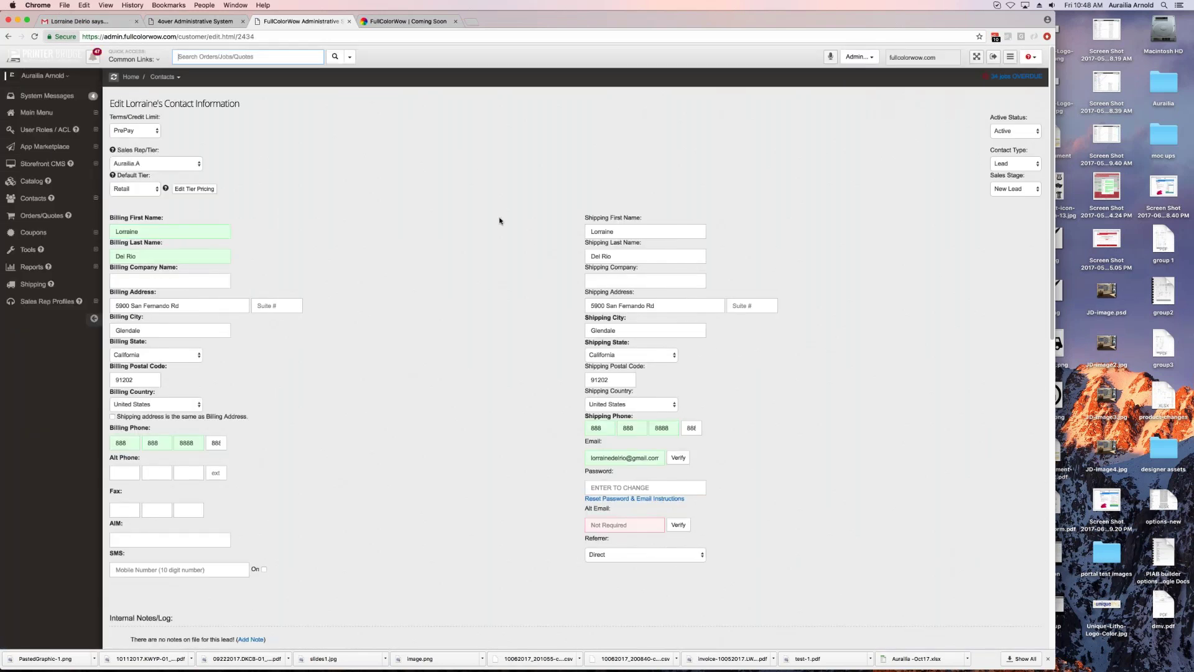
{"action": "left_click", "coordinate": [420, 23]}
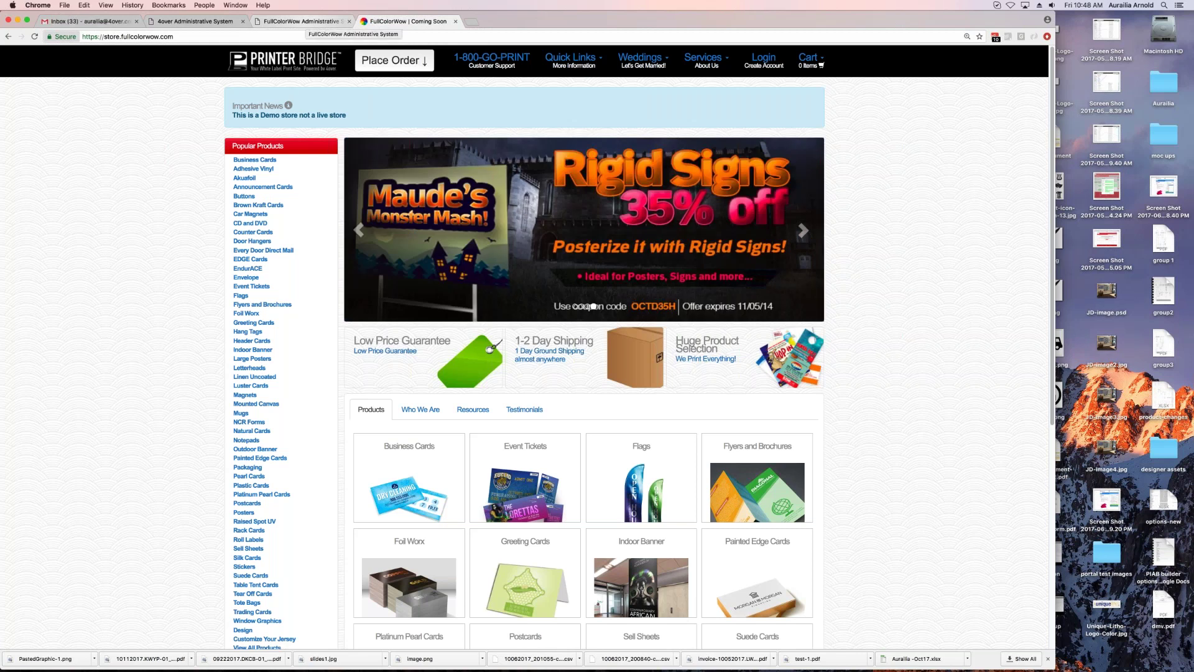
{"action": "left_click", "coordinate": [308, 22]}
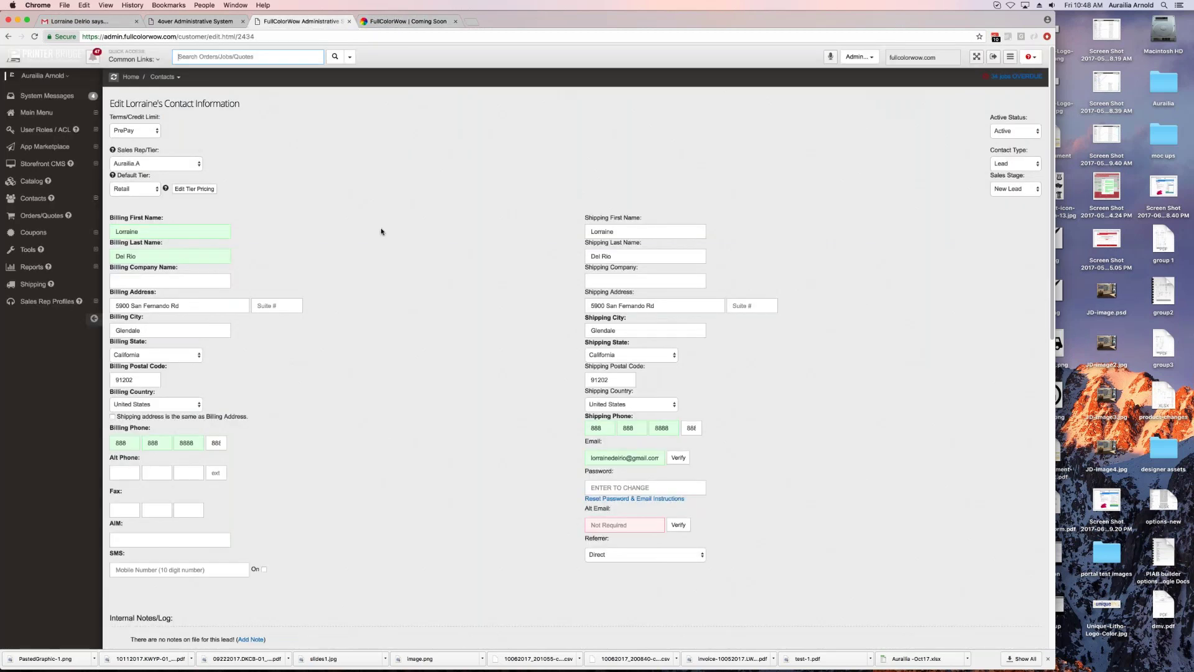
{"action": "left_click", "coordinate": [134, 189]}
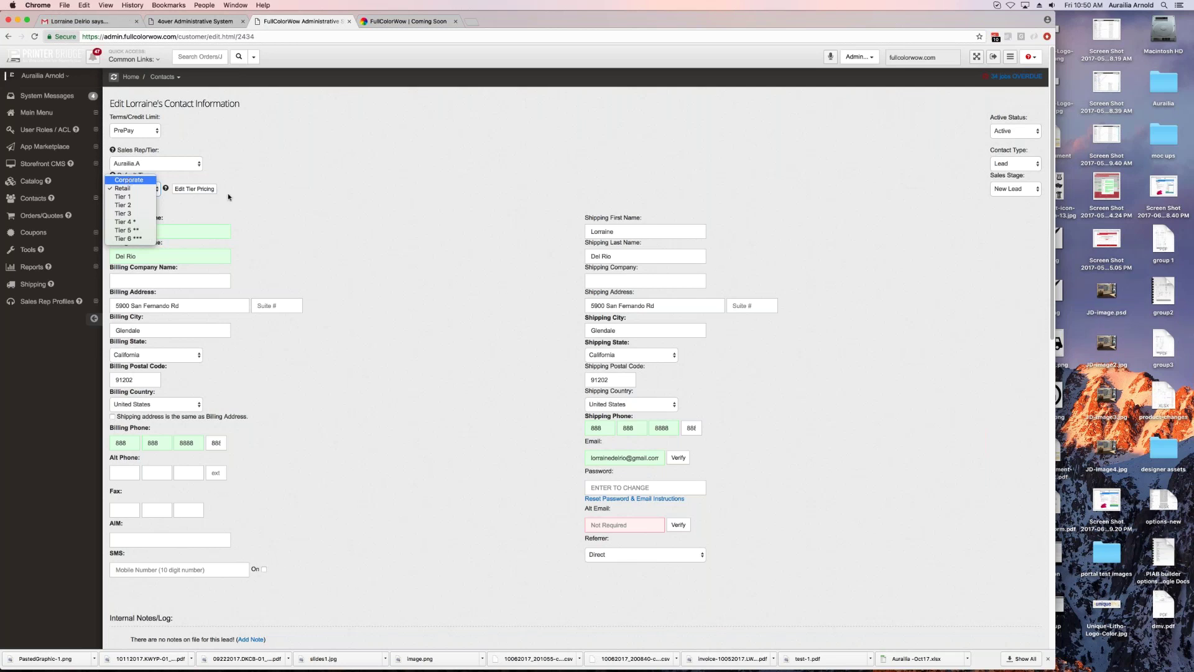
{"action": "left_click", "coordinate": [140, 189]}
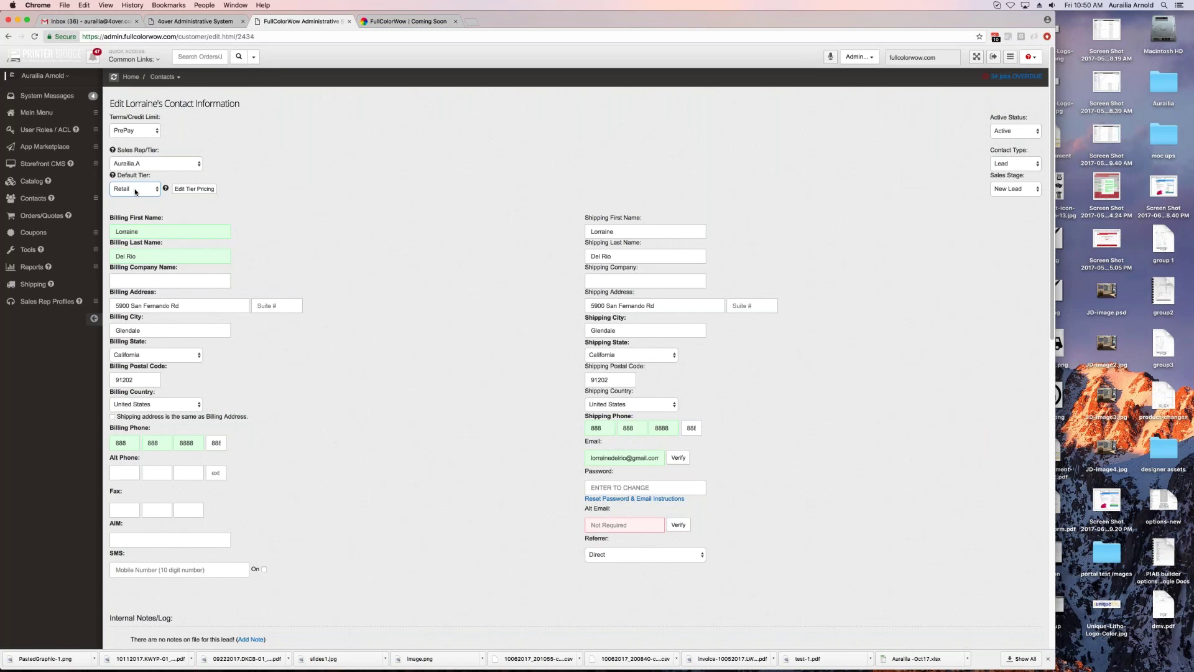
{"action": "left_click", "coordinate": [194, 188]}
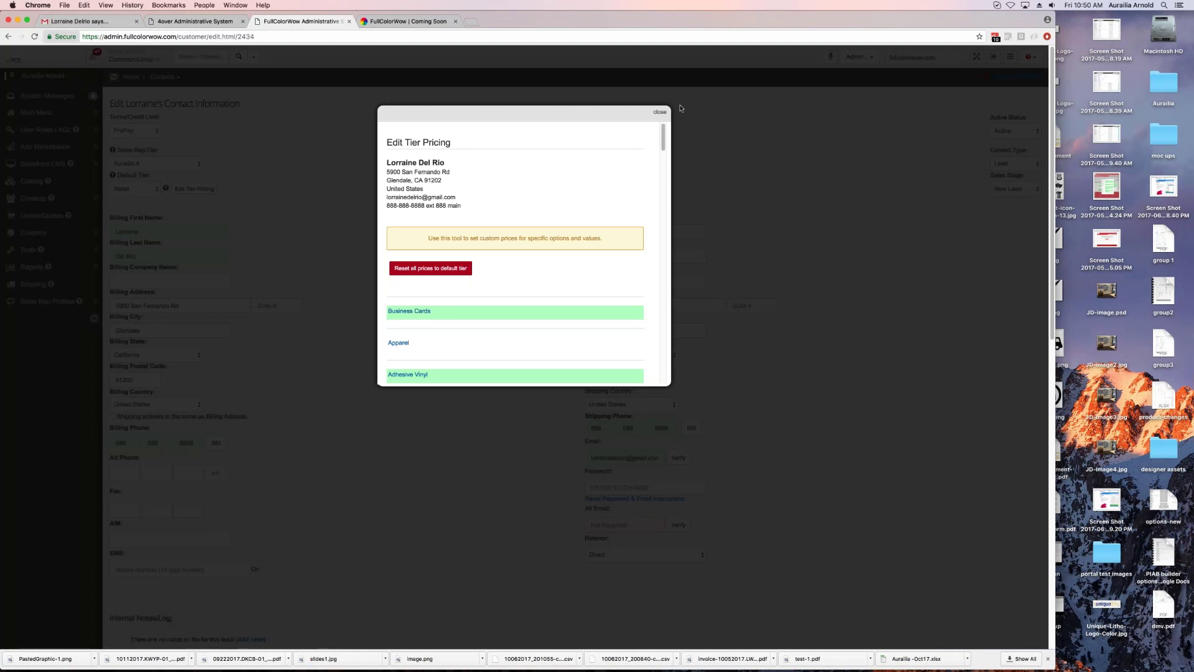
Step: Close the Edit Tier Pricing dialog to return to the lead's edit page
{"action": "left_click", "coordinate": [659, 112]}
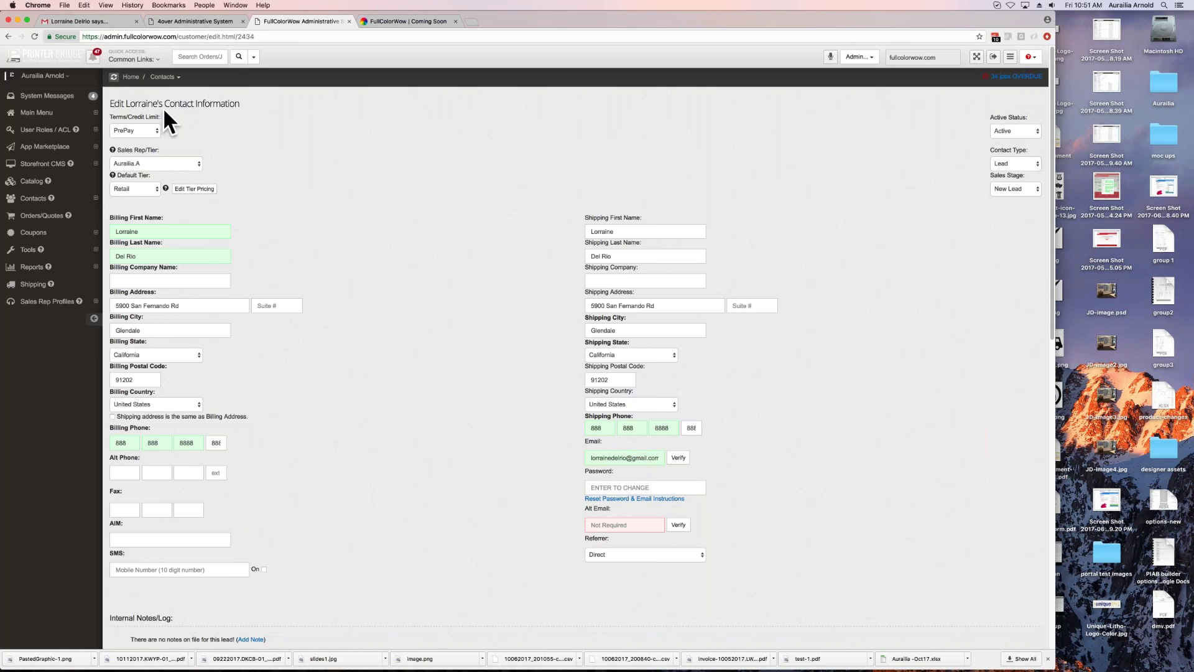
Step: Change the lead's Default Tier from Retail to Tier 1, glancing briefly at the storefront tab
{"action": "left_click", "coordinate": [140, 189]}
{"action": "left_click", "coordinate": [125, 200]}
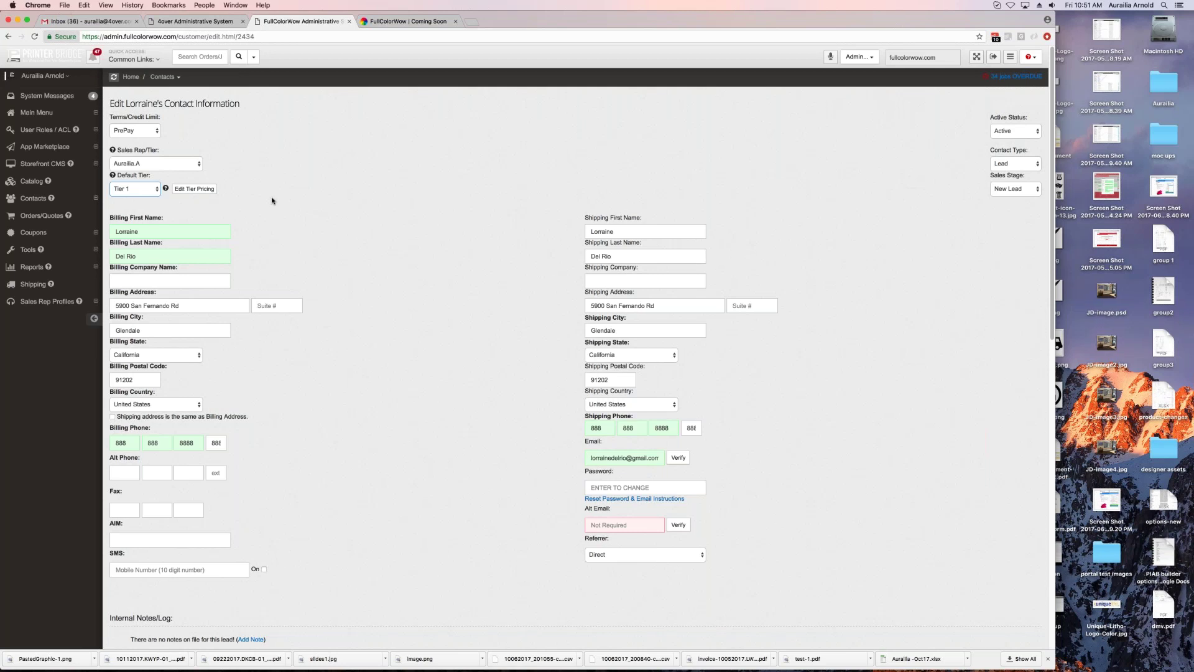
{"action": "key", "text": "ctrl+Tab"}
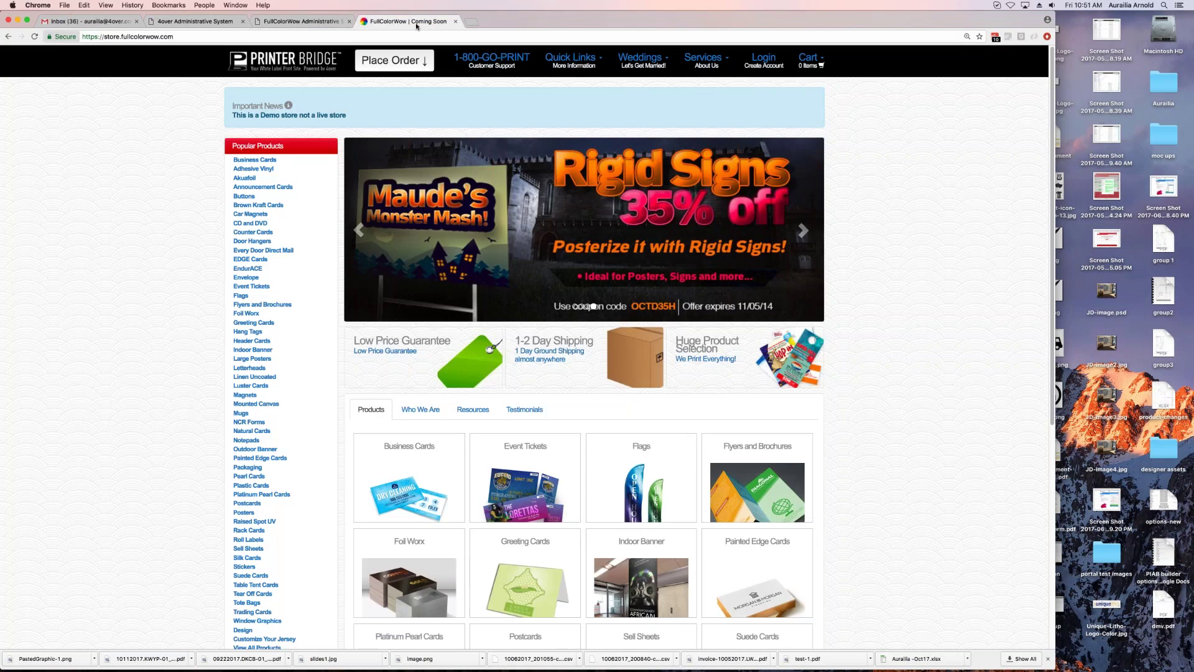
{"action": "left_click", "coordinate": [303, 24]}
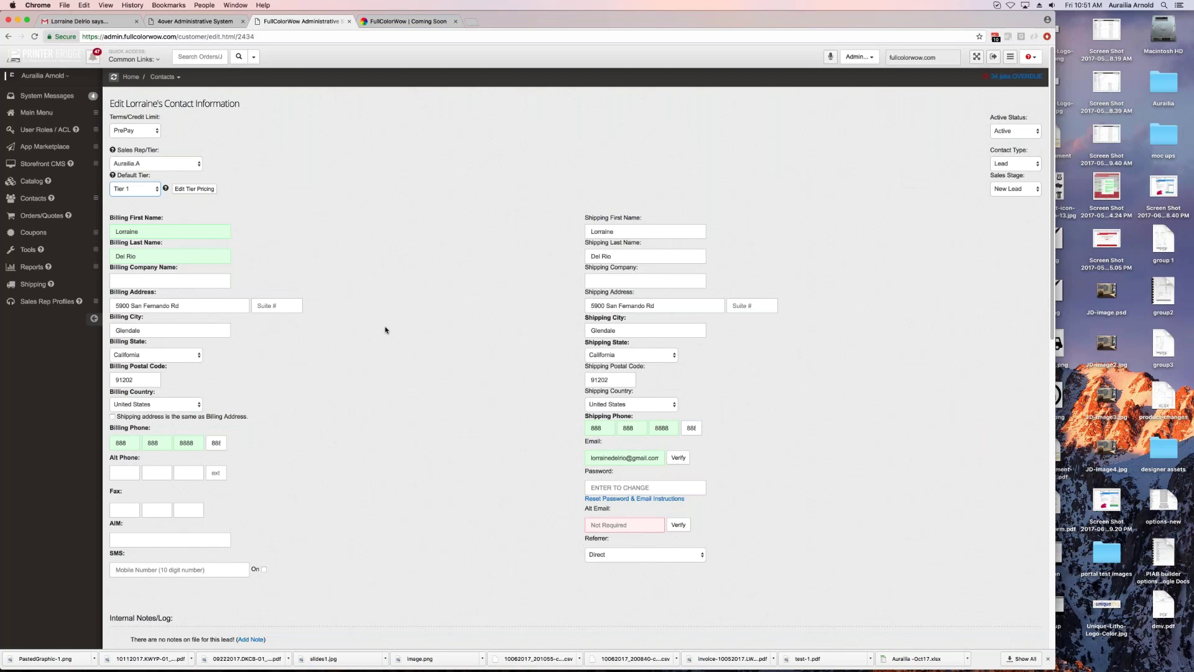
{"action": "scroll", "coordinate": [385, 329], "scroll_direction": "down", "scroll_amount": 3}
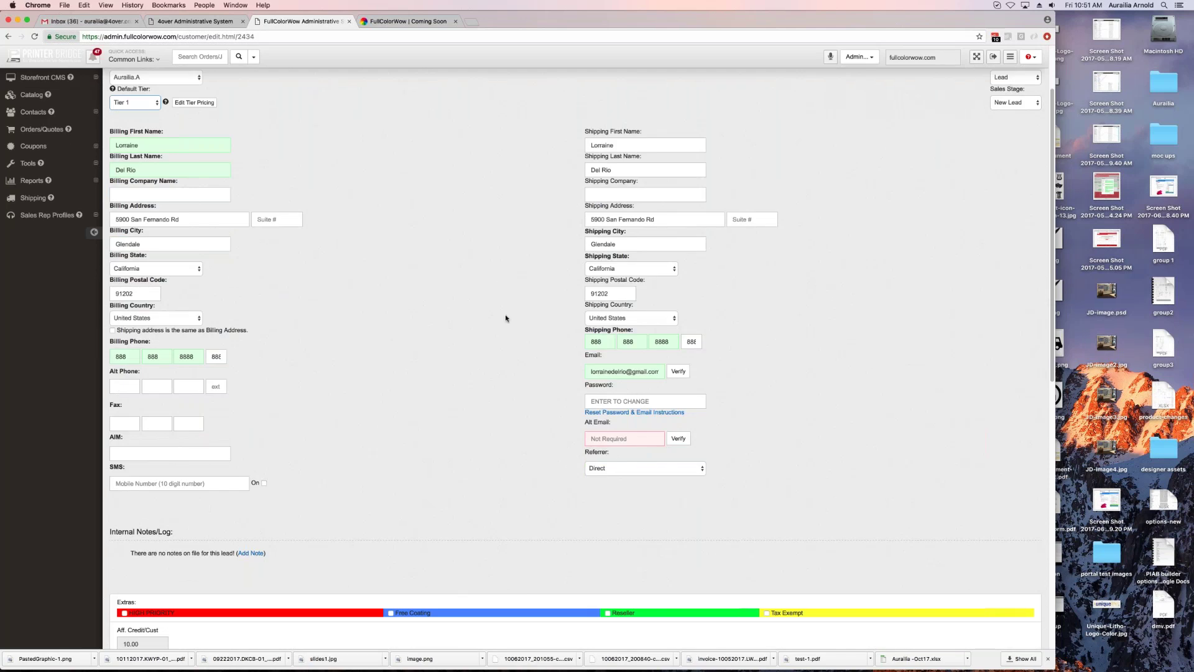
{"action": "scroll", "coordinate": [435, 295], "scroll_direction": "down", "scroll_amount": 2}
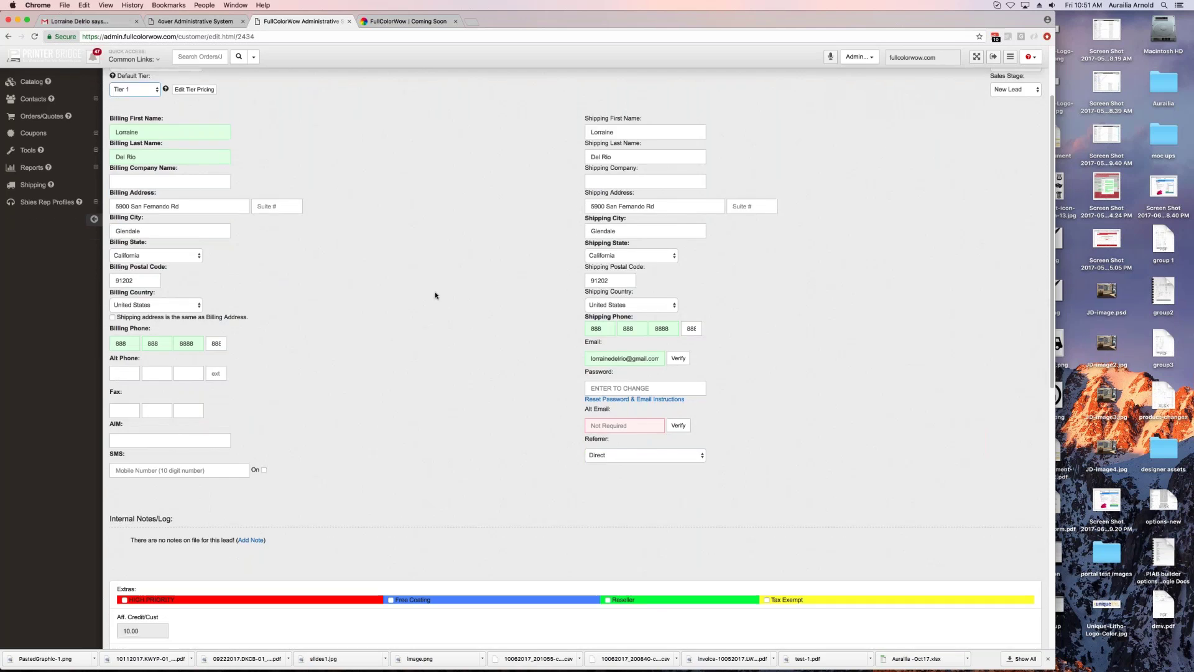
{"action": "left_click_drag", "start_coordinate": [591, 331], "coordinate": [661, 332]}
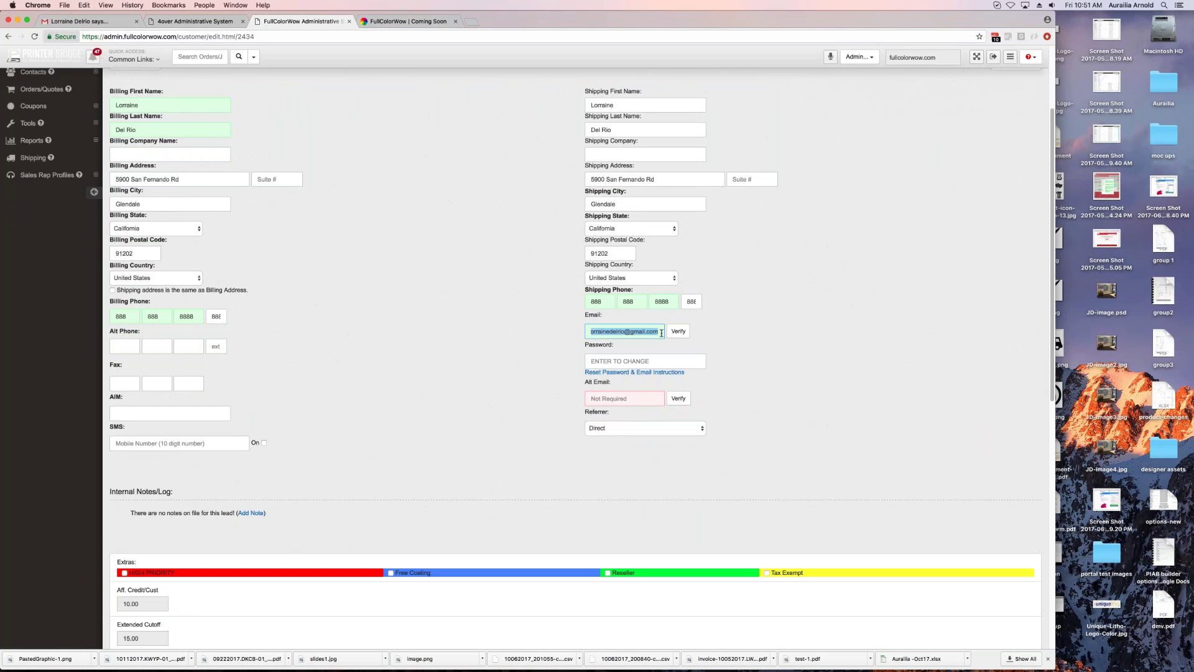
{"action": "left_click", "coordinate": [603, 362]}
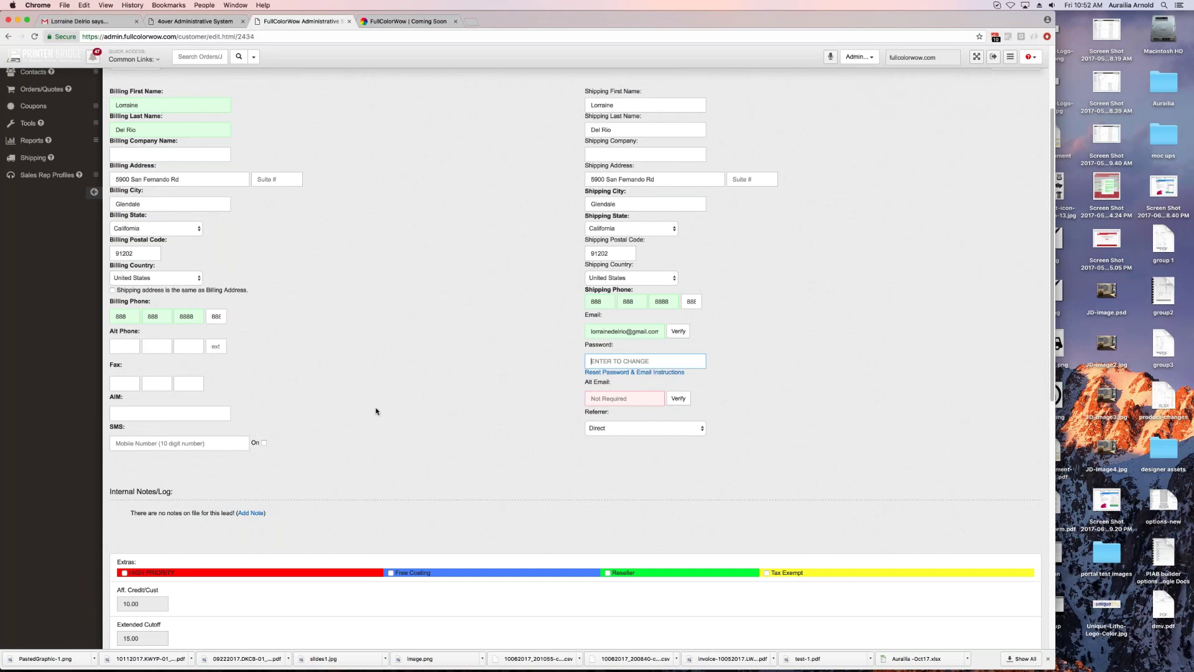
{"action": "scroll", "coordinate": [377, 411], "scroll_direction": "down", "scroll_amount": 5}
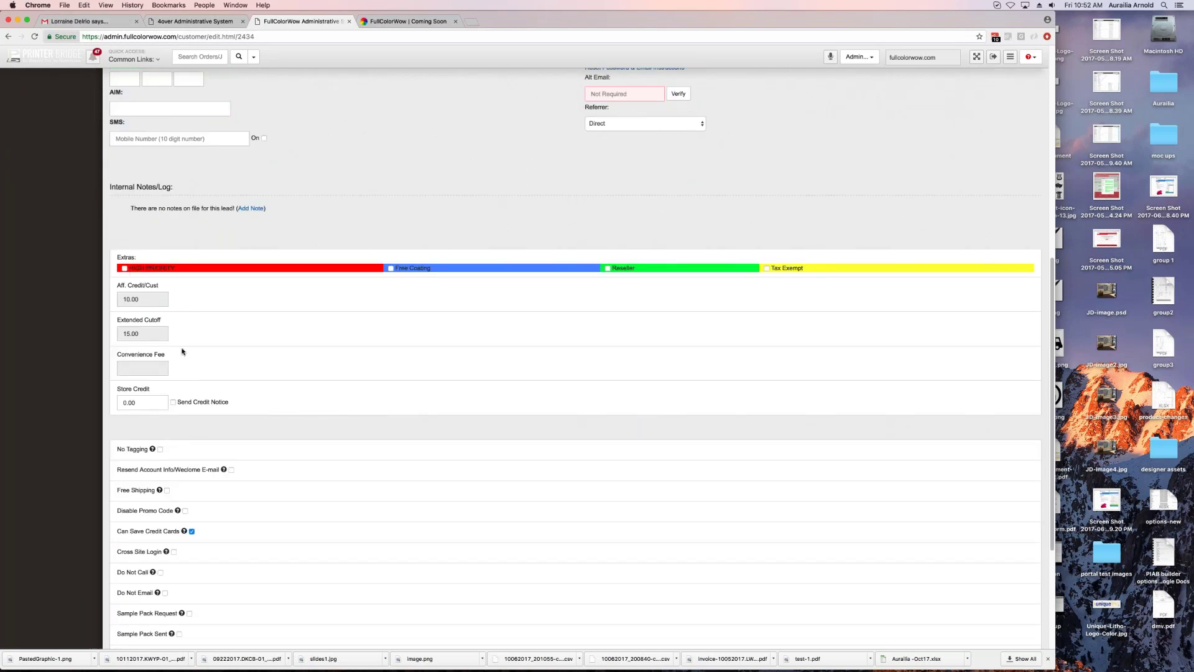
{"action": "left_click", "coordinate": [119, 407]}
{"action": "scroll", "coordinate": [394, 461], "scroll_direction": "down", "scroll_amount": 3}
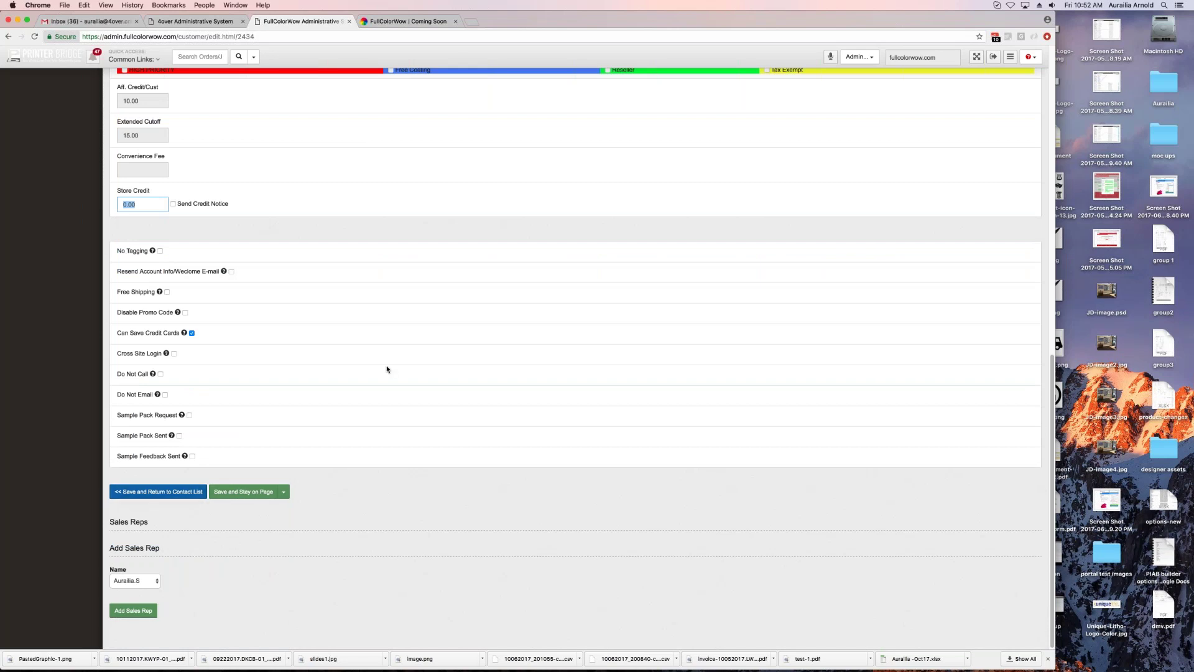
{"action": "scroll", "coordinate": [387, 369], "scroll_direction": "up", "scroll_amount": 5}
{"action": "scroll", "coordinate": [390, 369], "scroll_direction": "up", "scroll_amount": 8}
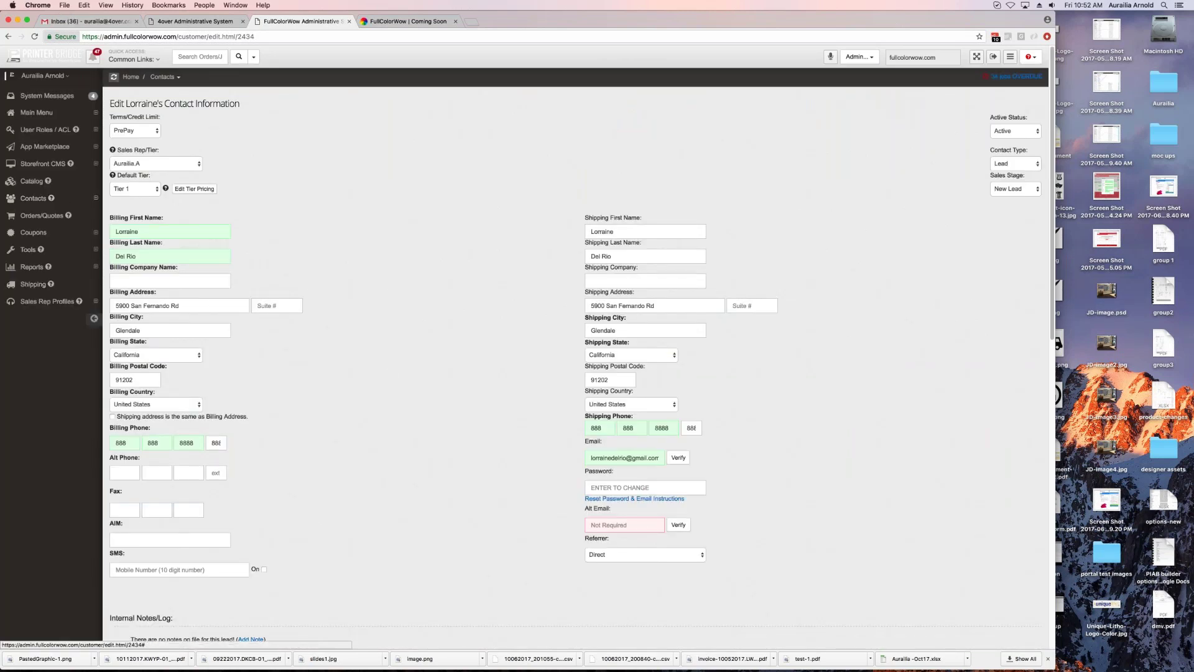
Step: Open the contact's profile, look through the Notes, Emails/SMS and User Coupons tabs, then open Artwork Storage Area
{"action": "left_click", "coordinate": [32, 198]}
{"action": "left_click", "coordinate": [37, 232]}
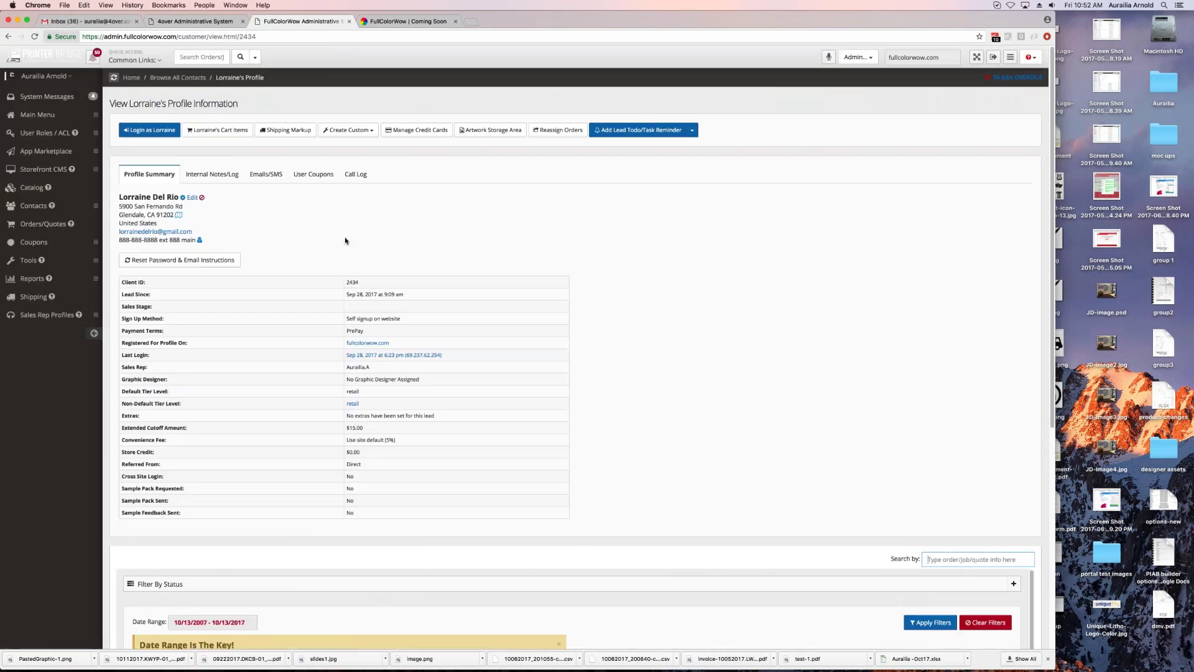
{"action": "left_click", "coordinate": [211, 177]}
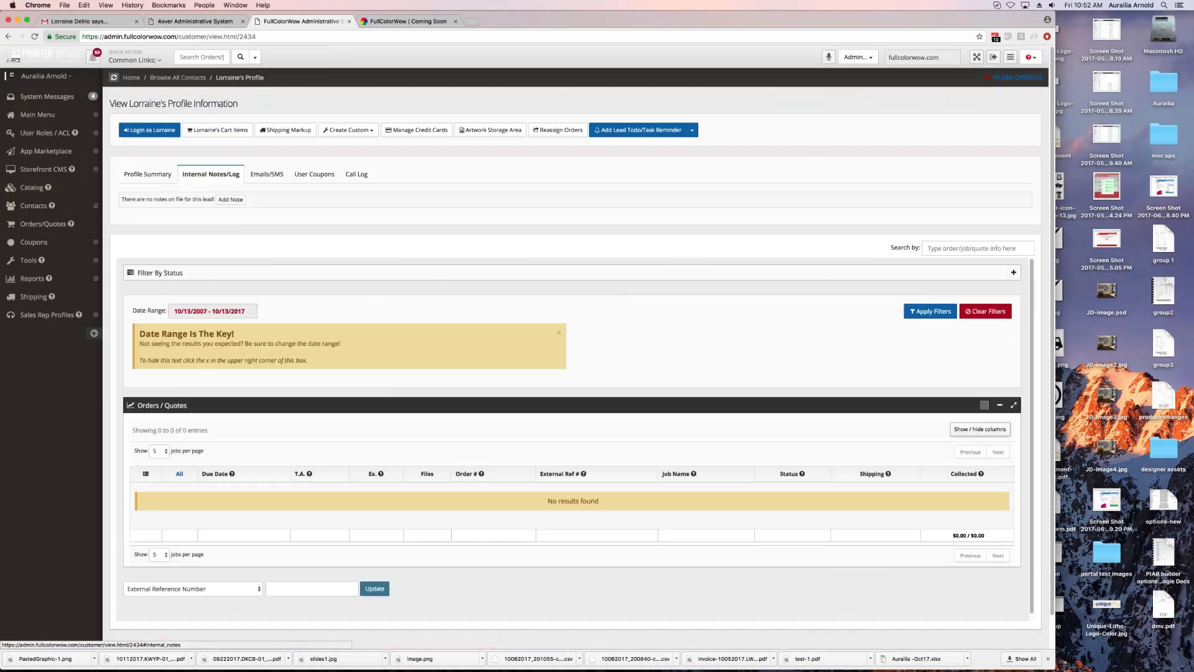
{"action": "left_click", "coordinate": [264, 175]}
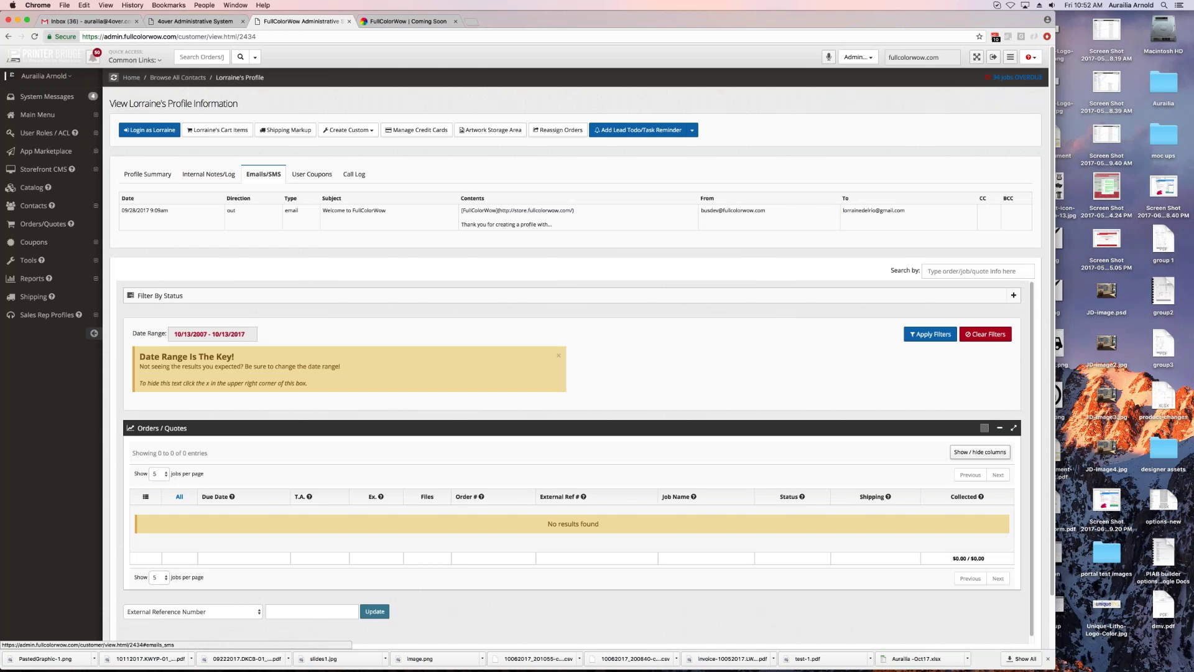
{"action": "left_click", "coordinate": [322, 178]}
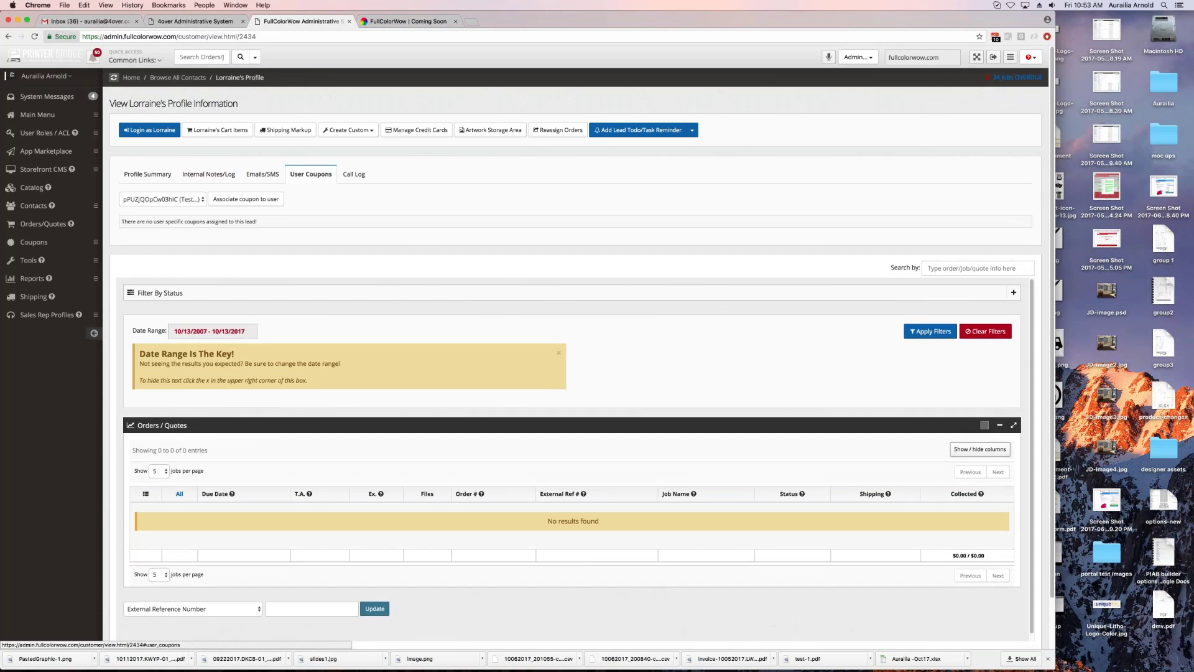
{"action": "left_click", "coordinate": [148, 174]}
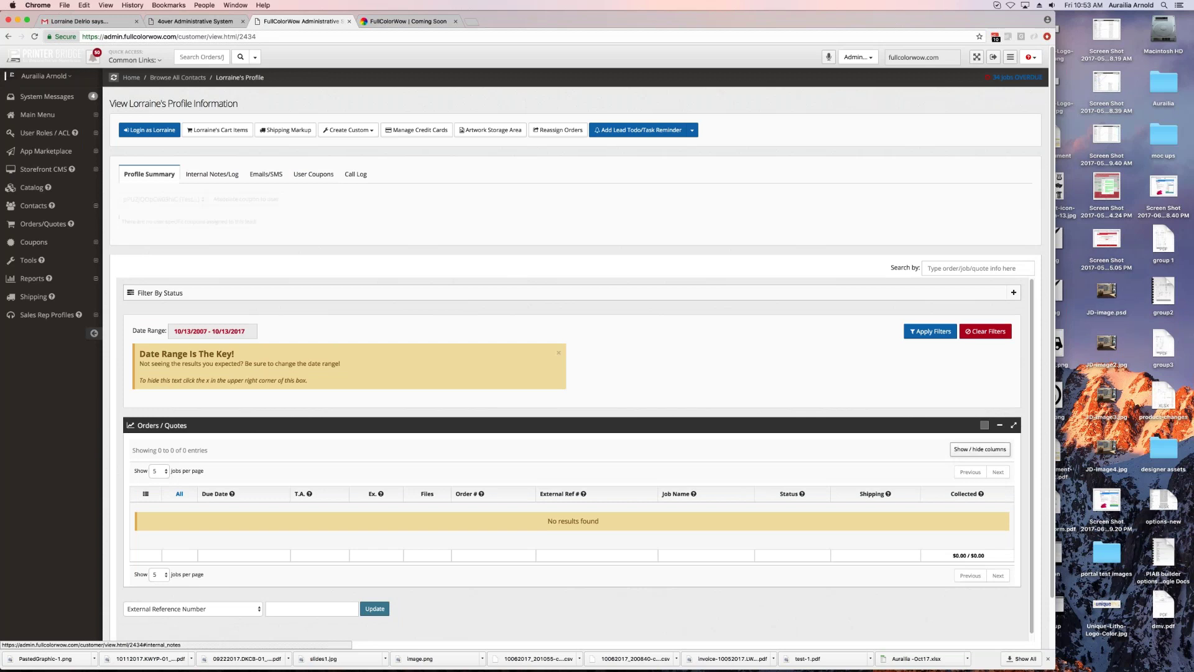
{"action": "left_click", "coordinate": [488, 133]}
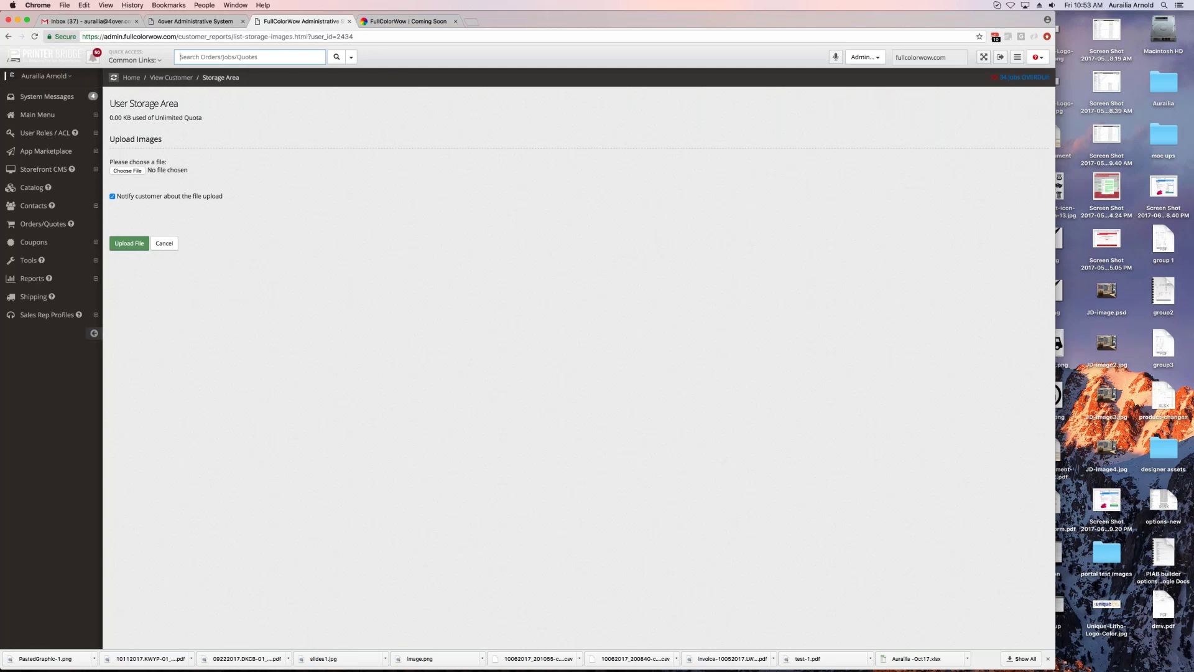
Step: Open the customer's Shipping Markup options and select UPS as the provider
{"action": "left_click", "coordinate": [178, 78]}
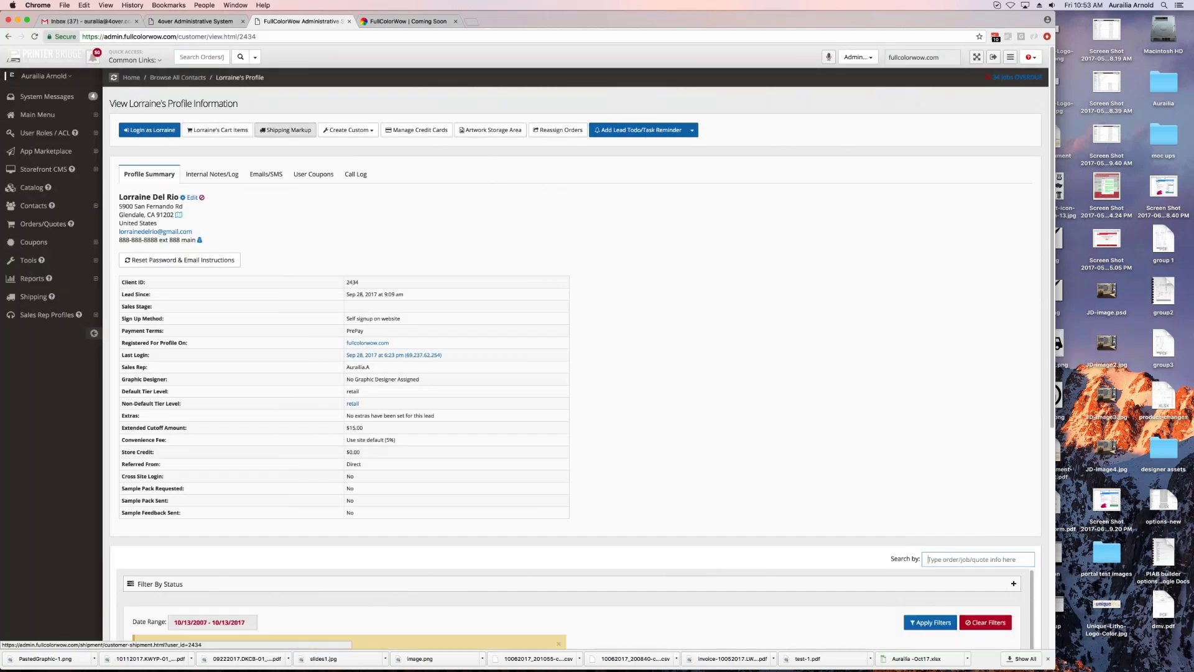
{"action": "left_click", "coordinate": [286, 132]}
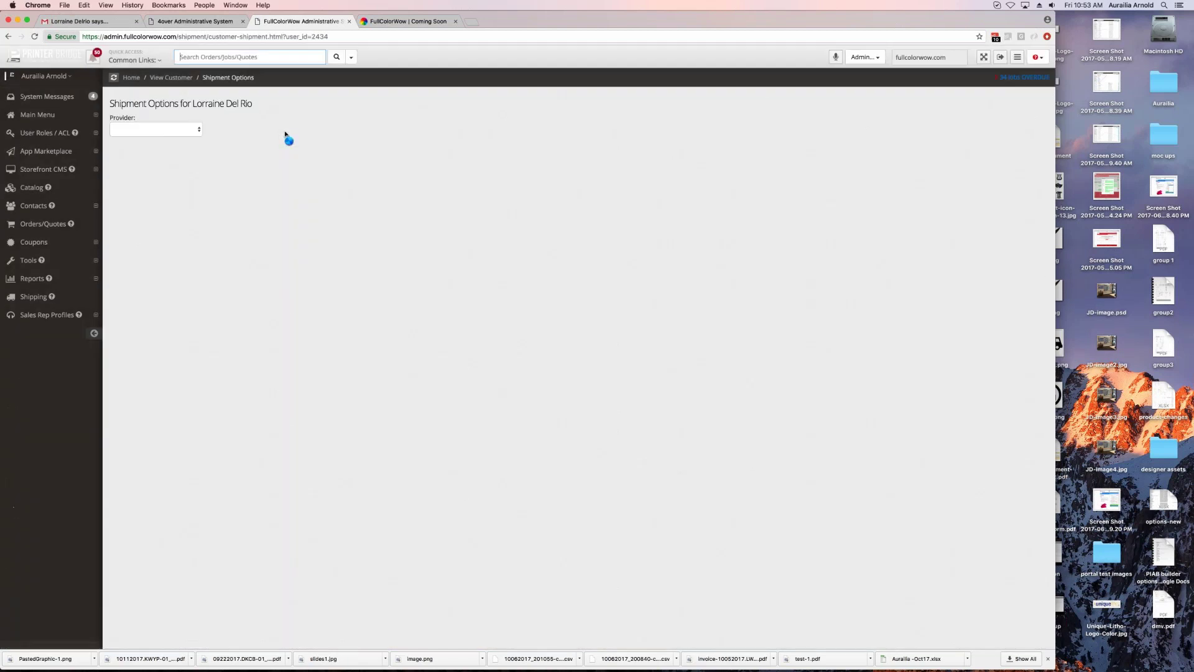
{"action": "left_click", "coordinate": [156, 129]}
{"action": "left_click", "coordinate": [286, 195]}
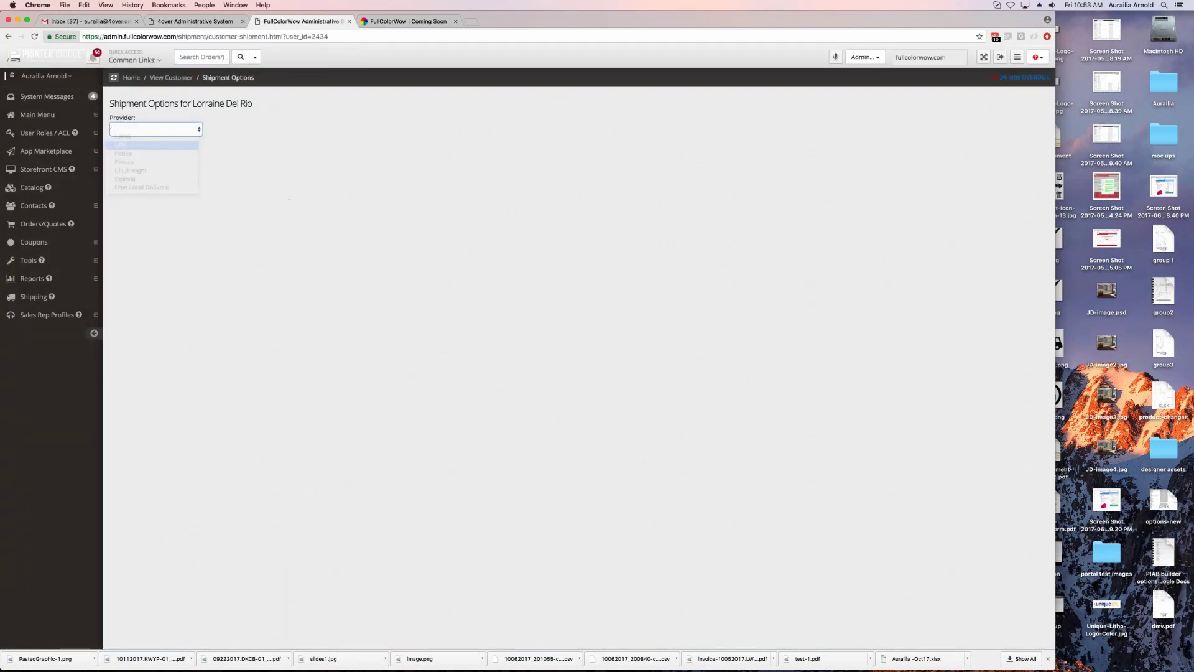
Step: Set the UPS Ground flat price to 0.00 and return to the customer's profile
{"action": "left_click", "coordinate": [306, 194]}
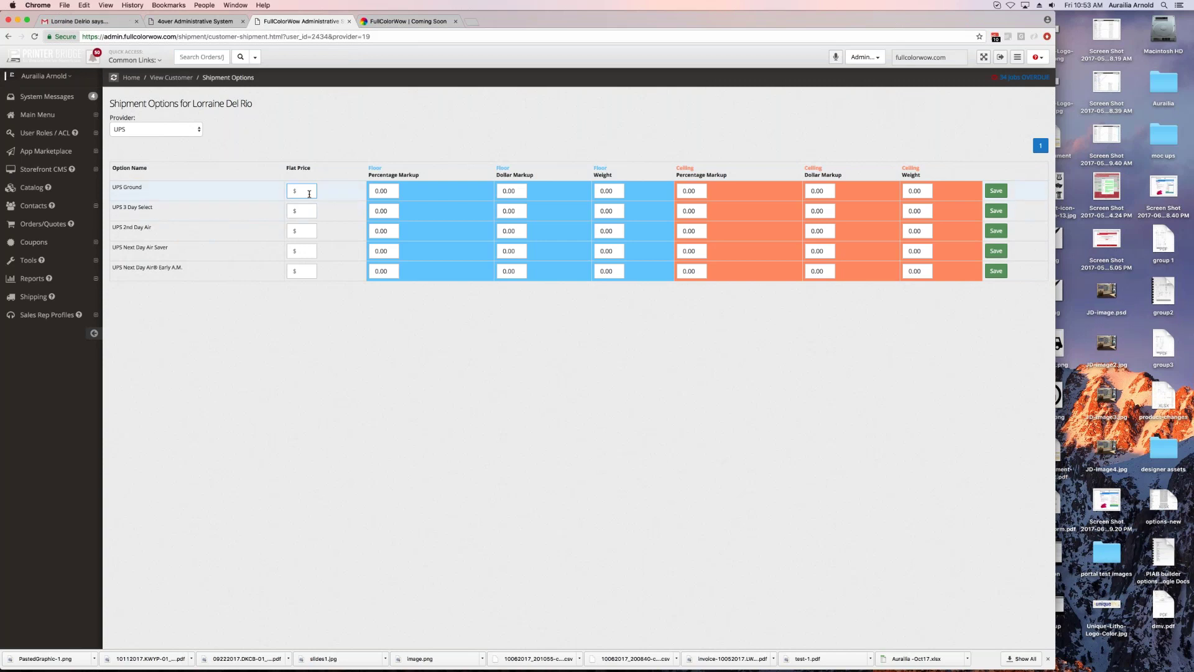
{"action": "key", "text": "Down"}
{"action": "key", "text": "Down"}
{"action": "key", "text": "Return"}
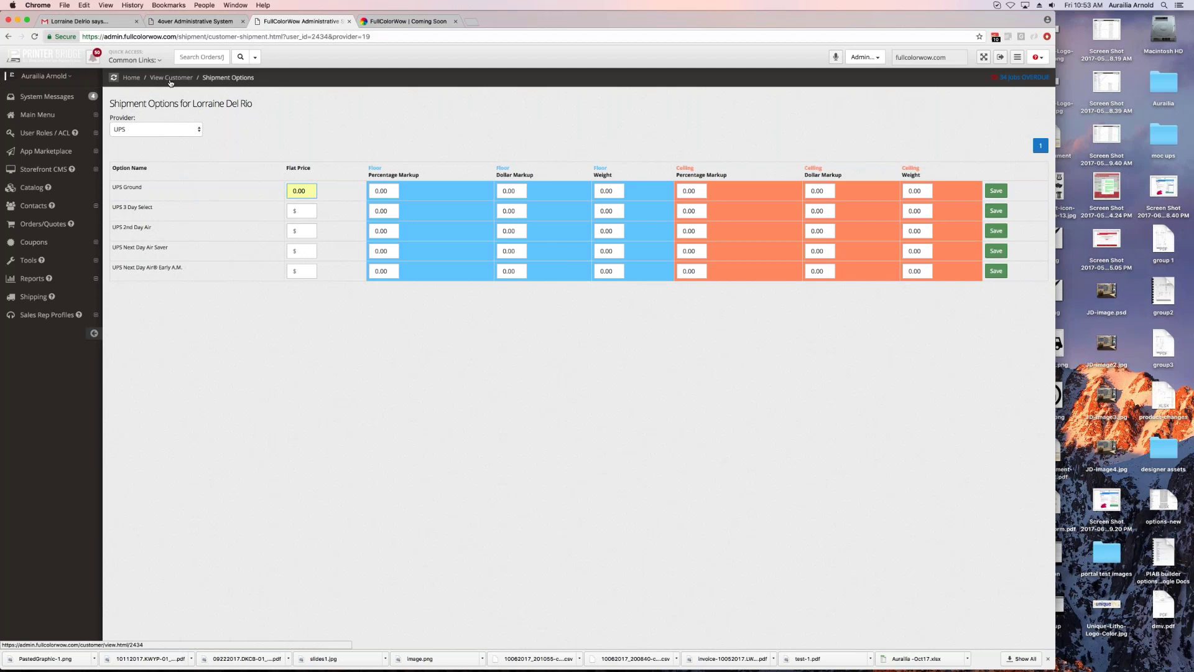
{"action": "left_click", "coordinate": [170, 79]}
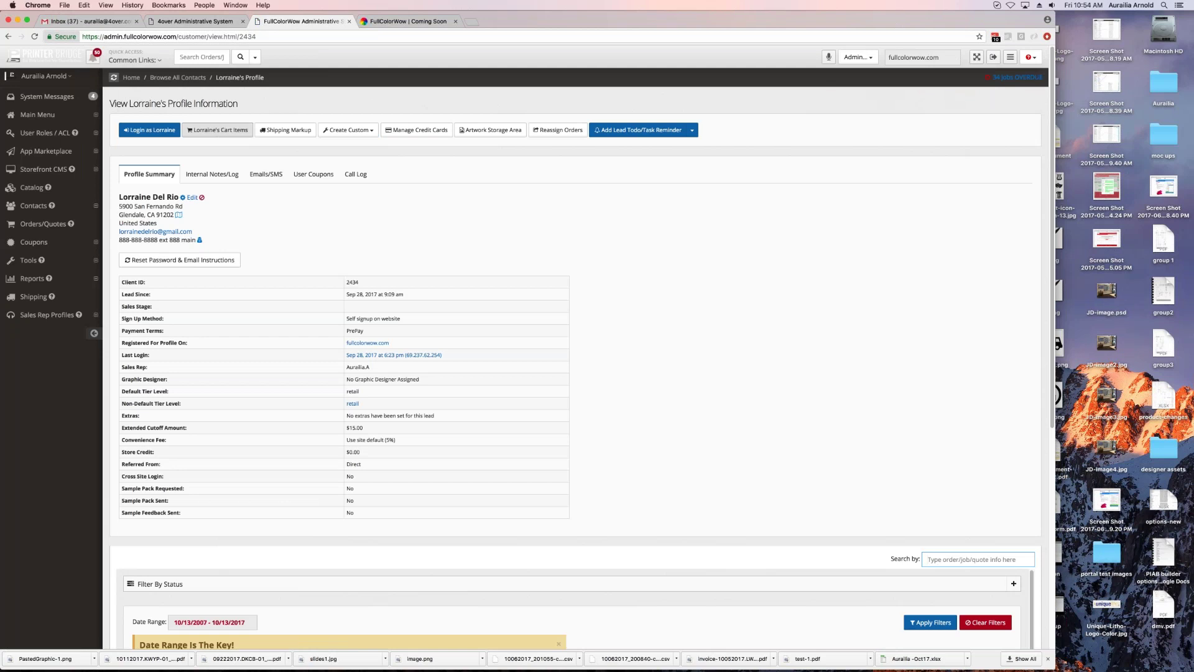
Step: Visit the contact import page, then load Browse All Orders from Orders/Quotes
{"action": "scroll", "coordinate": [337, 259], "scroll_direction": "down", "scroll_amount": 3}
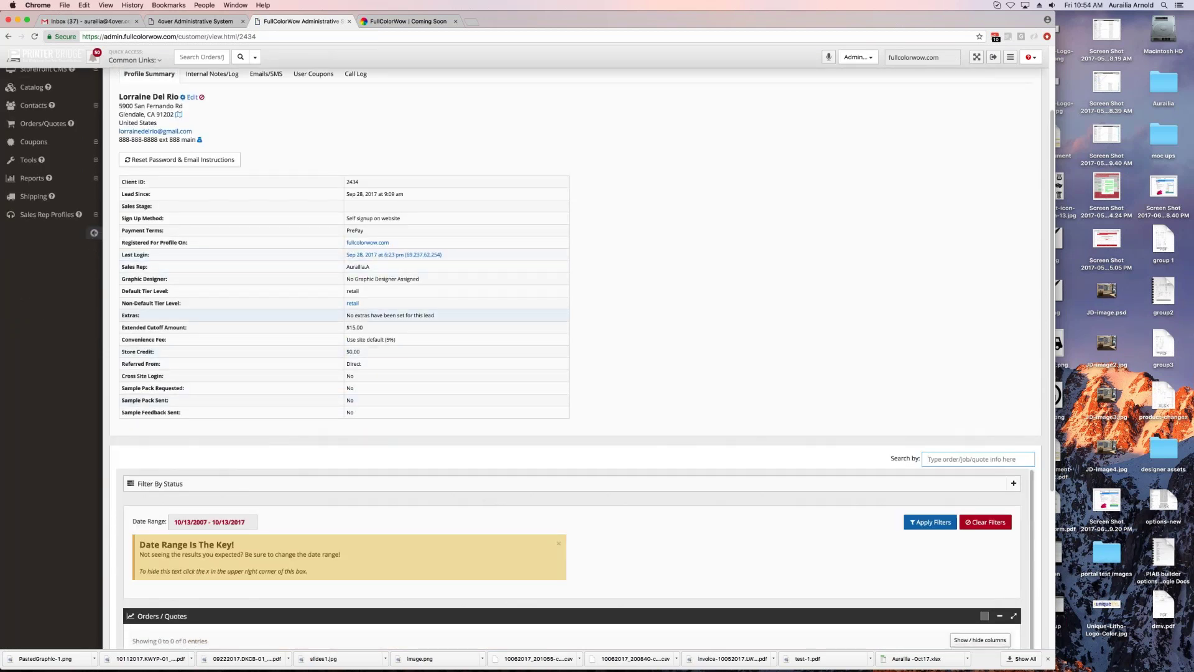
{"action": "scroll", "coordinate": [285, 442], "scroll_direction": "down", "scroll_amount": 2}
{"action": "scroll", "coordinate": [286, 445], "scroll_direction": "down", "scroll_amount": 5}
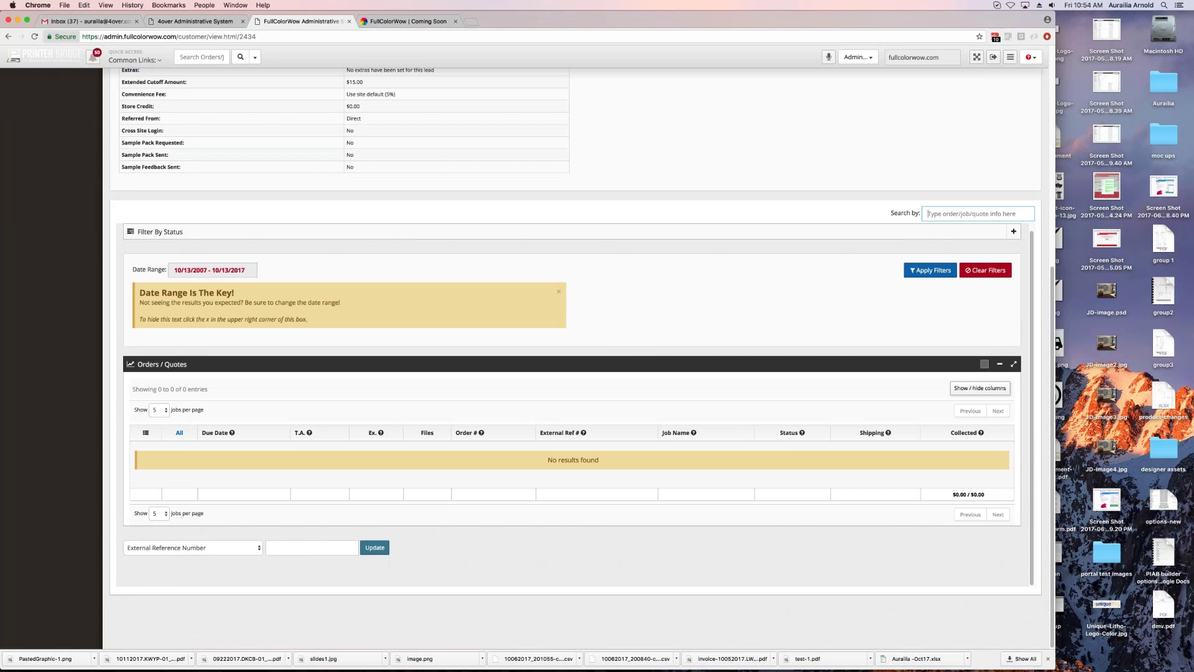
{"action": "scroll", "coordinate": [503, 553], "scroll_direction": "up", "scroll_amount": 10}
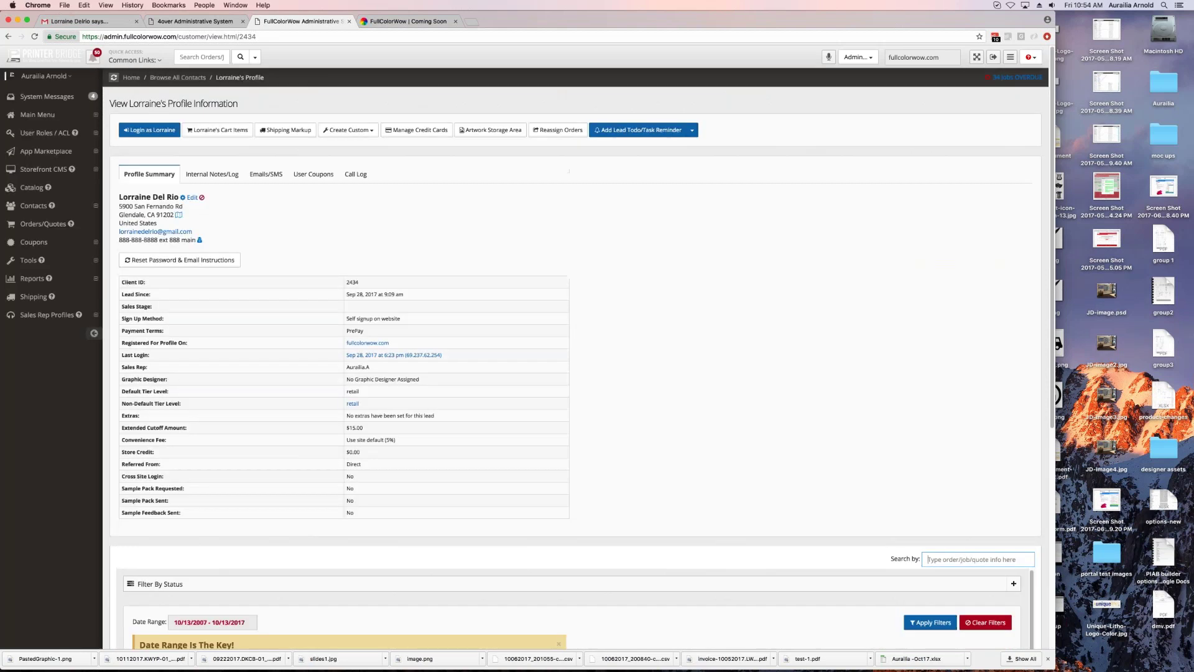
{"action": "left_click", "coordinate": [34, 206]}
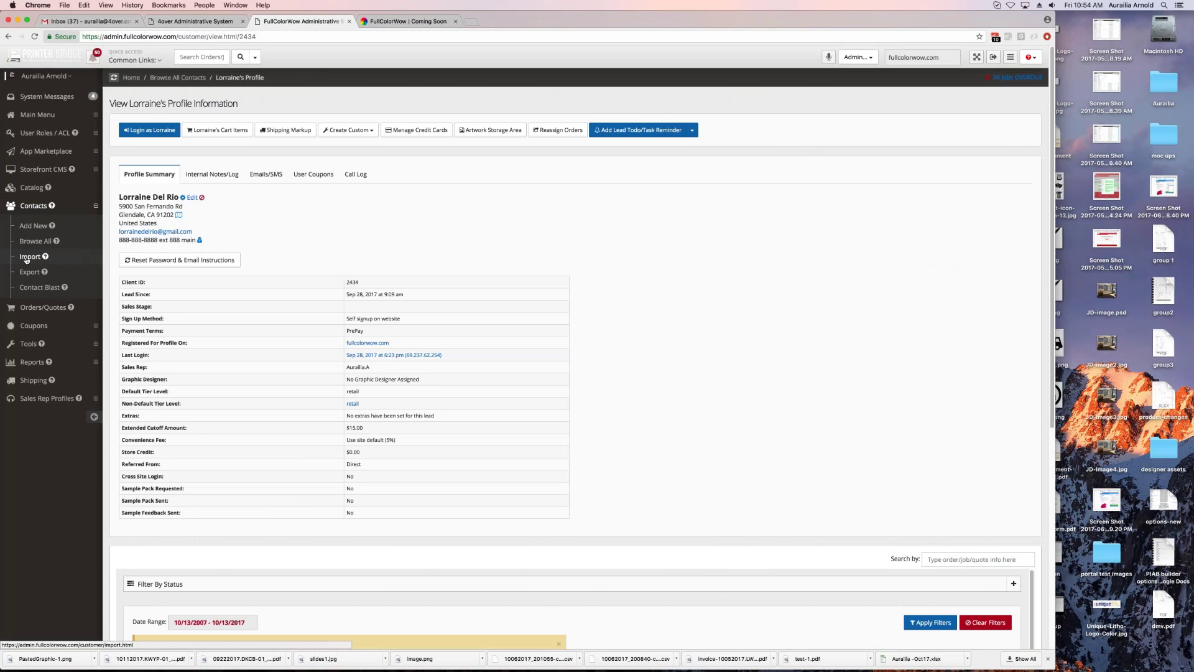
{"action": "left_click", "coordinate": [28, 256]}
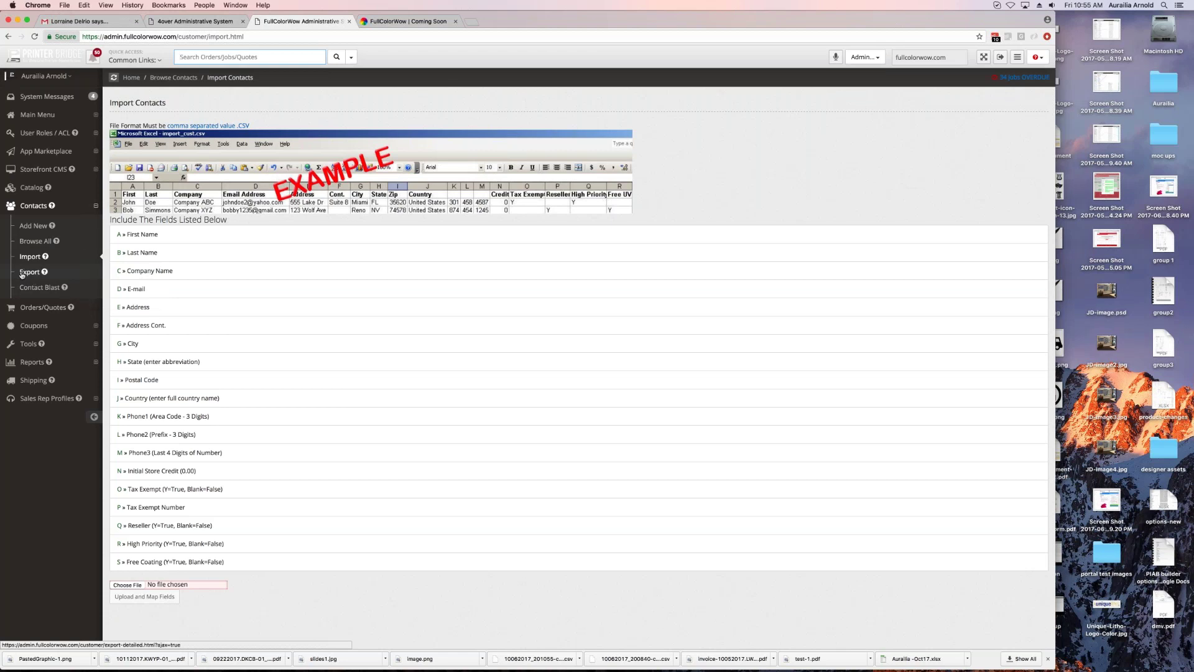
{"action": "left_click", "coordinate": [42, 207]}
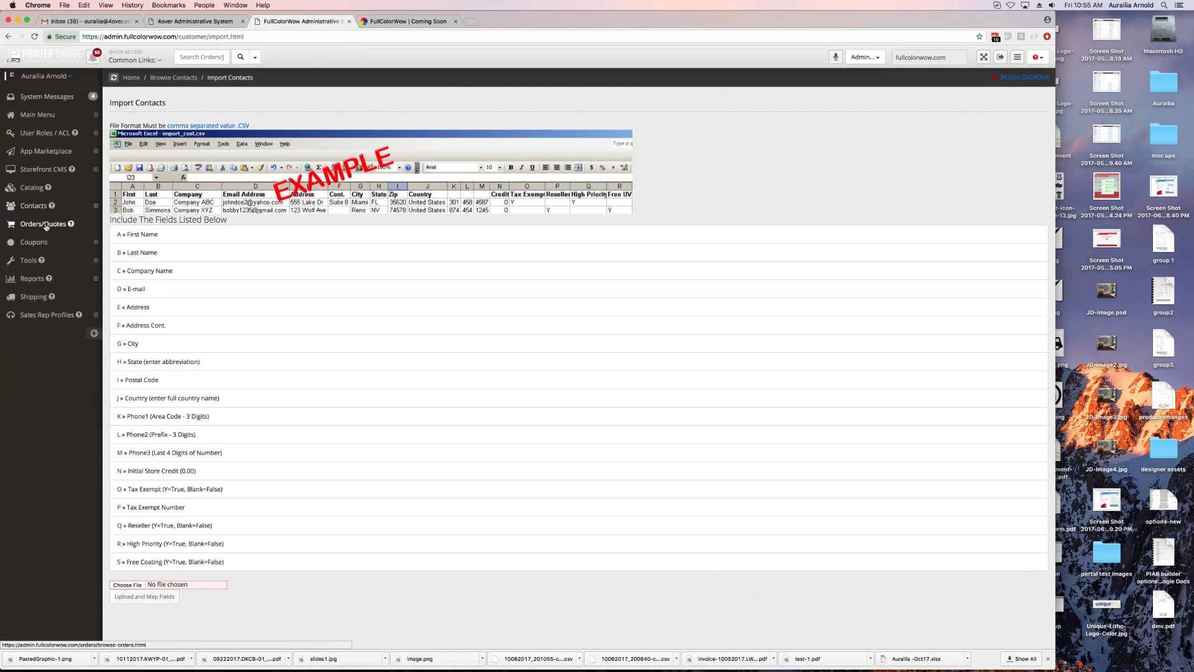
{"action": "left_click", "coordinate": [39, 228]}
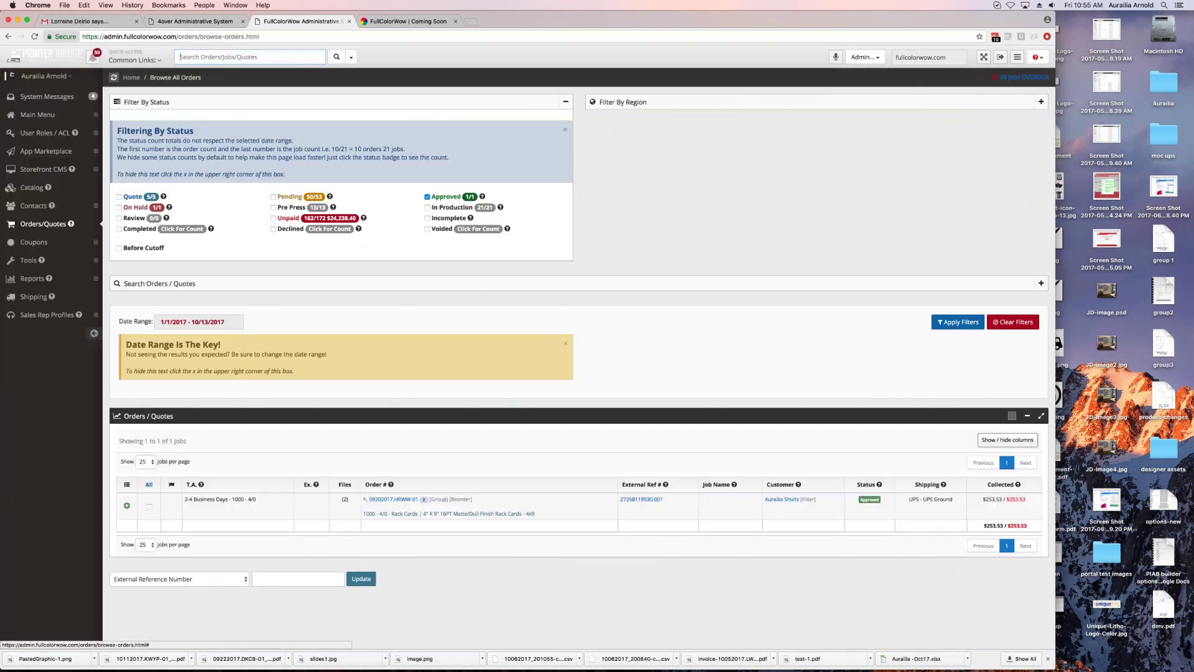
Step: Browse all coupons and try the new-coupon form's Type and t1 Tier Level fields
{"action": "left_click", "coordinate": [33, 242]}
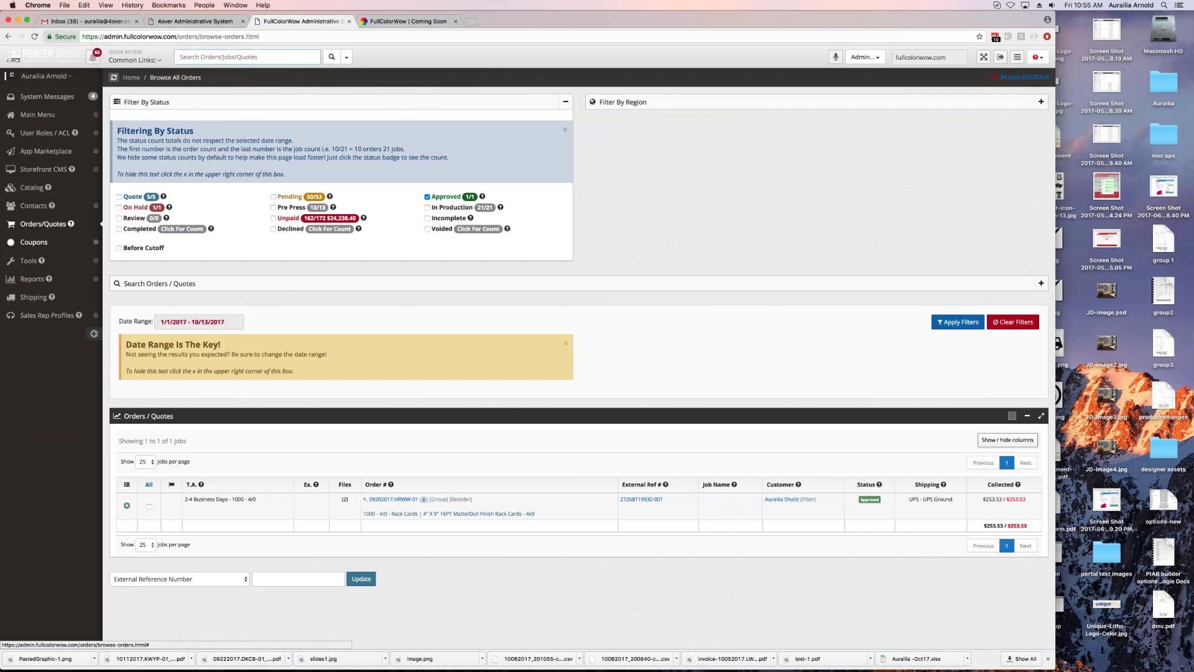
{"action": "left_click", "coordinate": [36, 278]}
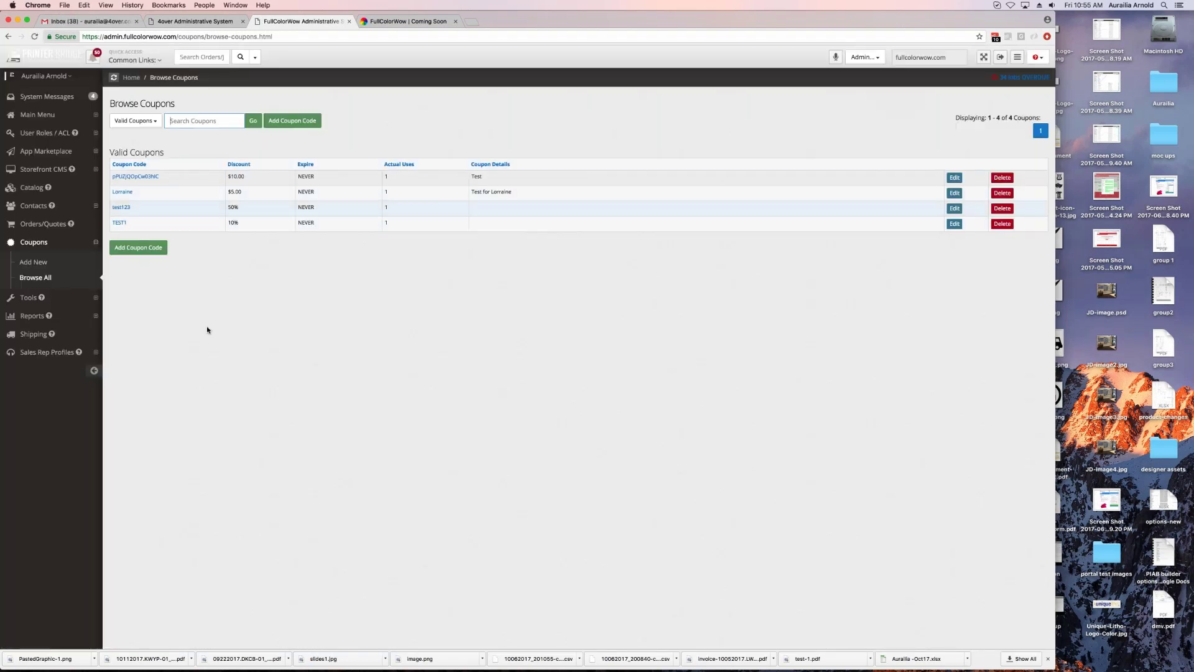
{"action": "left_click", "coordinate": [139, 248]}
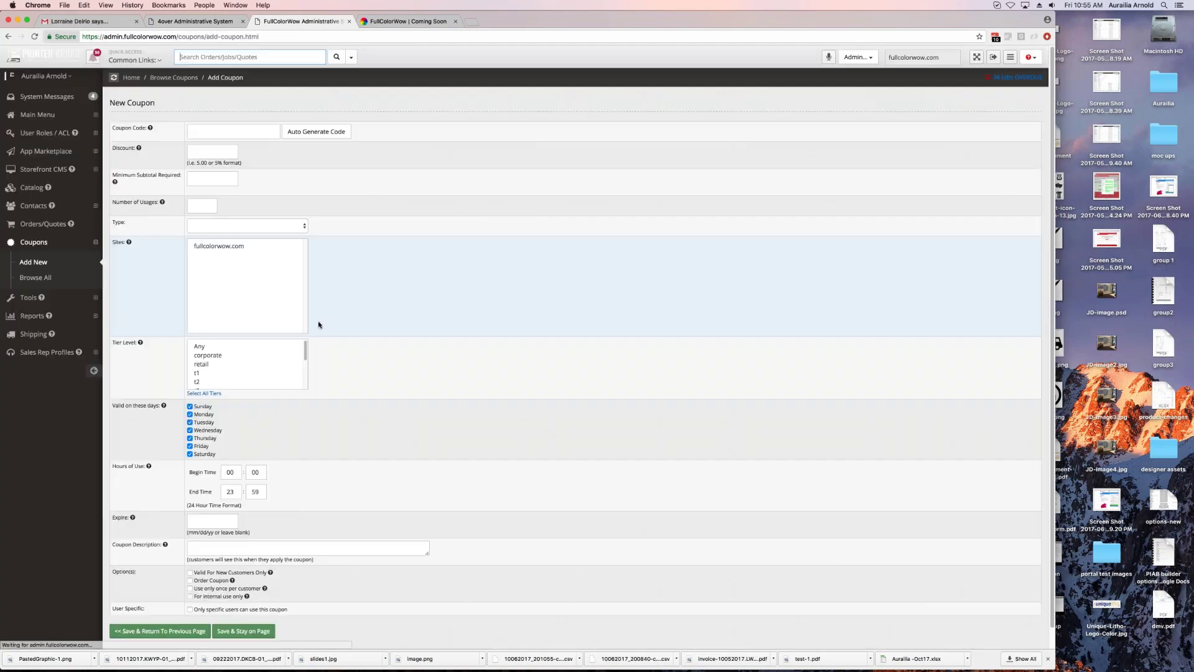
{"action": "left_click", "coordinate": [227, 226]}
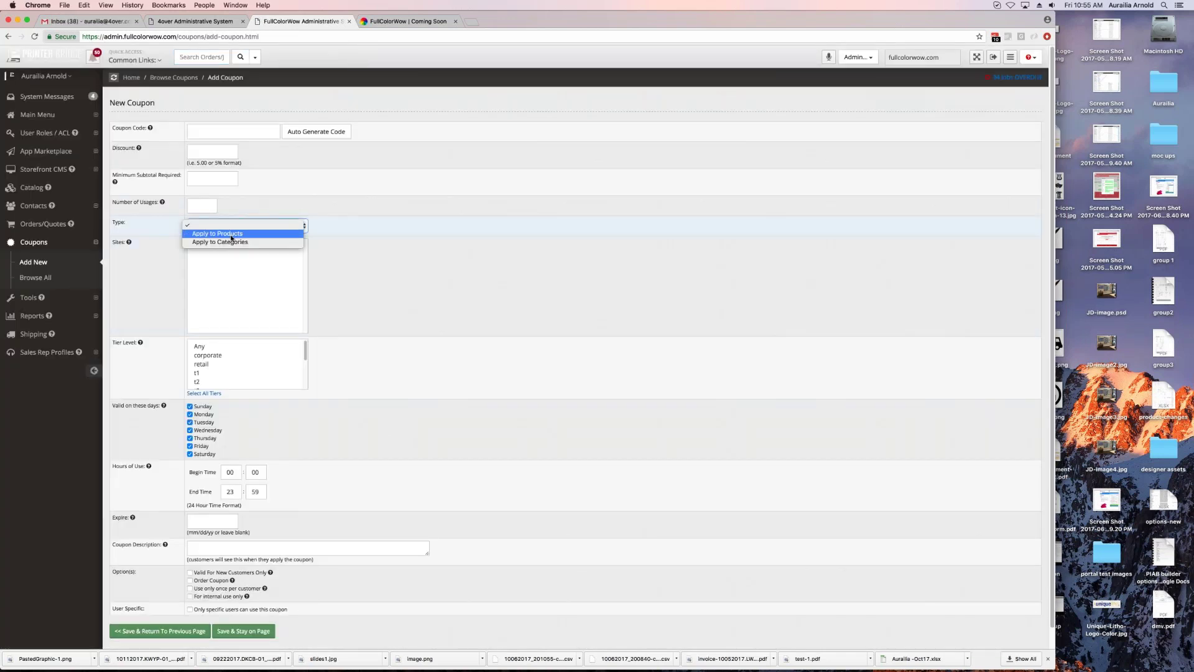
{"action": "left_click", "coordinate": [257, 377]}
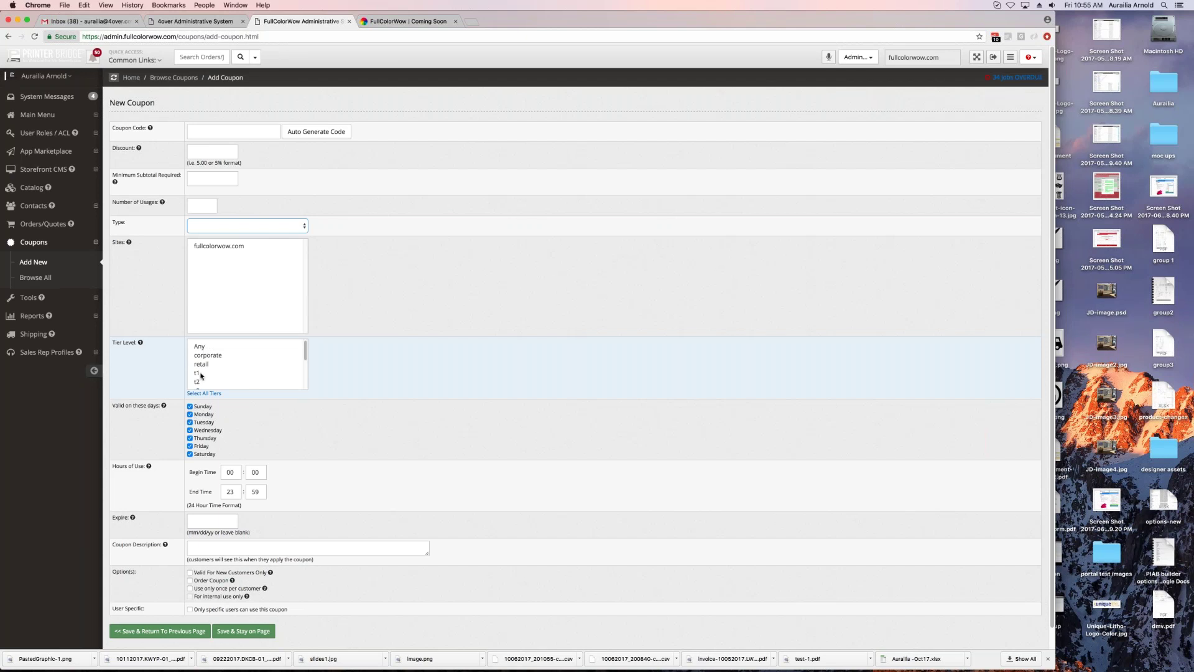
{"action": "left_click", "coordinate": [201, 376]}
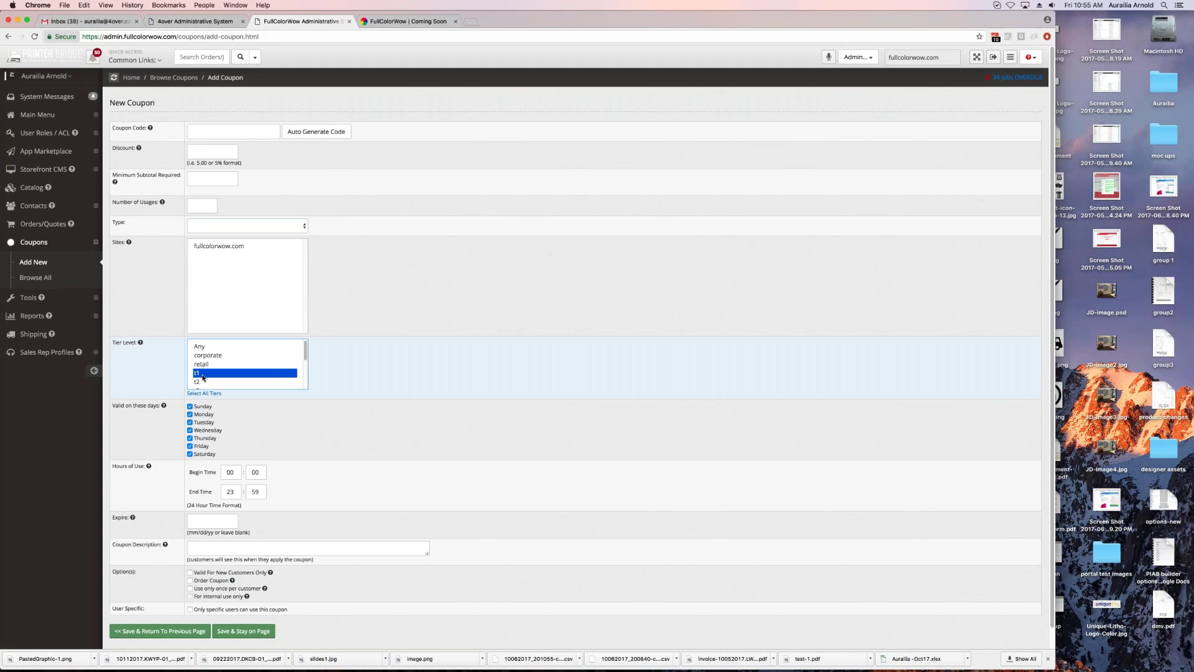
Step: Open the Contact Blast page from the Contacts section
{"action": "left_click", "coordinate": [34, 205]}
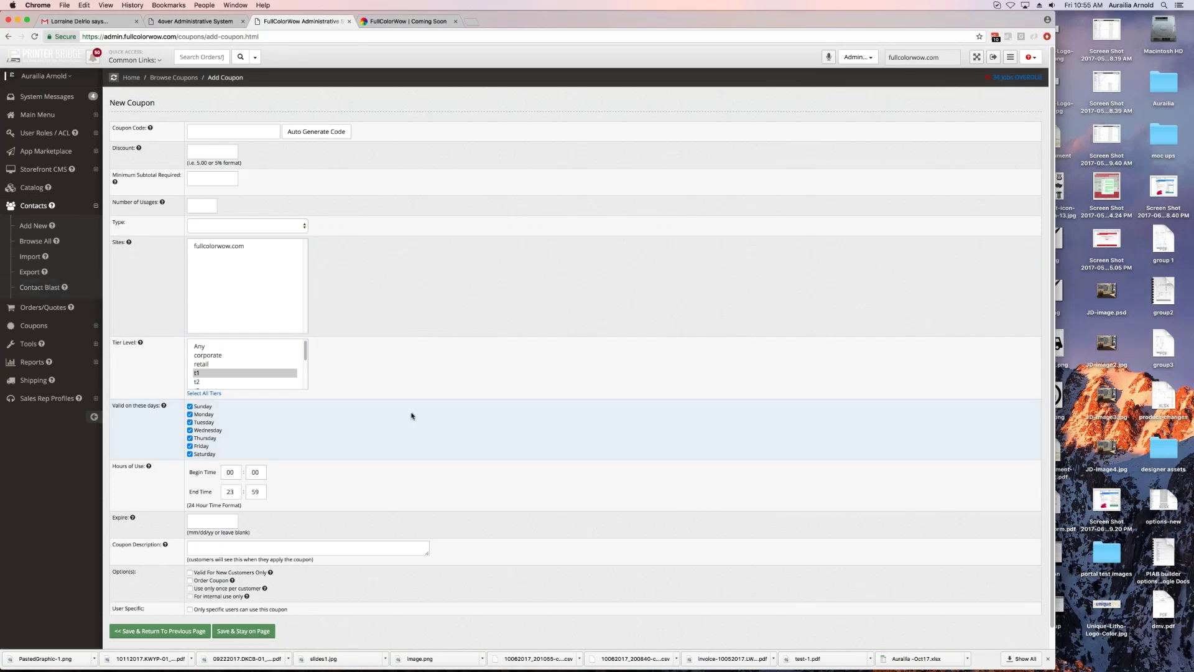
{"action": "scroll", "coordinate": [360, 453], "scroll_direction": "down", "scroll_amount": 1}
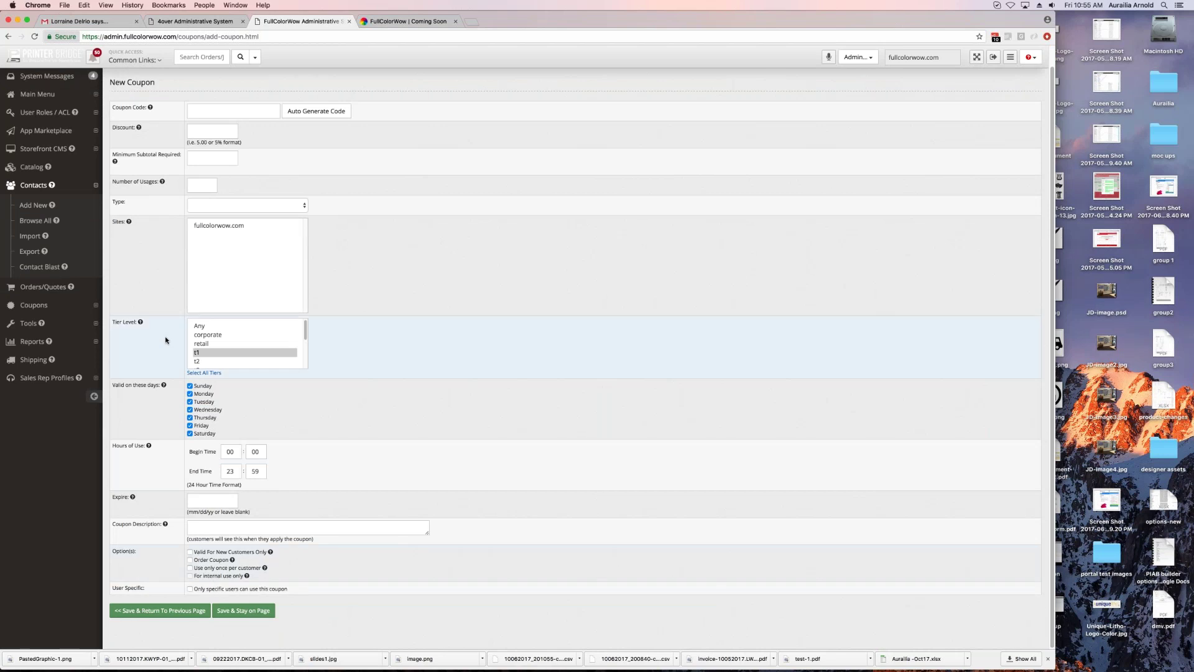
{"action": "left_click", "coordinate": [40, 266]}
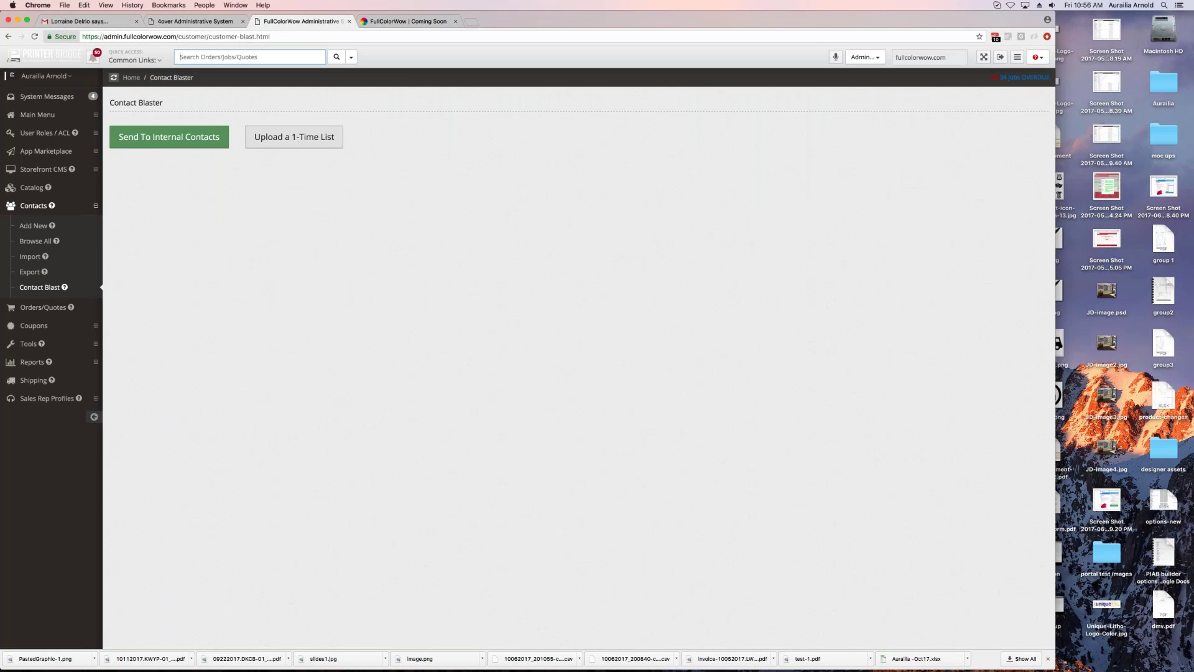
Step: Start a blast to internal contacts, keeping the audience filter on all leads and customers
{"action": "left_click", "coordinate": [166, 138]}
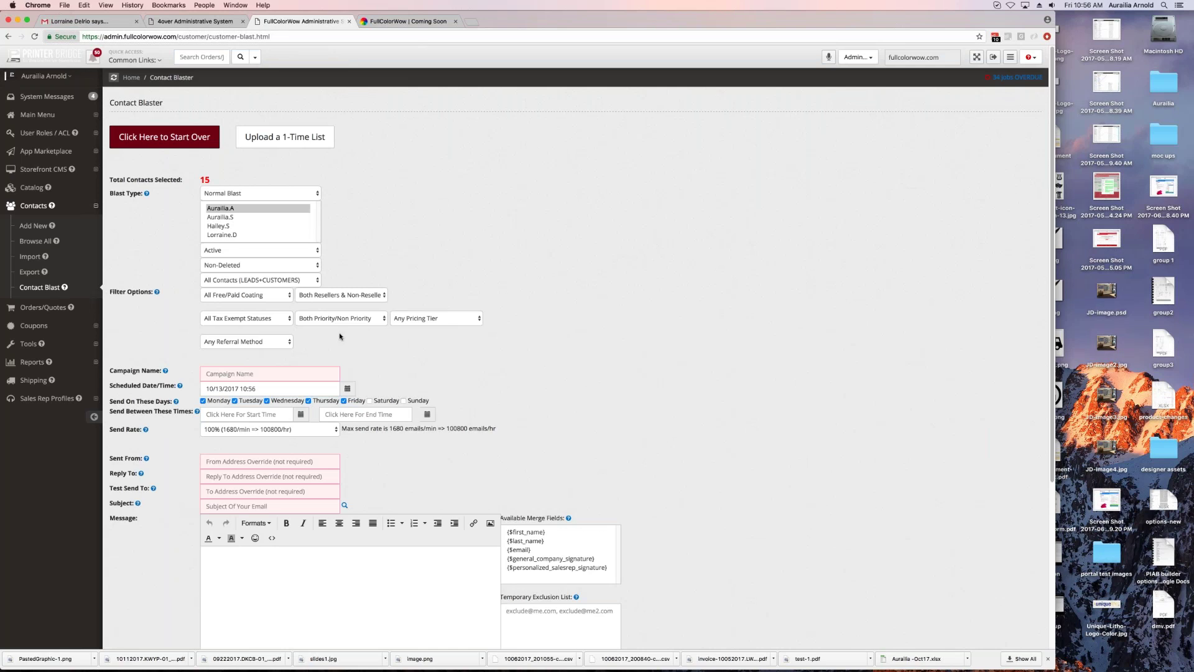
{"action": "left_click", "coordinate": [248, 280]}
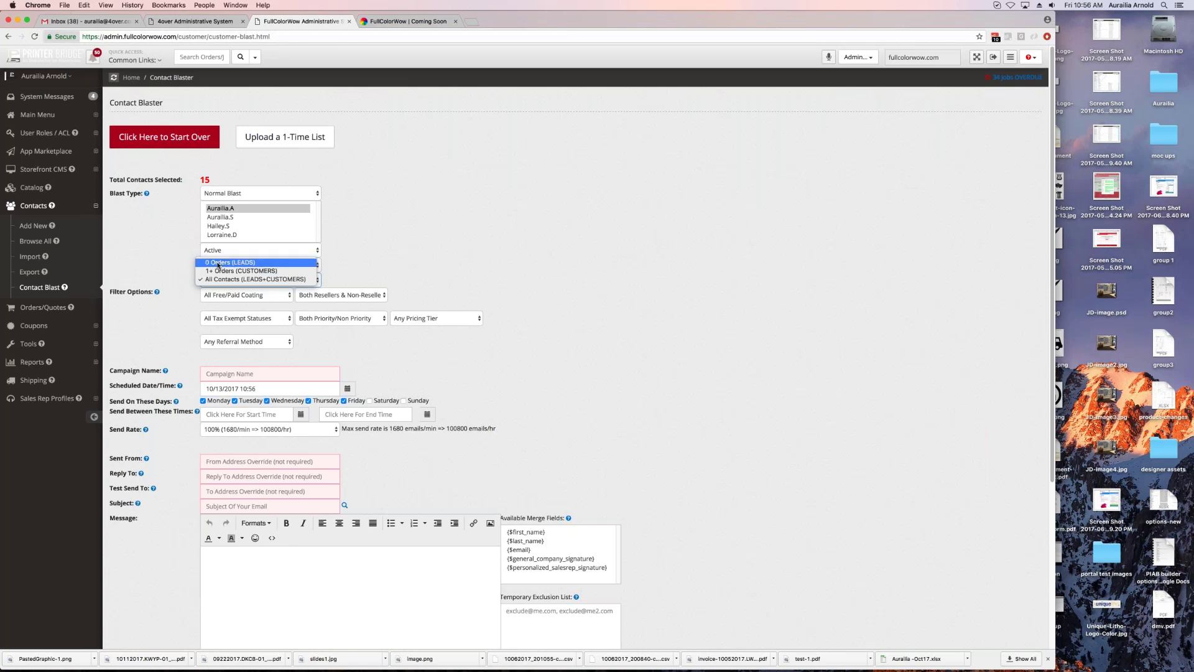
{"action": "left_click", "coordinate": [228, 279]}
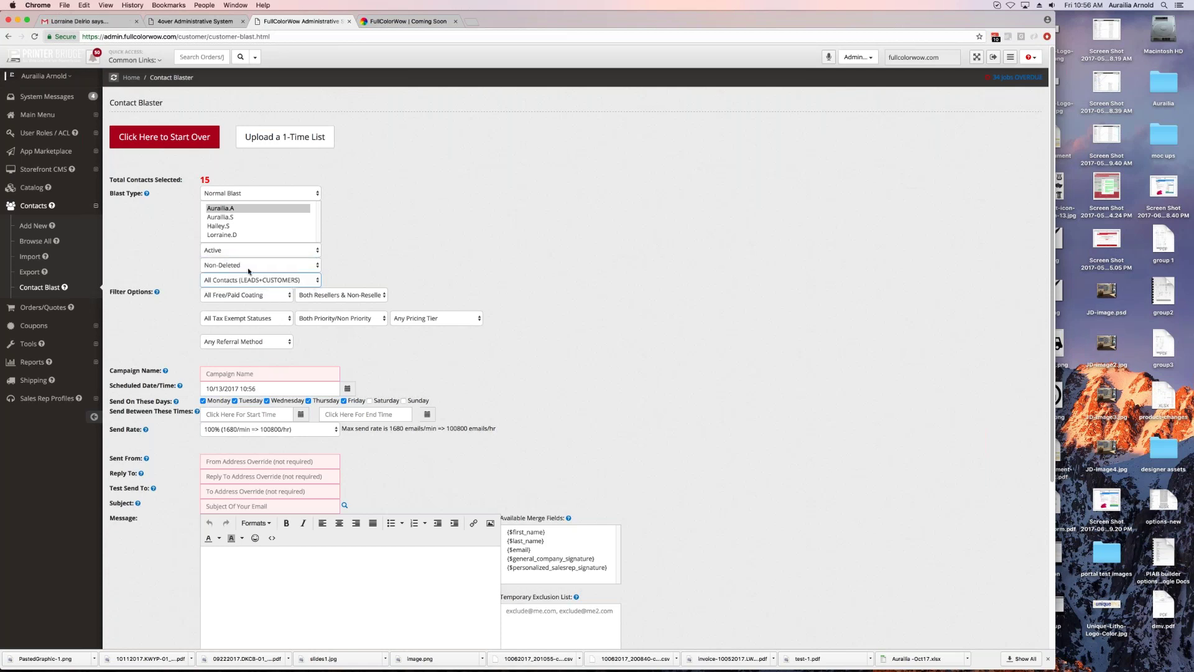
Step: Browse the general and sample Reports lists, then switch to the public storefront
{"action": "scroll", "coordinate": [369, 405], "scroll_direction": "down", "scroll_amount": 4}
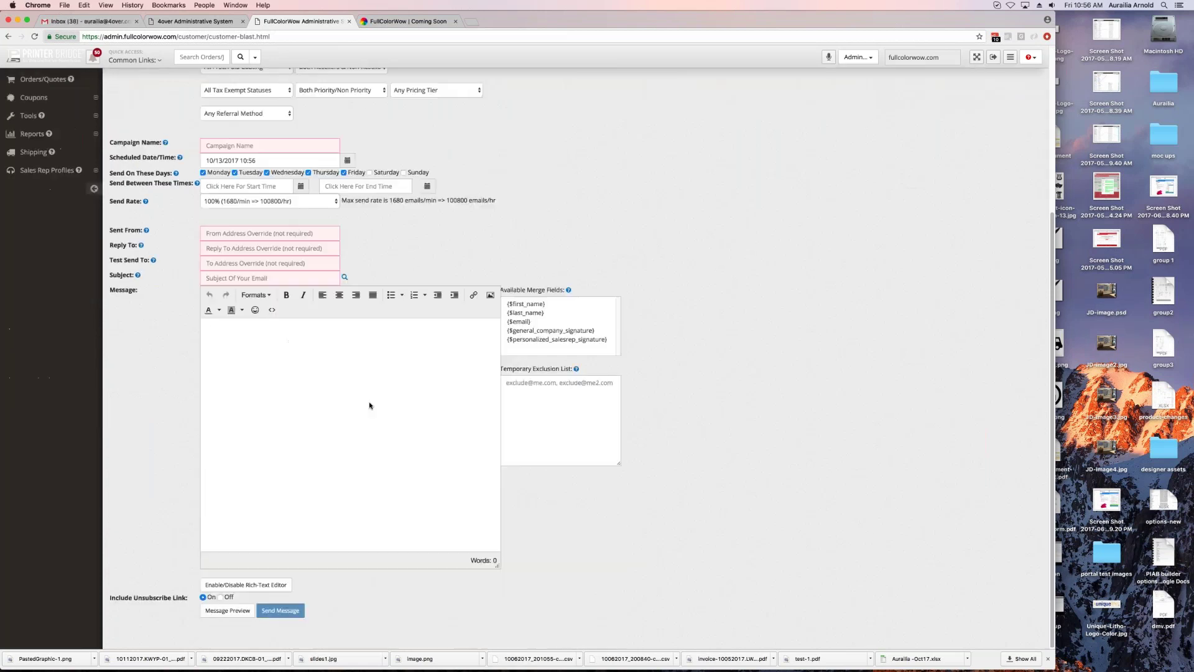
{"action": "scroll", "coordinate": [124, 323], "scroll_direction": "up", "scroll_amount": 4}
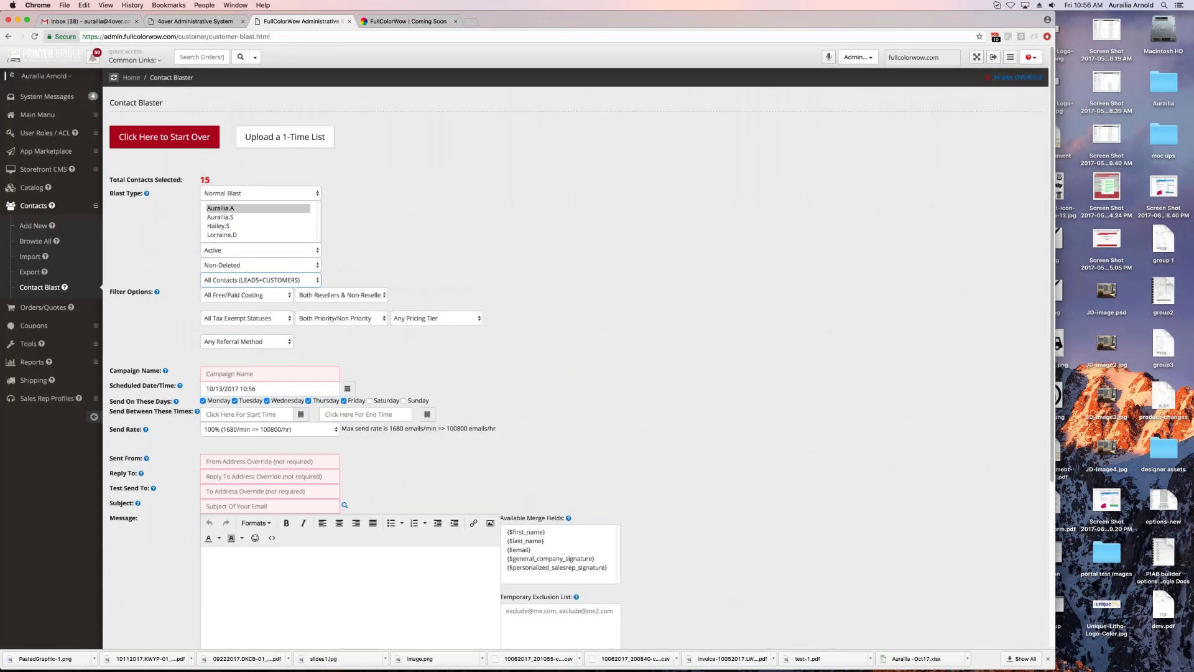
{"action": "left_click", "coordinate": [32, 367]}
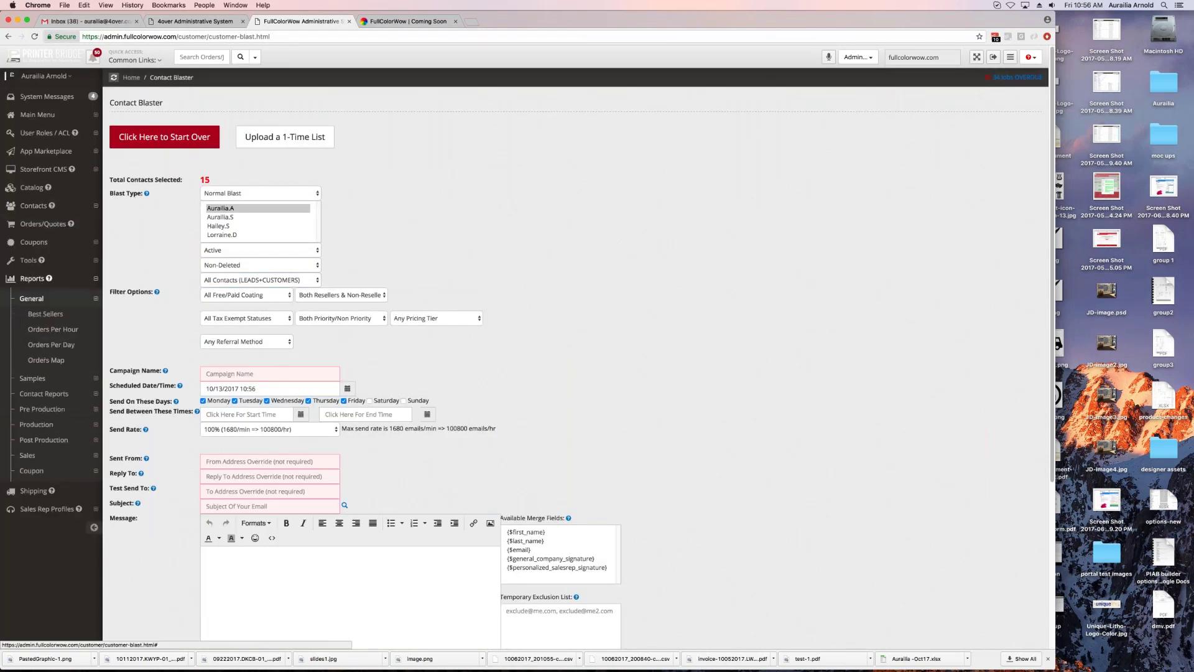
{"action": "left_click", "coordinate": [32, 298]}
{"action": "left_click", "coordinate": [32, 314]}
{"action": "left_click", "coordinate": [31, 316]}
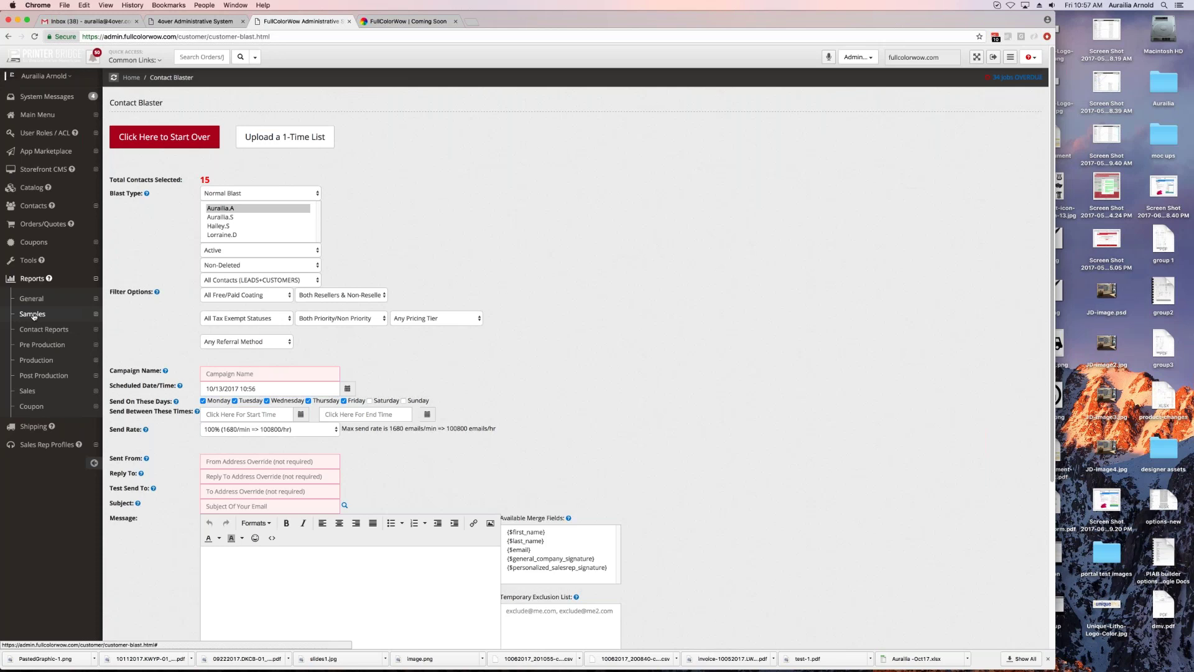
{"action": "left_click", "coordinate": [445, 21]}
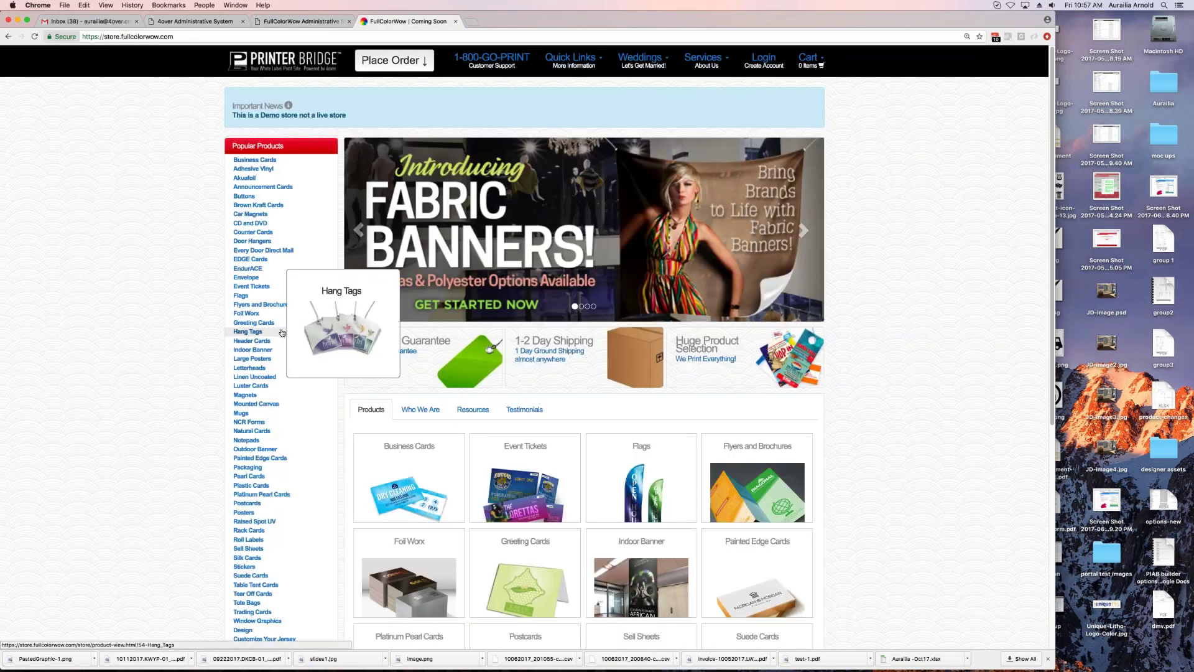
Step: View the Design product page from Popular Products, then return to the admin Contact Blaster
{"action": "mouse_move", "coordinate": [256, 360]}
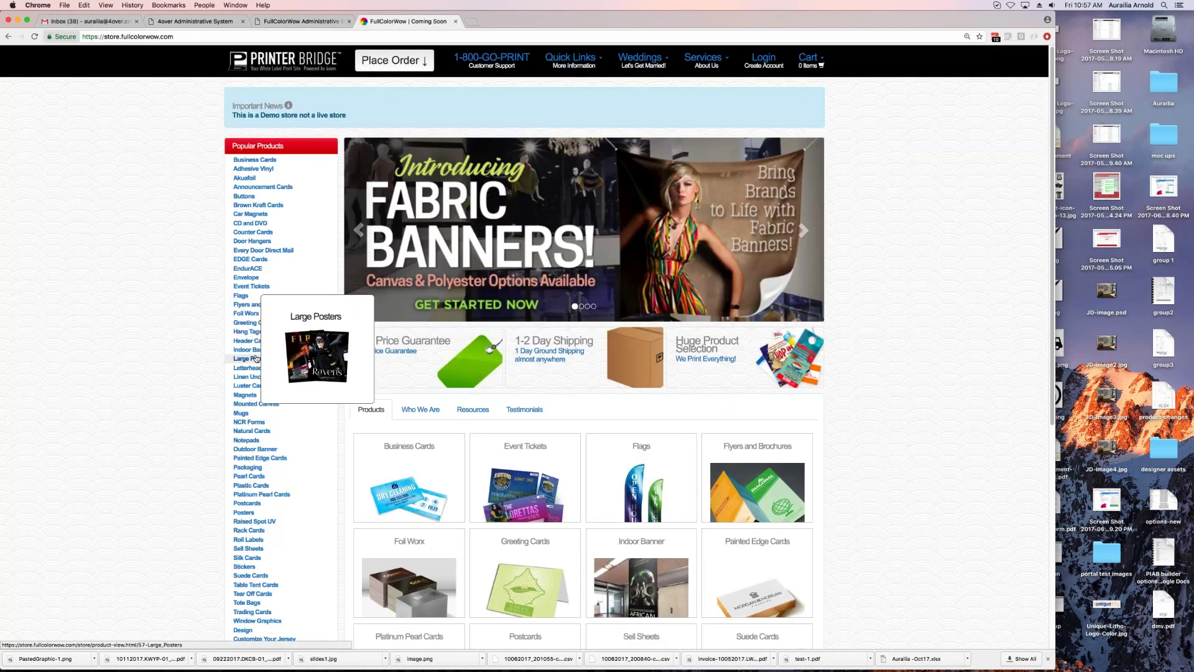
{"action": "scroll", "coordinate": [301, 526], "scroll_direction": "down", "scroll_amount": 5}
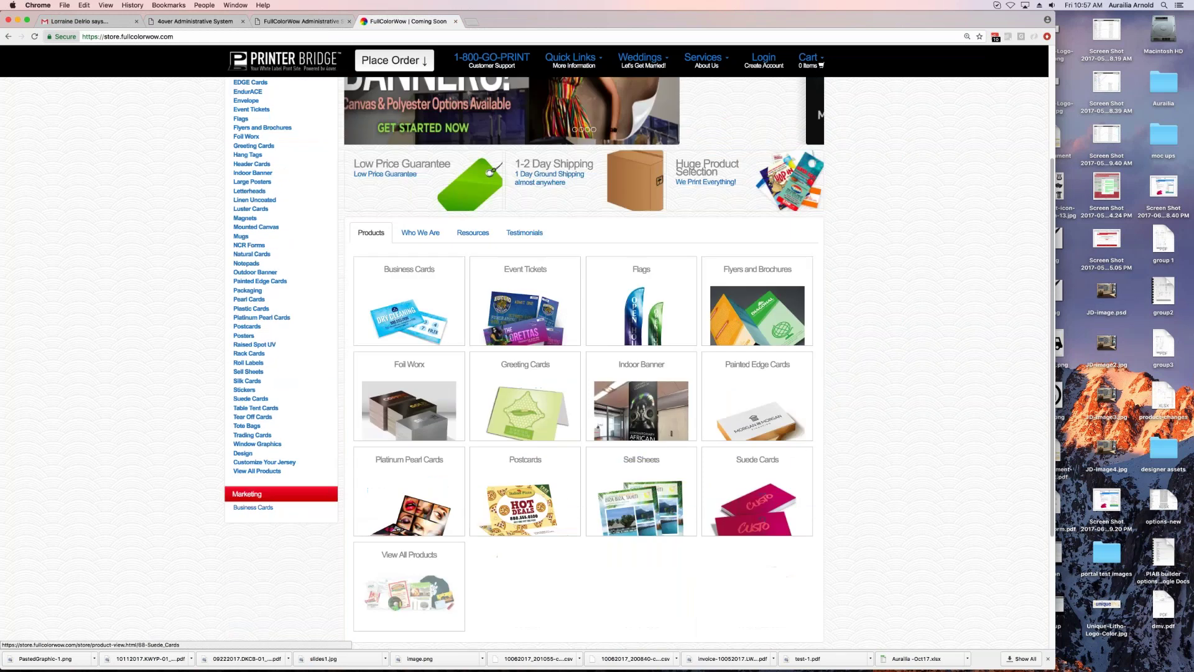
{"action": "left_click", "coordinate": [242, 453]}
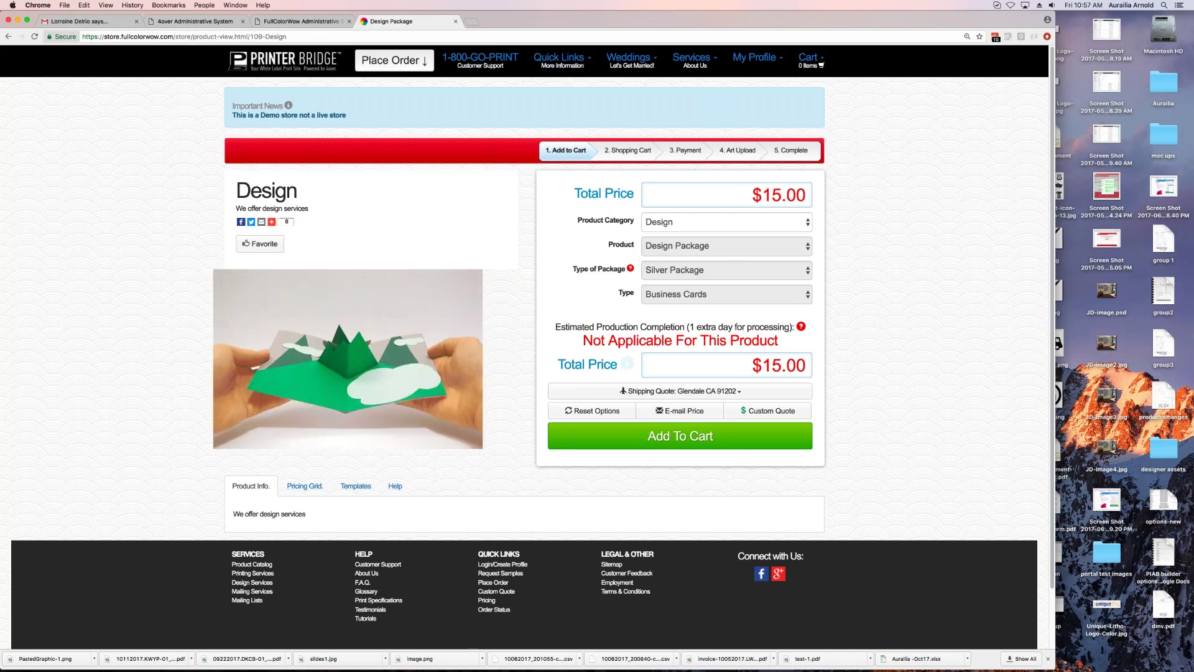
{"action": "left_click", "coordinate": [348, 25]}
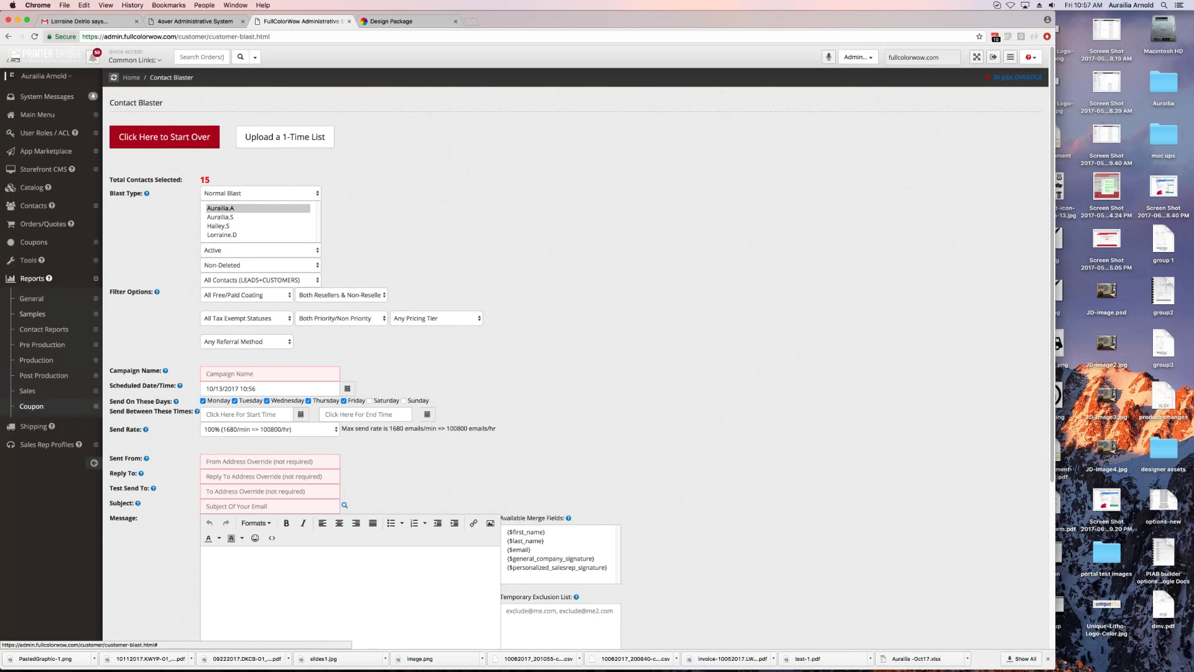
Step: Open Manage Shipping with UPS as the provider, then expand Sales Rep Profiles in the sidebar
{"action": "left_click", "coordinate": [53, 330]}
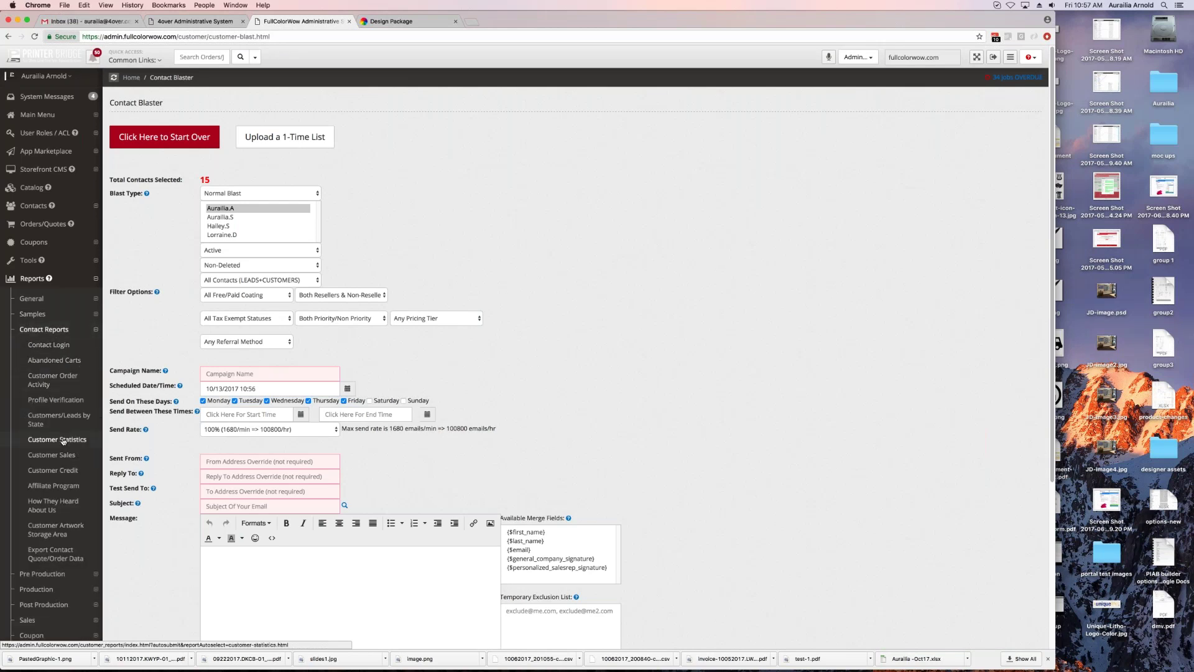
{"action": "left_click", "coordinate": [43, 329]}
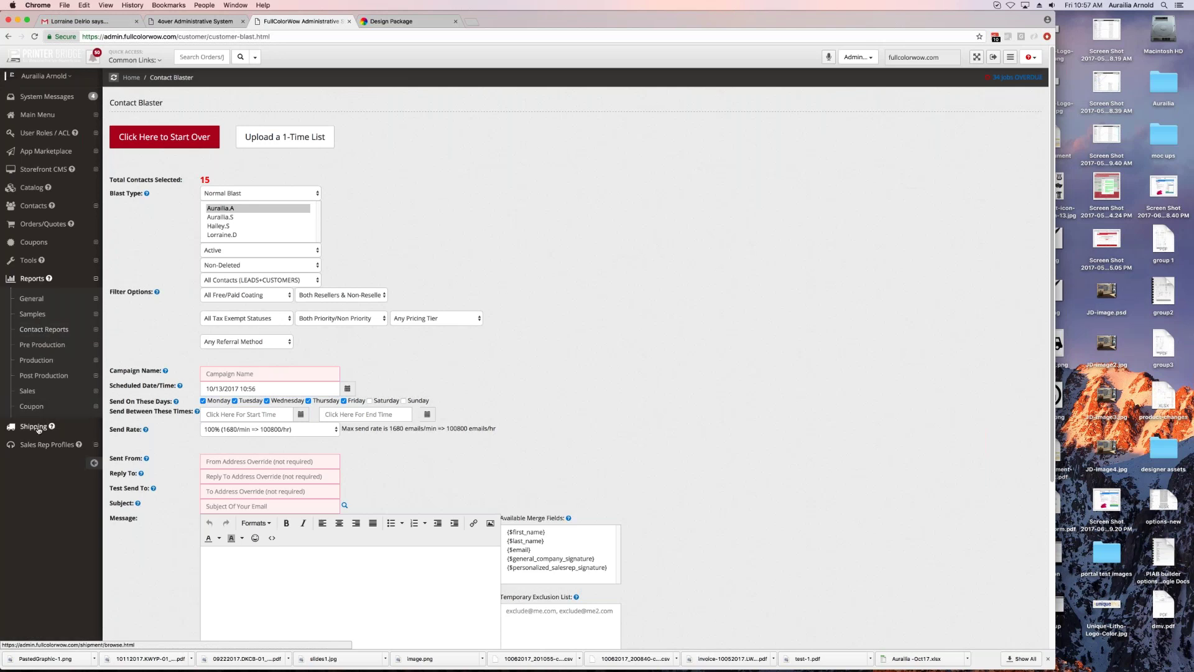
{"action": "left_click", "coordinate": [35, 426]}
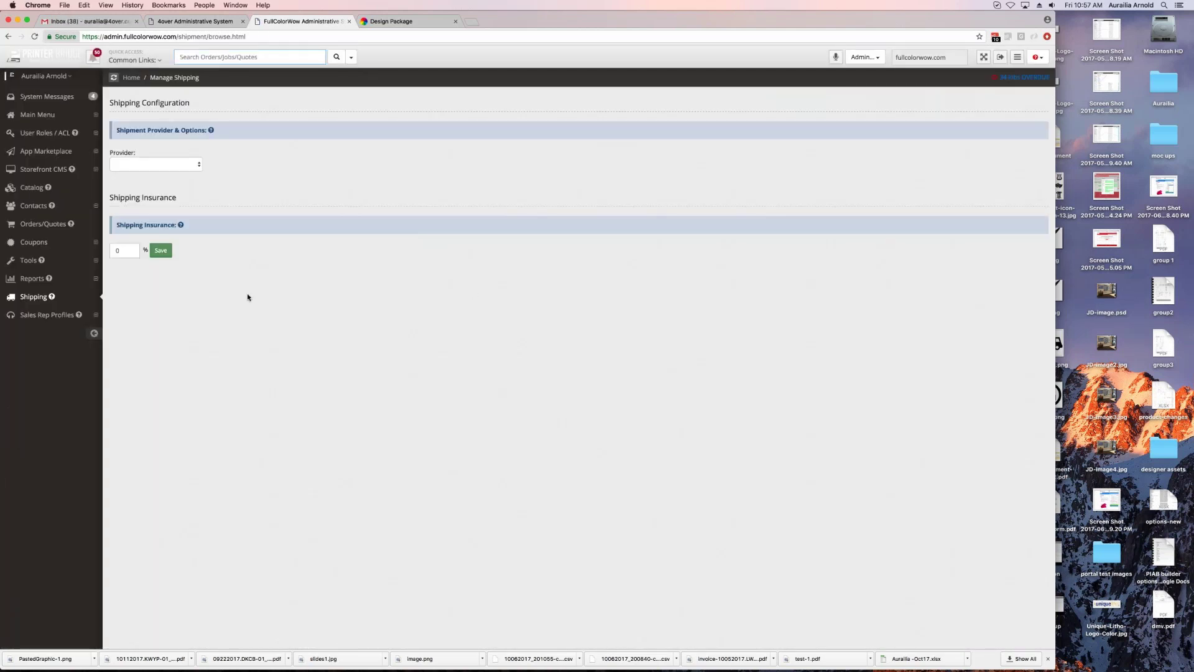
{"action": "left_click", "coordinate": [160, 164]}
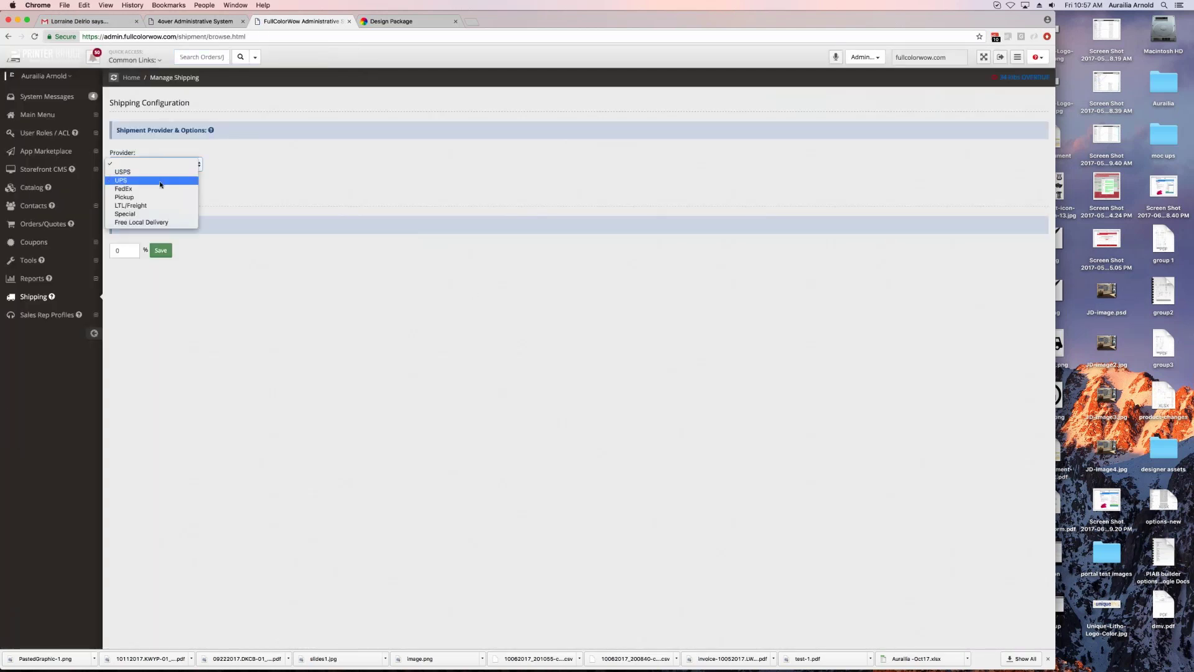
{"action": "left_click", "coordinate": [160, 181]}
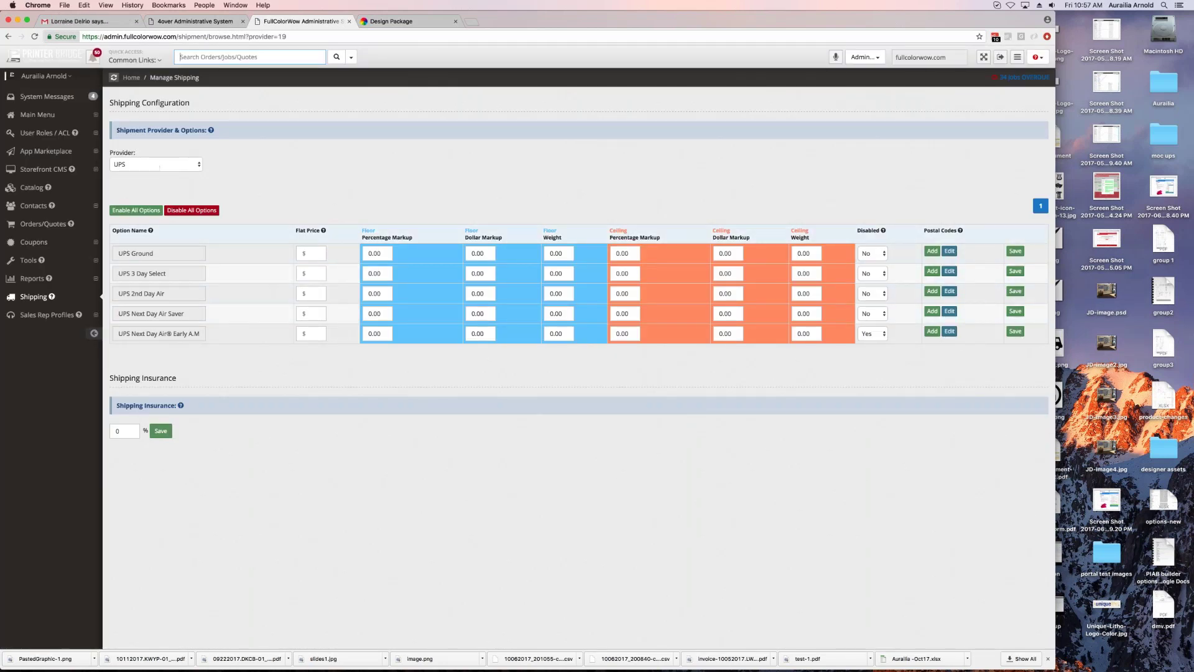
{"action": "left_click", "coordinate": [187, 165]}
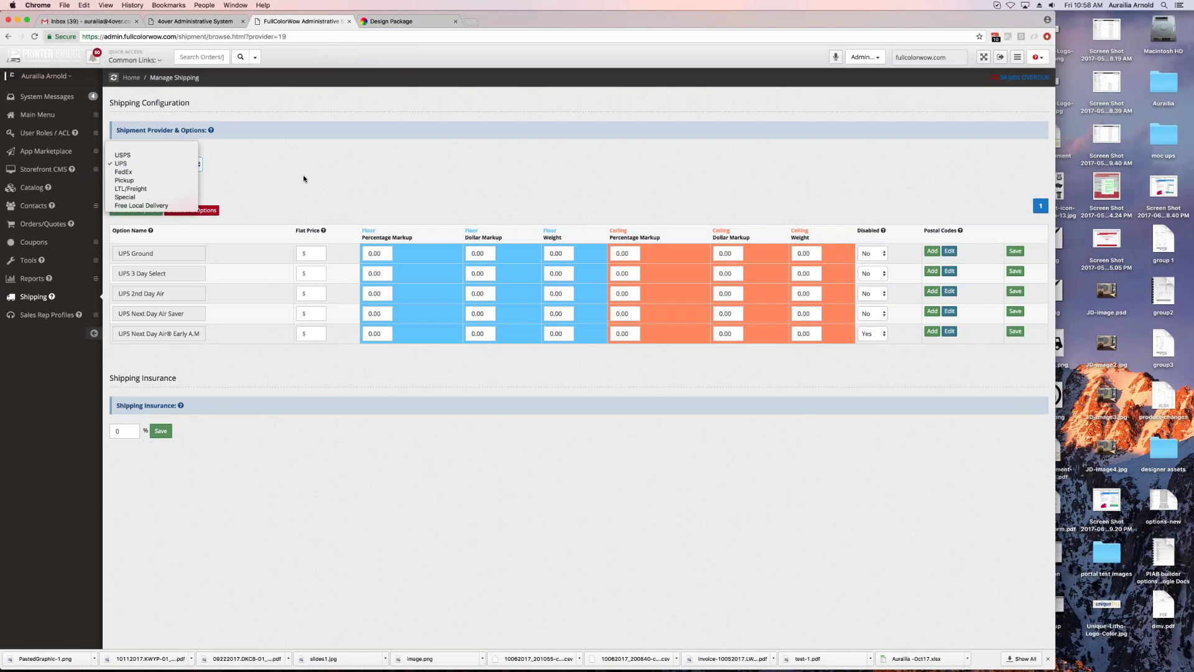
{"action": "left_click", "coordinate": [298, 179]}
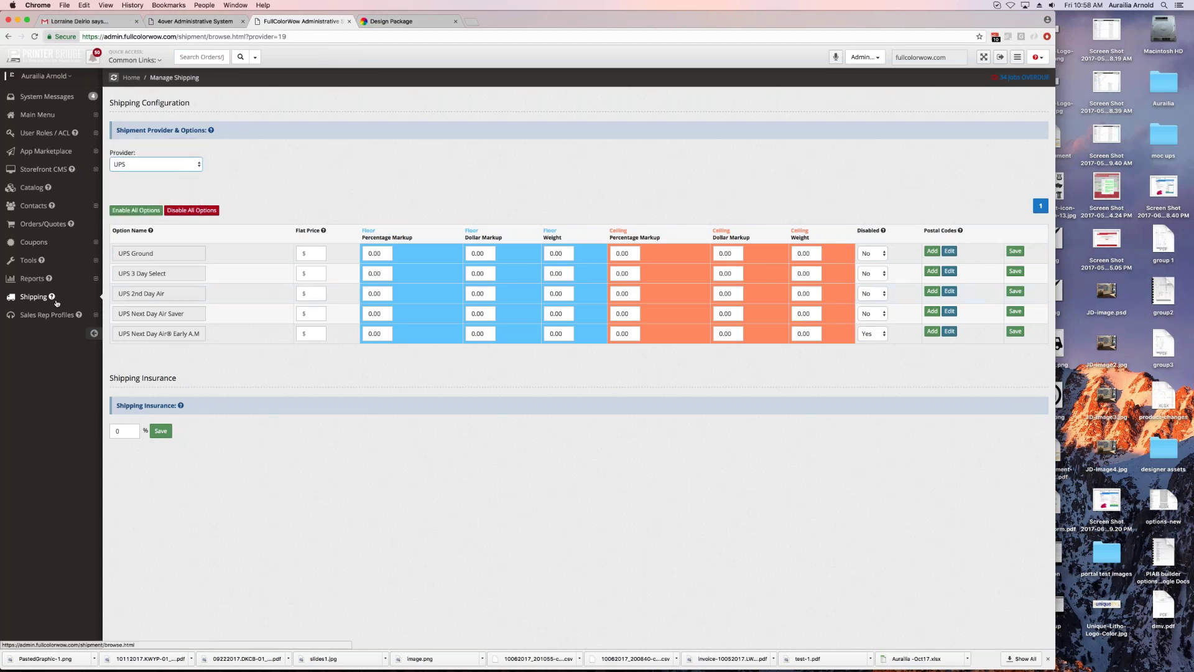
{"action": "left_click", "coordinate": [44, 317]}
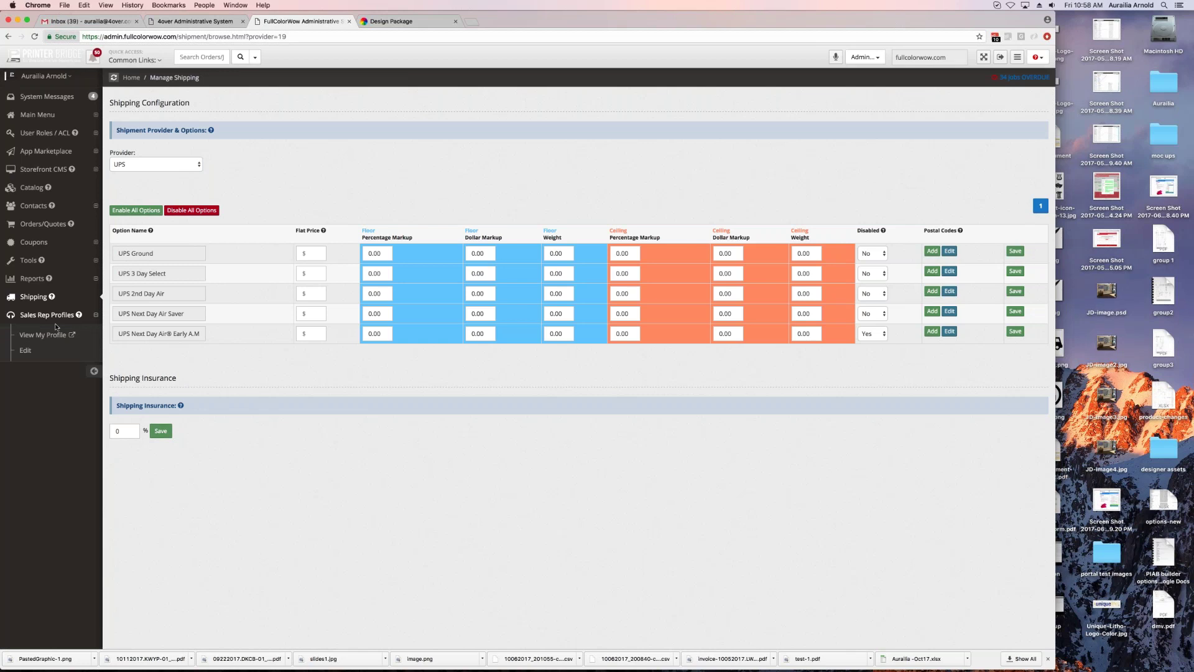
Step: View the sales rep profile on the storefront, then return to the admin Manage Shipping tab
{"action": "left_click", "coordinate": [50, 335]}
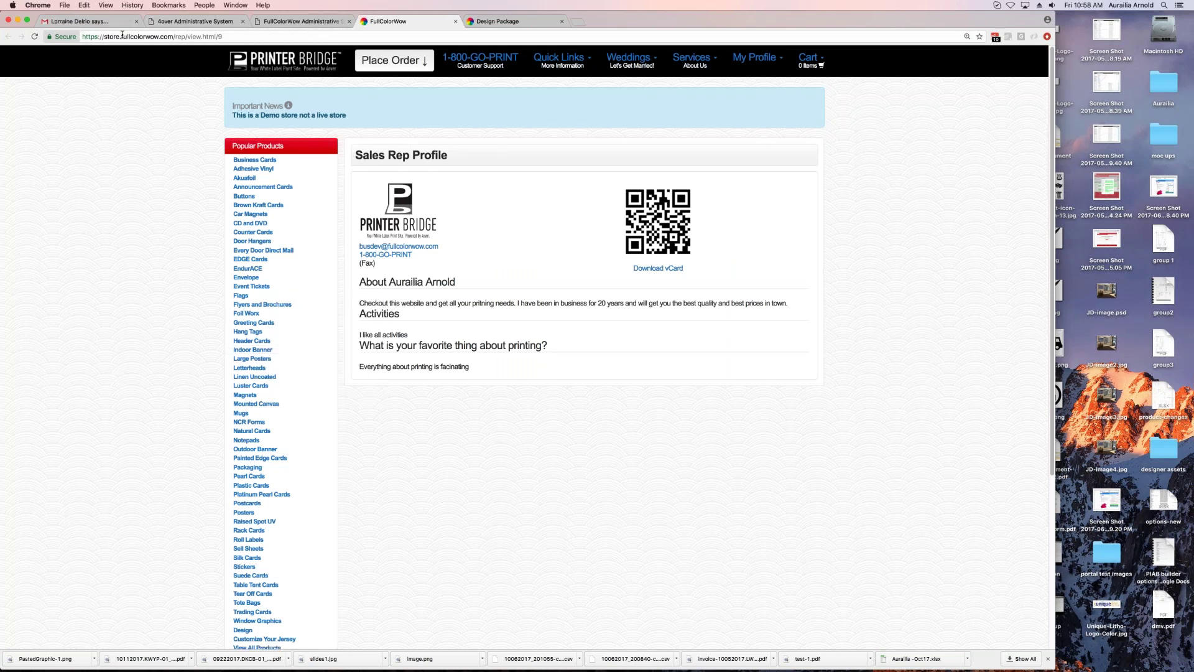
{"action": "left_click", "coordinate": [45, 36]}
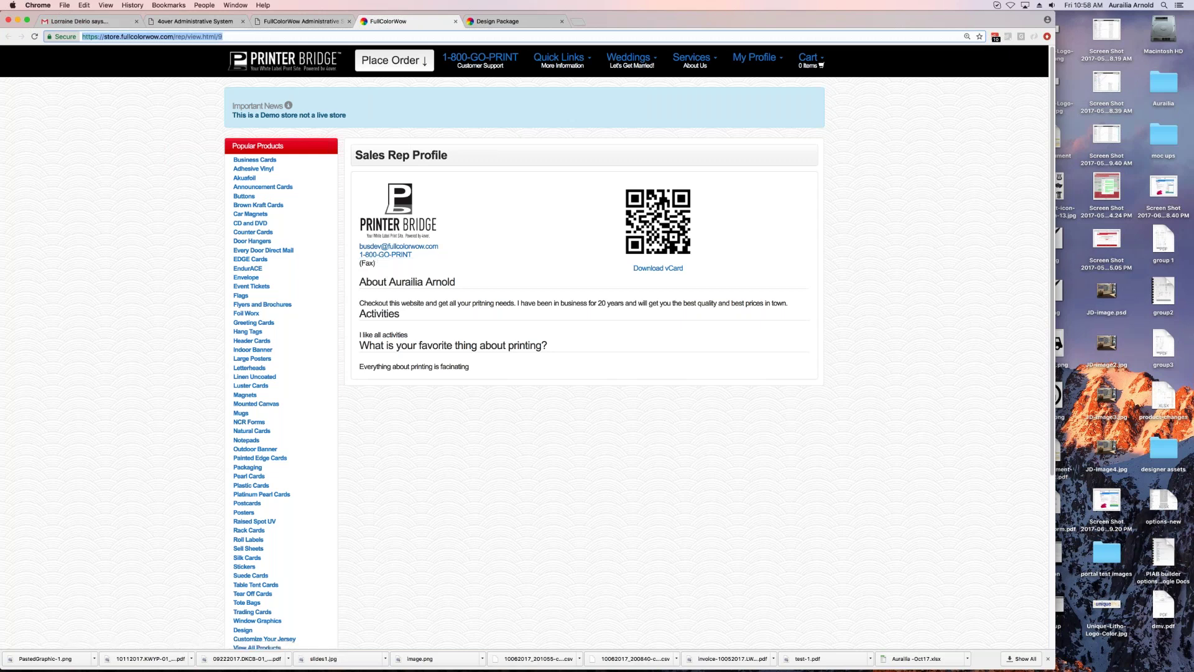
{"action": "key", "text": "ctrl+shift+Tab"}
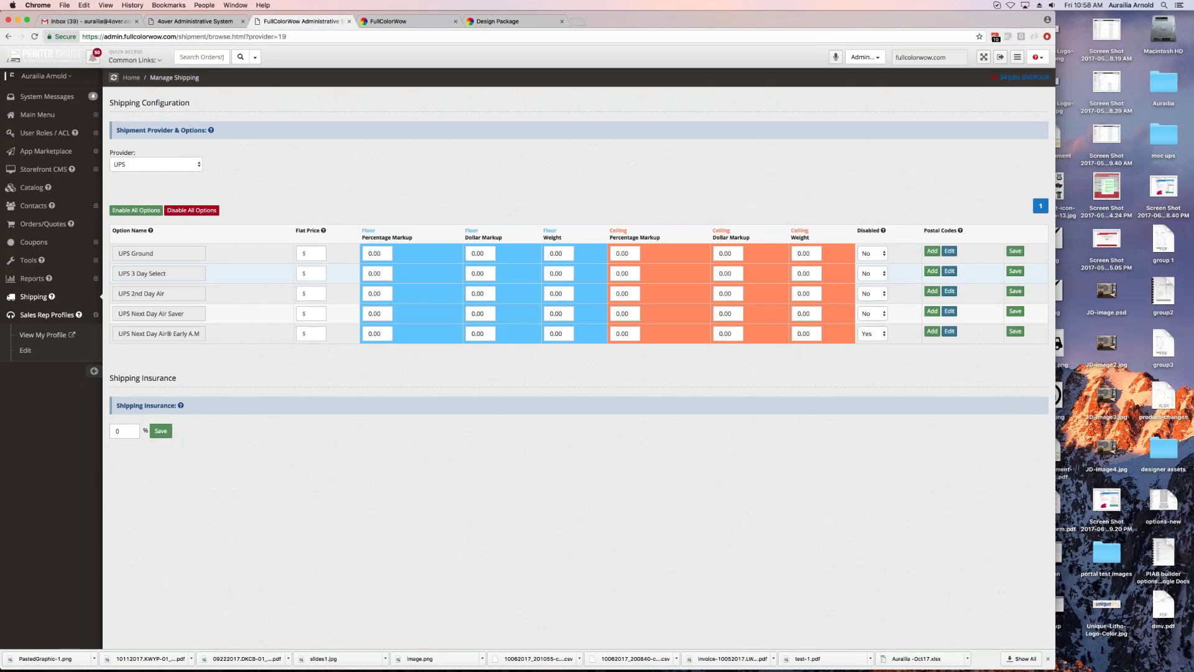
Step: Review the sales rep profile edit page and its Pretty Profile Link, then open ACL Roles
{"action": "left_click", "coordinate": [24, 350]}
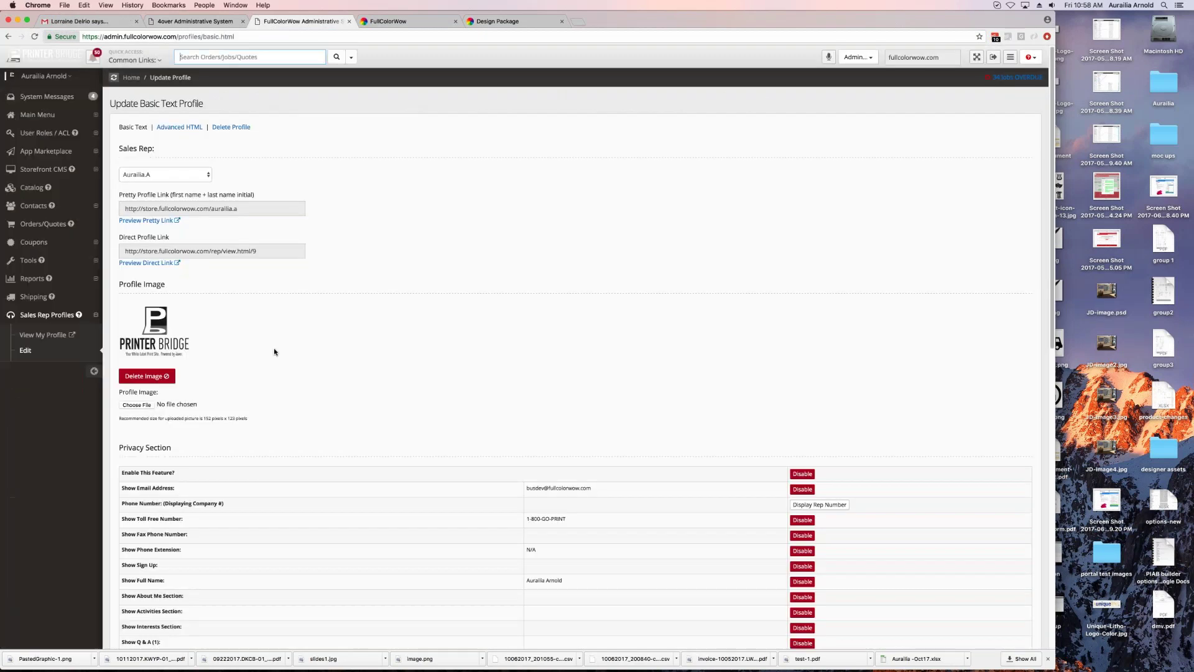
{"action": "scroll", "coordinate": [301, 387], "scroll_direction": "down", "scroll_amount": 5}
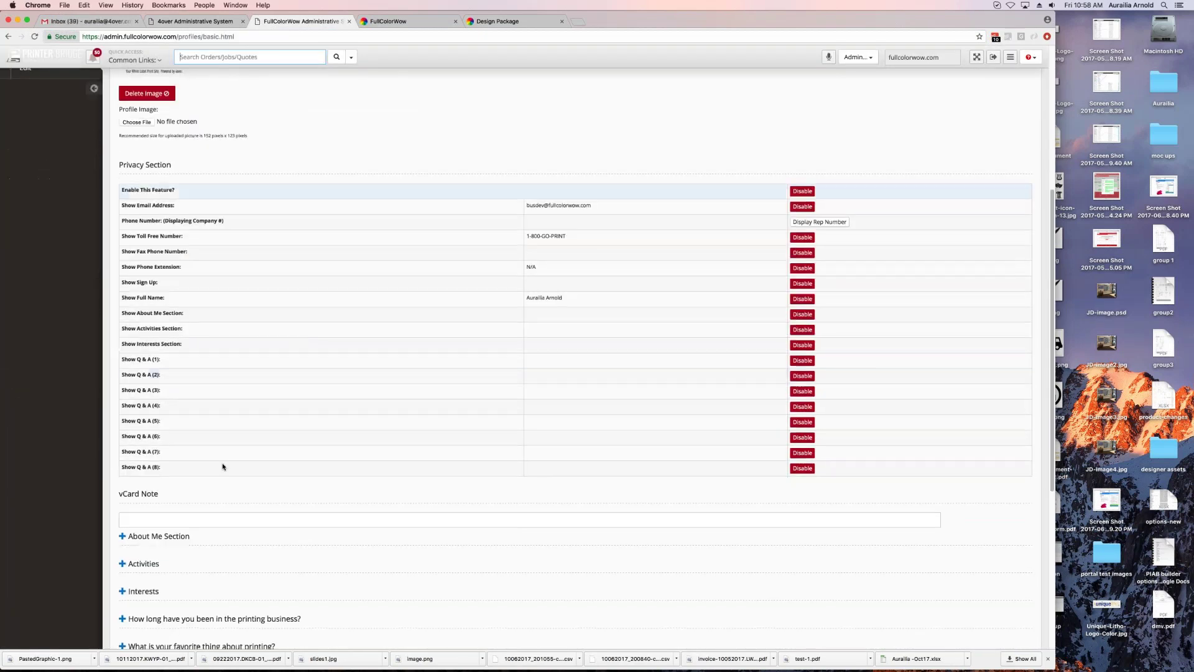
{"action": "scroll", "coordinate": [237, 364], "scroll_direction": "up", "scroll_amount": 4}
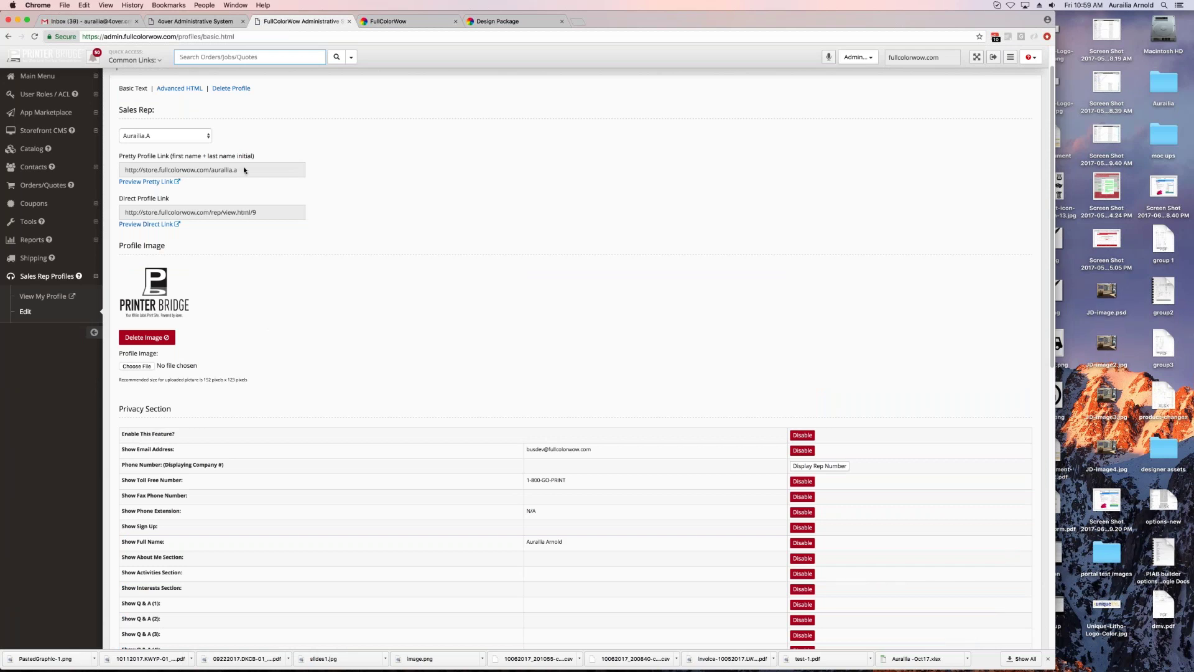
{"action": "left_click", "coordinate": [211, 170]}
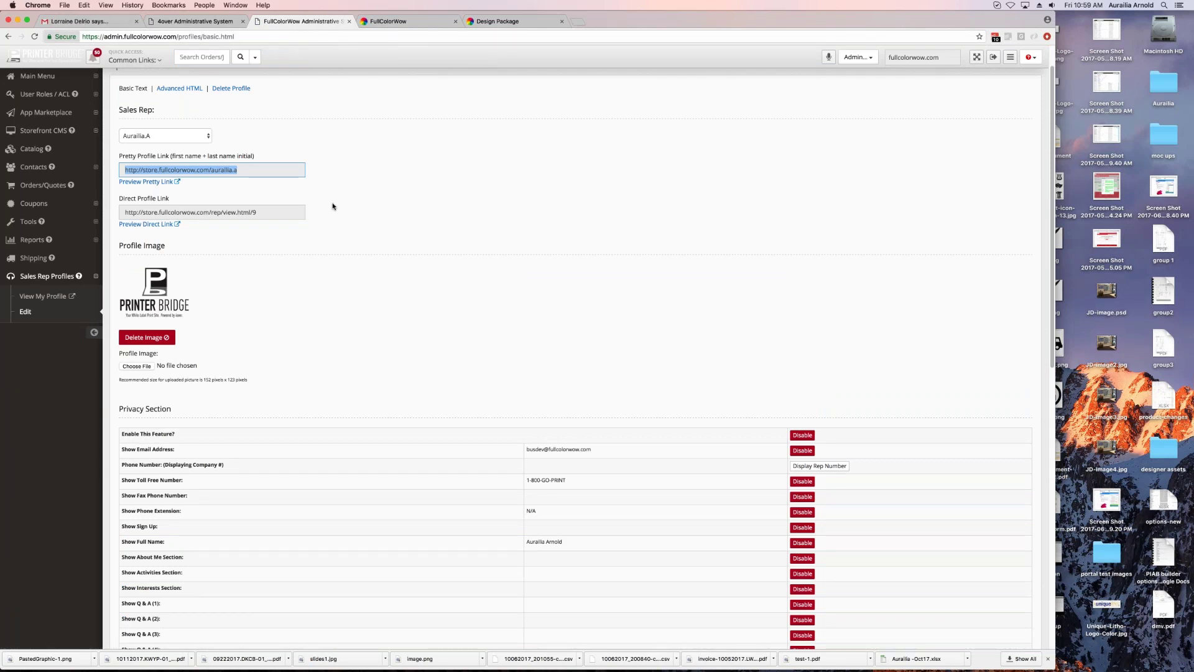
{"action": "left_click", "coordinate": [245, 171]}
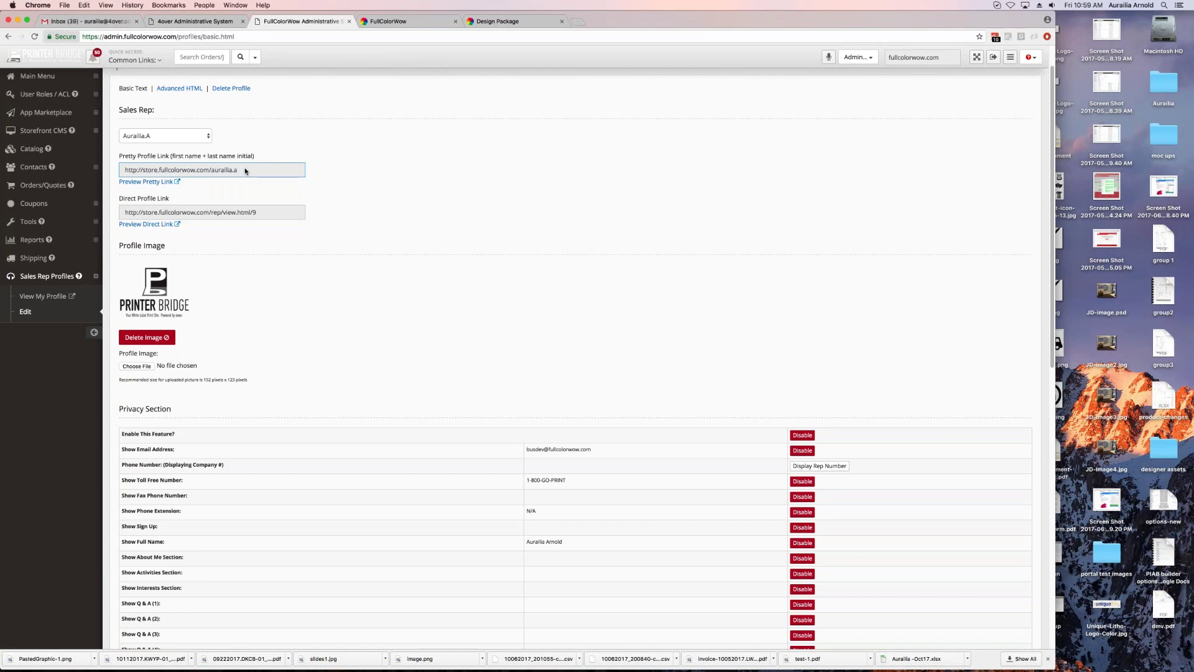
{"action": "left_click", "coordinate": [37, 94]}
{"action": "left_click", "coordinate": [57, 117]}
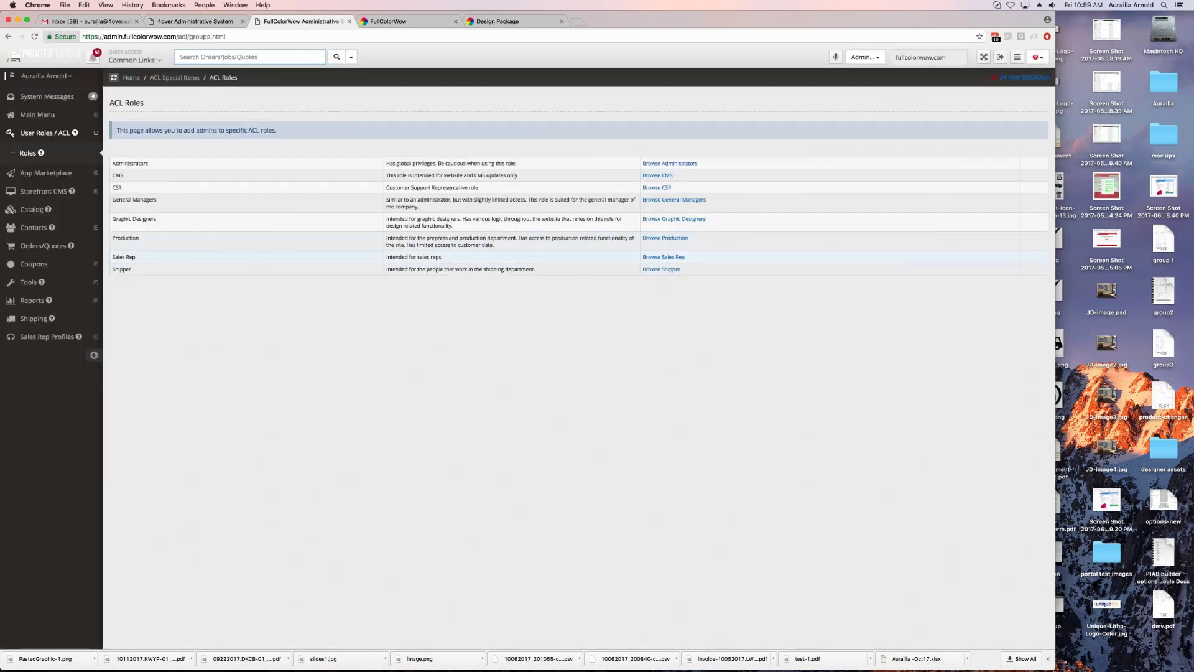
Step: List the Sales Rep role users and edit the rep with the 10.00 commission payout
{"action": "left_click", "coordinate": [663, 257]}
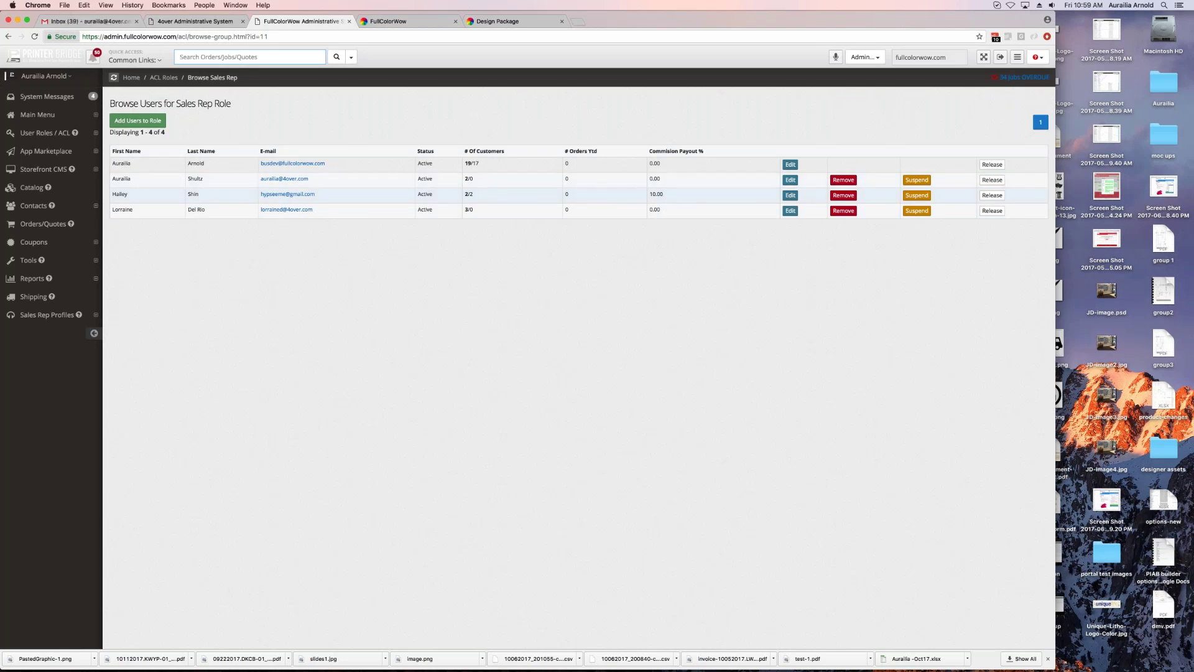
{"action": "double_click", "coordinate": [656, 194]}
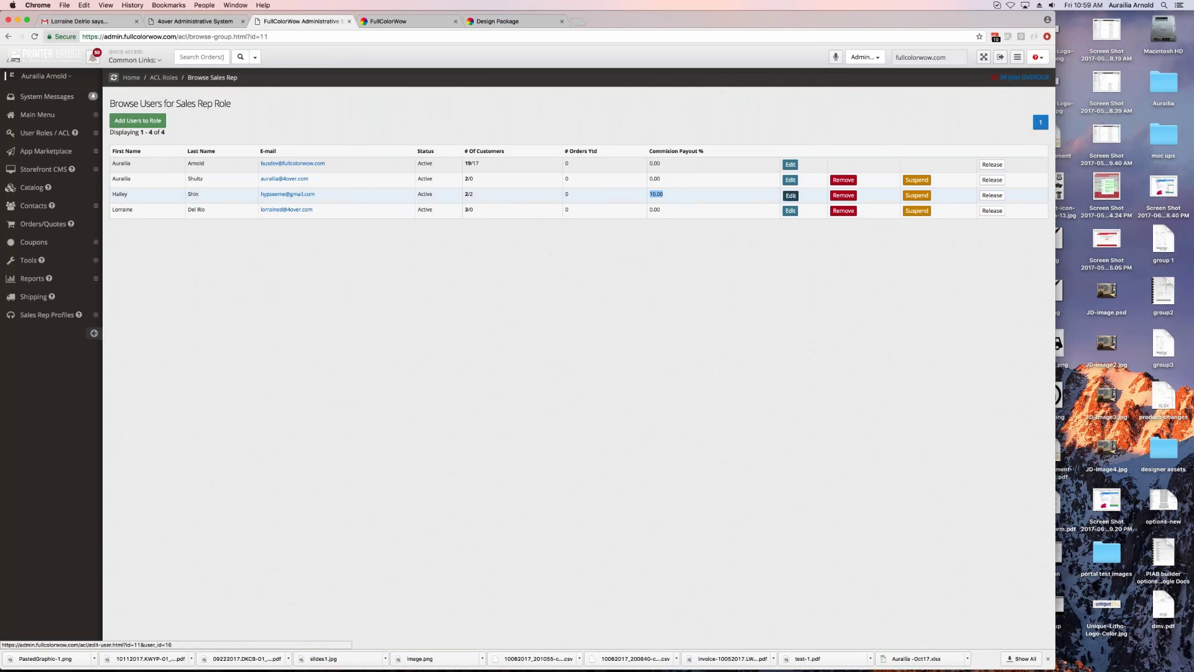
{"action": "left_click", "coordinate": [790, 195]}
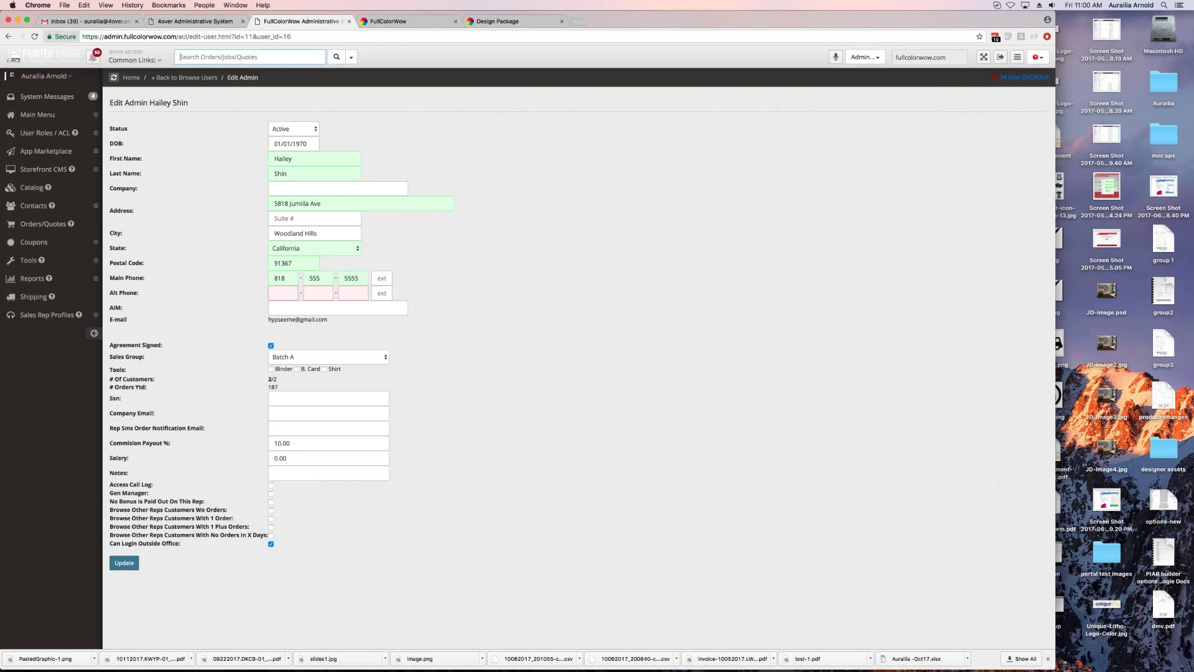
{"action": "double_click", "coordinate": [292, 443]}
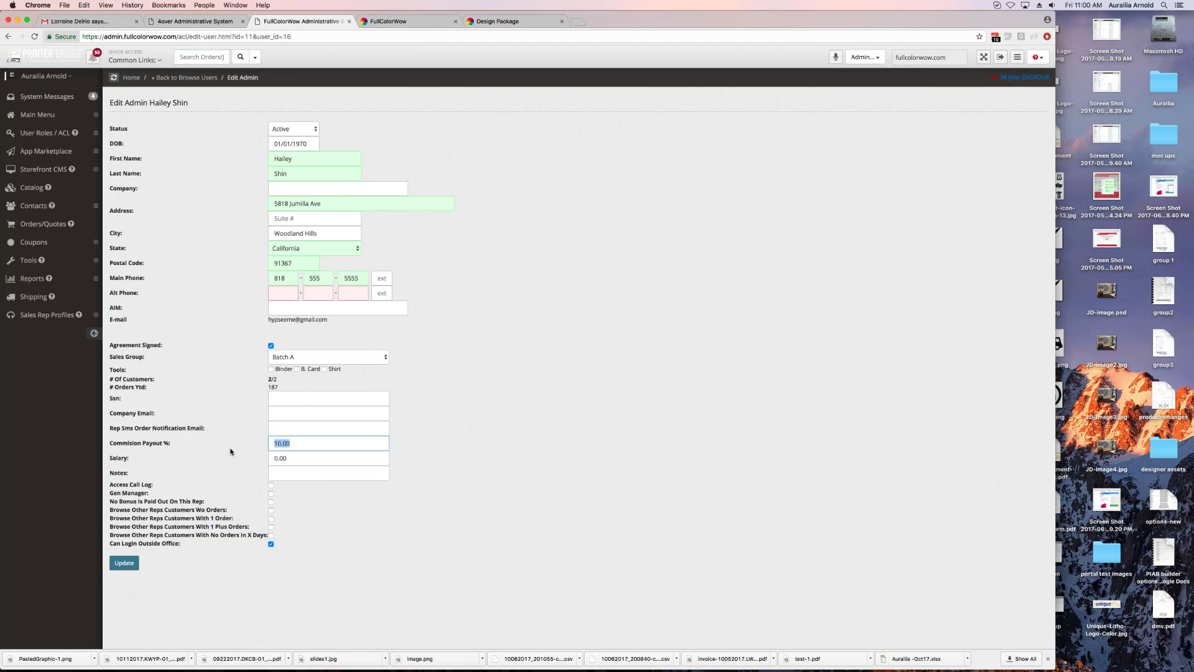
{"action": "double_click", "coordinate": [118, 457]}
{"action": "key", "text": "Tab"}
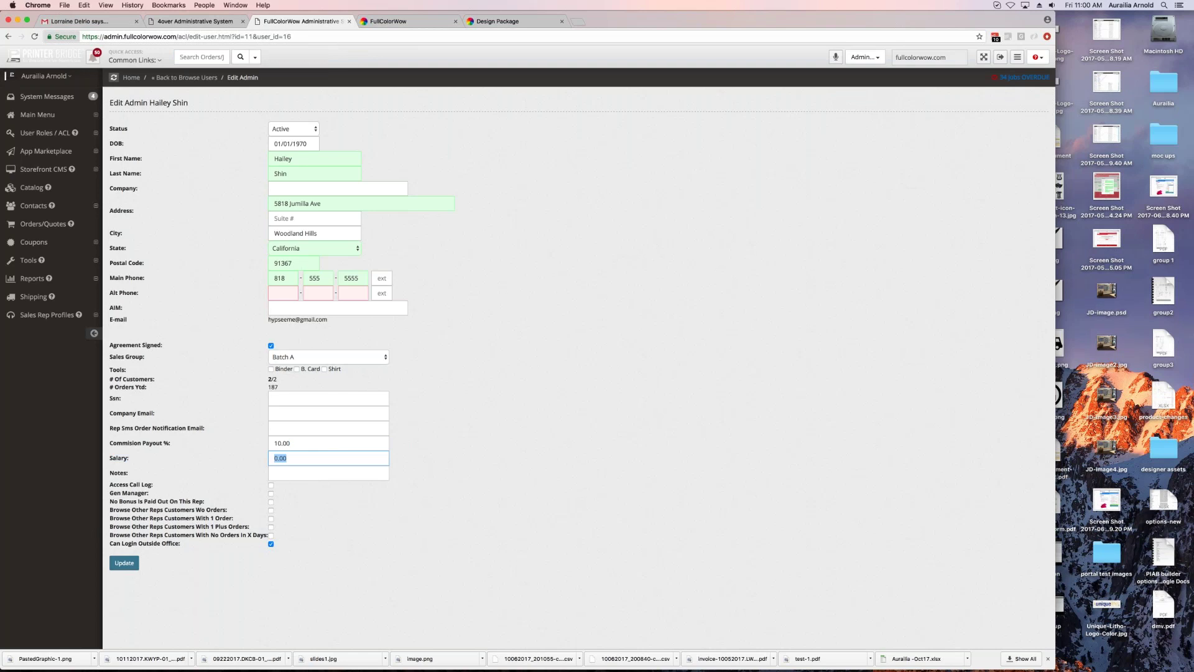
{"action": "left_click_drag", "start_coordinate": [109, 428], "coordinate": [214, 432]}
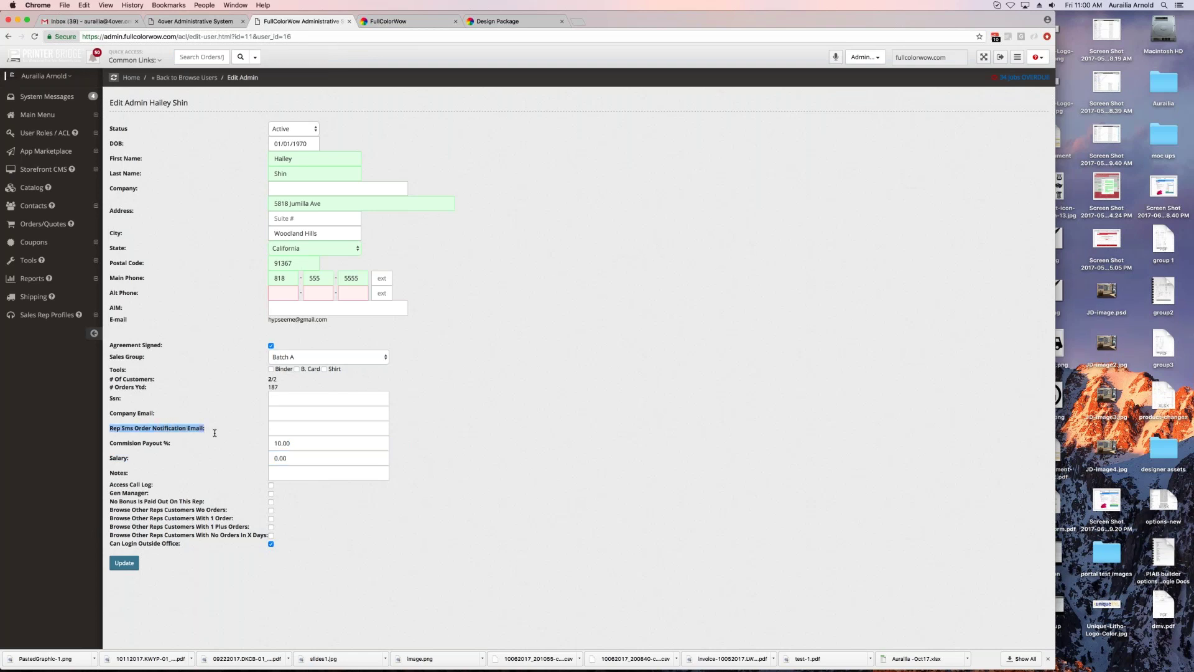
{"action": "left_click", "coordinate": [215, 432]}
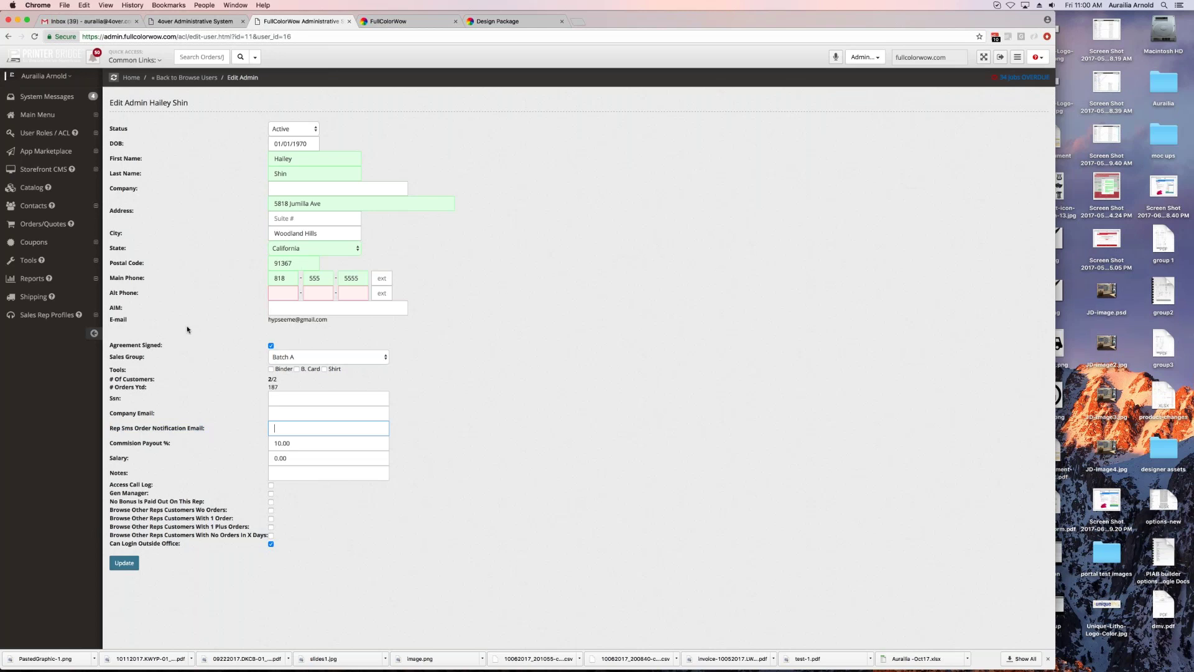
{"action": "left_click", "coordinate": [46, 315]}
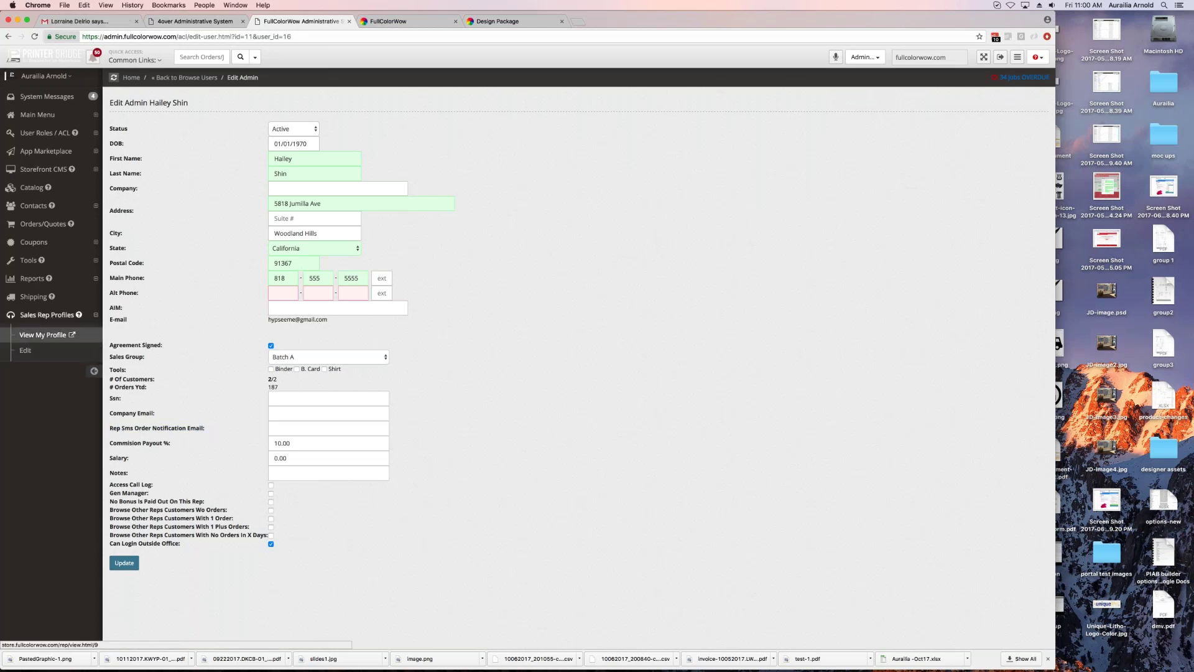
{"action": "left_click", "coordinate": [43, 334]}
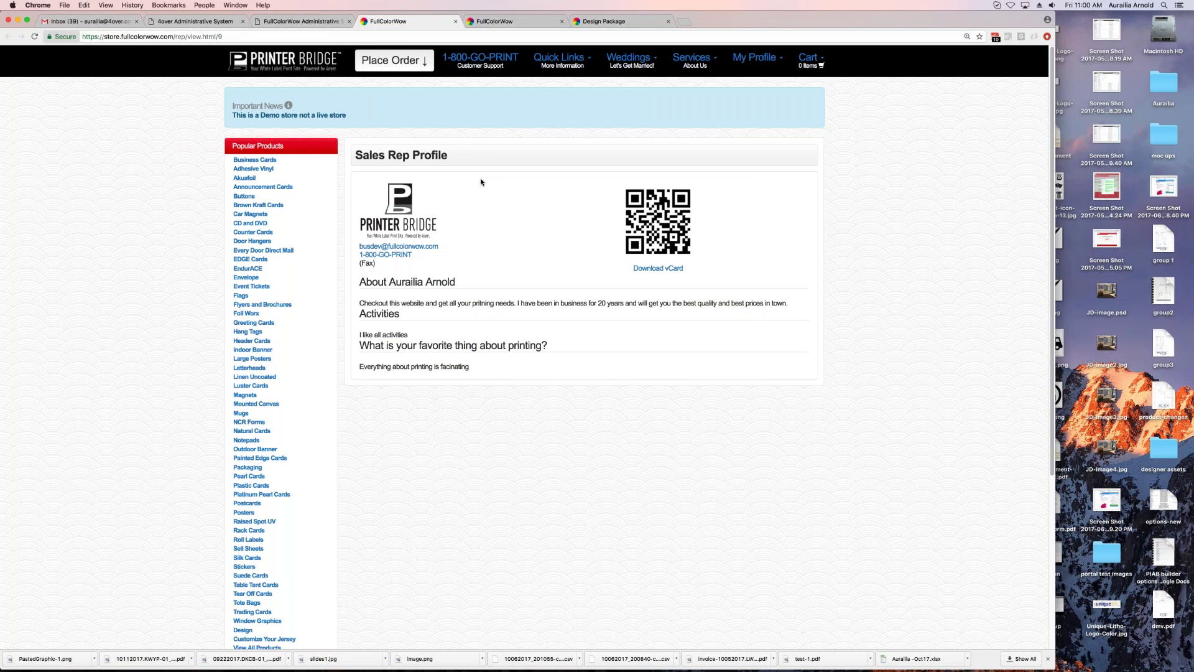
{"action": "left_click", "coordinate": [315, 23]}
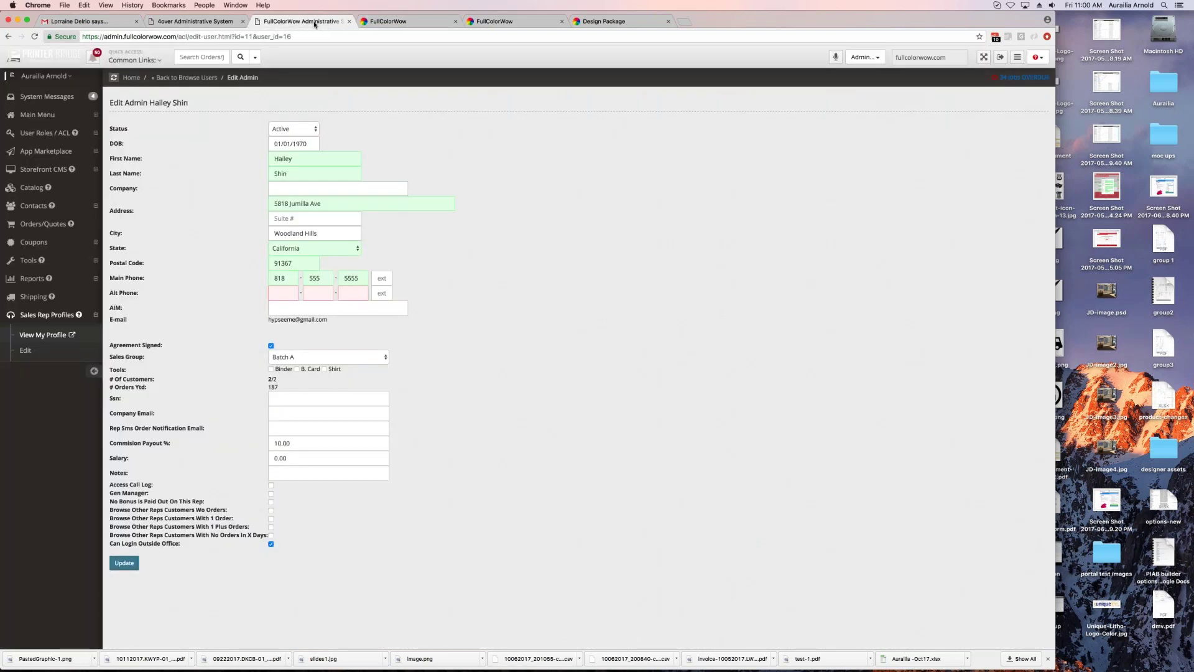
Step: Switch the account's active role to Sales Rep
{"action": "left_click", "coordinate": [51, 314]}
{"action": "left_click", "coordinate": [864, 57]}
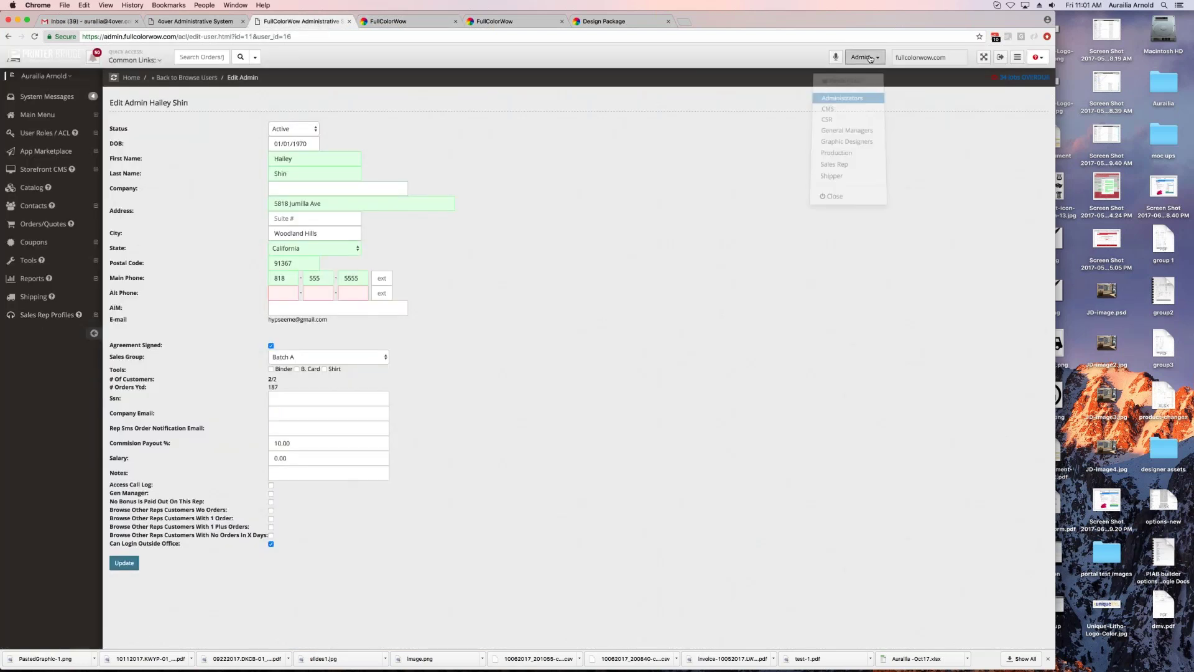
{"action": "left_click", "coordinate": [844, 165]}
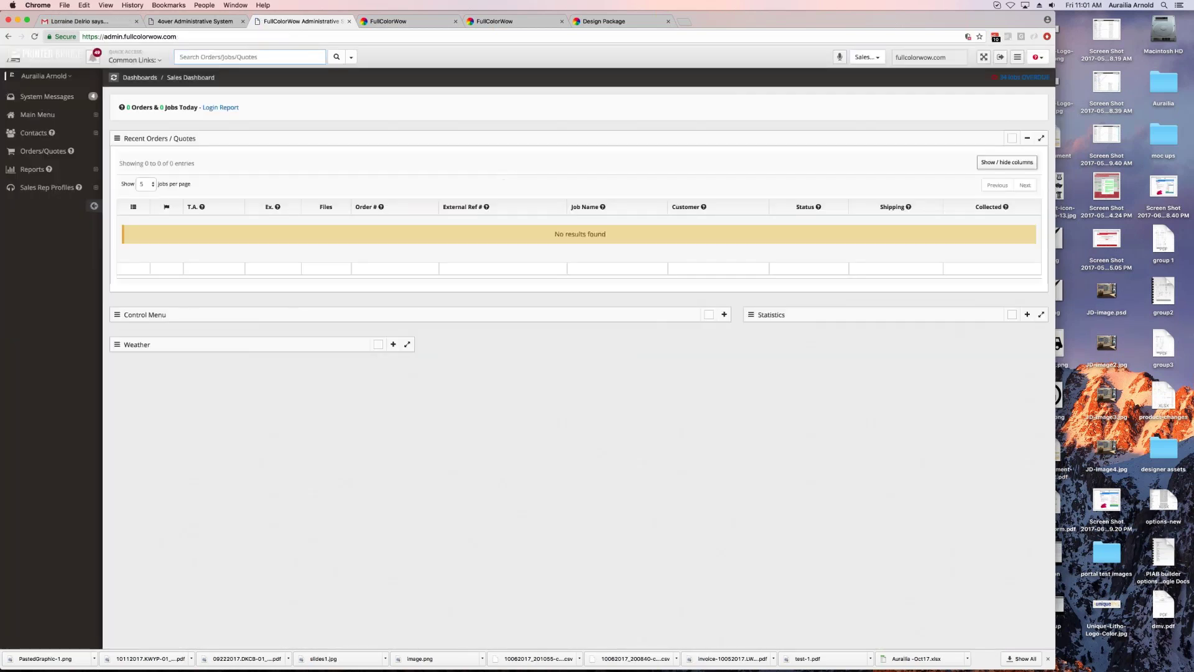
Step: Browse all orders and the Reports menu as Sales Rep, then switch back to Administrators
{"action": "left_click", "coordinate": [34, 132]}
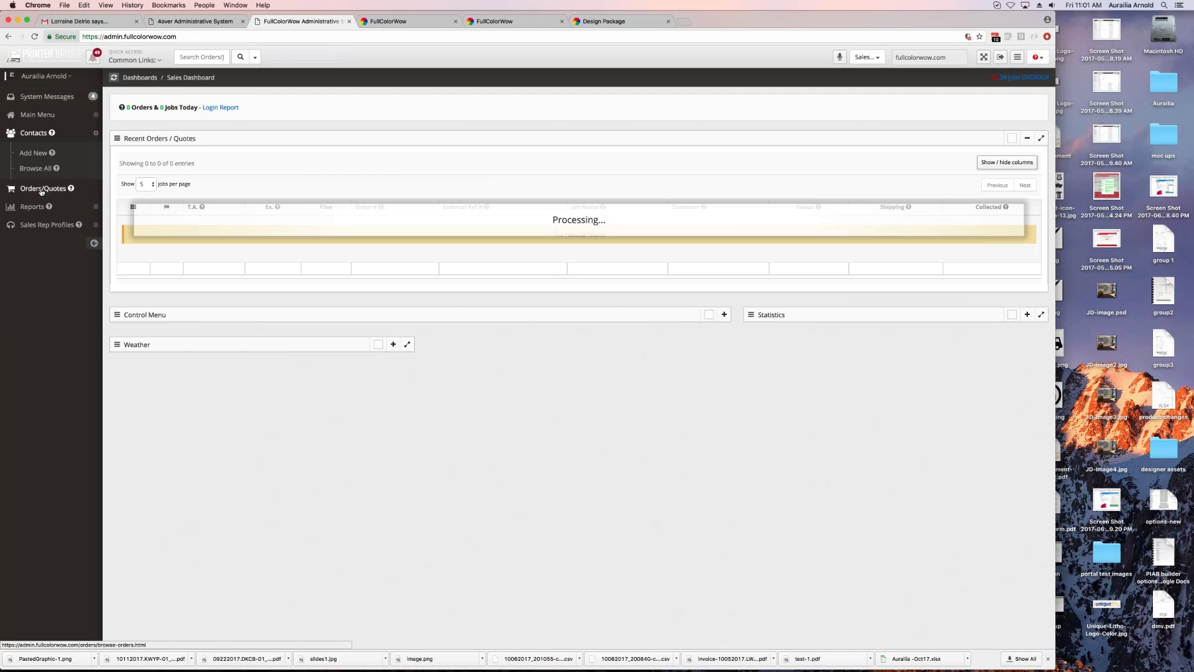
{"action": "left_click", "coordinate": [43, 188]}
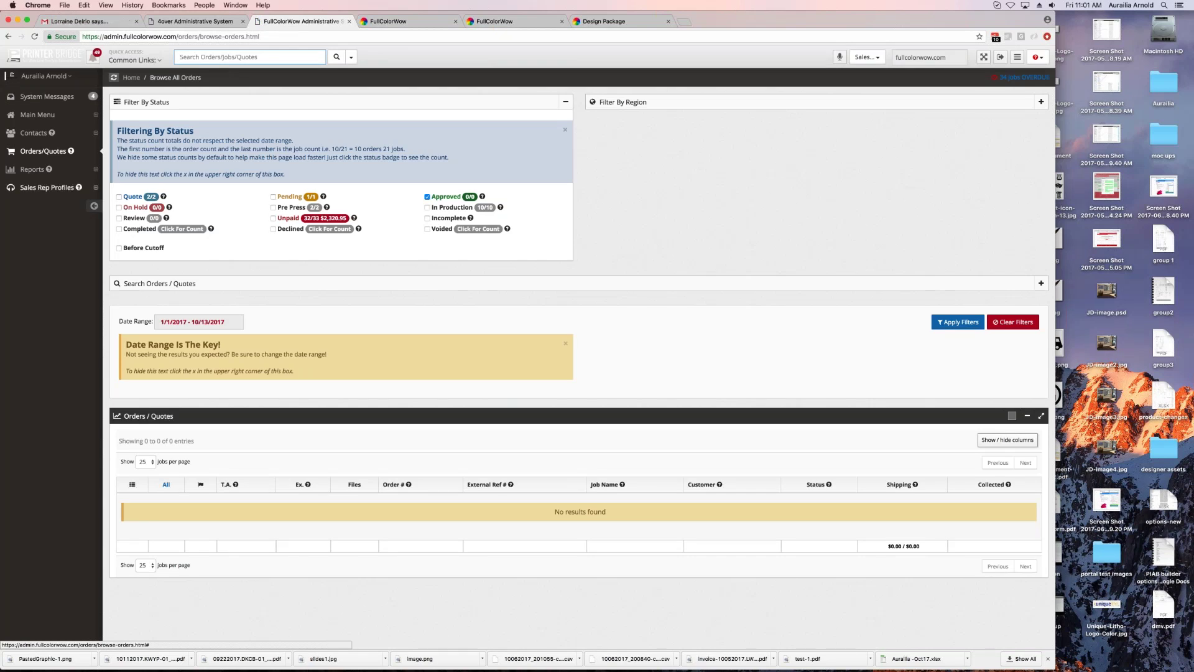
{"action": "left_click", "coordinate": [31, 170]}
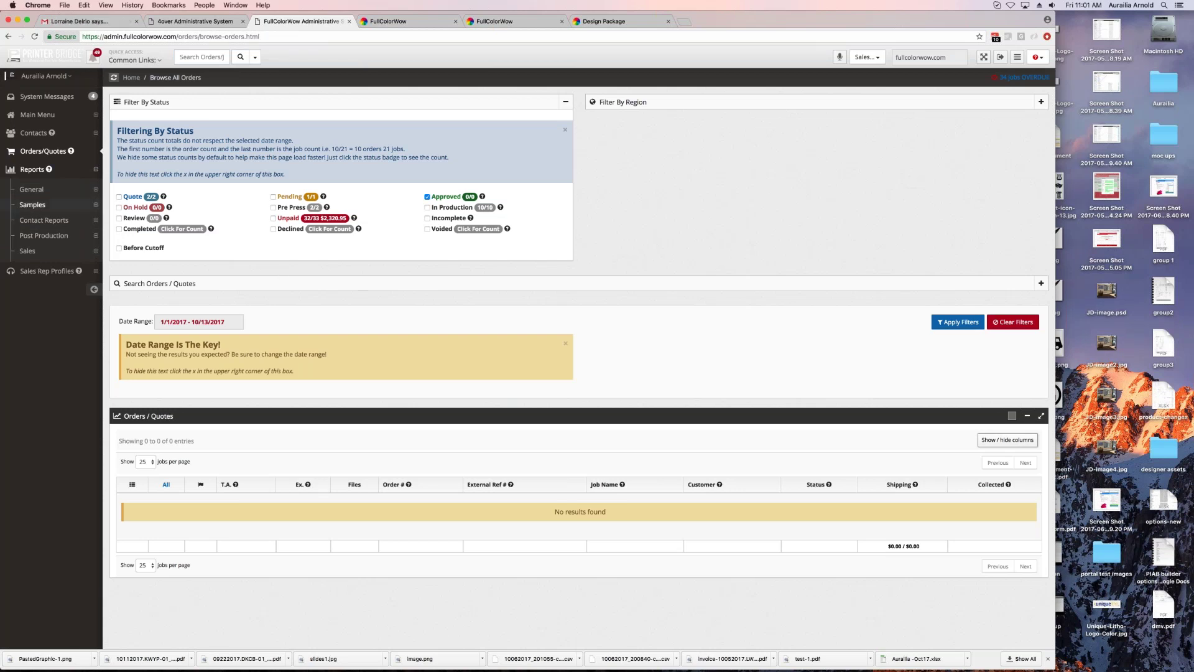
{"action": "left_click", "coordinate": [36, 169]}
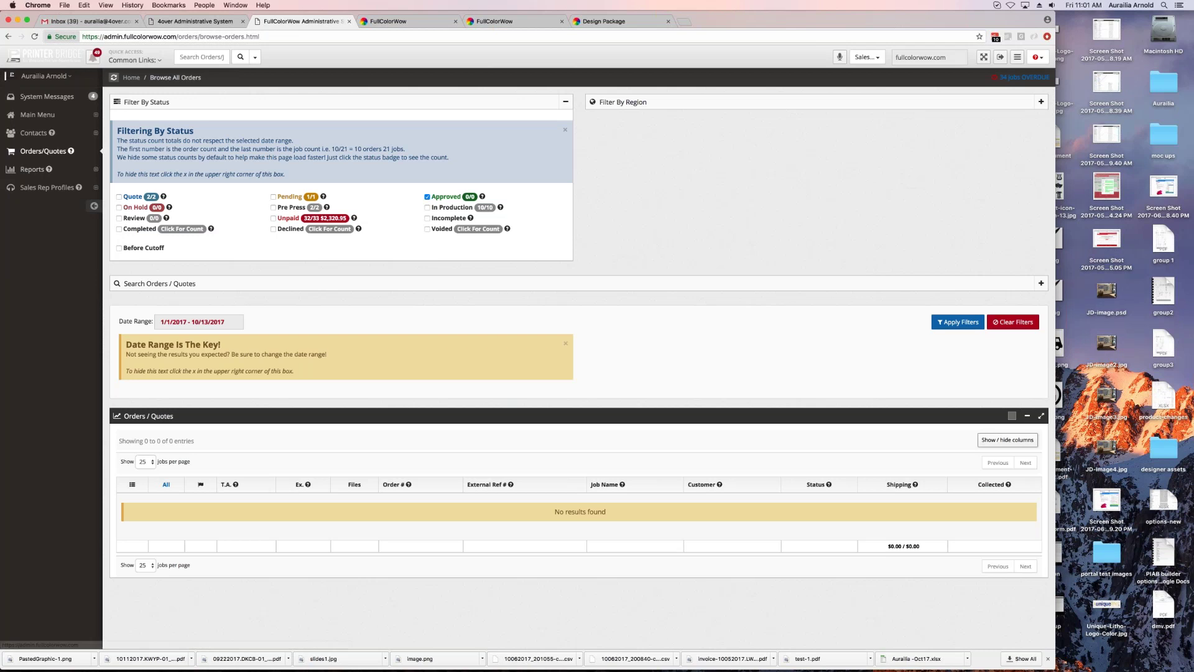
{"action": "left_click", "coordinate": [866, 57]}
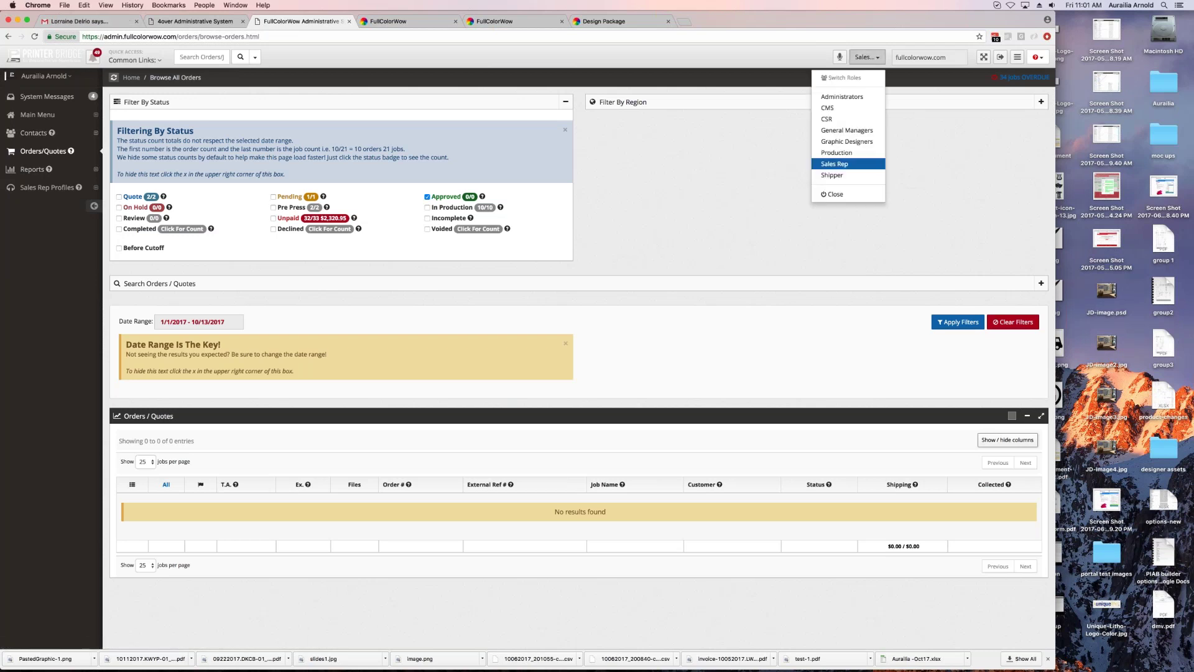
{"action": "left_click", "coordinate": [842, 96]}
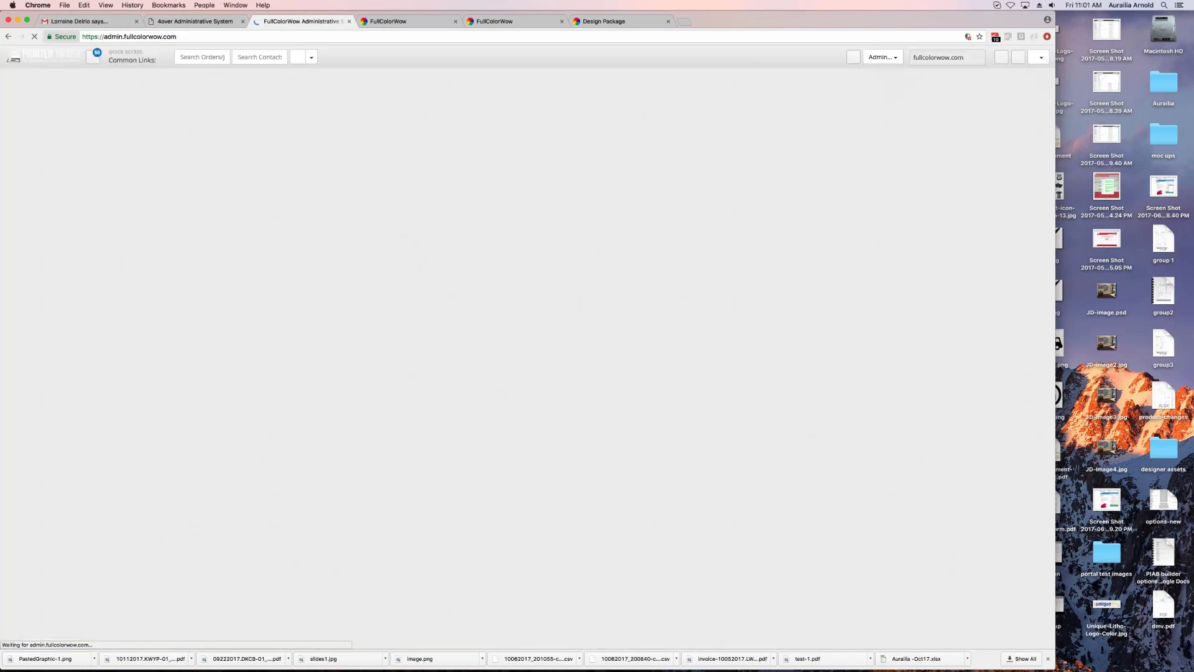
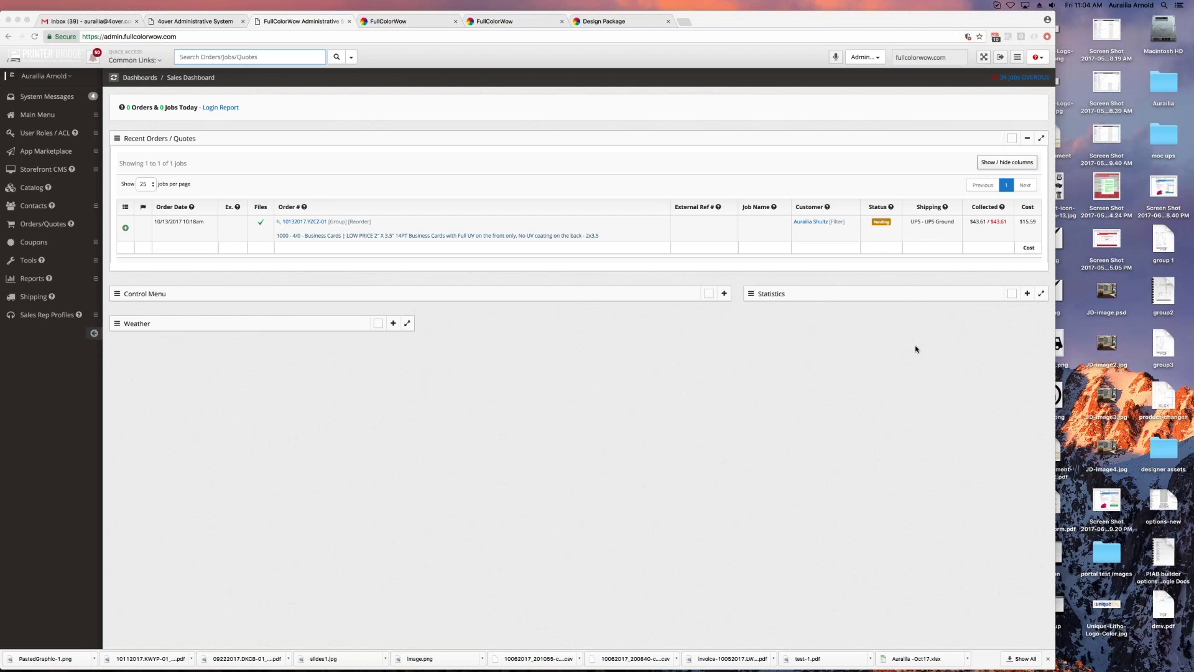
Step: View the storefront's Sales Rep Profile page, then return to the admin Sales Dashboard
{"action": "left_click", "coordinate": [398, 24]}
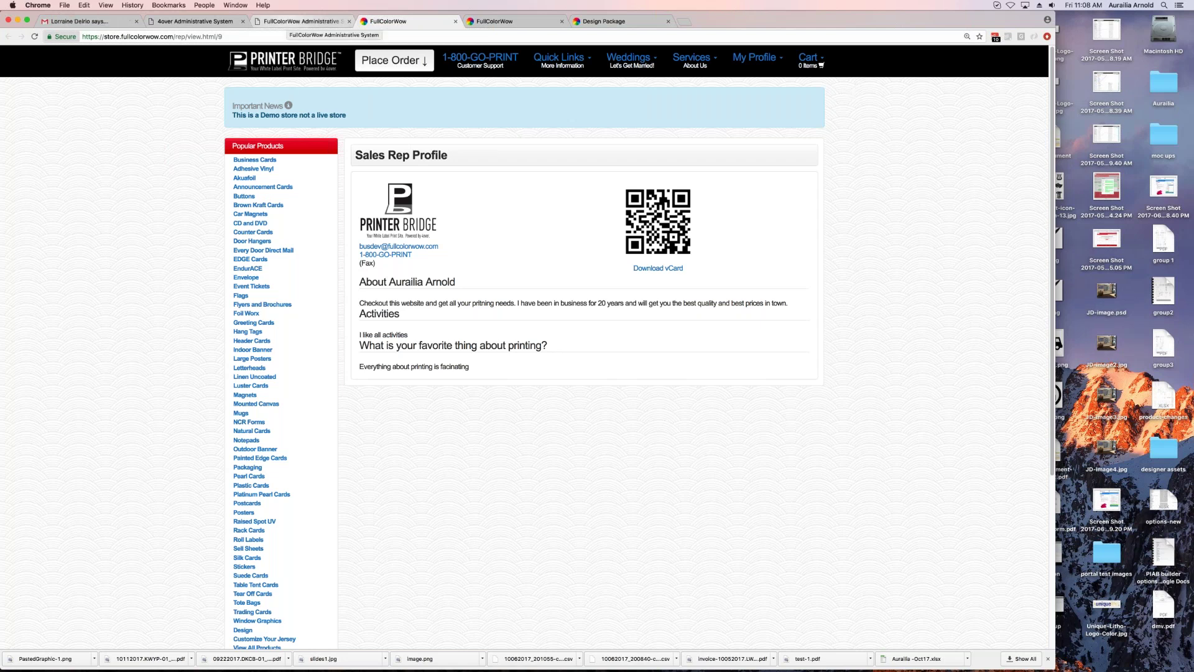
{"action": "left_click", "coordinate": [302, 21]}
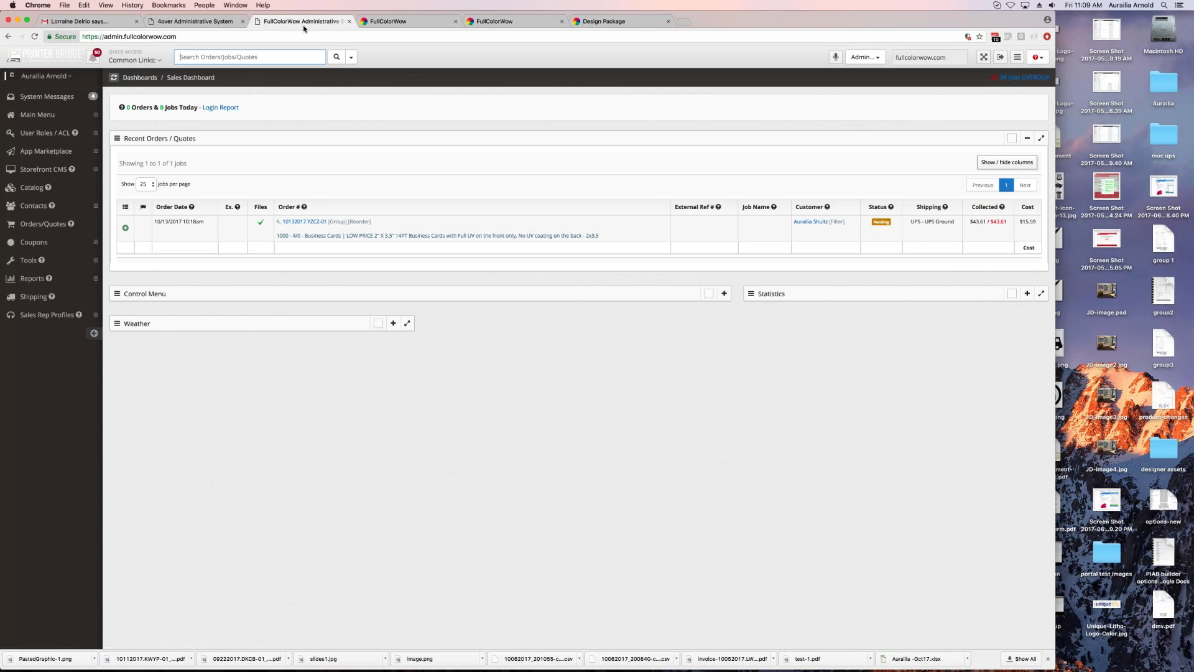
Step: Open the Sales Tax report from Reports > Sales in the admin sidebar
{"action": "left_click", "coordinate": [34, 279]}
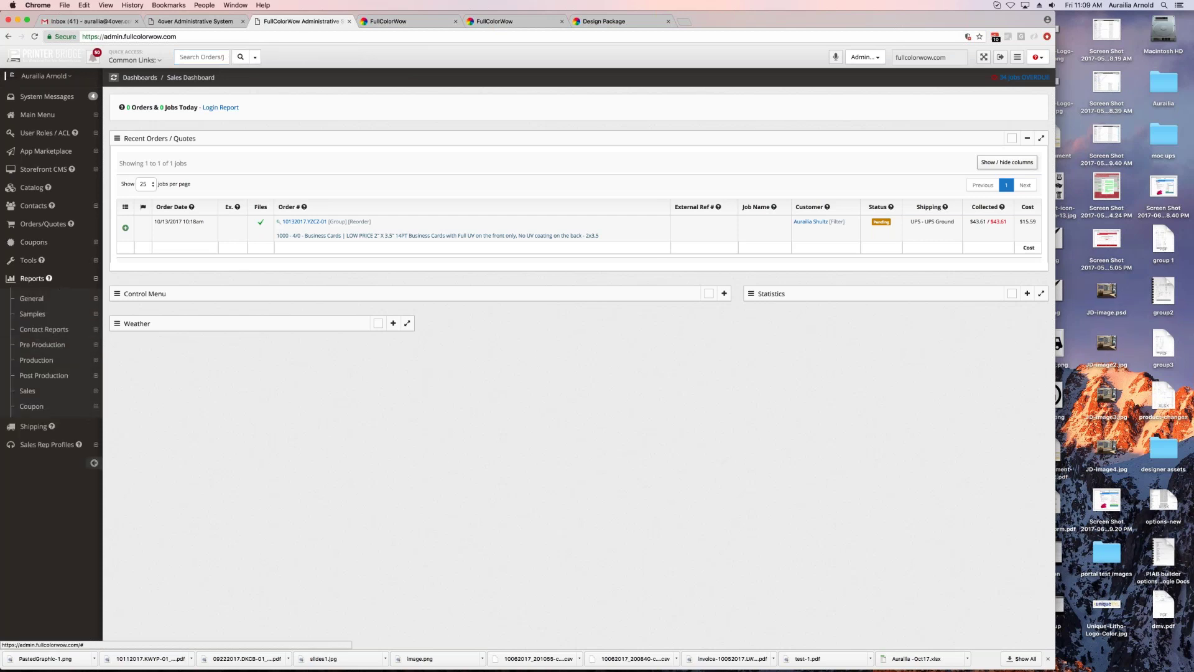
{"action": "left_click", "coordinate": [27, 391]}
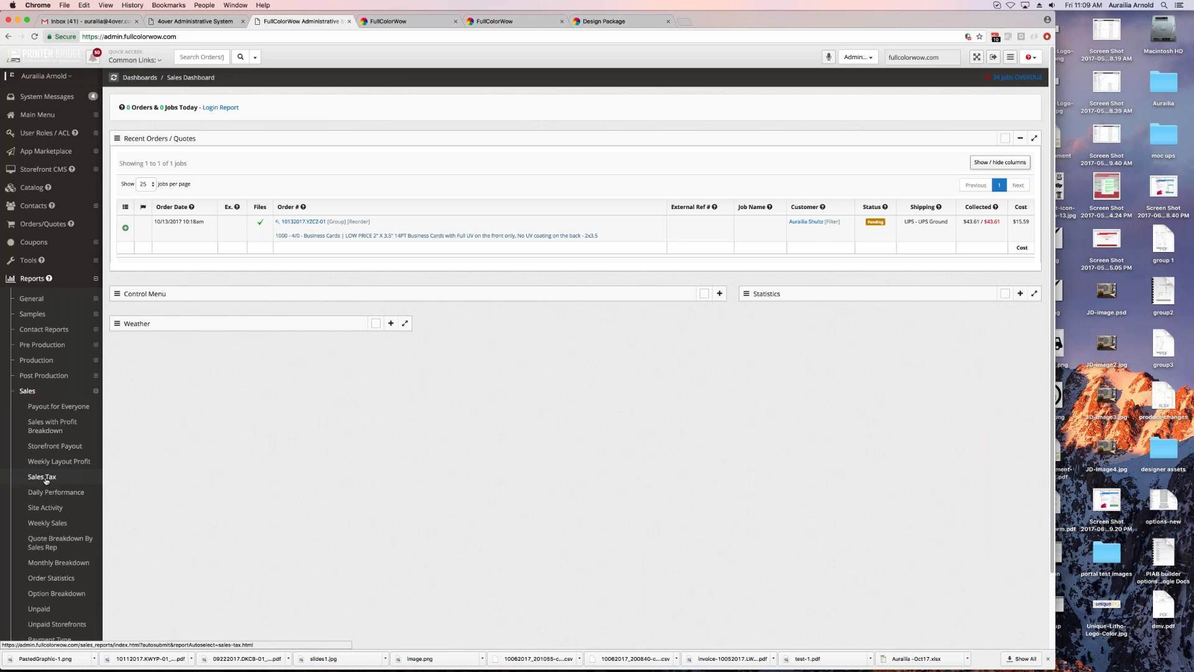
{"action": "left_click", "coordinate": [42, 477]}
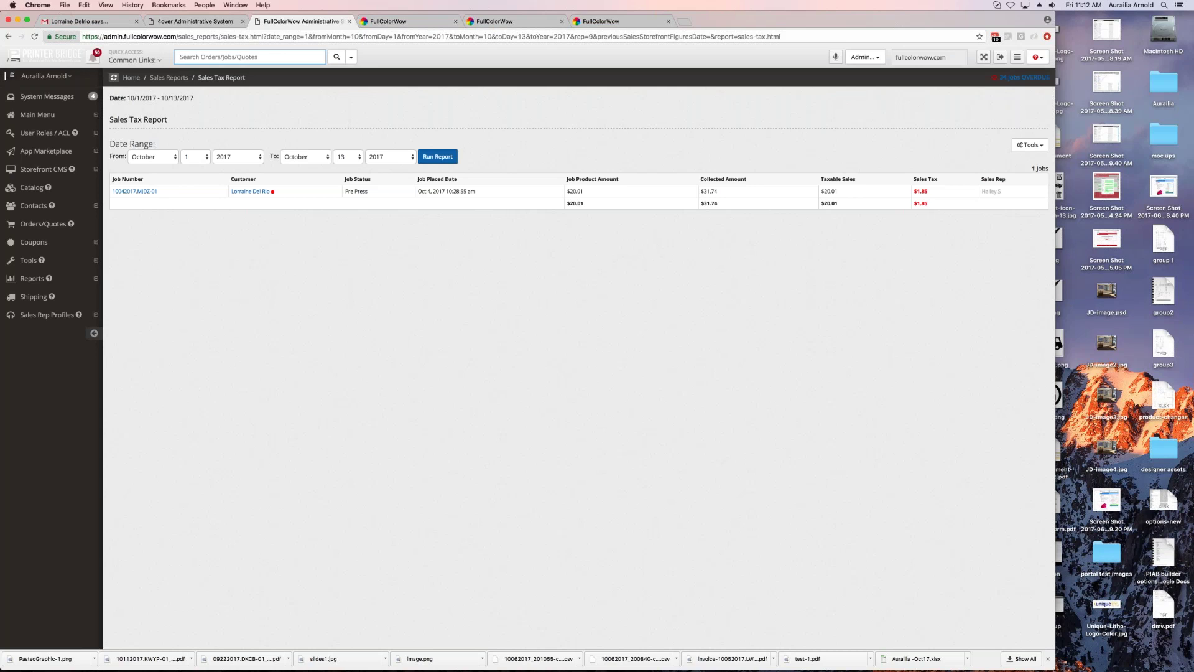
Step: Switch to the storefront tab showing the Sales Rep Profile with contact details and vCard QR code
{"action": "left_click", "coordinate": [398, 22]}
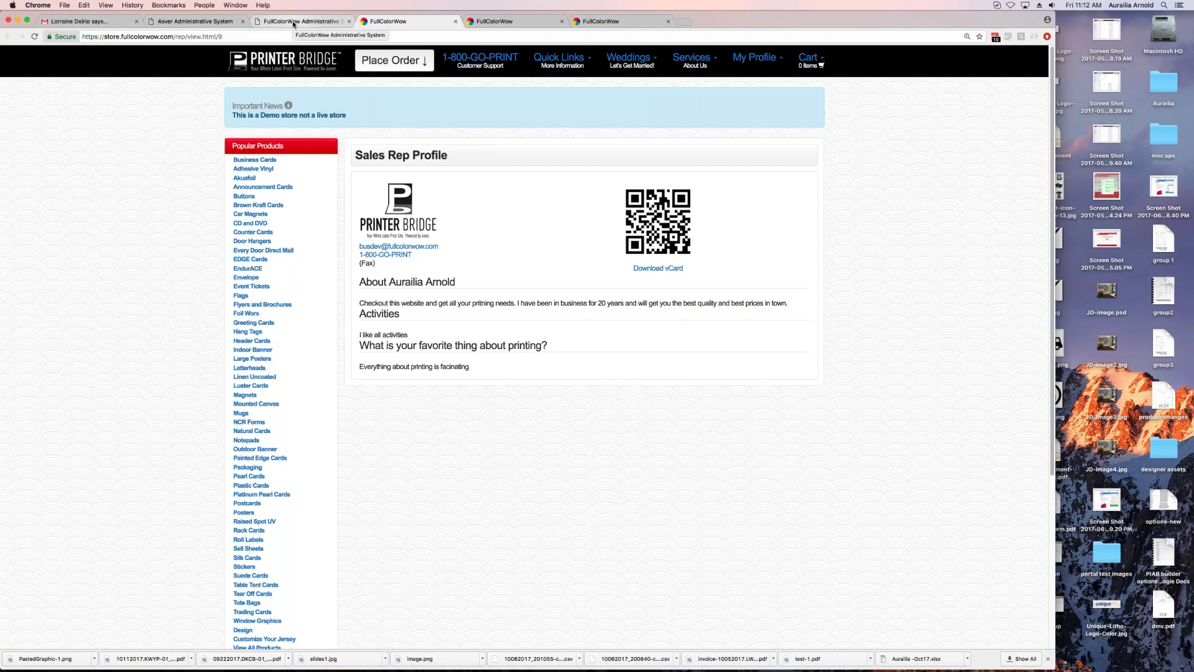
Step: Return to the admin Sales Tax Report for October 1–13, 2017 showing $1.85 sales tax
{"action": "left_click", "coordinate": [293, 23]}
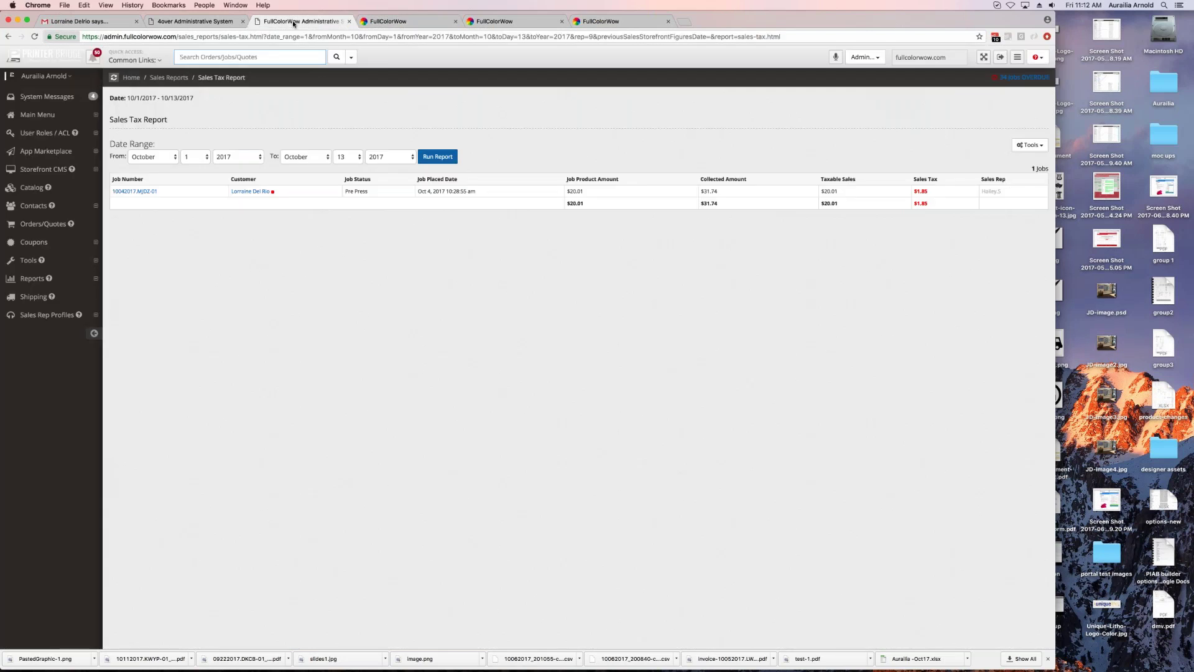